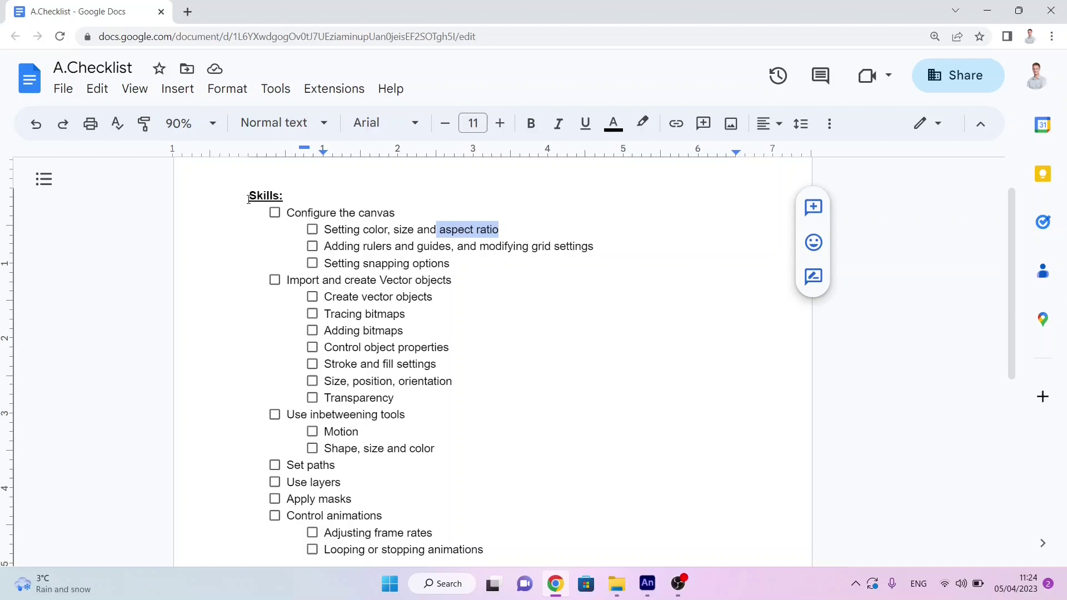
pyautogui.scroll(-3, 461, 450)
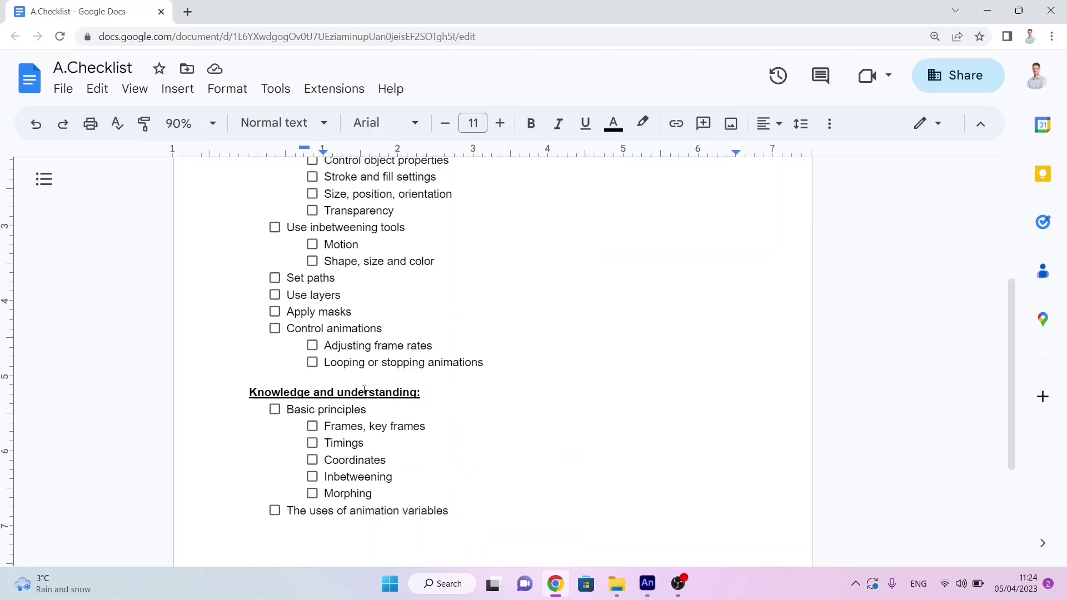
pyautogui.scroll(2, 382, 276)
pyautogui.scroll(2, 382, 275)
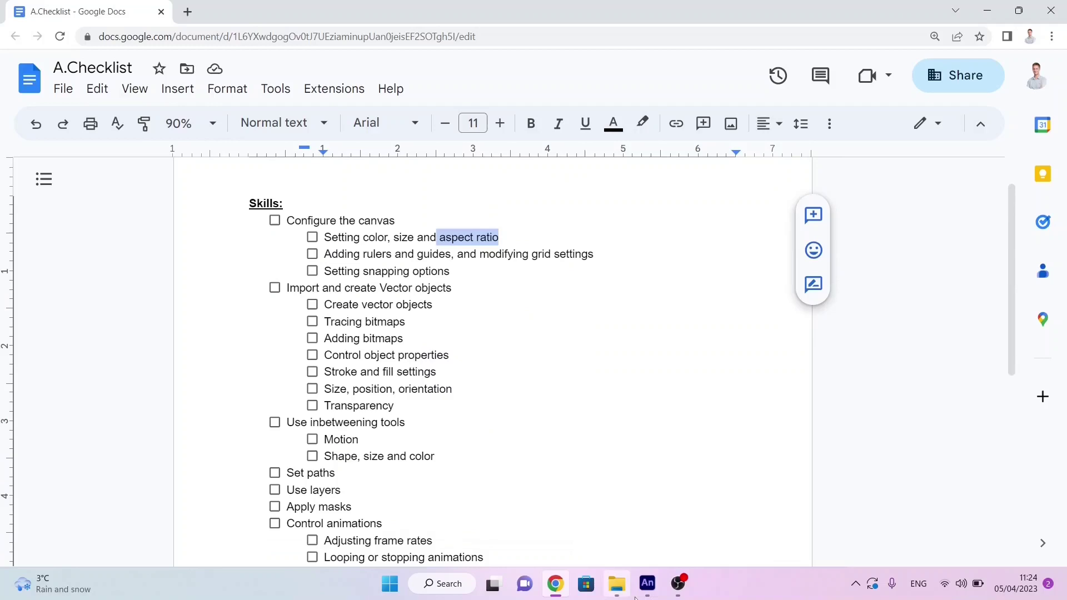
# Step: Switch to Adobe Animate and create a Standard 640 x 480 Character Animation document at 30 fps for ActionScript 3.0
pyautogui.click(647, 584)
pyautogui.click(94, 13)
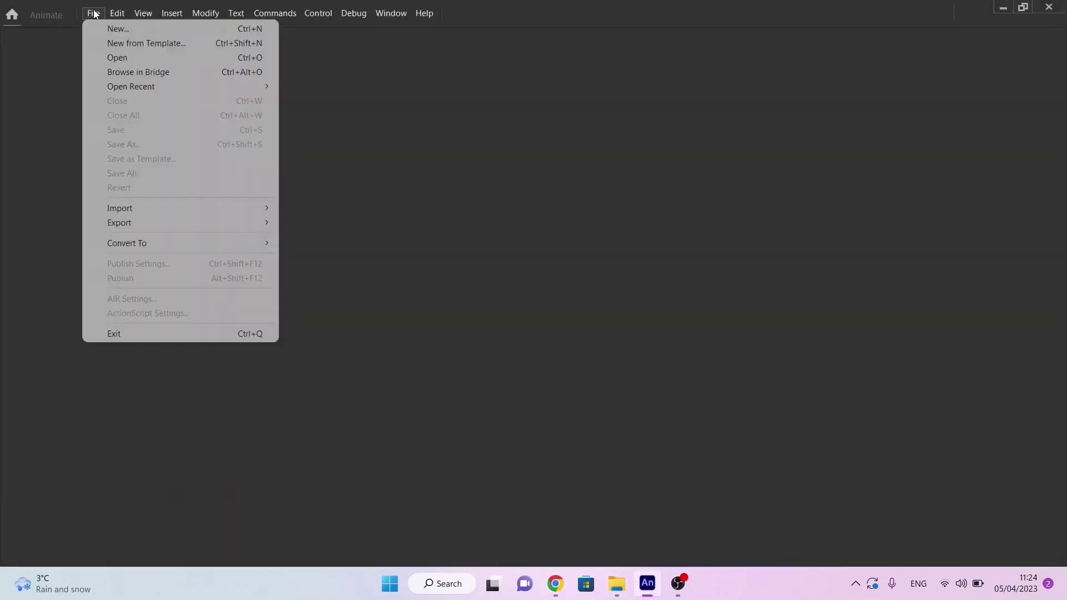
pyautogui.click(119, 29)
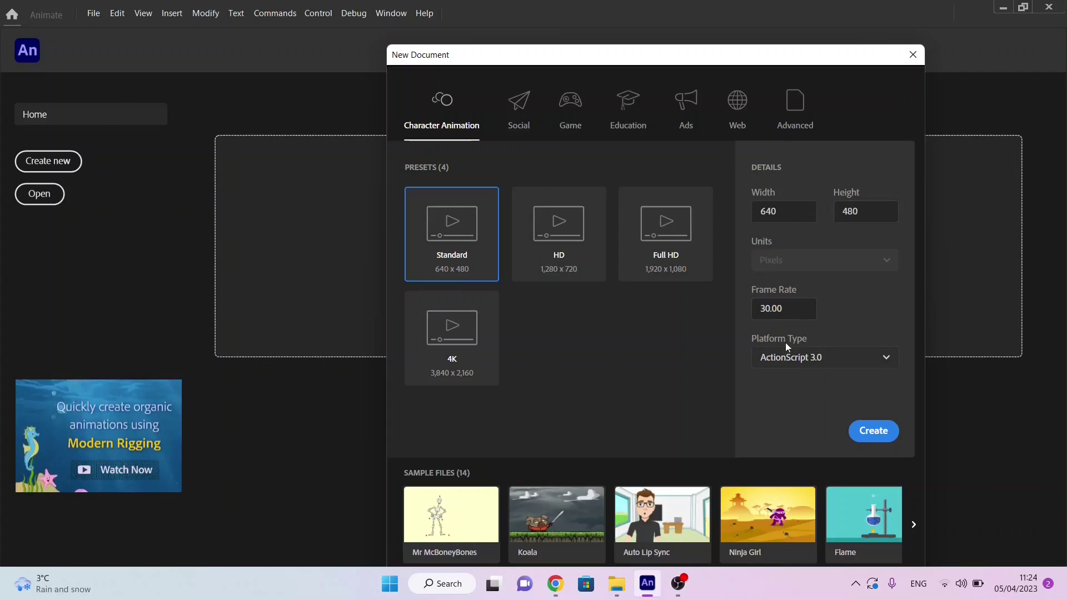
pyautogui.click(788, 358)
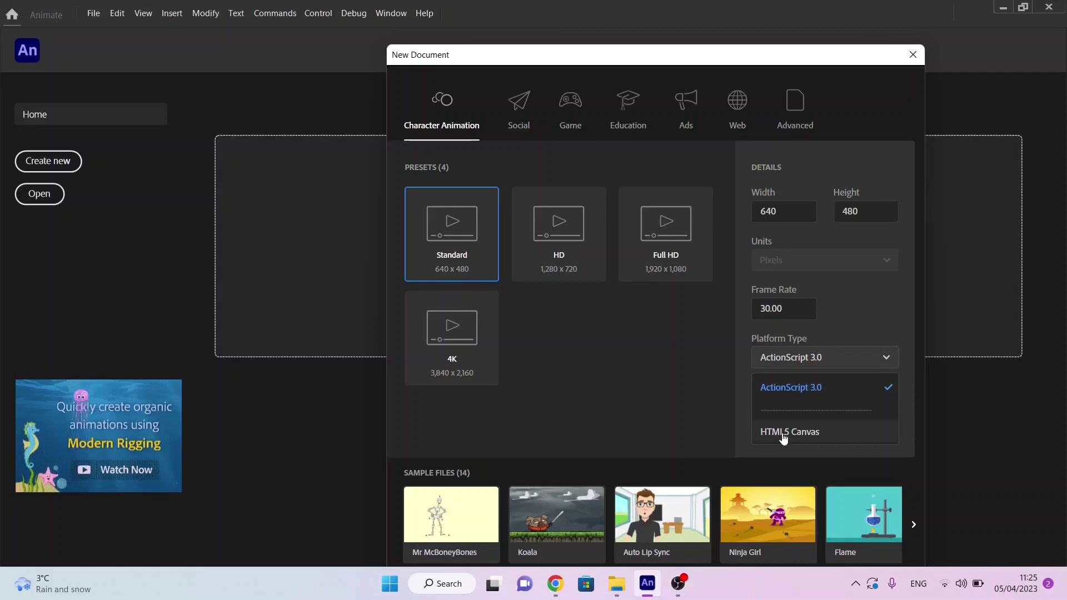
pyautogui.click(795, 362)
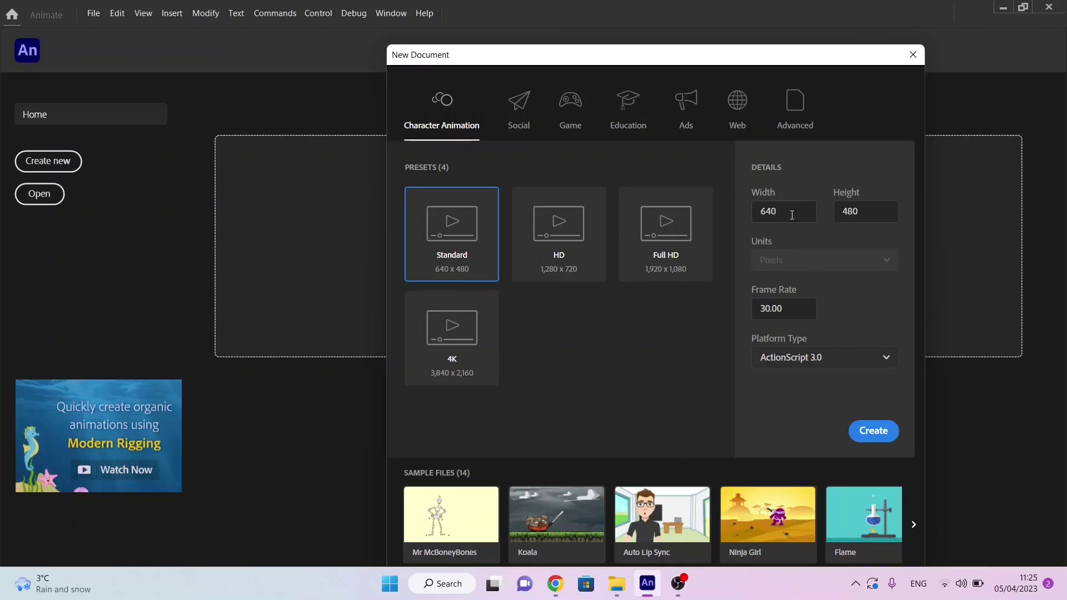
pyautogui.click(874, 433)
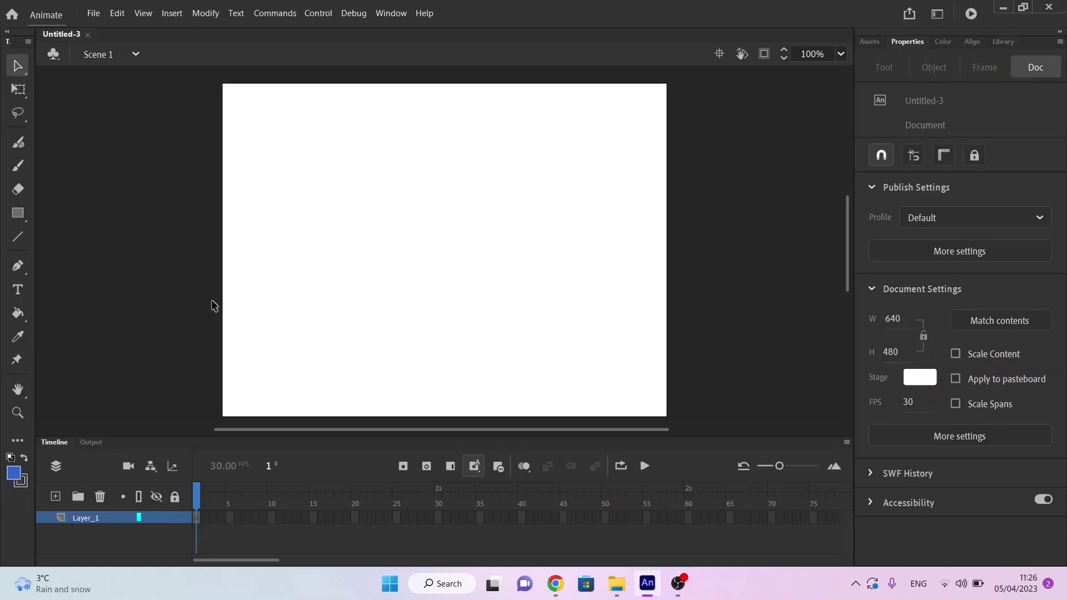
# Step: Float the Properties panel group over the stage and dock it back in its original place
pyautogui.click(391, 17)
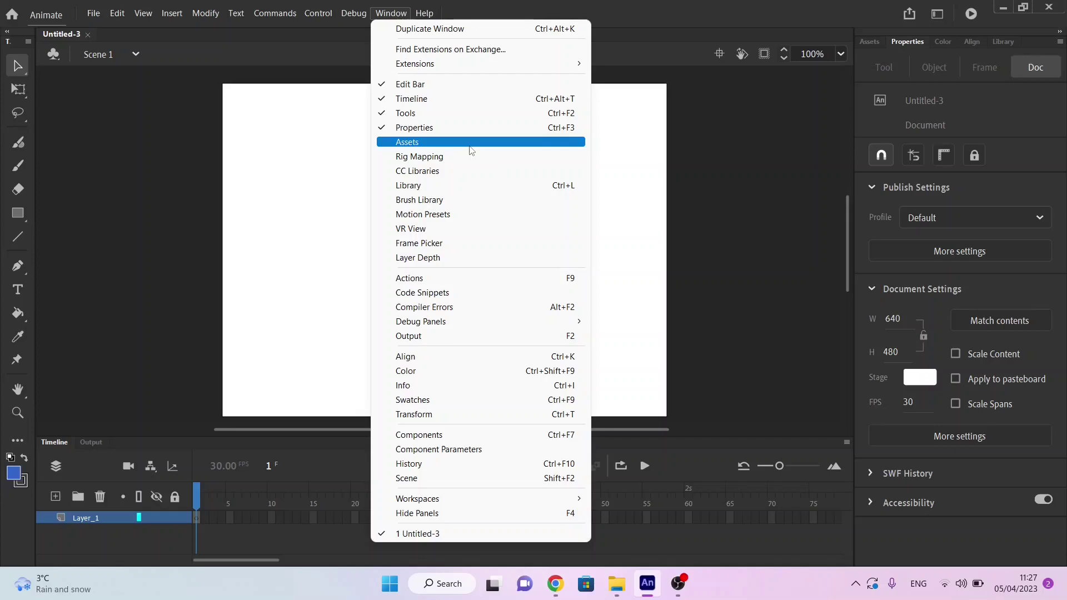
pyautogui.click(759, 229)
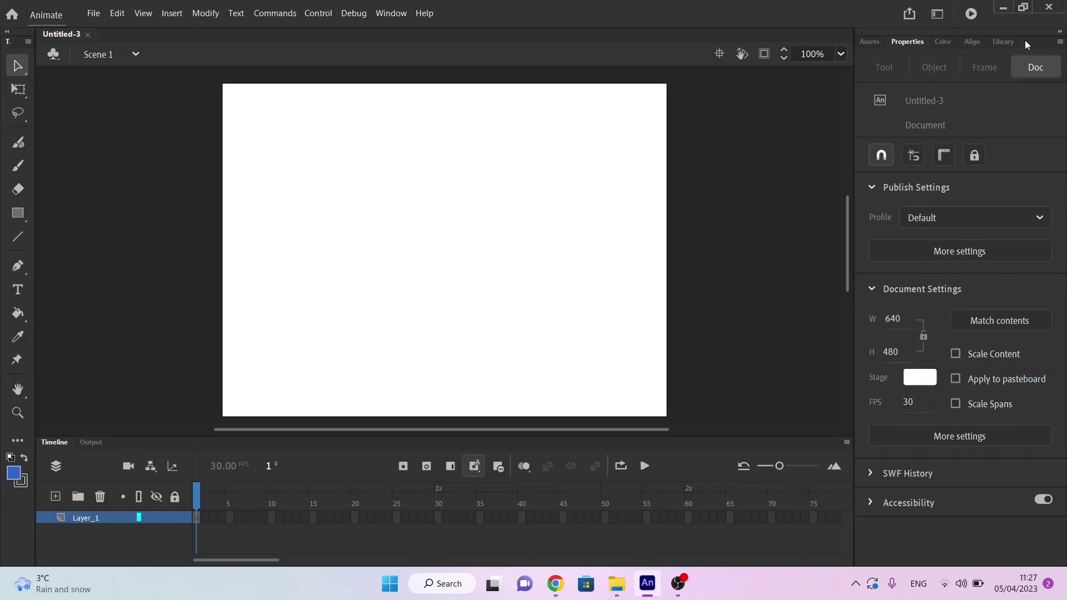
pyautogui.moveTo(1040, 43); pyautogui.dragTo(515, 92)
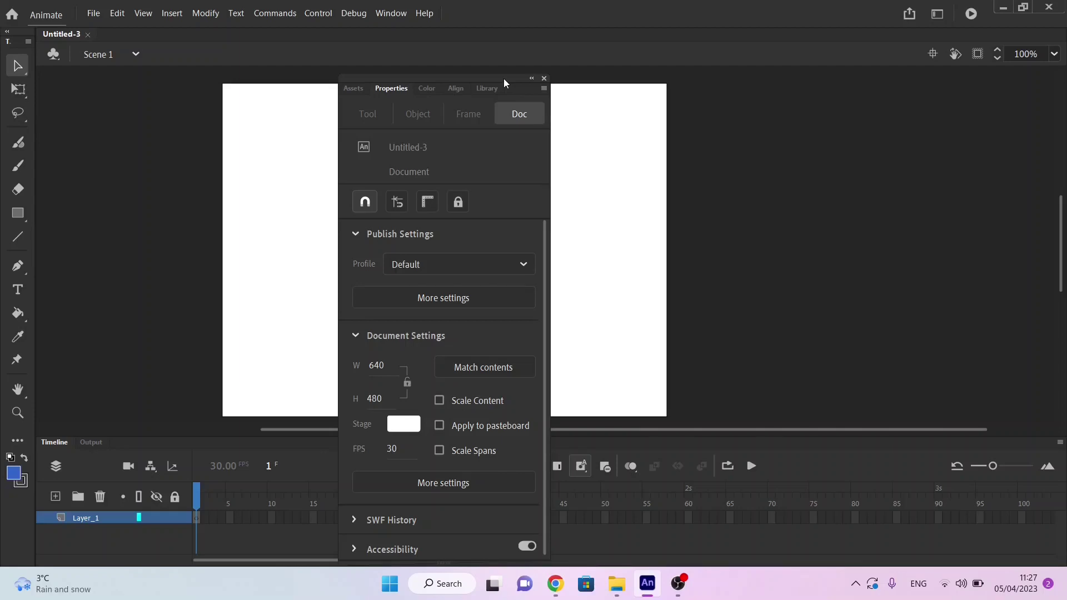
pyautogui.moveTo(503, 79); pyautogui.dragTo(770, 31)
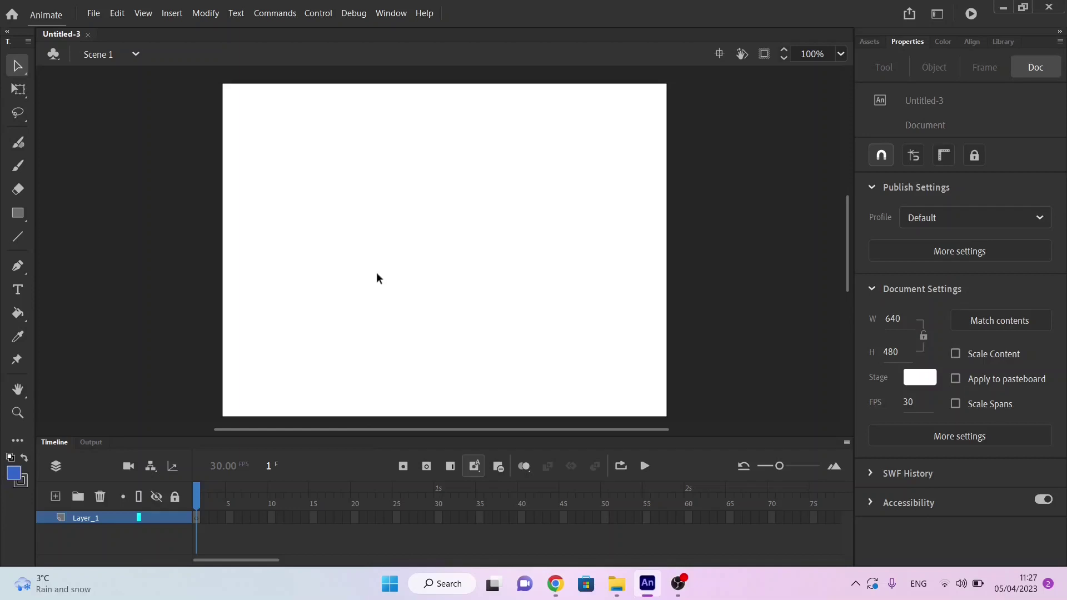
# Step: Switch to the checklist in Google Docs and examine the color, size and aspect ratio item under Configure the canvas
pyautogui.hotkey('alt', 'Tab')
pyautogui.hotkey('alt', 'Tab')
pyautogui.hotkey('alt', 'Tab')
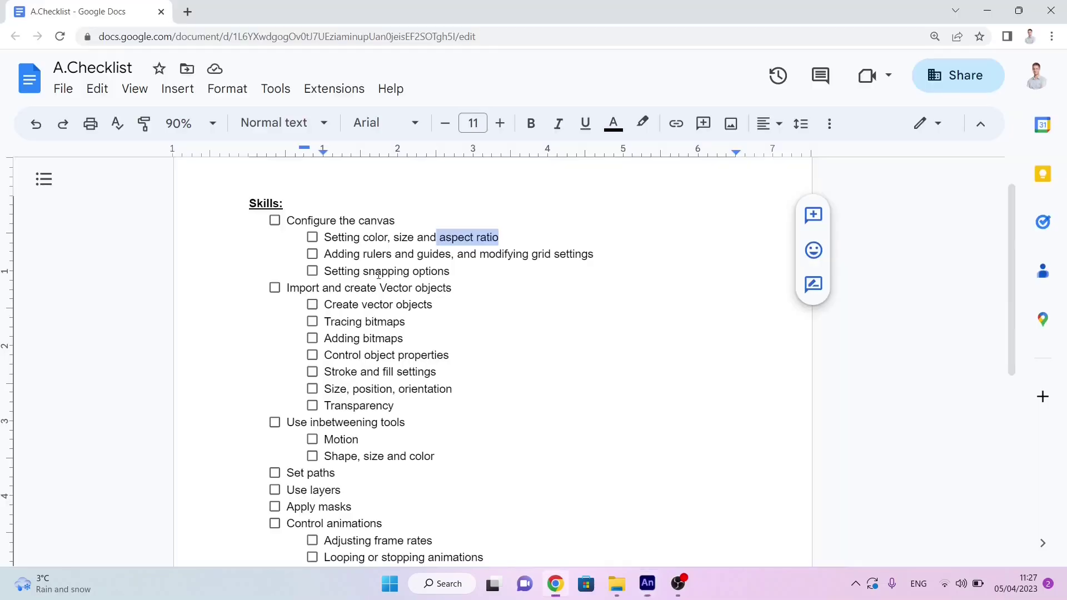
pyautogui.click(345, 238)
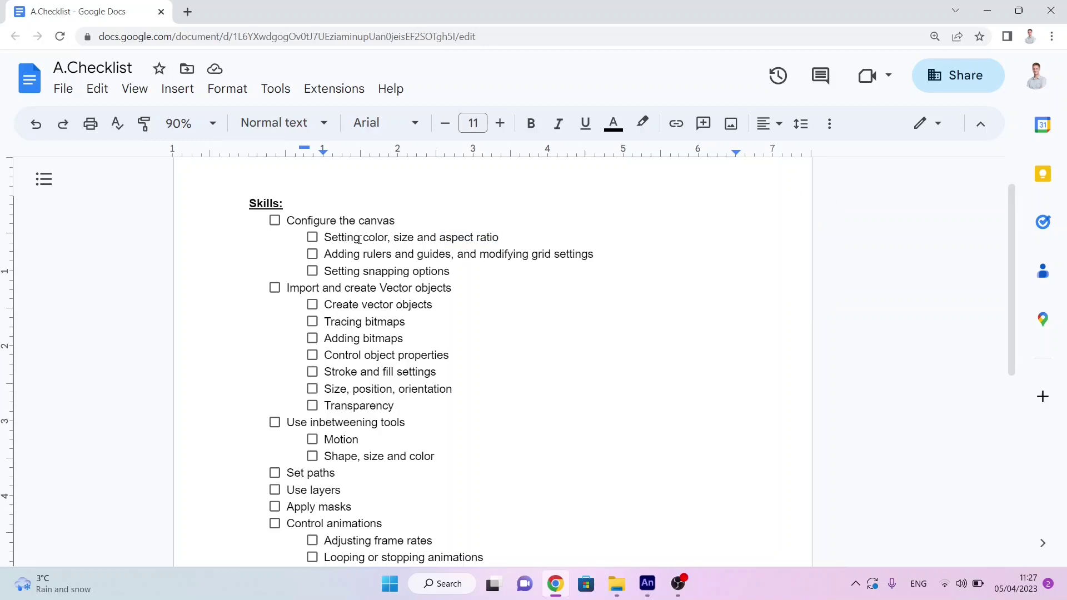
pyautogui.doubleClick(404, 239)
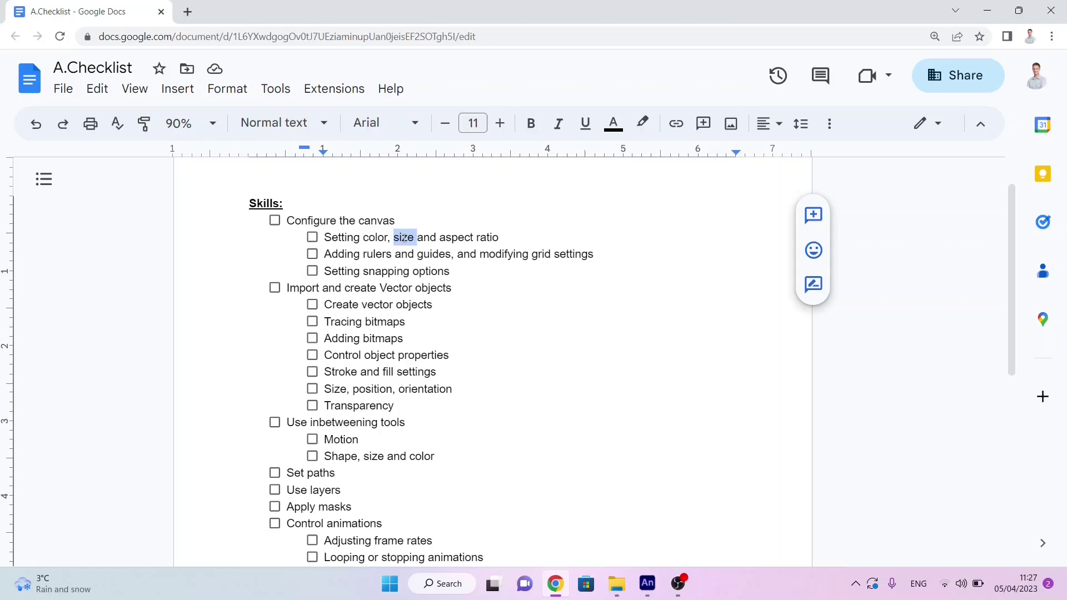
pyautogui.doubleClick(376, 237)
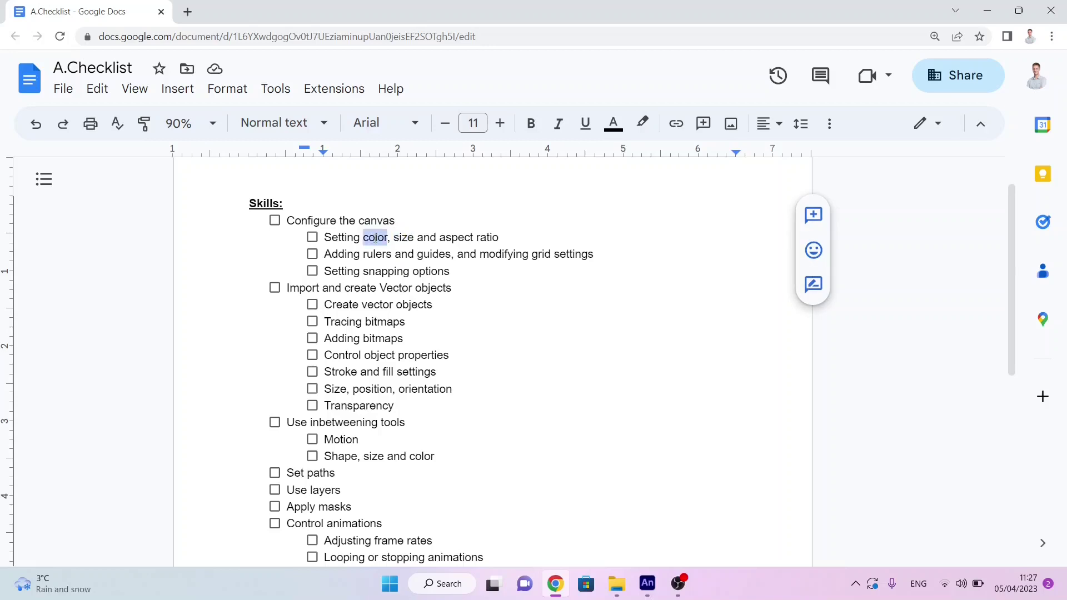
pyautogui.doubleClick(468, 237)
# Step: Switch back to Animate, link the stage's width and height, and scale the stage down to 300 x 225 pixels
pyautogui.hotkey('alt', 'Tab')
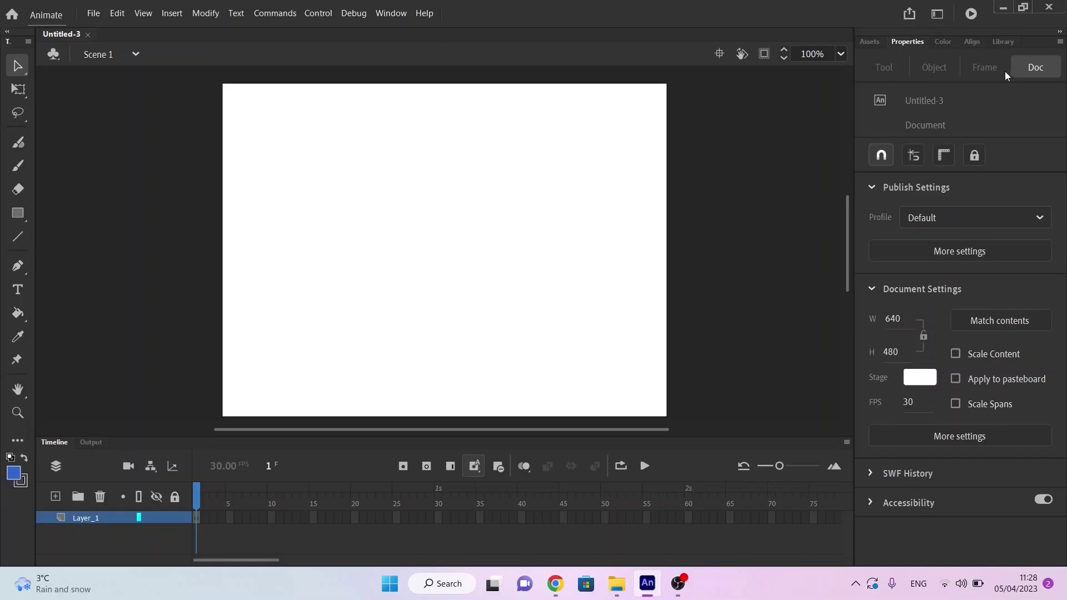
pyautogui.click(1032, 72)
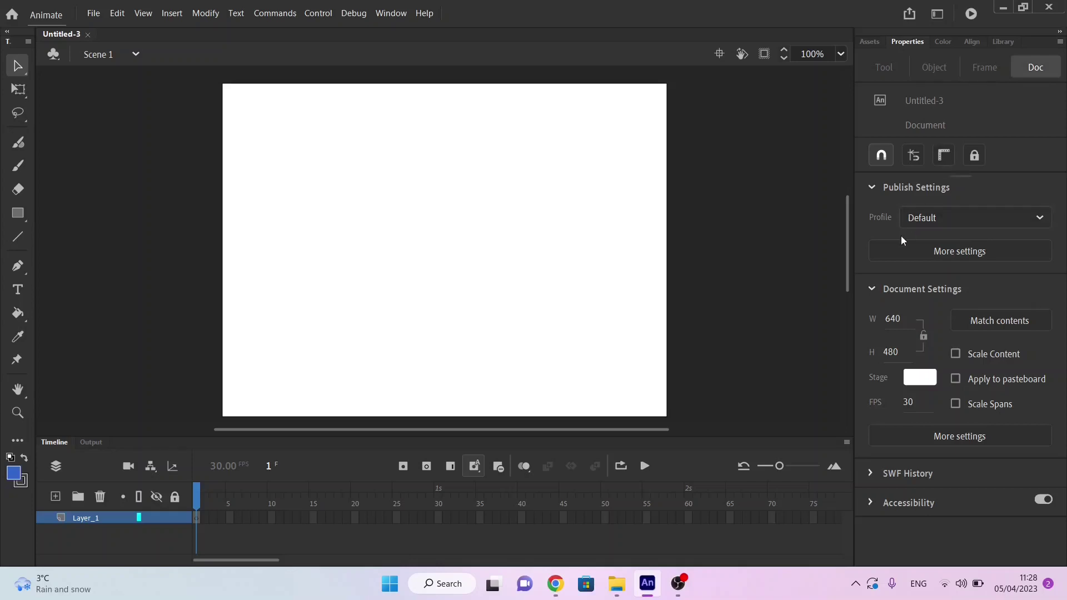
pyautogui.click(923, 337)
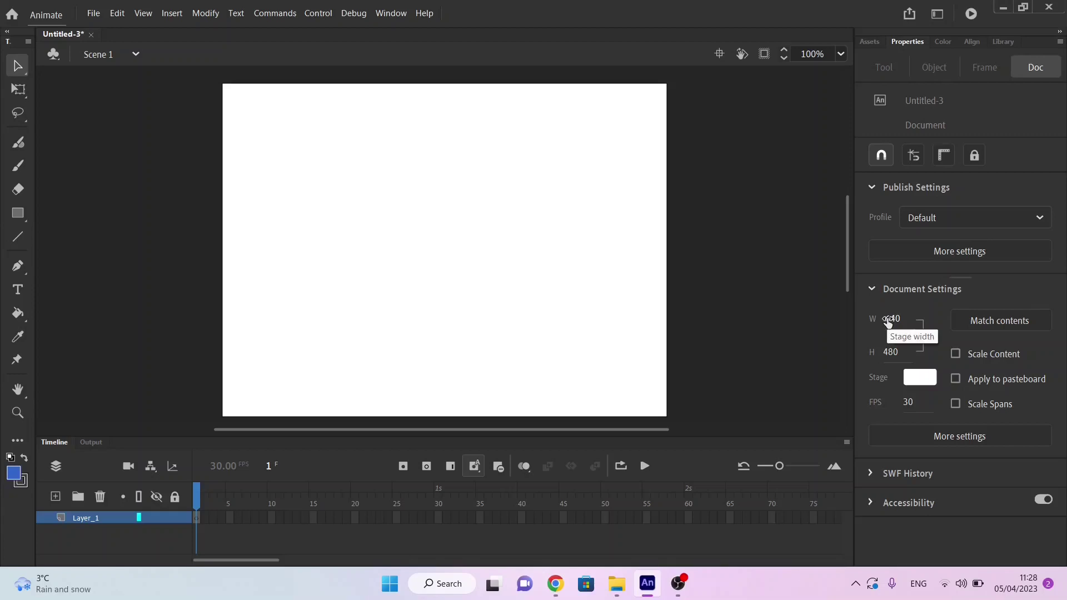
pyautogui.click(886, 319)
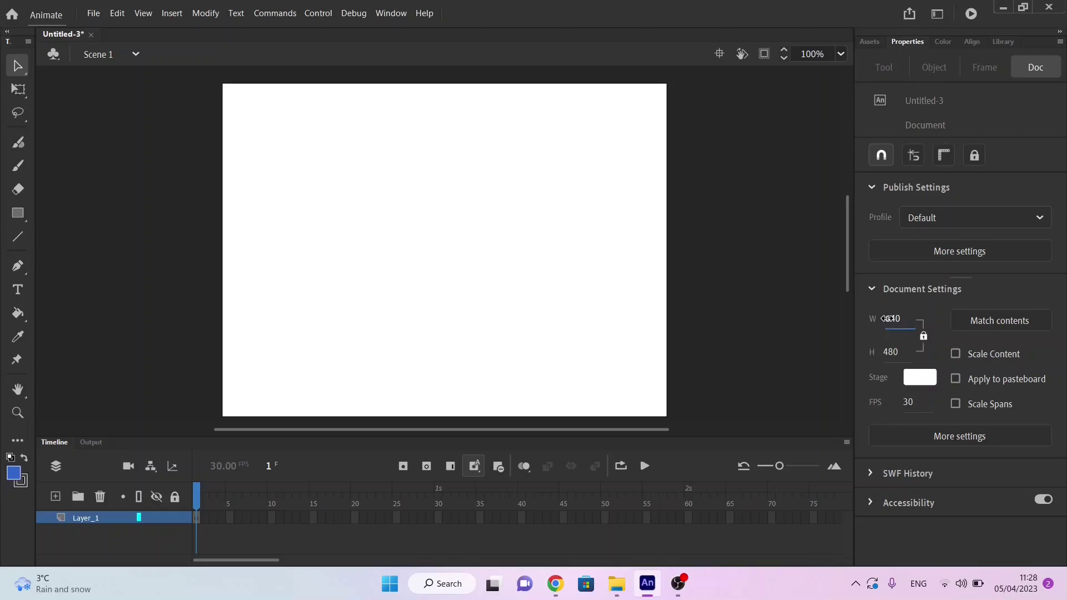
pyautogui.moveTo(886, 319); pyautogui.dragTo(987, 317)
pyautogui.moveTo(834, 326); pyautogui.dragTo(677, 346)
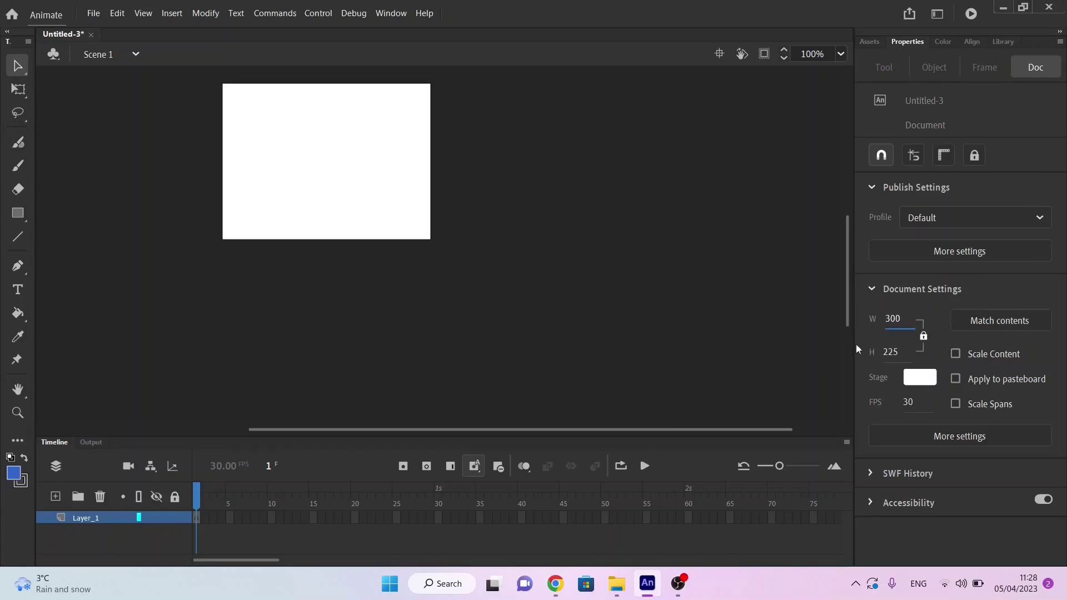
# Step: Set the stage height to 480 pixels with the proportions linked, giving a width of 640
pyautogui.click(888, 356)
pyautogui.write('480')
pyautogui.press('Return')
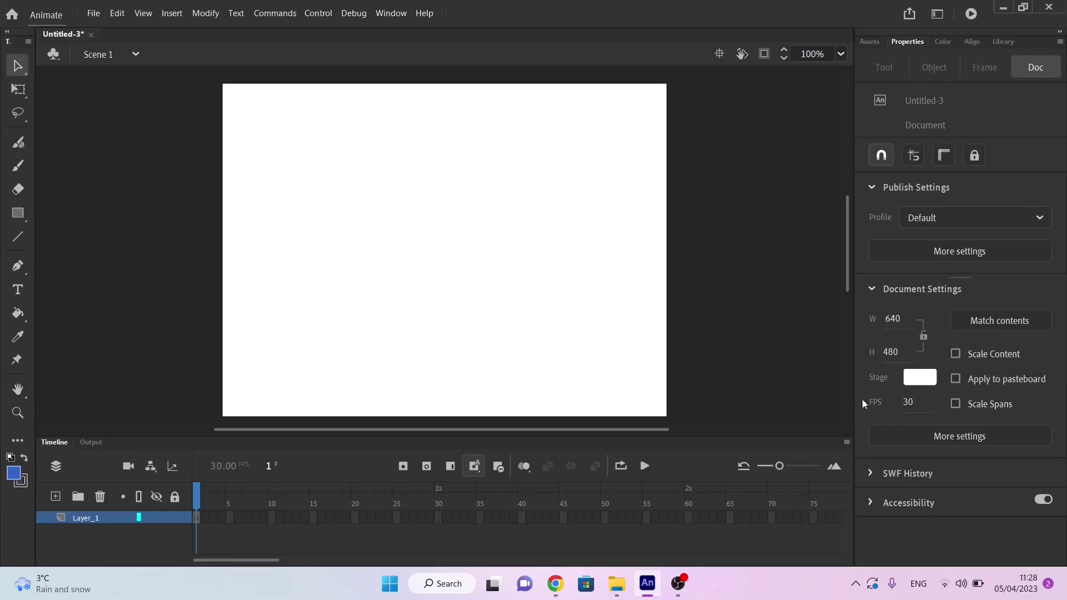
# Step: Preview the stage color swatches and review the size, color and frame rate options in Document Settings
pyautogui.click(920, 378)
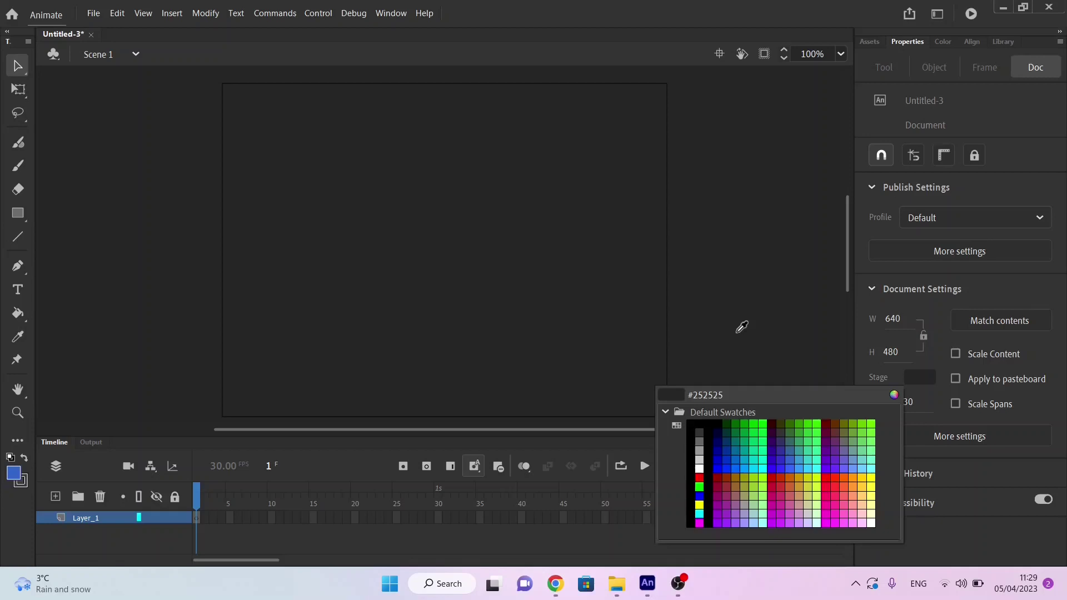
pyautogui.press('Escape')
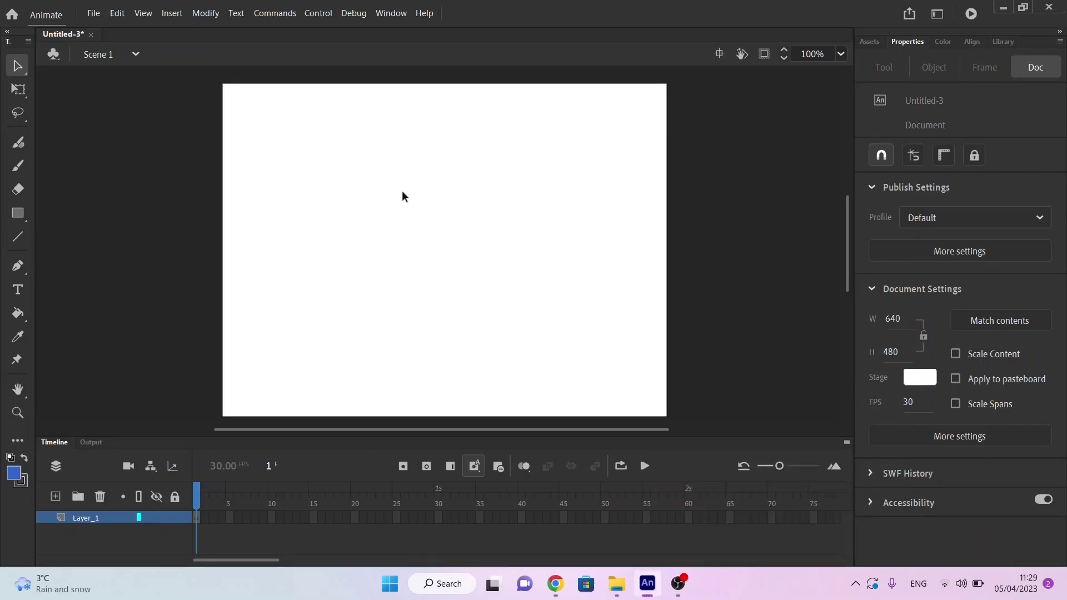
pyautogui.rightClick(730, 237)
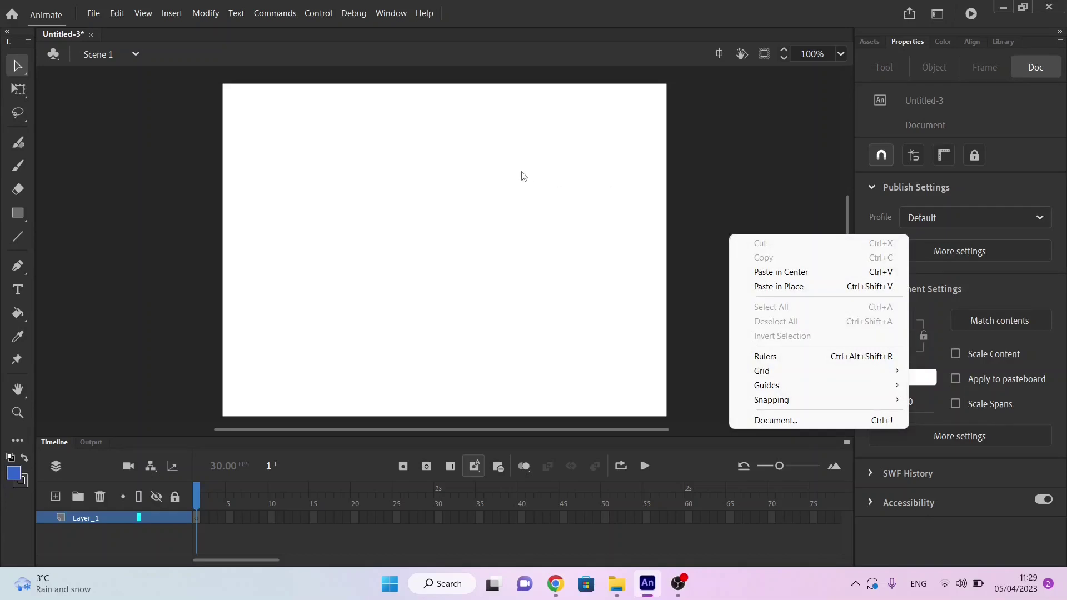
pyautogui.click(767, 421)
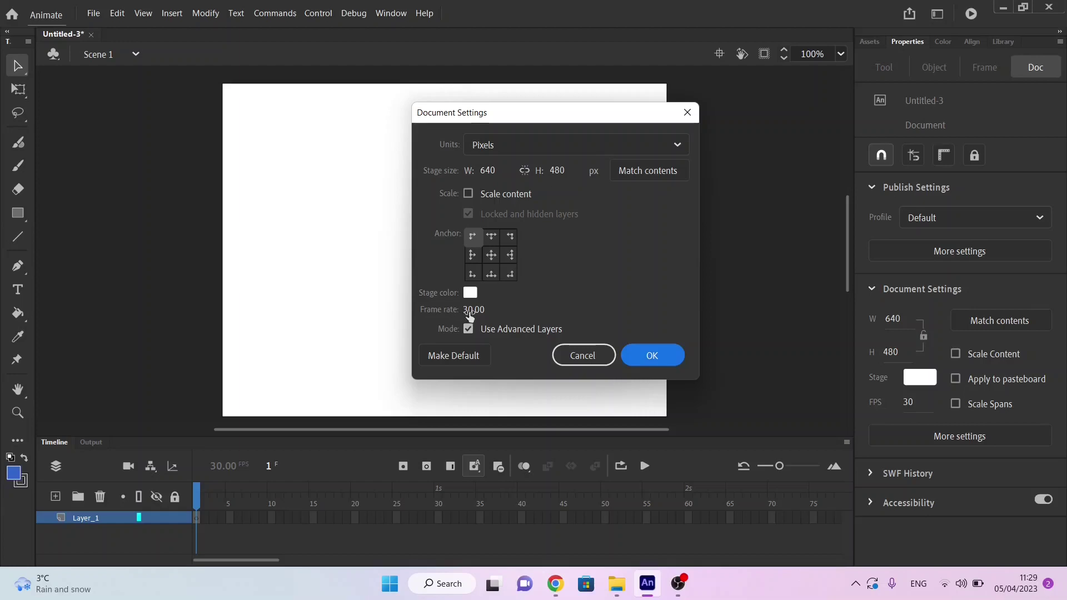
pyautogui.click(648, 359)
# Step: Switch to the Google Docs checklist, check off "Setting color, size and aspect ratio" and highlight the rulers, guides and grid item
pyautogui.hotkey('alt', 'Tab')
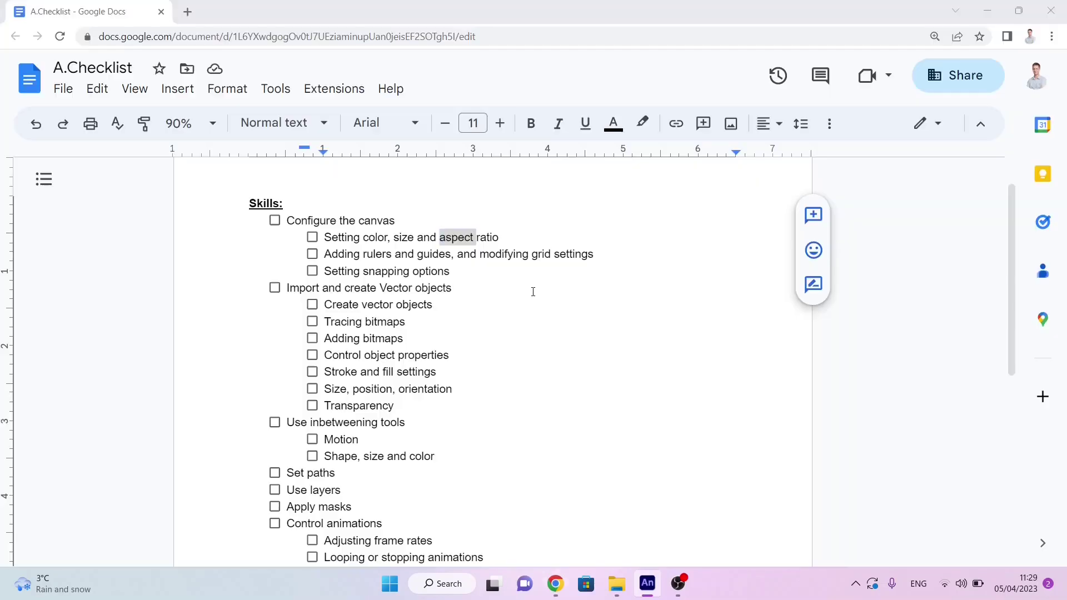
pyautogui.click(312, 238)
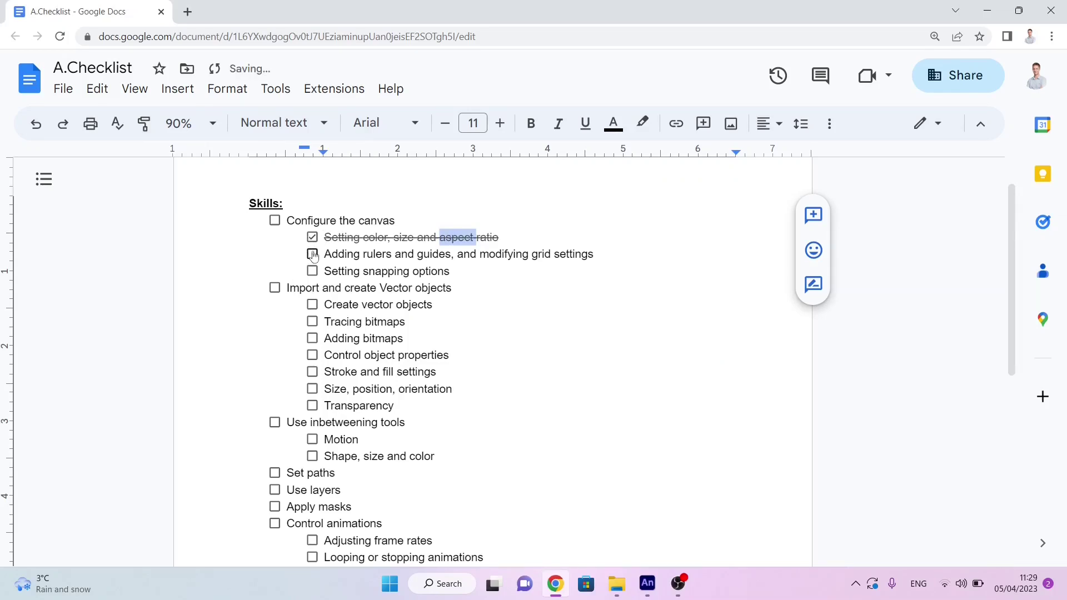
pyautogui.moveTo(339, 254); pyautogui.dragTo(578, 259)
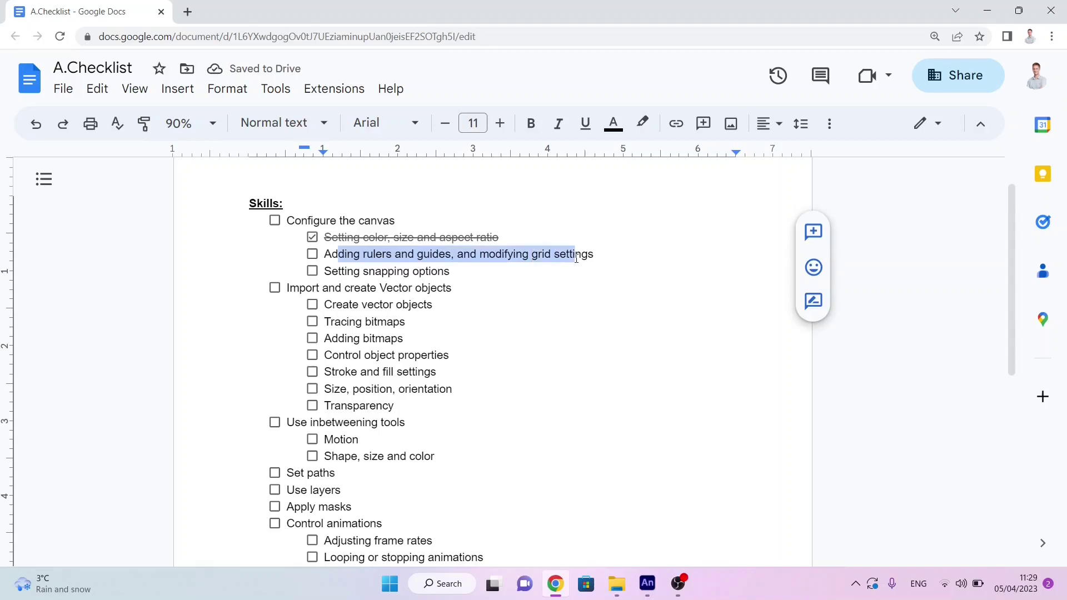
# Step: Switch to Animate, show the rulers, and add a horizontal guide at about 110 pixels and a vertical guide at about 25 pixels
pyautogui.hotkey('alt', 'Tab')
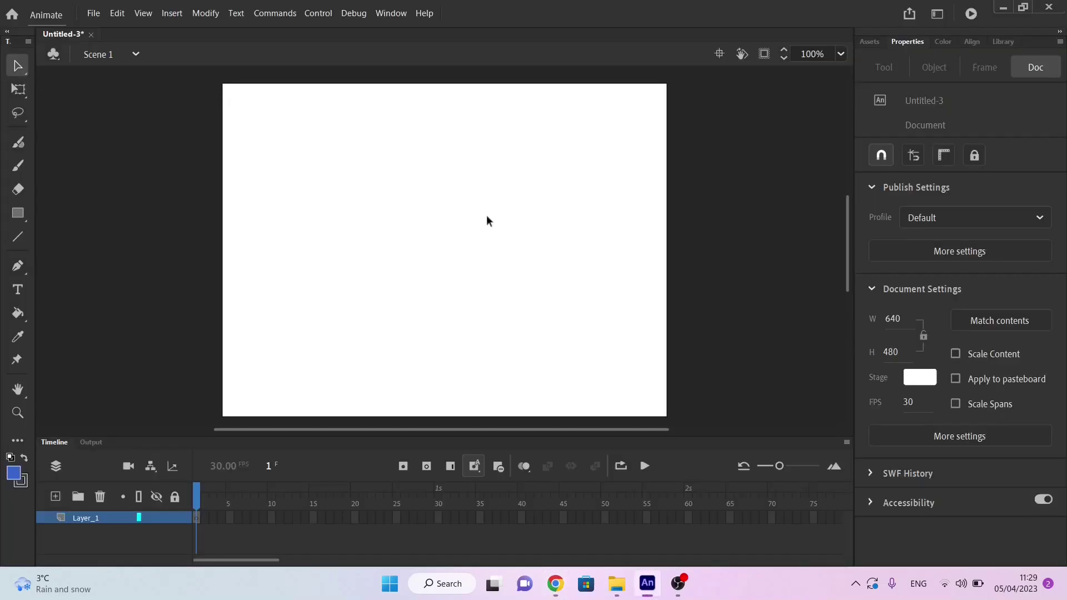
pyautogui.click(143, 14)
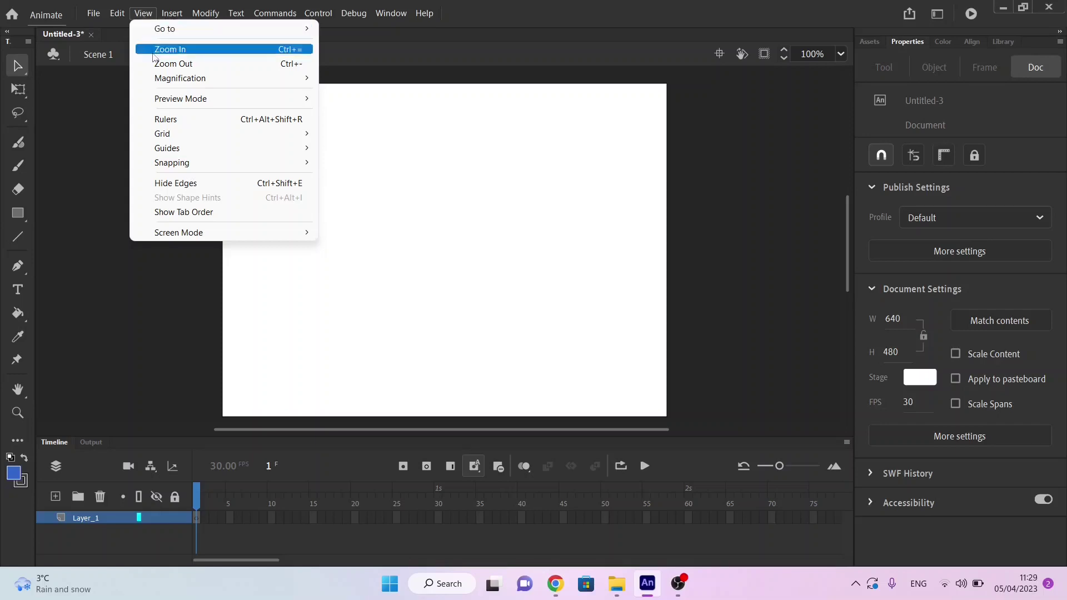
pyautogui.click(168, 119)
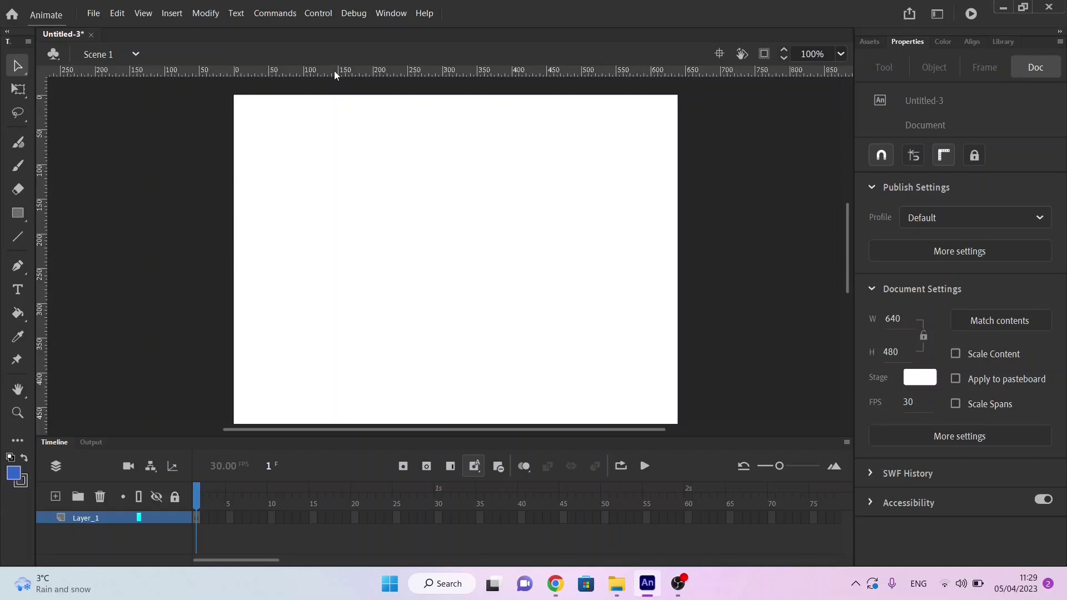
pyautogui.moveTo(332, 69); pyautogui.dragTo(328, 174)
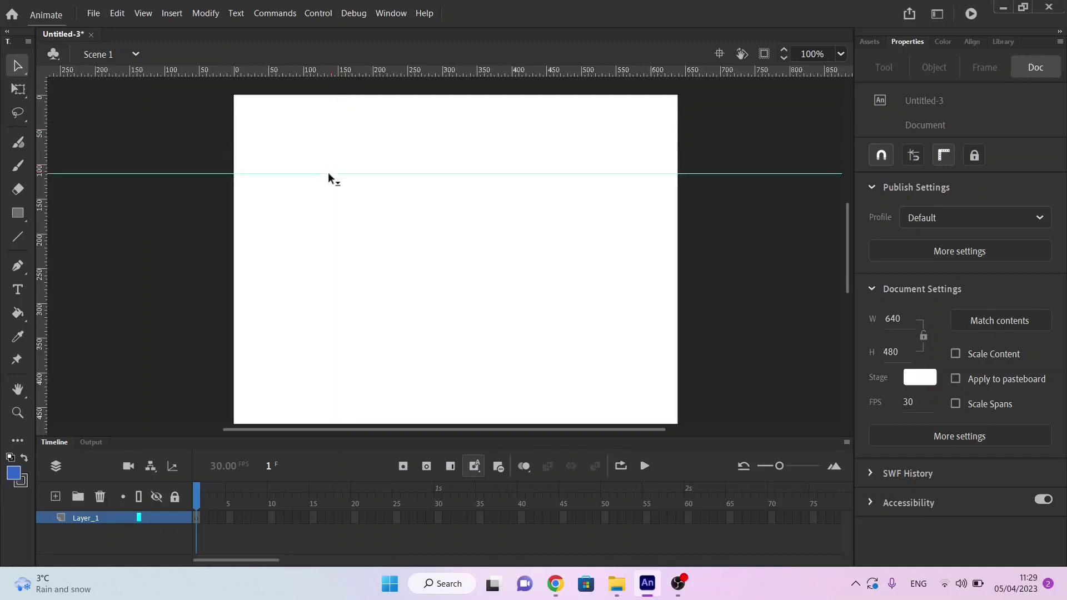
pyautogui.moveTo(38, 134); pyautogui.dragTo(250, 136)
# Step: Set the vertical guide's position to exactly 25 pixels
pyautogui.doubleClick(251, 137)
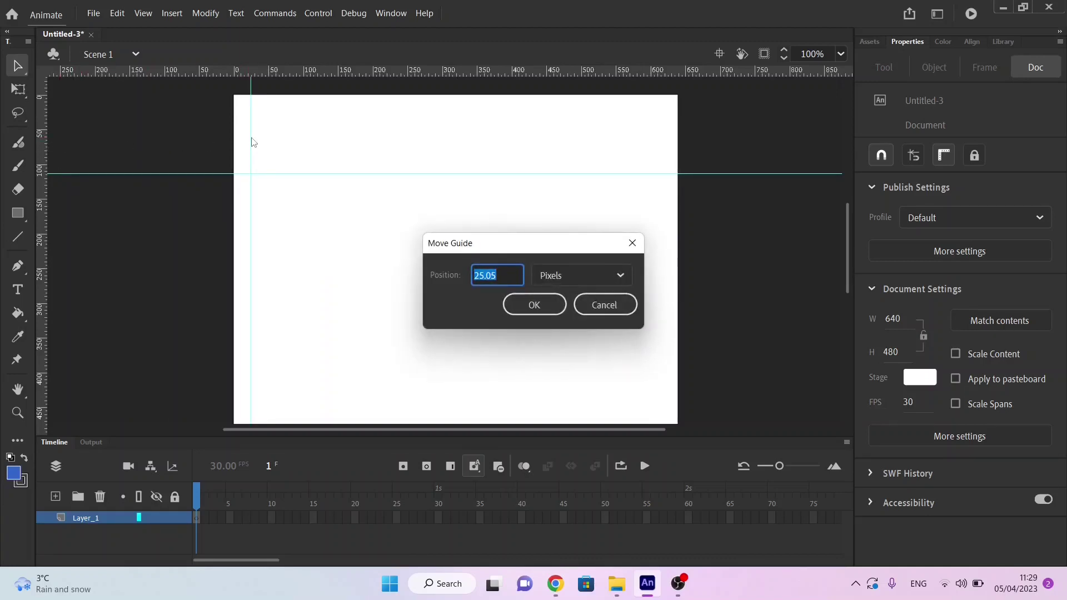
pyautogui.click(502, 275)
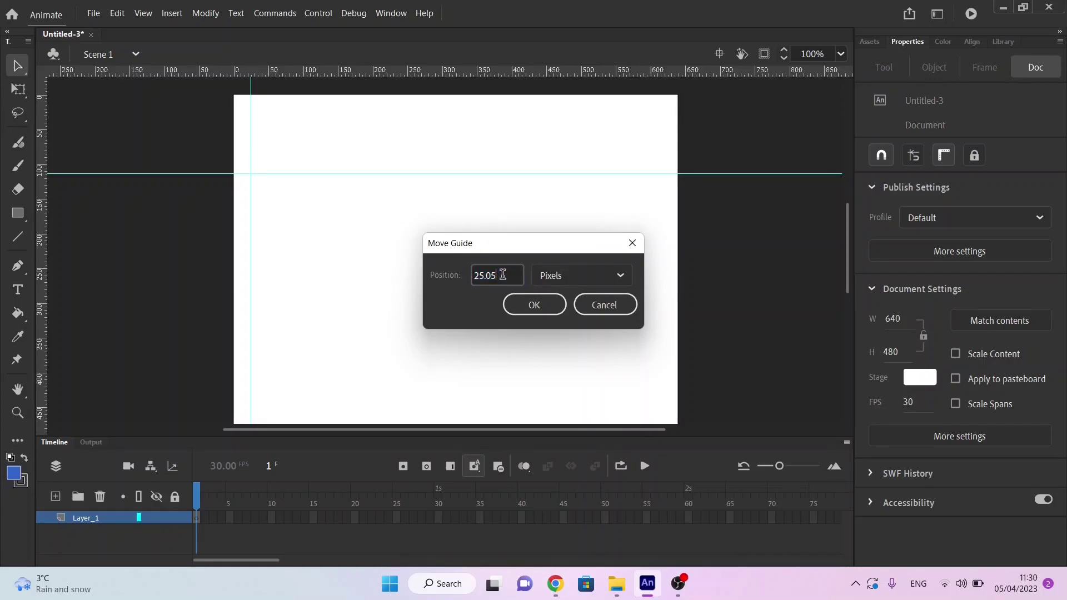
pyautogui.doubleClick(502, 274)
pyautogui.write('25')
pyautogui.press('Return')
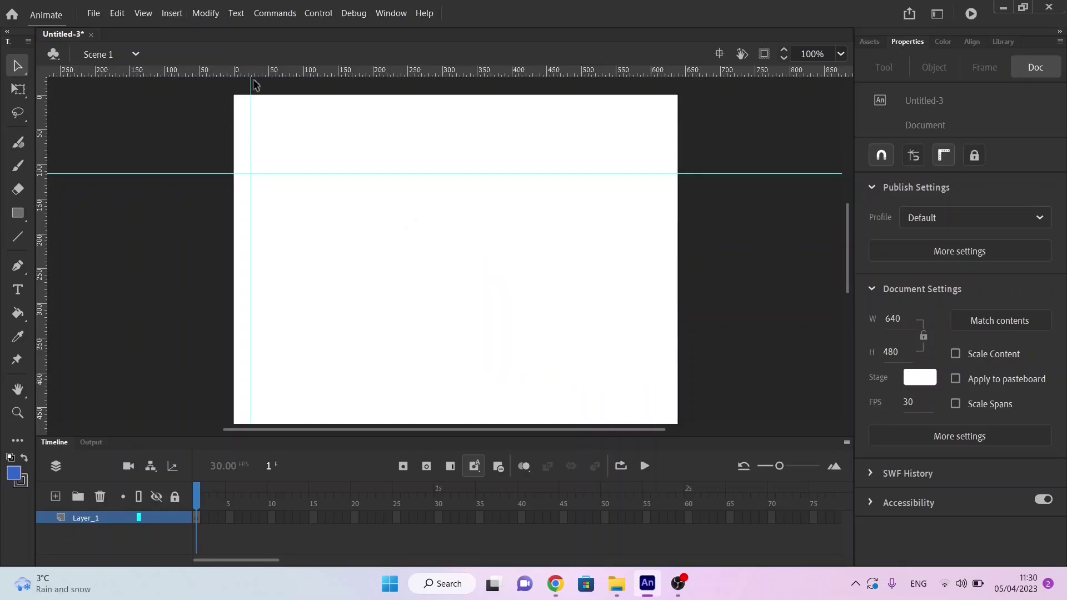
# Step: Set the horizontal guide's position to exactly 25 pixels
pyautogui.scroll(-3, 127, 181)
pyautogui.scroll(3, 128, 183)
pyautogui.doubleClick(127, 174)
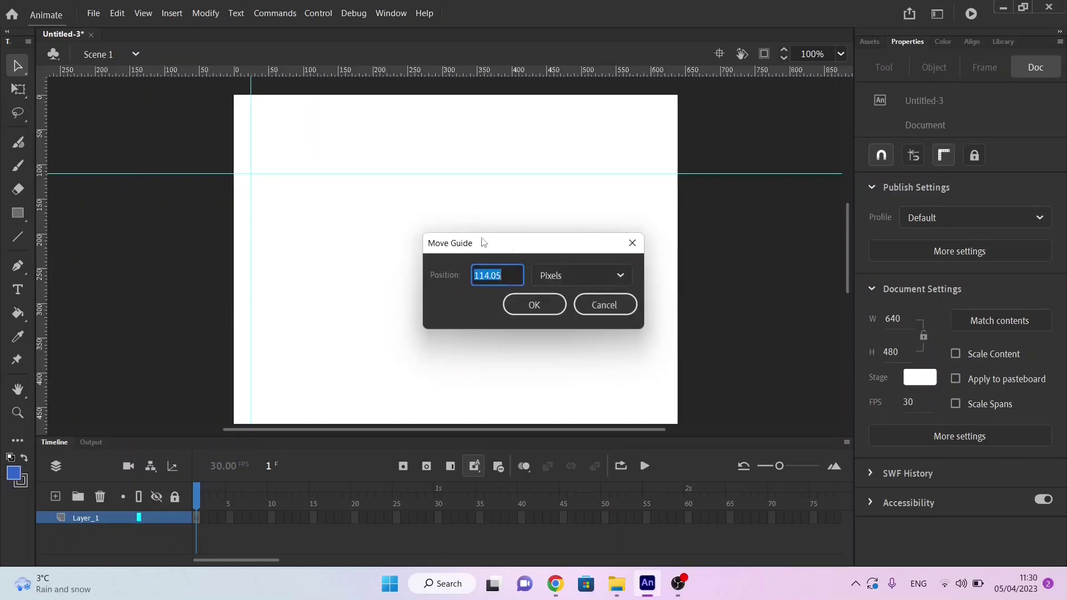
pyautogui.click(506, 276)
pyautogui.moveTo(506, 276); pyautogui.dragTo(427, 262)
pyautogui.write('25')
pyautogui.click(632, 276)
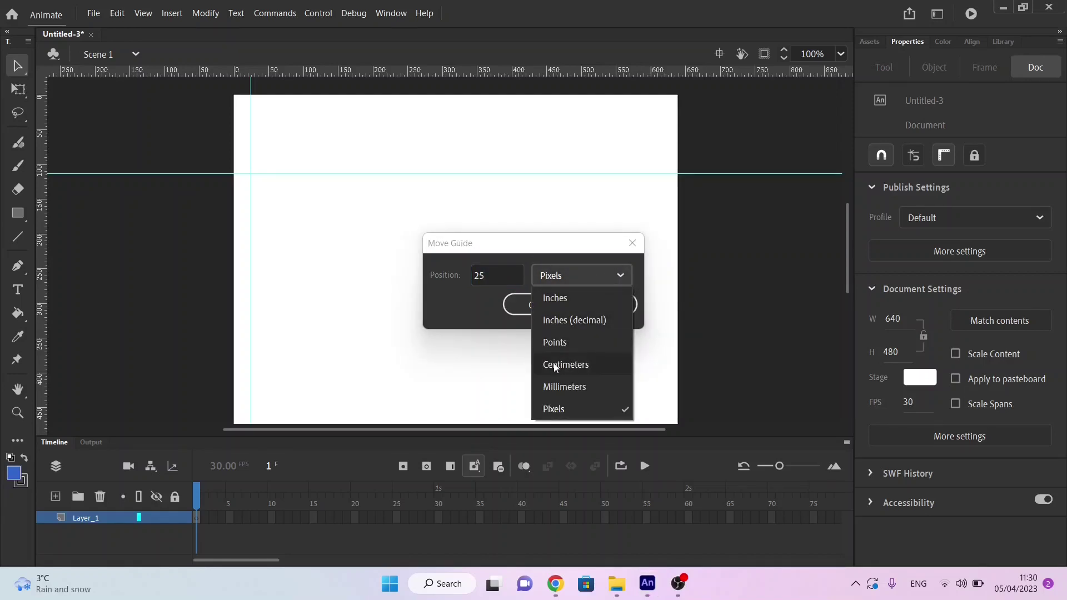
pyautogui.click(462, 299)
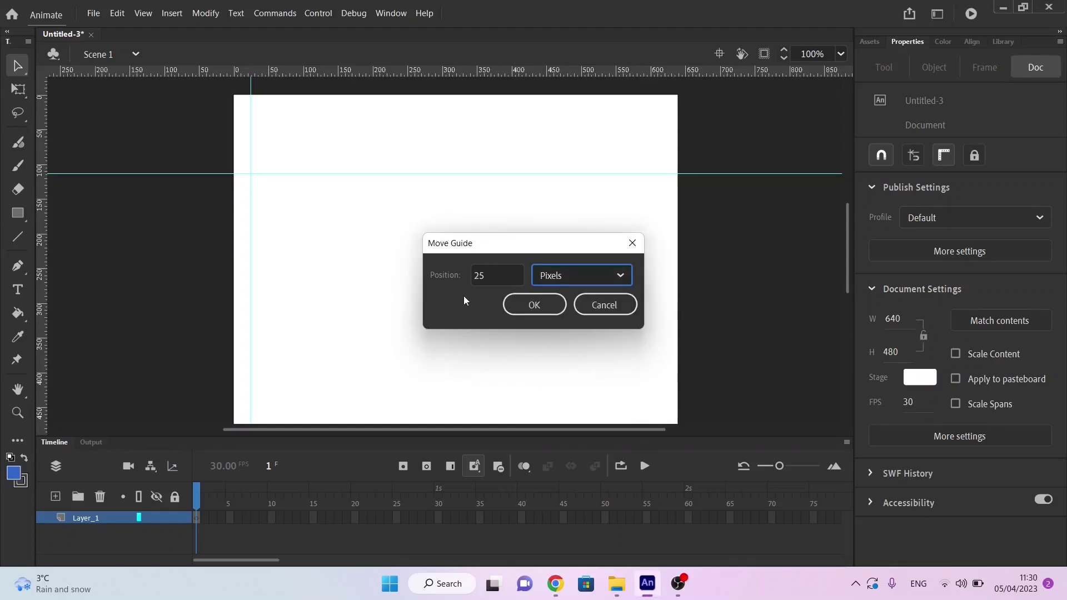
pyautogui.click(545, 304)
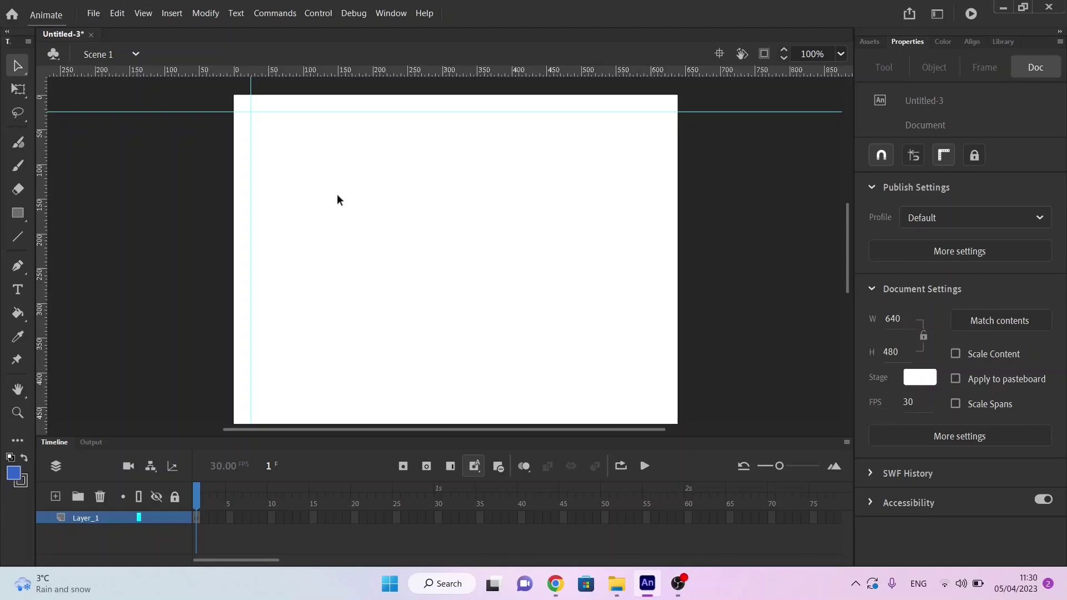
# Step: Show the grid on the stage and review its settings
pyautogui.rightClick(338, 199)
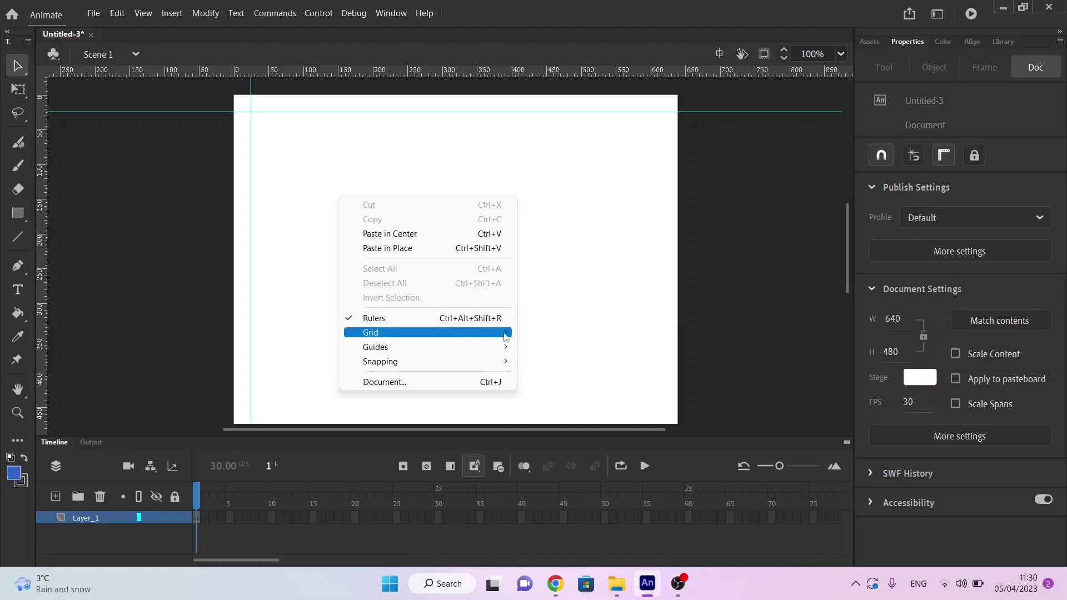
pyautogui.click(542, 333)
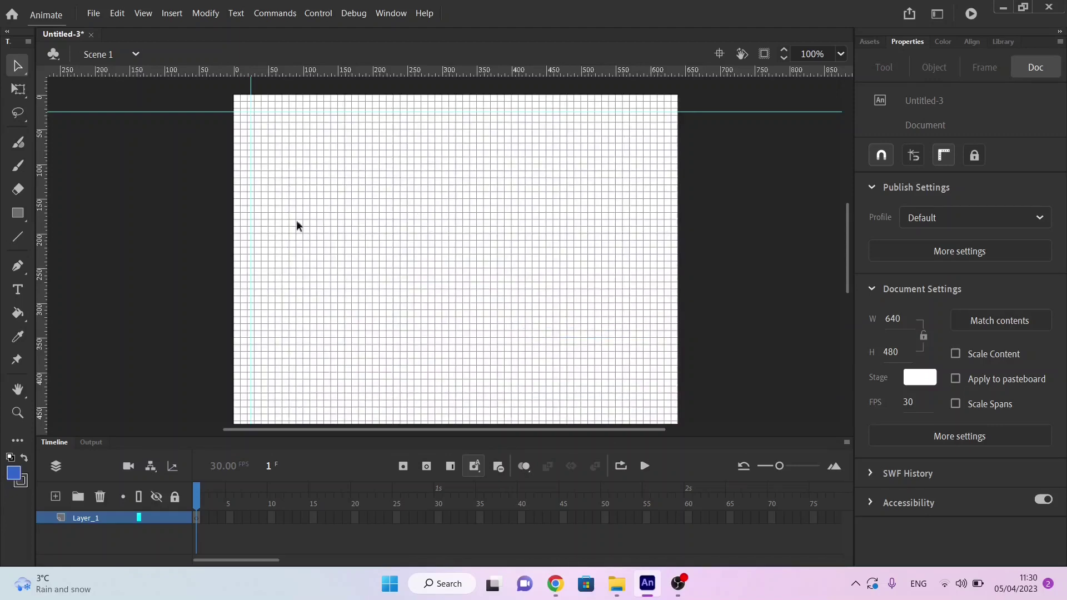
pyautogui.rightClick(387, 221)
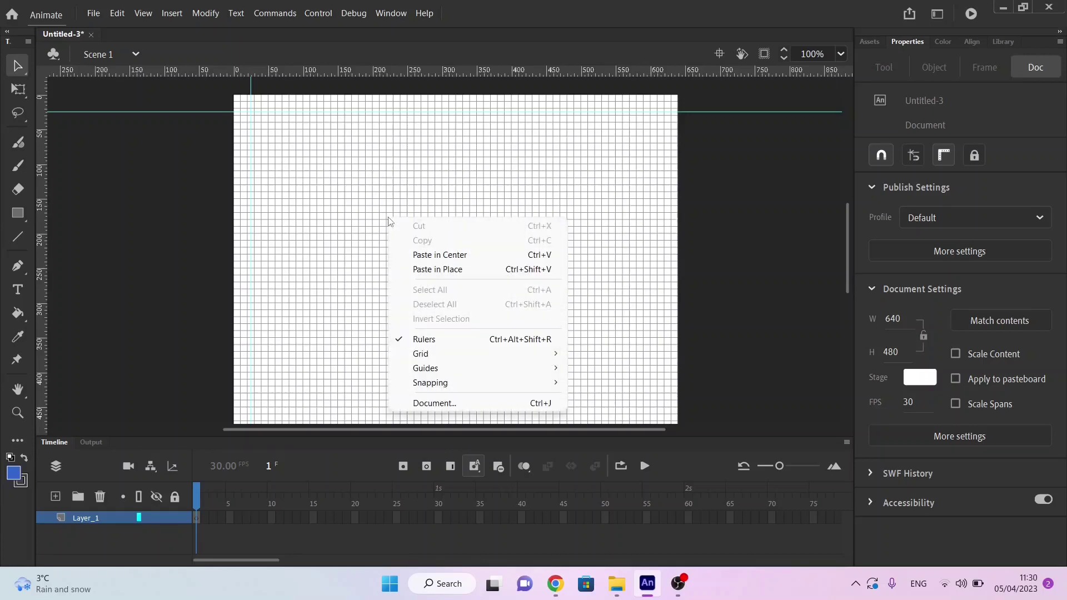
pyautogui.moveTo(500, 358)
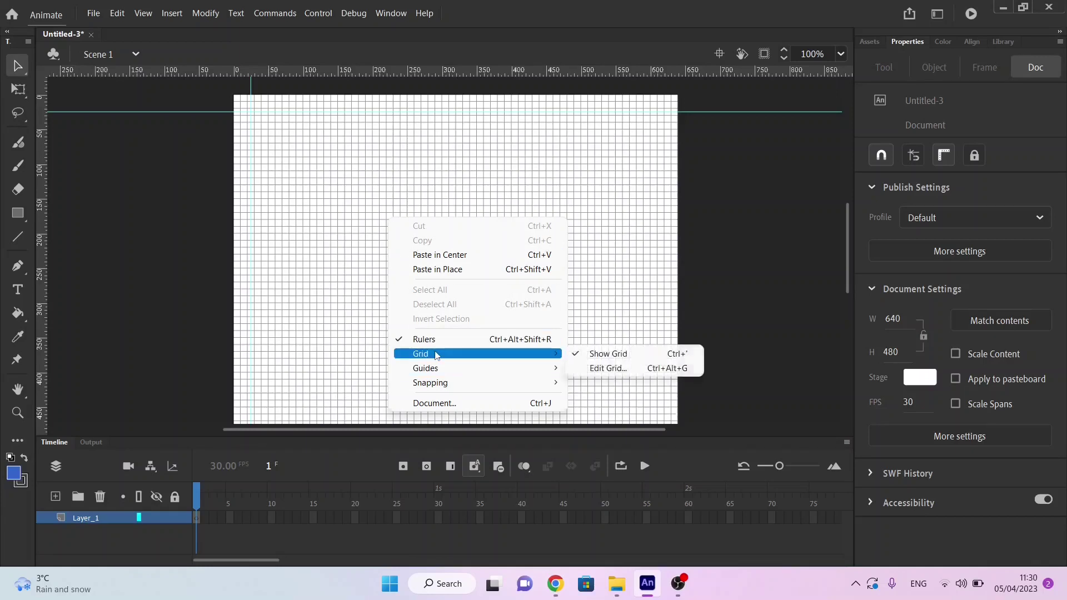
pyautogui.click(581, 368)
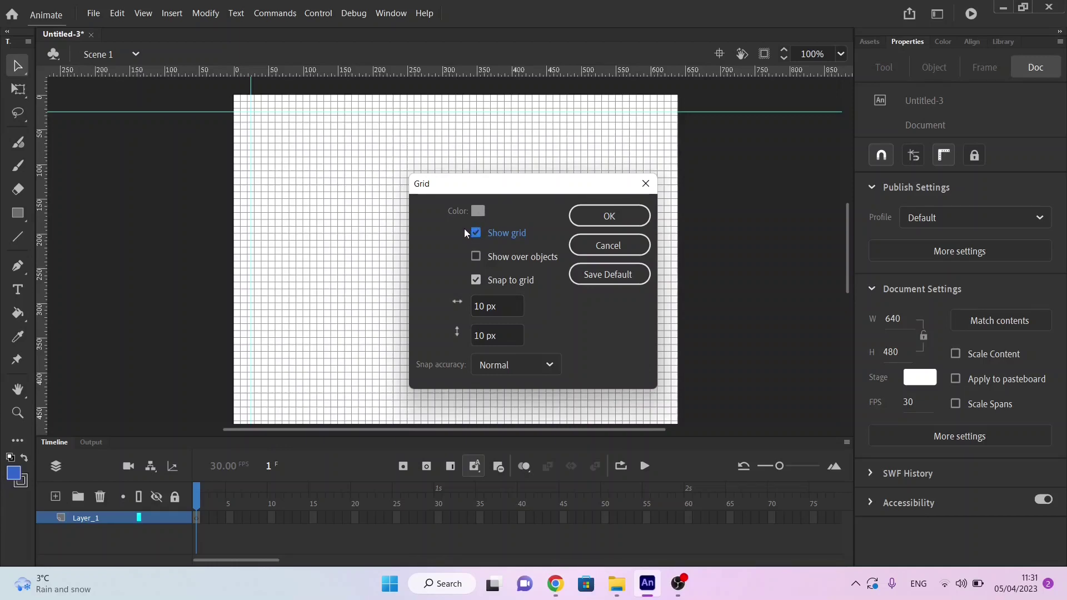
pyautogui.click(508, 234)
pyautogui.click(582, 221)
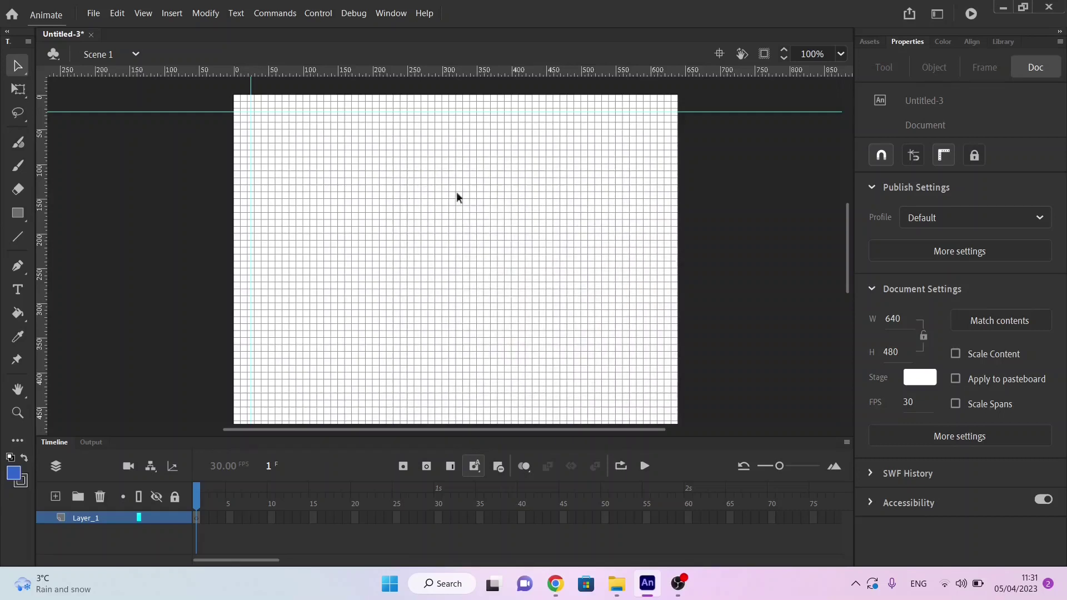
# Step: Switch to the Google Docs checklist, check off "Adding rulers and guides, and modifying grid settings" and highlight the snapping options item
pyautogui.hotkey('alt', 'Tab')
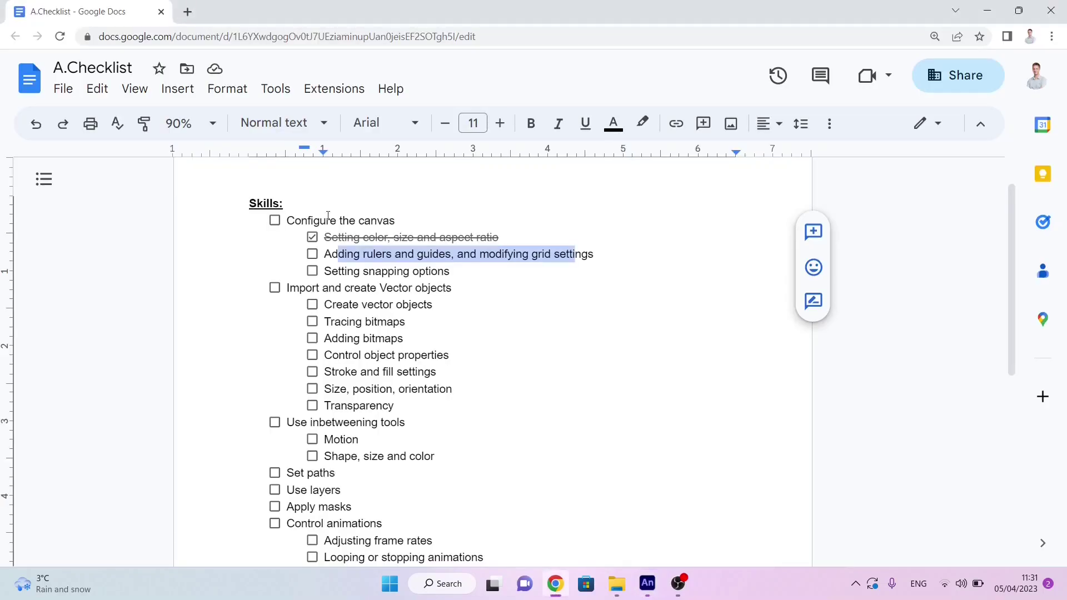
pyautogui.click(313, 254)
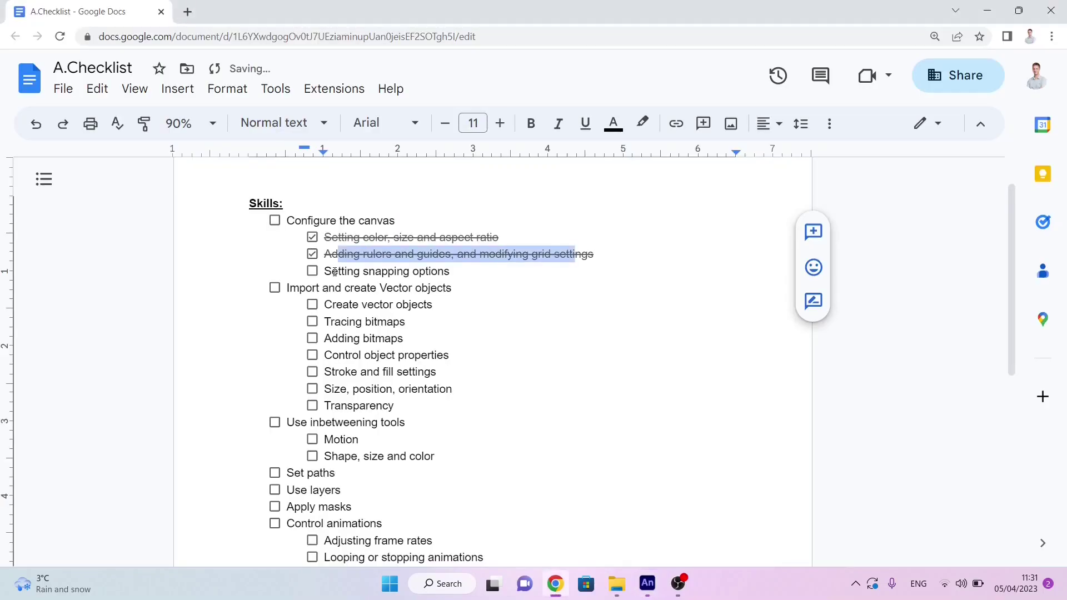
pyautogui.moveTo(334, 272); pyautogui.dragTo(436, 278)
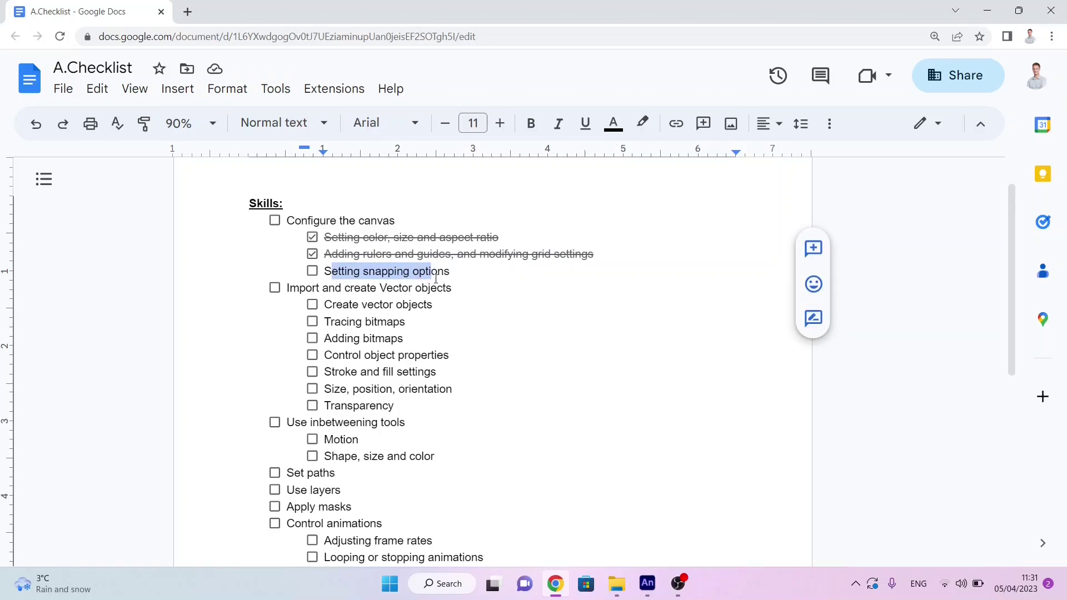
# Step: Switch to Animate and set the grid's horizontal and vertical spacing to 100 px
pyautogui.hotkey('alt', 'Tab')
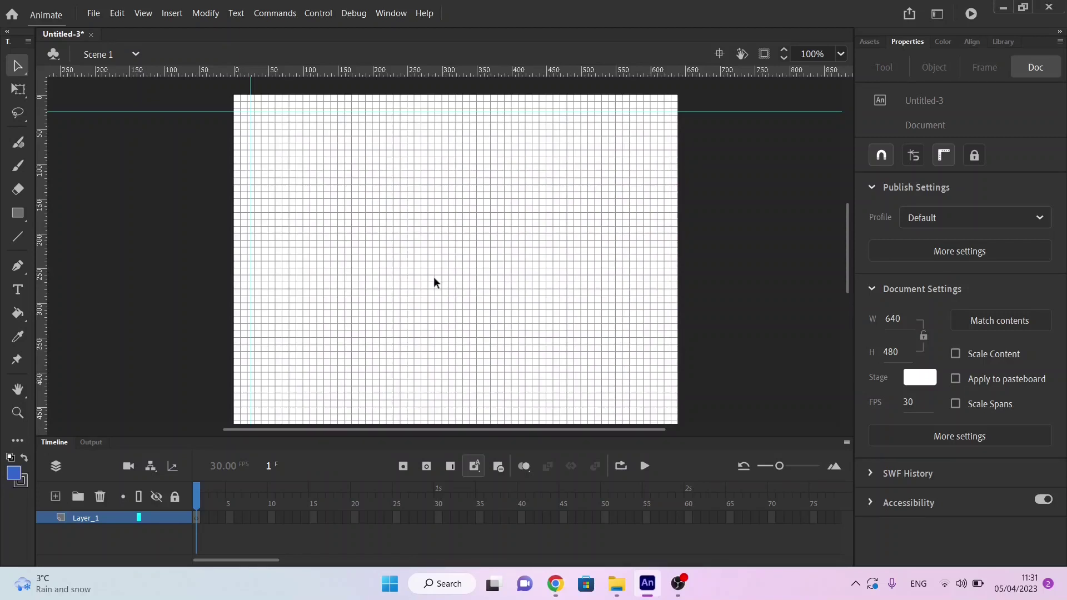
pyautogui.rightClick(434, 277)
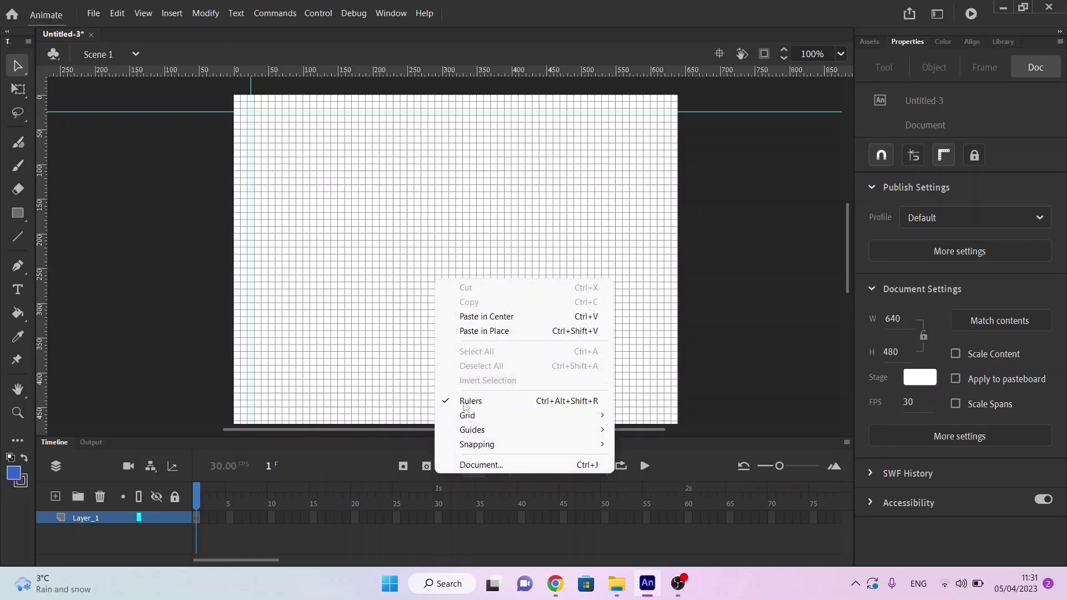
pyautogui.moveTo(481, 416)
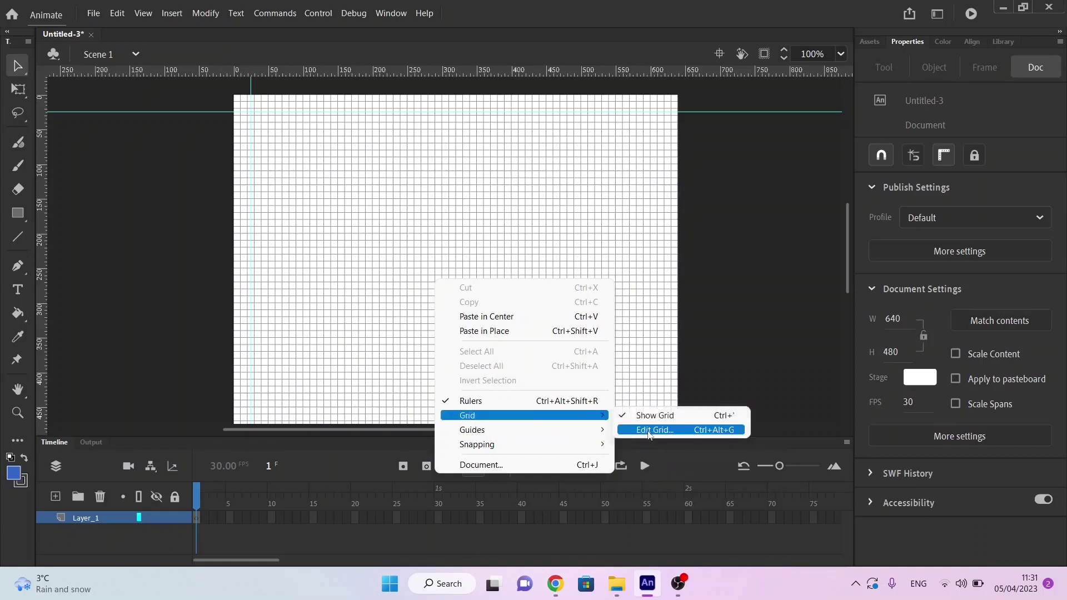
pyautogui.click(649, 431)
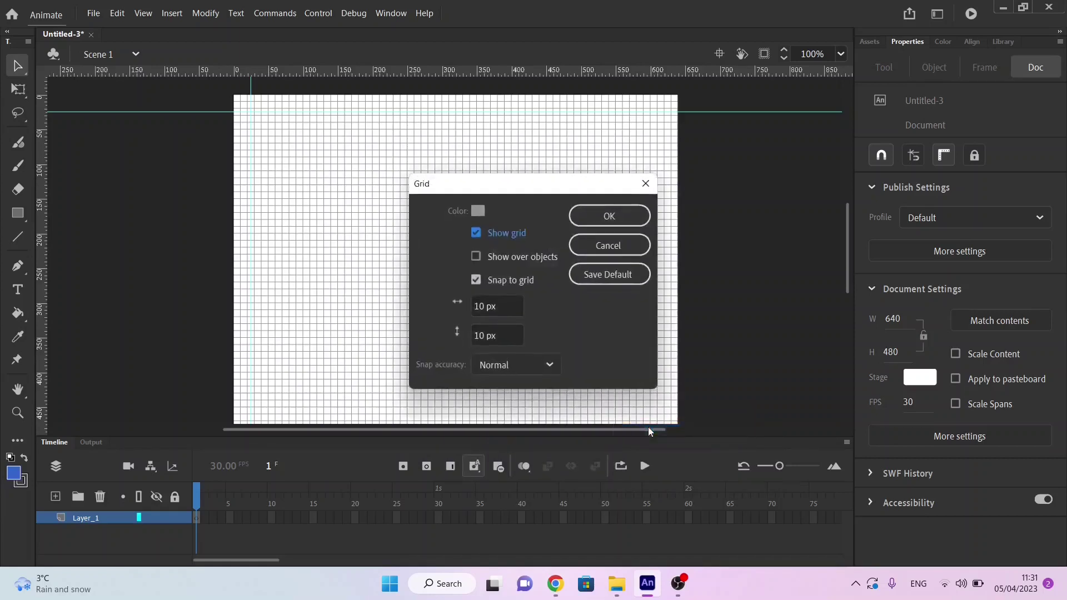
pyautogui.doubleClick(482, 305)
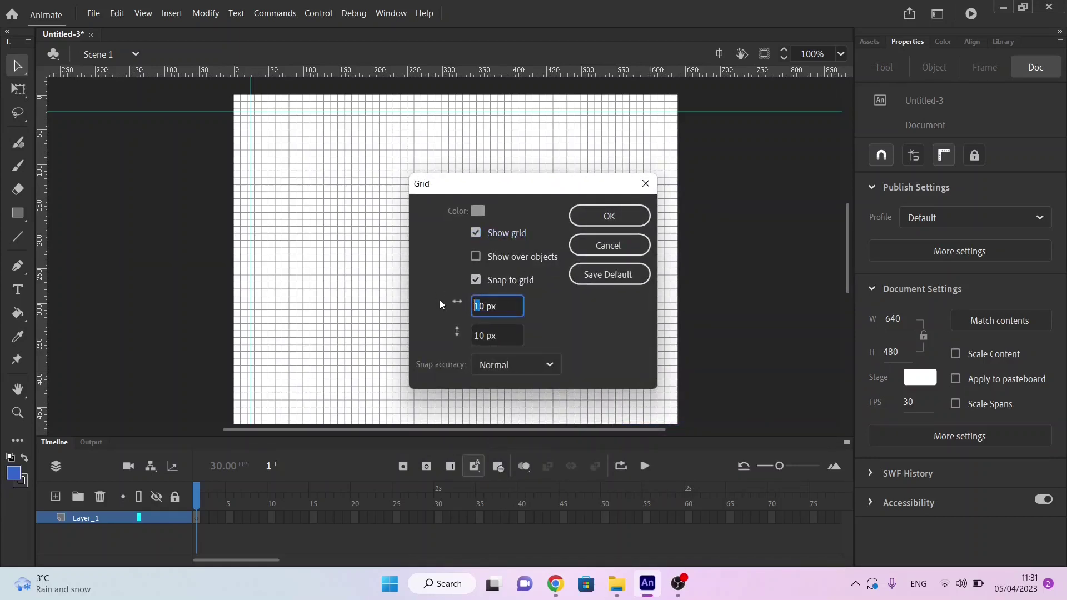
pyautogui.write('10')
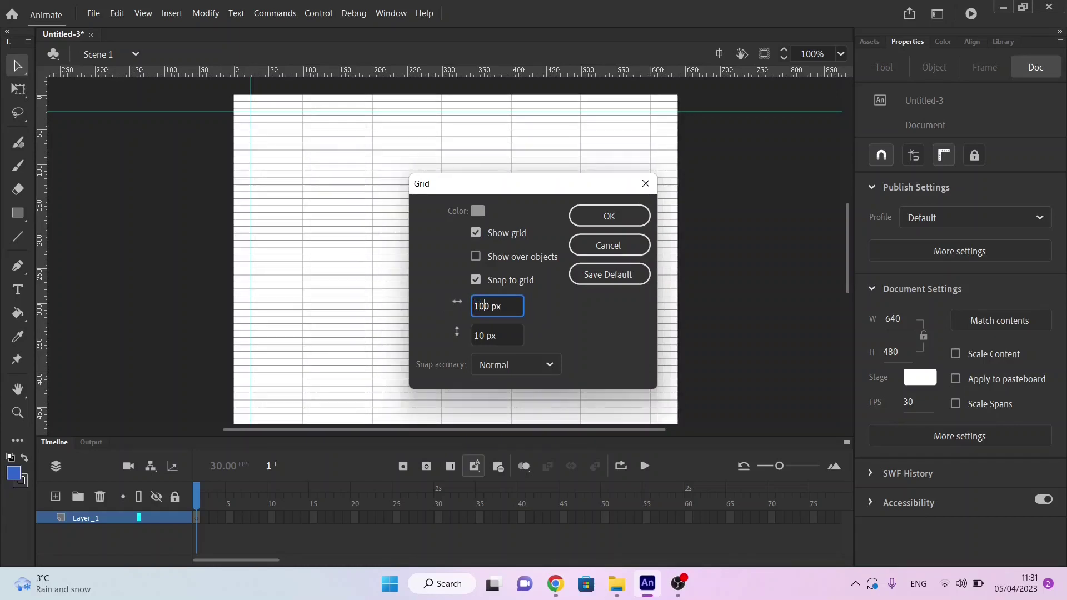
pyautogui.click(479, 336)
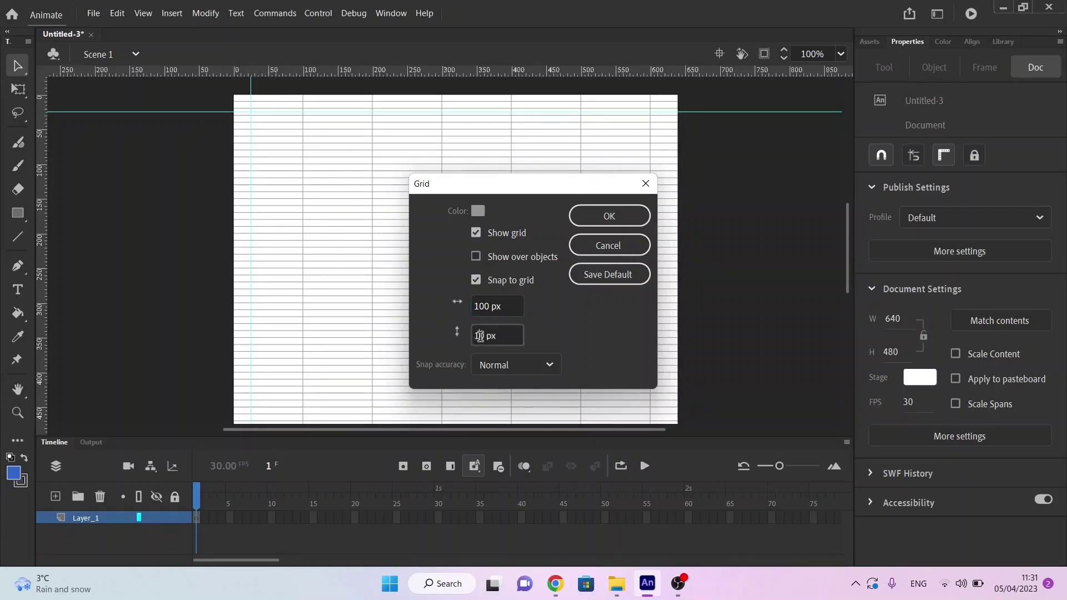
pyautogui.write('0')
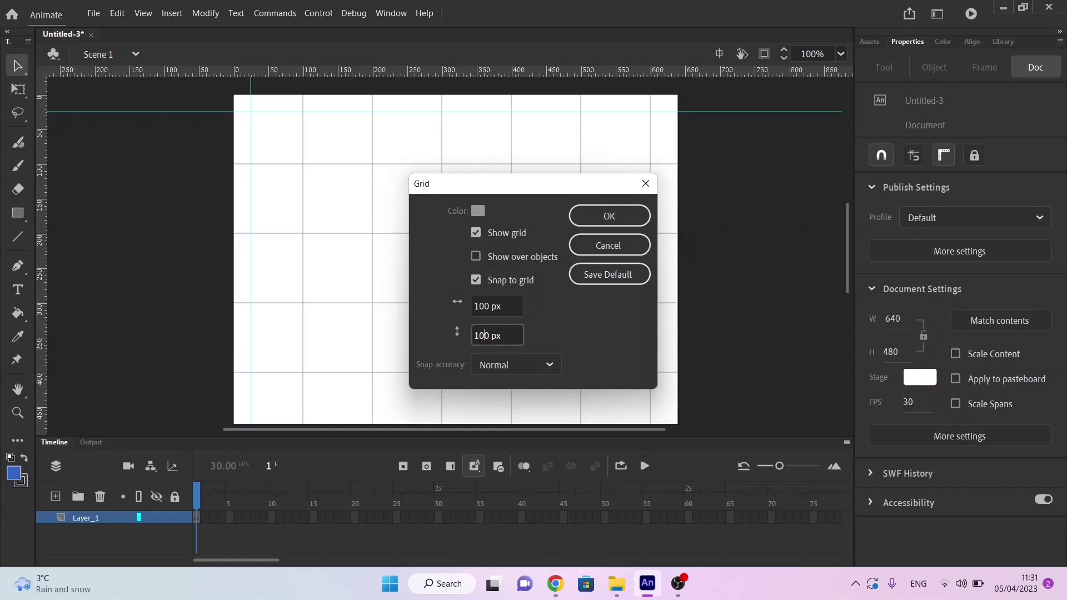
pyautogui.click(593, 219)
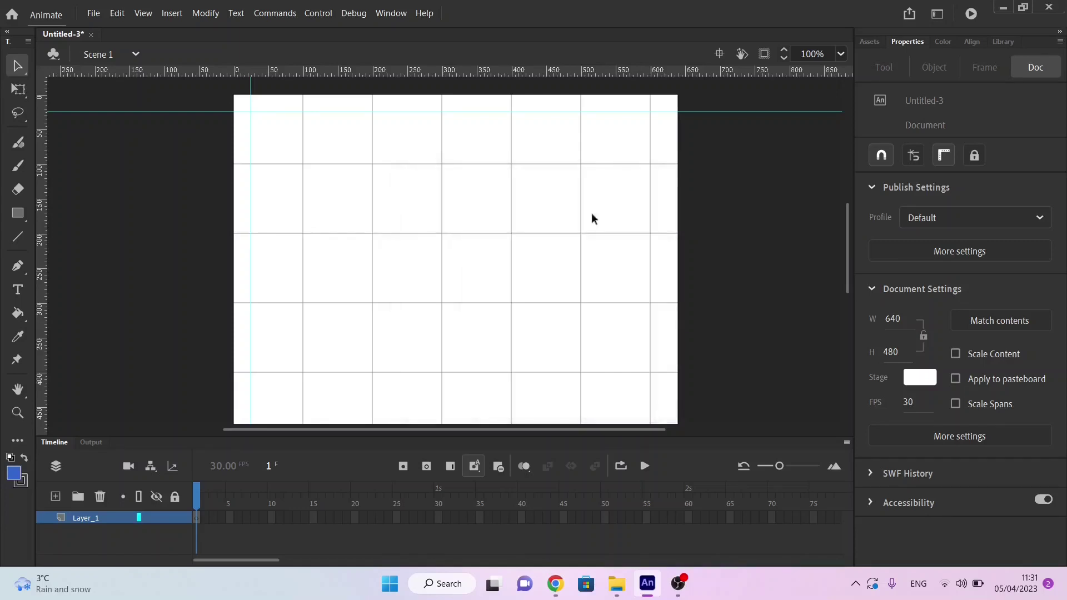
# Step: Draw a blue square about 212 px wide on the stage and move it to about X 120, Y 112
pyautogui.click(18, 214)
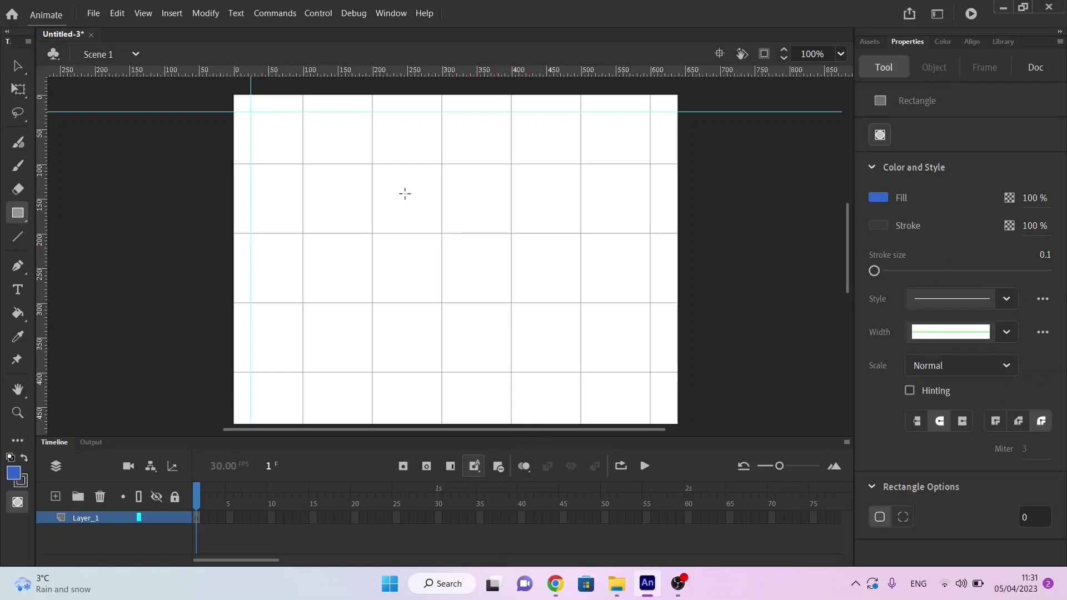
pyautogui.moveTo(405, 193)
pyautogui.mouseDown()
pyautogui.moveTo(512, 269)
pyautogui.moveTo(554, 316)
pyautogui.moveTo(556, 336)
pyautogui.mouseUp()
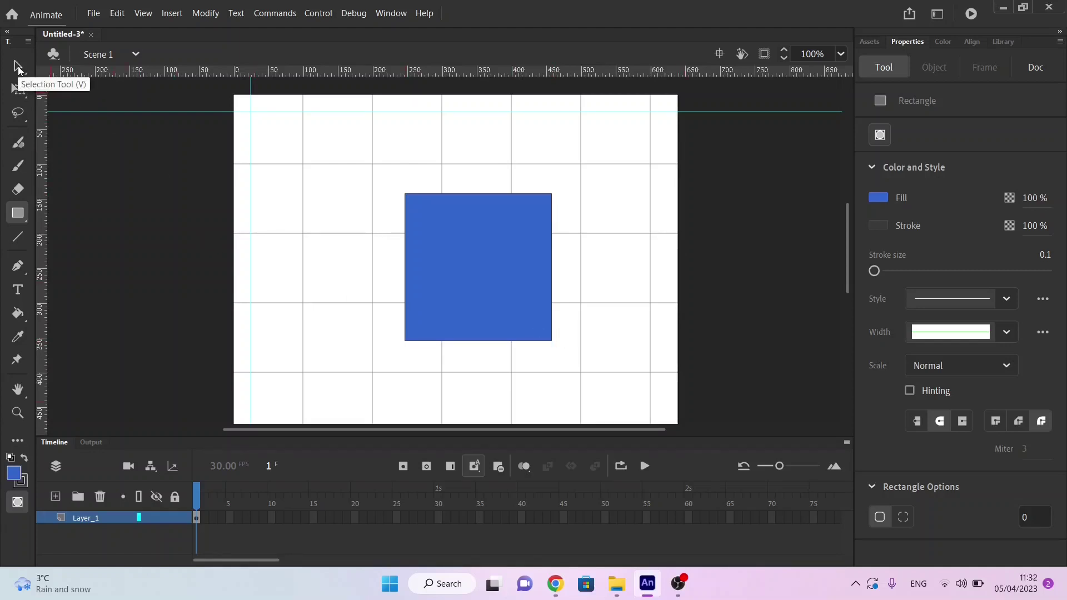
pyautogui.click(19, 67)
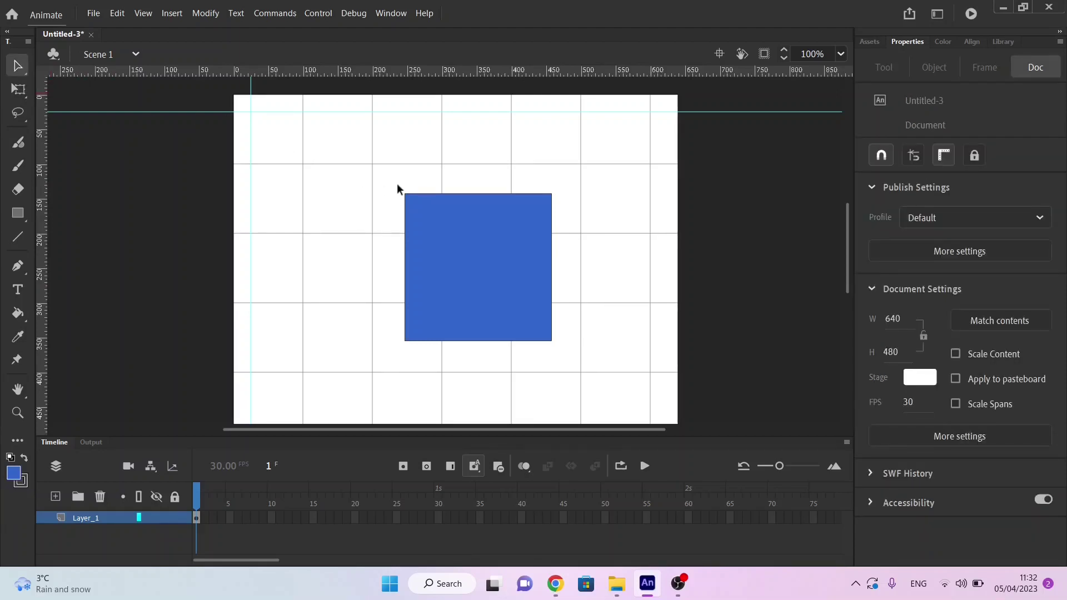
pyautogui.moveTo(397, 185); pyautogui.dragTo(578, 372)
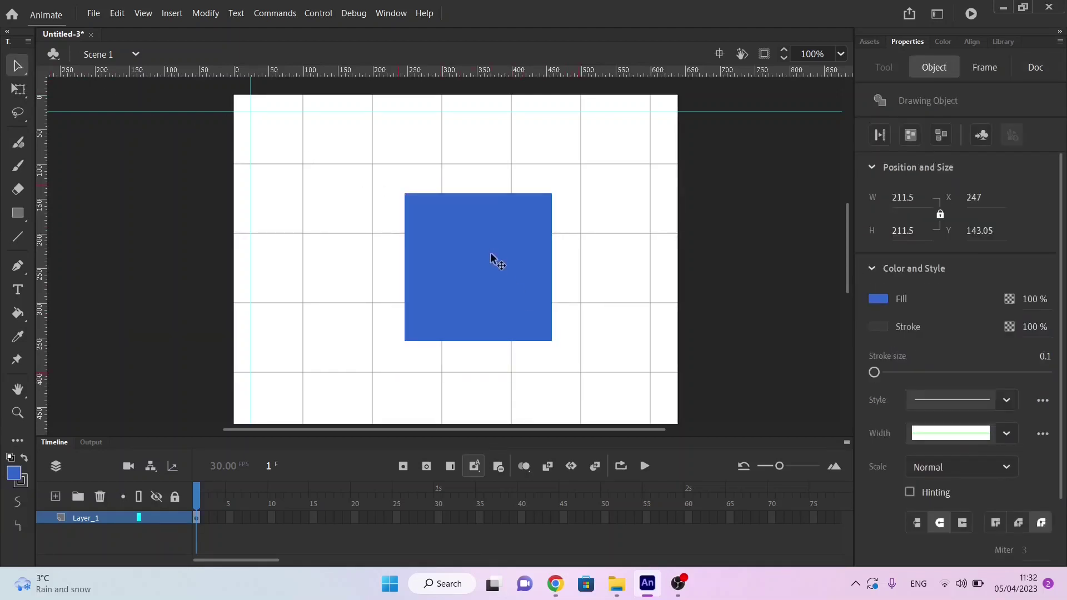
pyautogui.moveTo(490, 252); pyautogui.dragTo(401, 231)
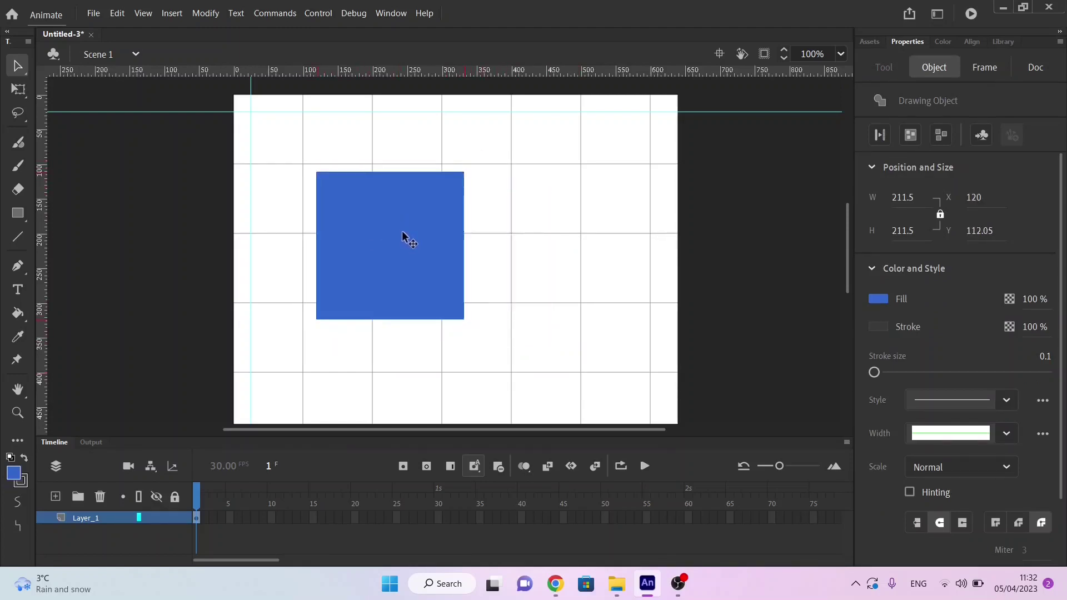
# Step: Configure snapping with Snap to Grid and Snap to Guides enabled and Snap to Objects disabled
pyautogui.rightClick(534, 216)
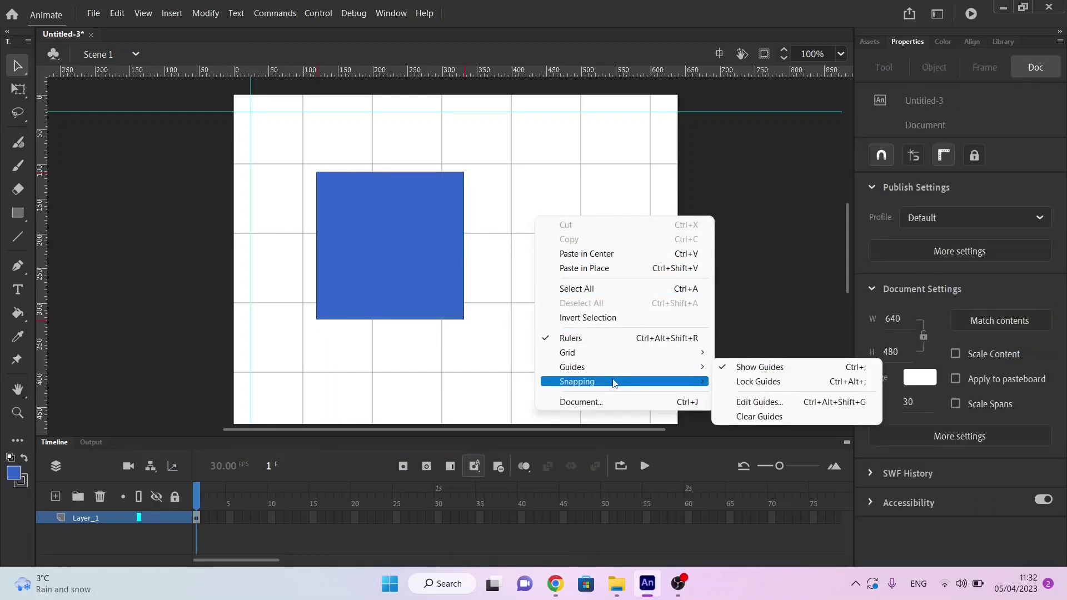
pyautogui.moveTo(614, 382)
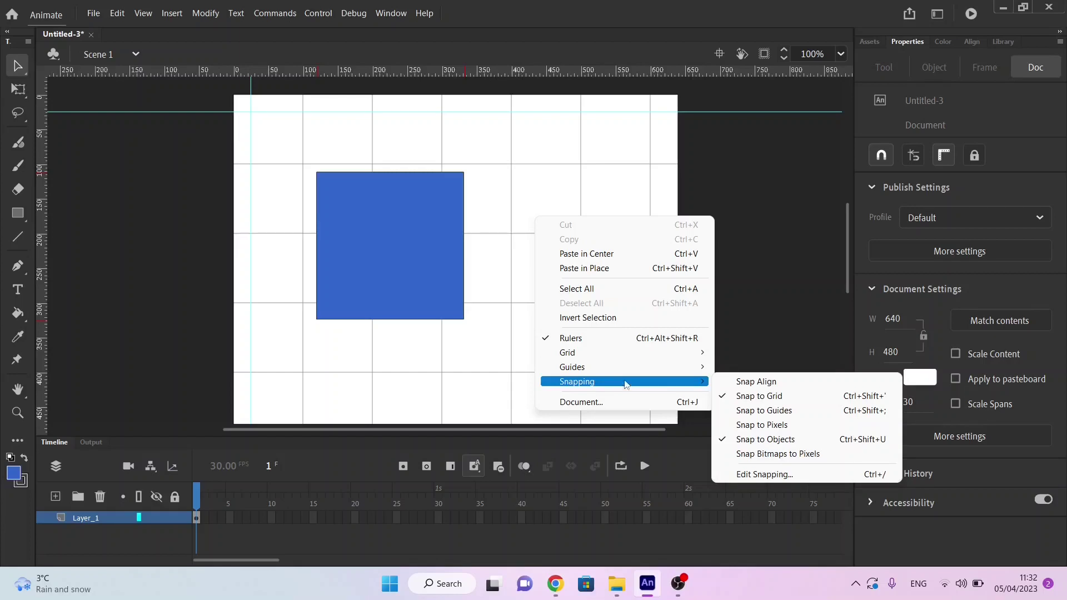
pyautogui.click(783, 475)
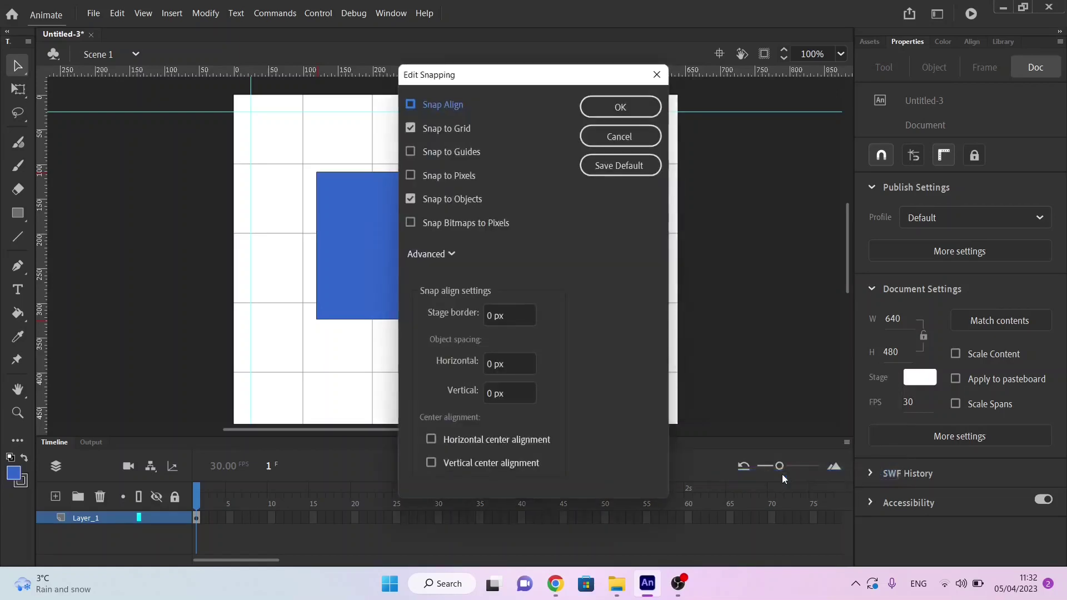
pyautogui.click(410, 128)
pyautogui.click(410, 152)
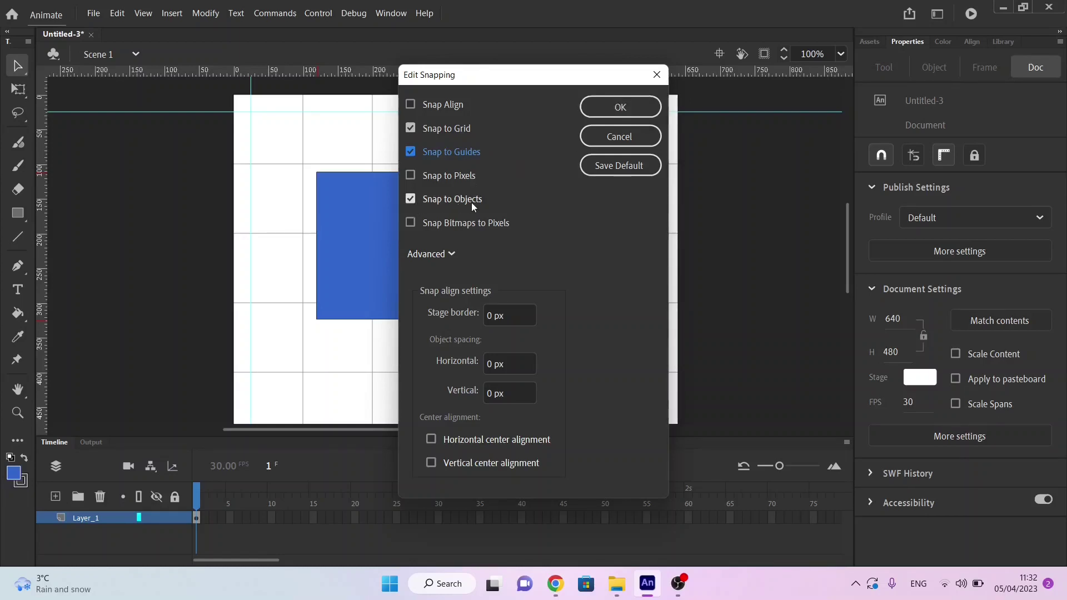
pyautogui.click(410, 200)
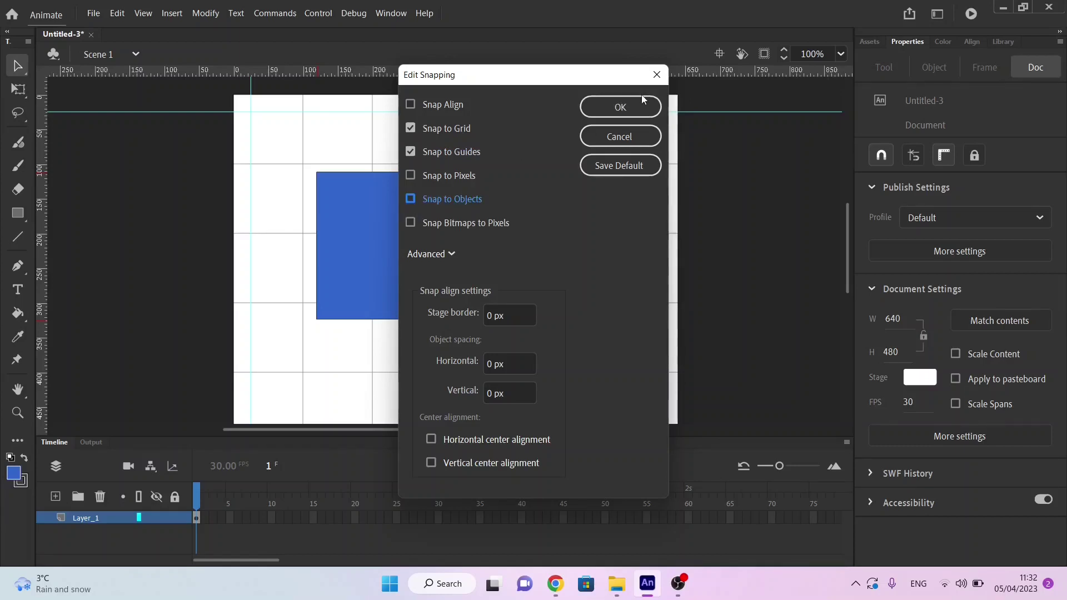
pyautogui.click(613, 107)
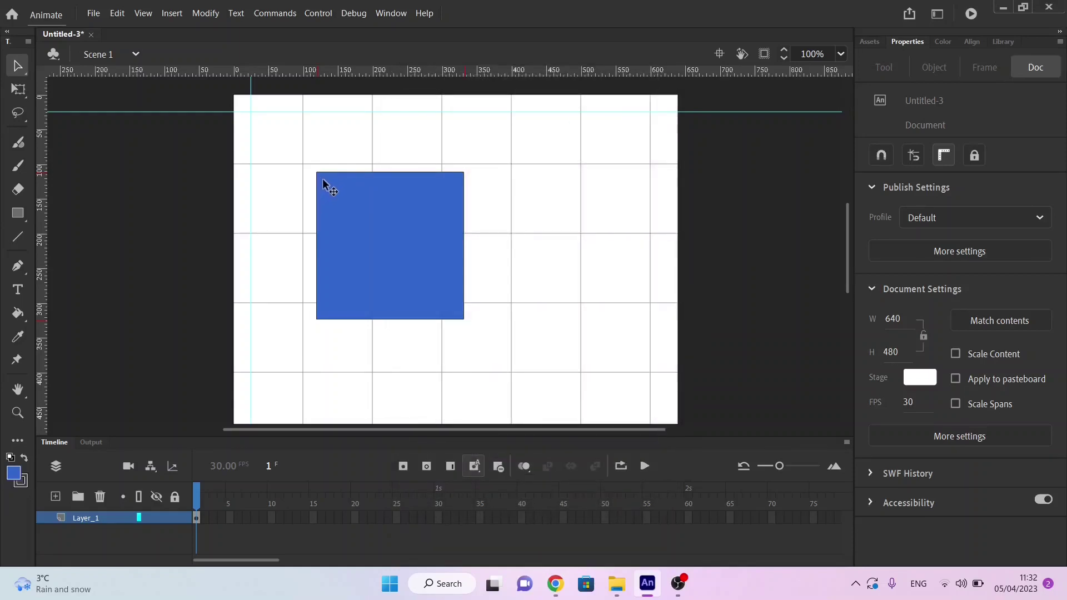
# Step: Snap the blue square's upper-left corner to the intersection of the two guides at X 25, Y 25
pyautogui.moveTo(323, 178); pyautogui.dragTo(265, 120)
pyautogui.scroll(-2, 264, 121)
pyautogui.scroll(-2, 269, 129)
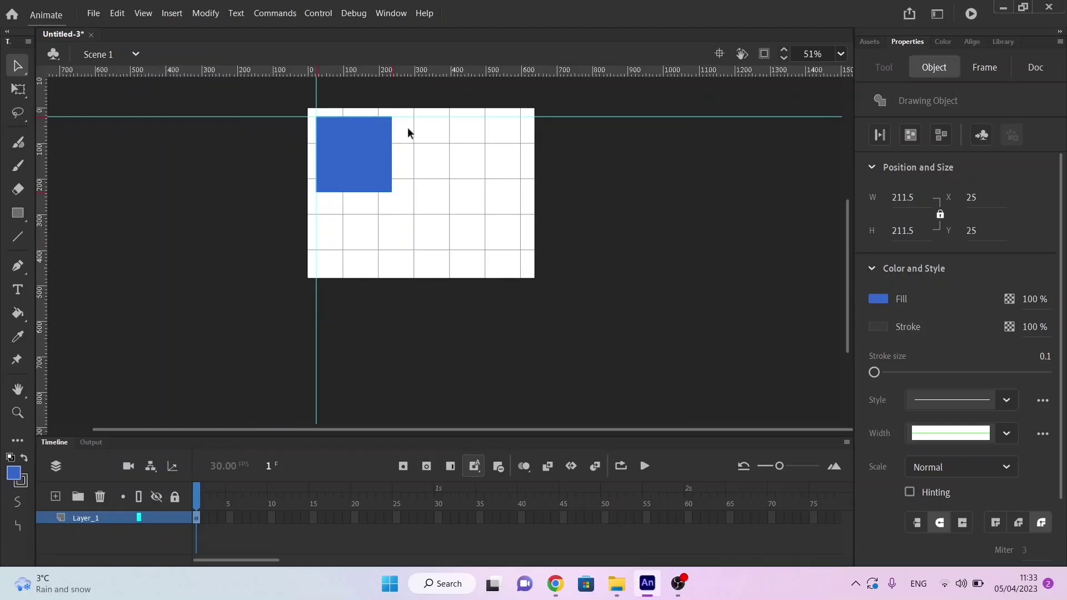
pyautogui.click(839, 58)
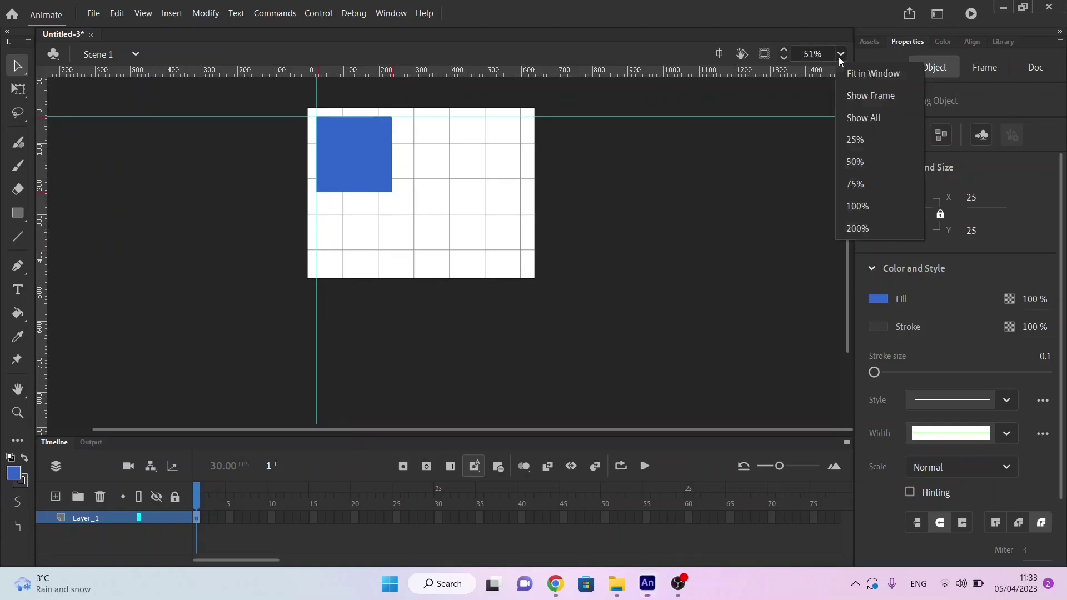
# Step: Move the blue square away from the guide intersection to about X 161, Y 108, testing how it snaps to the grid
pyautogui.click(857, 206)
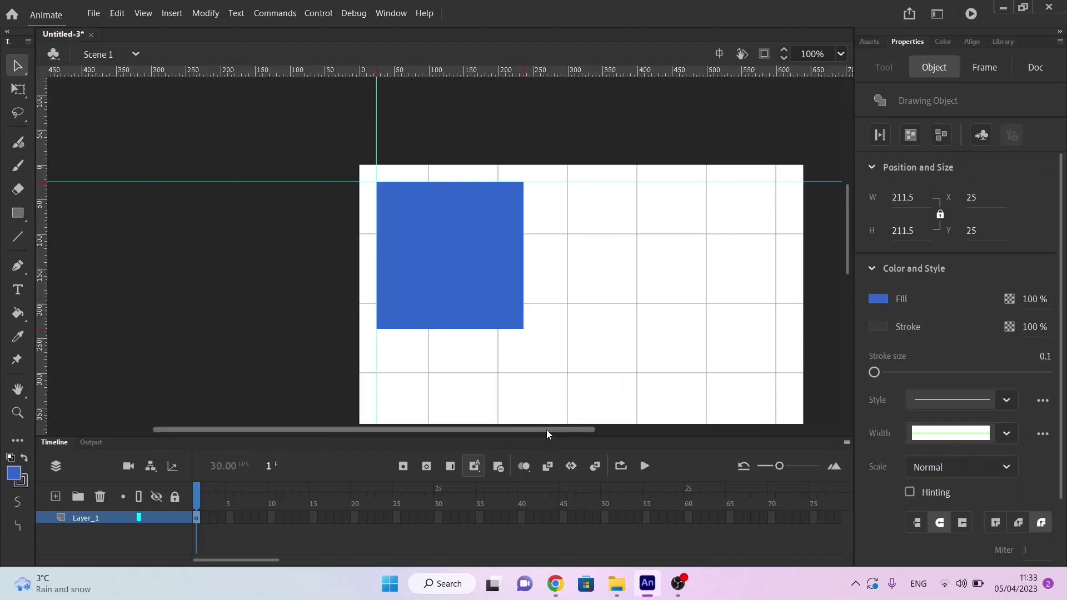
pyautogui.moveTo(546, 429); pyautogui.dragTo(599, 428)
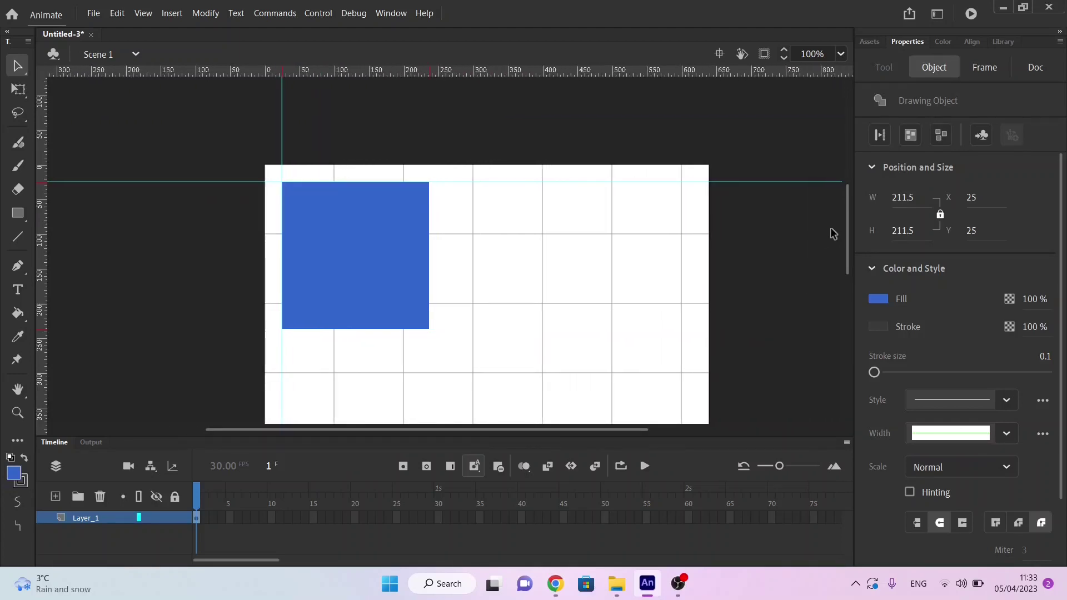
pyautogui.moveTo(845, 220); pyautogui.dragTo(839, 240)
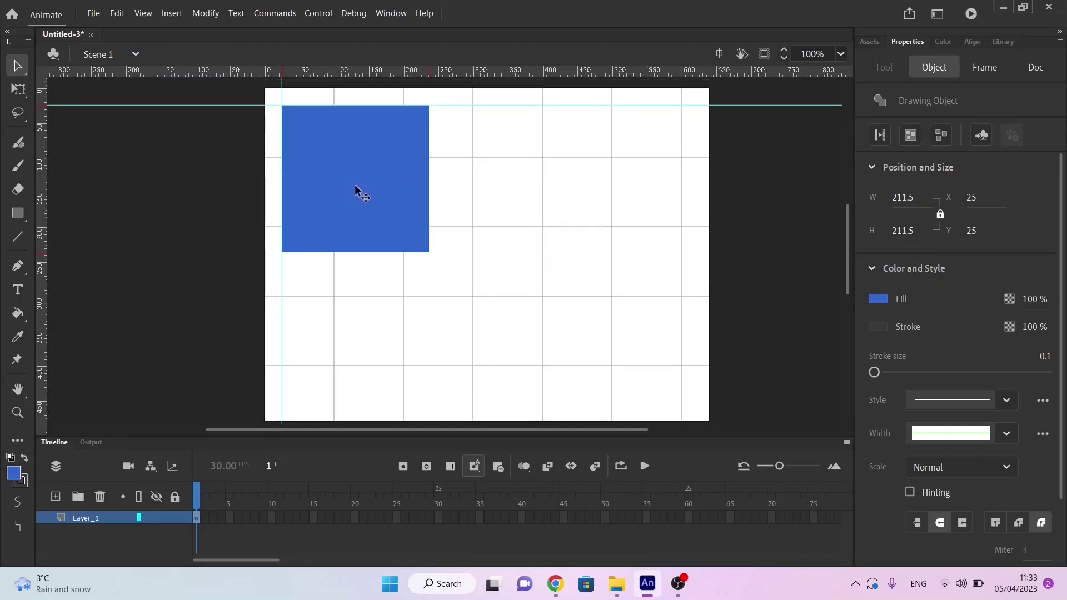
pyautogui.moveTo(352, 176); pyautogui.dragTo(398, 157)
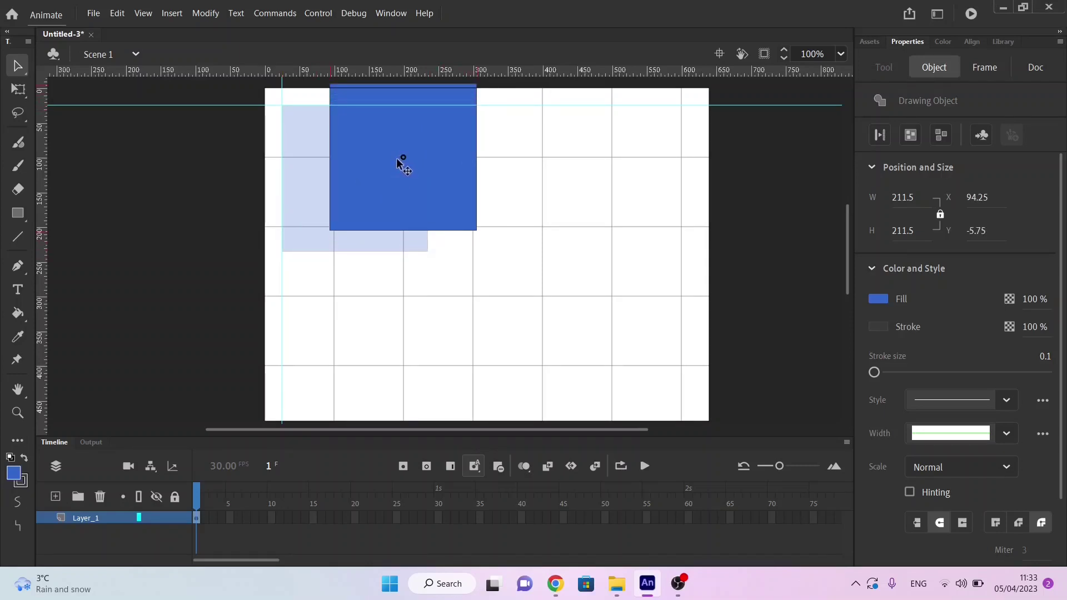
pyautogui.moveTo(397, 159); pyautogui.dragTo(428, 260)
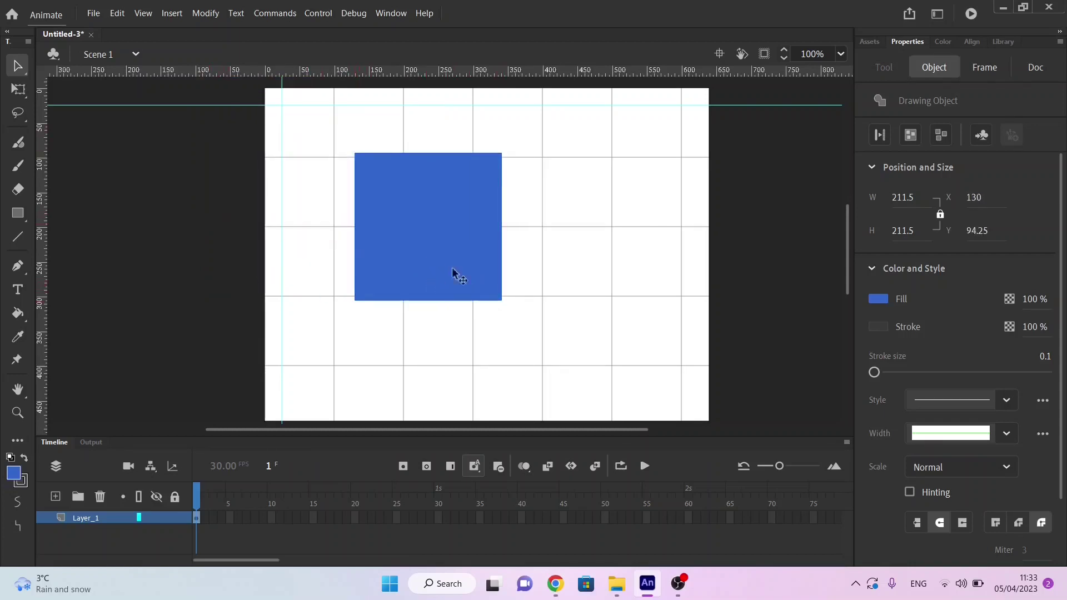
pyautogui.moveTo(433, 291); pyautogui.dragTo(456, 302)
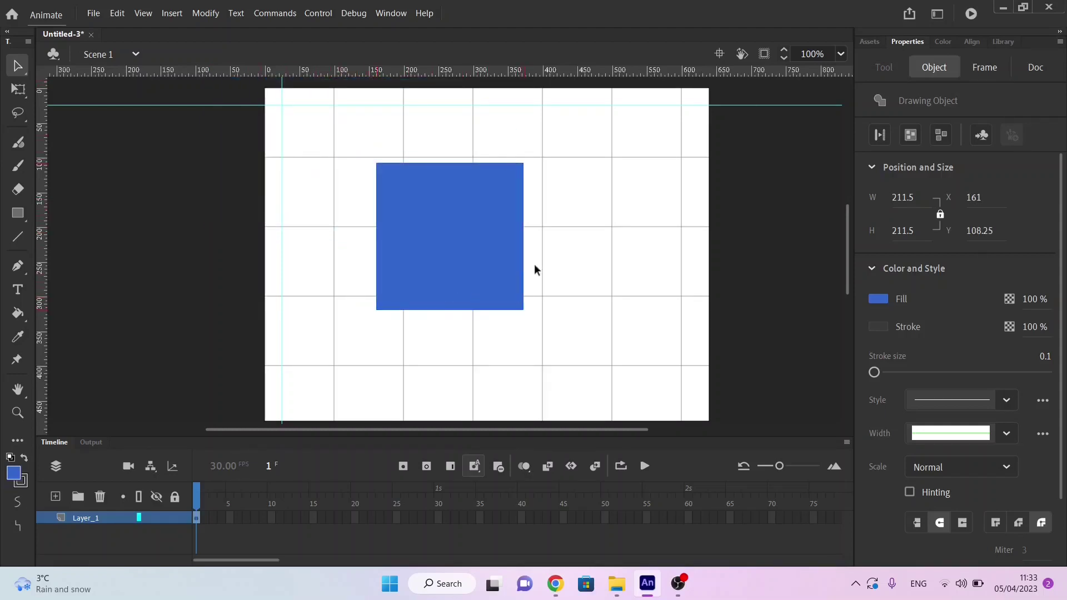
pyautogui.hotkey('alt', 'Tab')
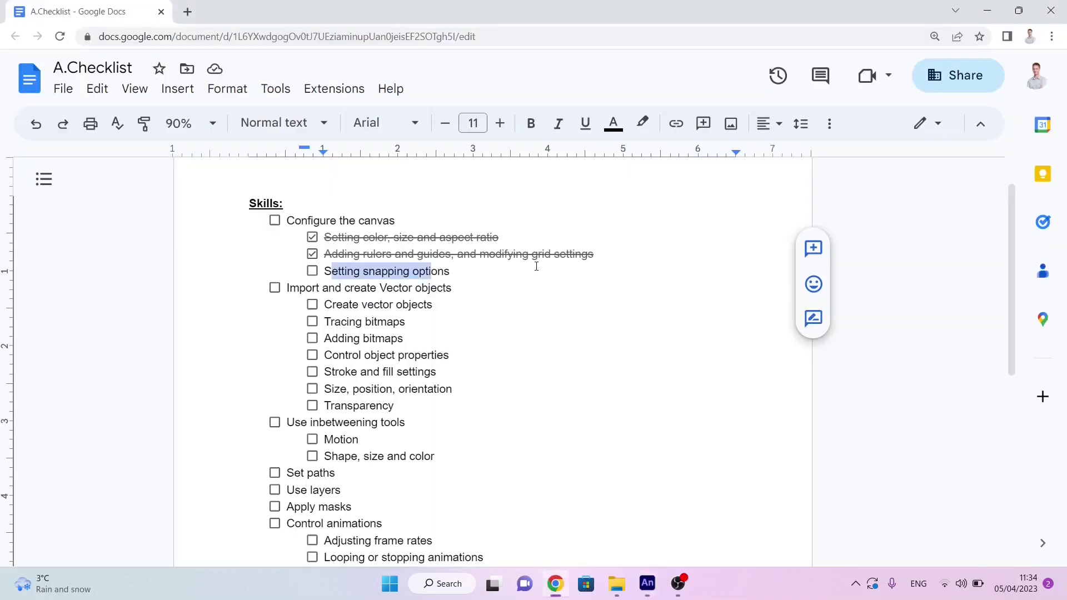
pyautogui.click(312, 271)
pyautogui.hotkey('alt', 'Tab')
# Step: Disable both Snap to Grid and Snap to Guides for the stage
pyautogui.click(310, 269)
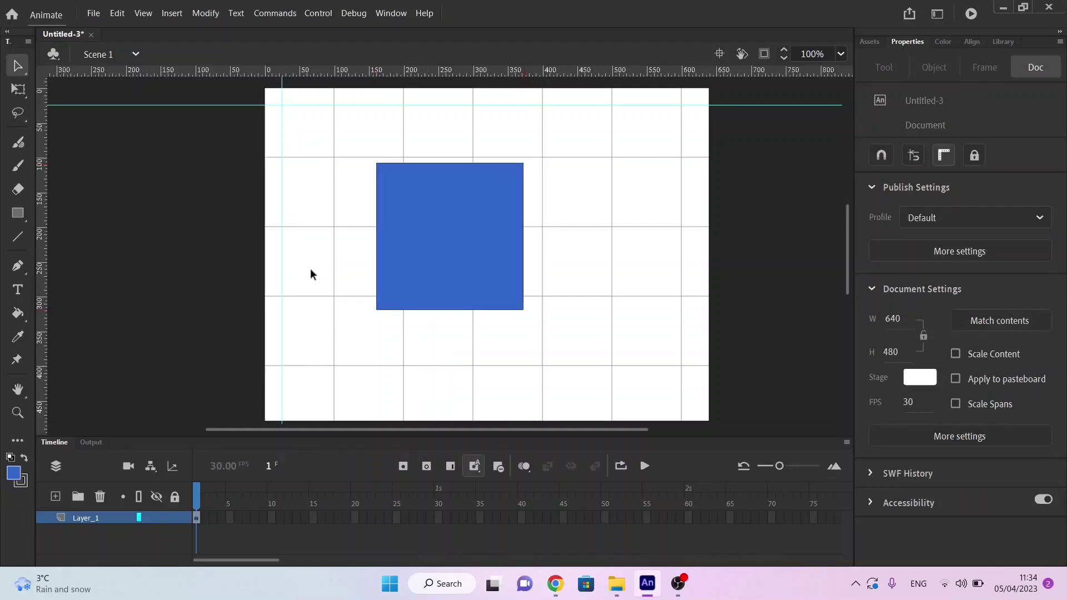
pyautogui.rightClick(310, 268)
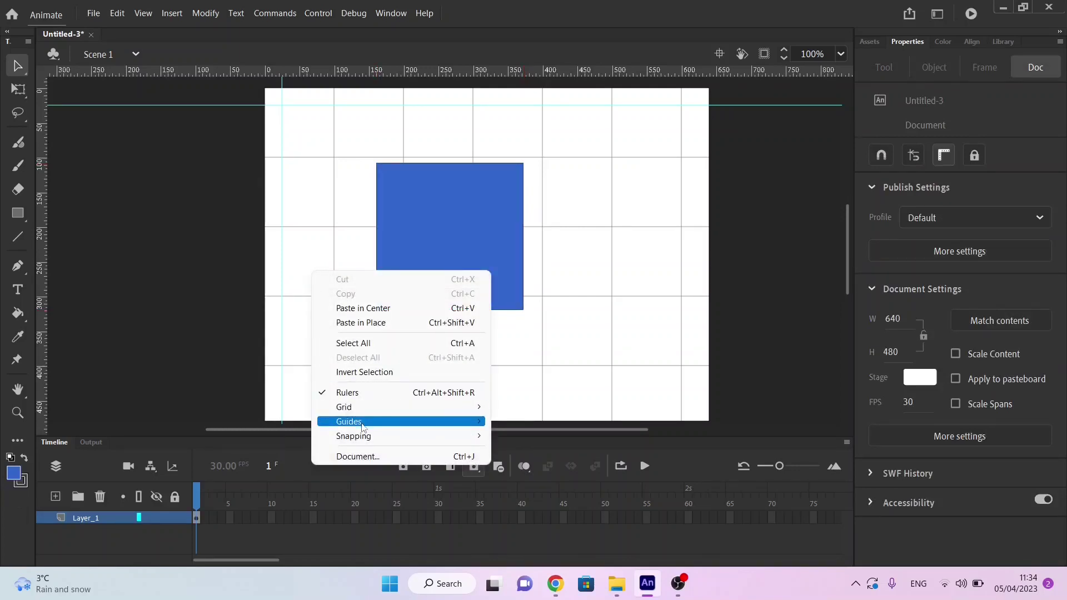
pyautogui.moveTo(343, 436)
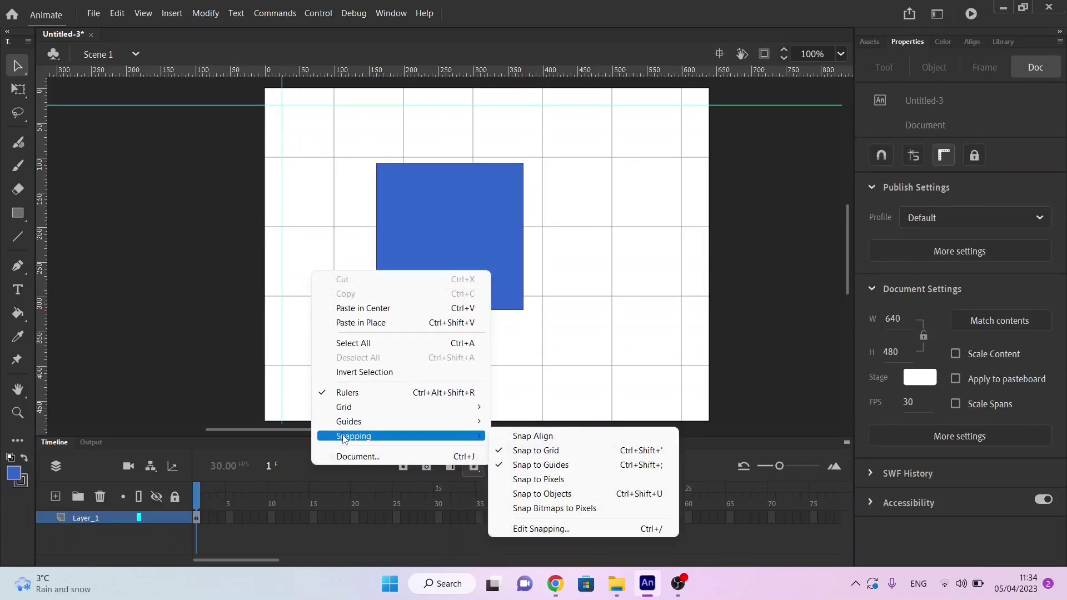
pyautogui.click(550, 451)
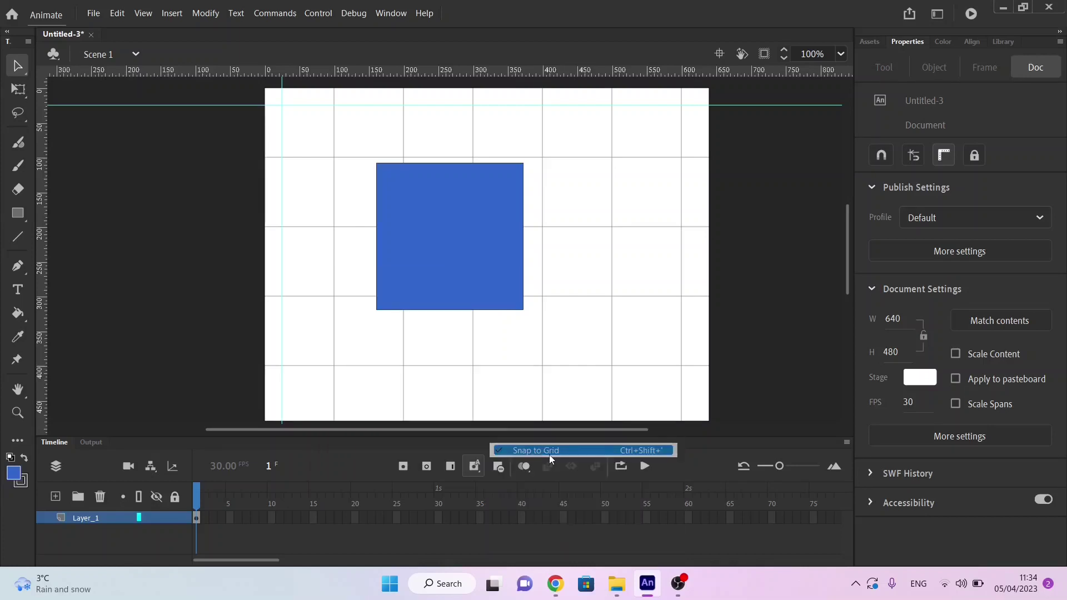
pyautogui.rightClick(306, 332)
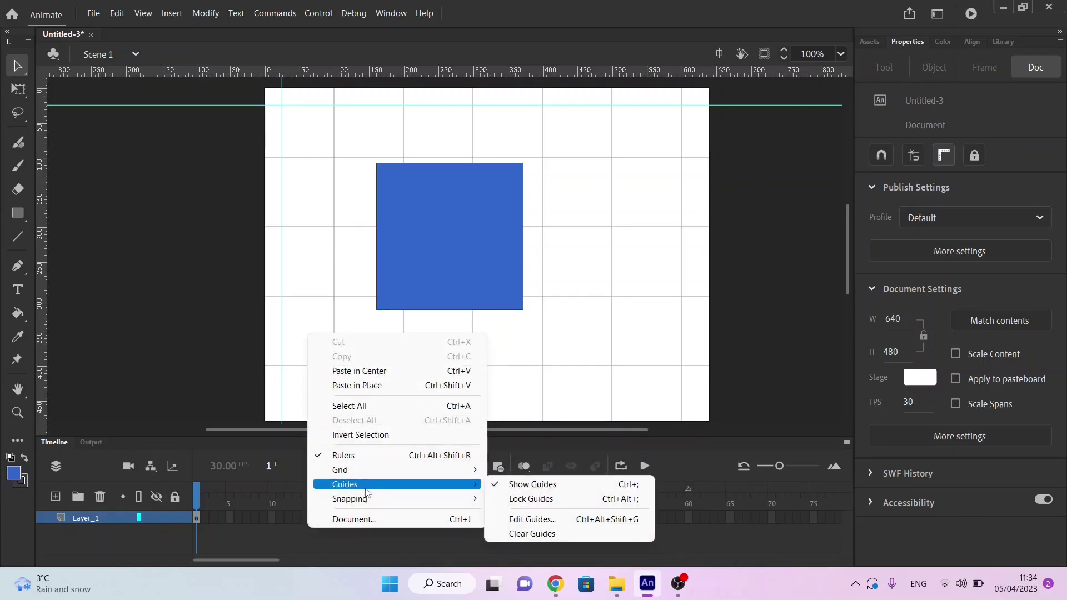
pyautogui.moveTo(376, 499)
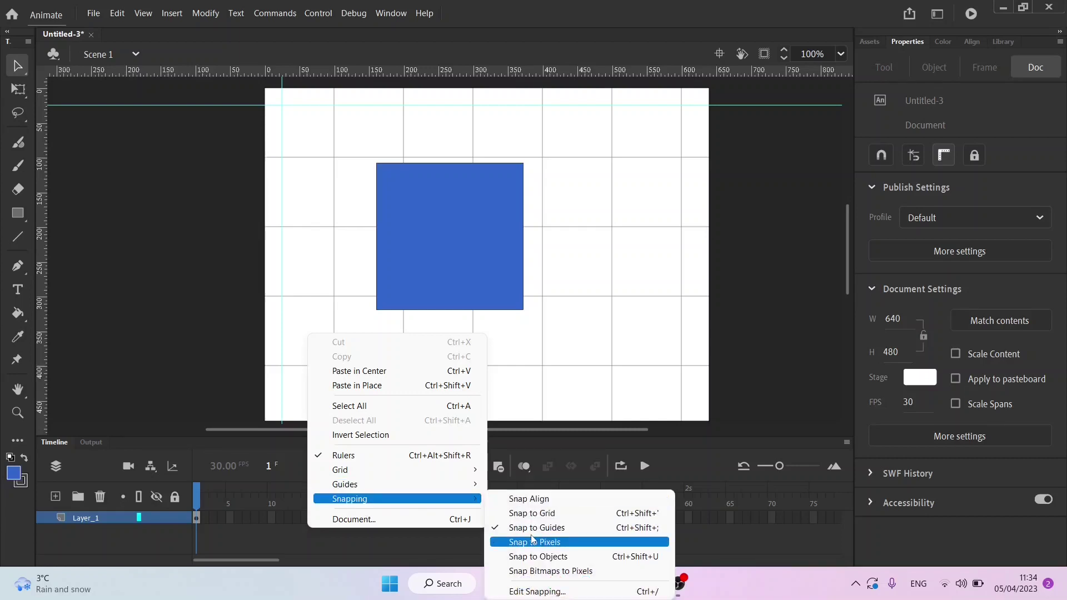
pyautogui.click(529, 528)
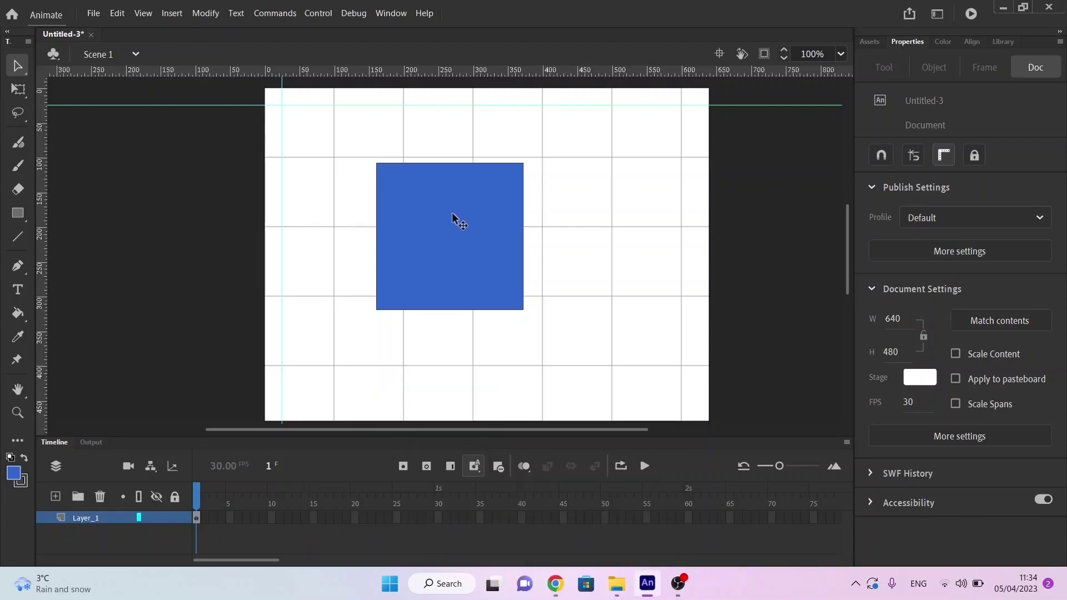
# Step: Switch to the checklist, check off Setting snapping options and Configure the canvas, and highlight the Import and create Vector objects heading
pyautogui.hotkey('alt', 'Tab')
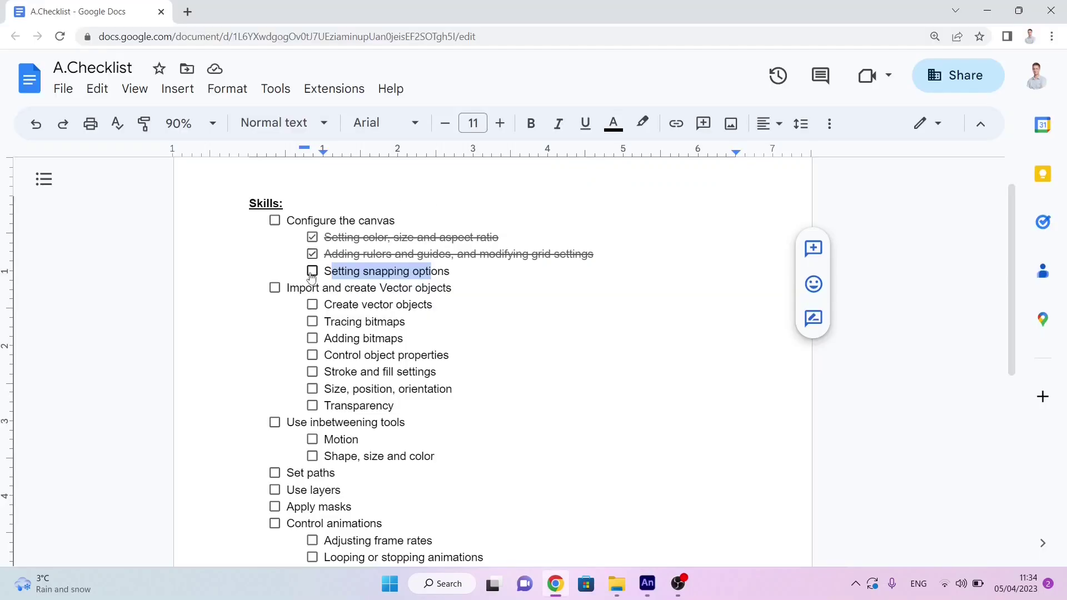
pyautogui.click(312, 273)
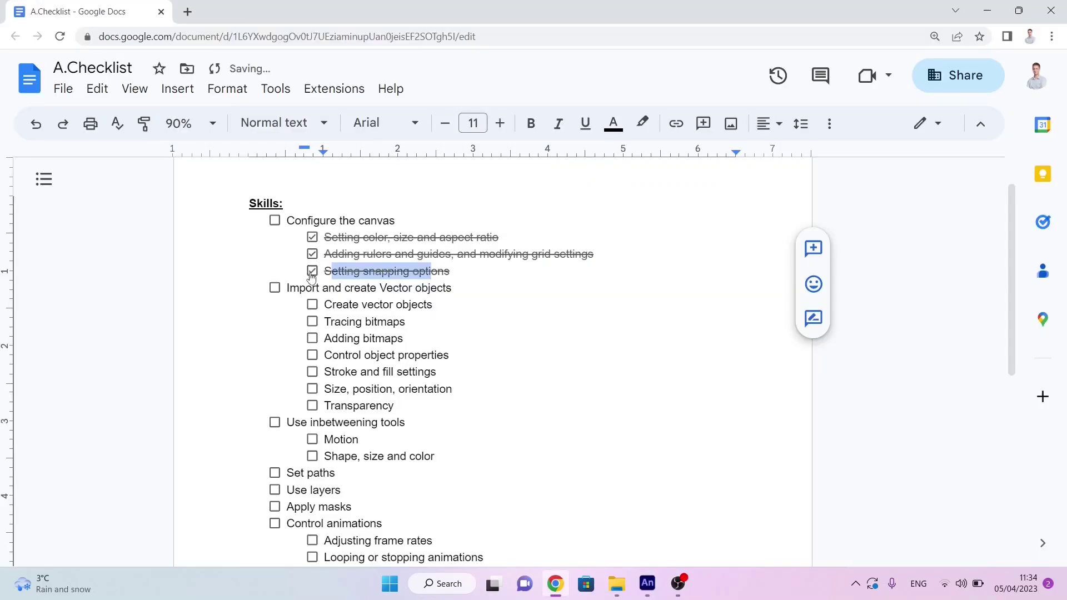
pyautogui.click(274, 221)
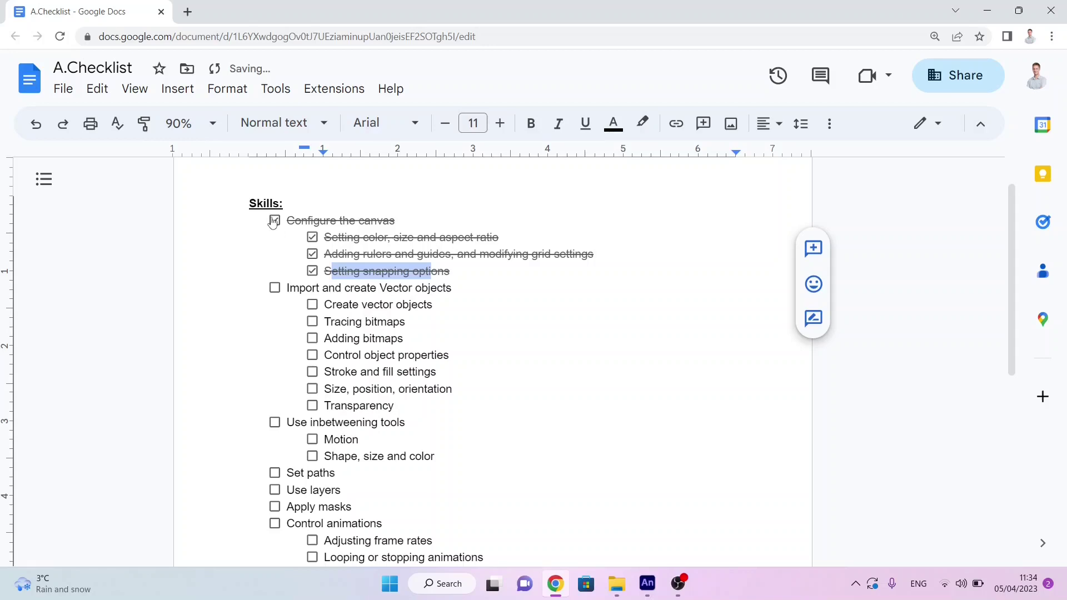
pyautogui.moveTo(305, 287); pyautogui.dragTo(418, 288)
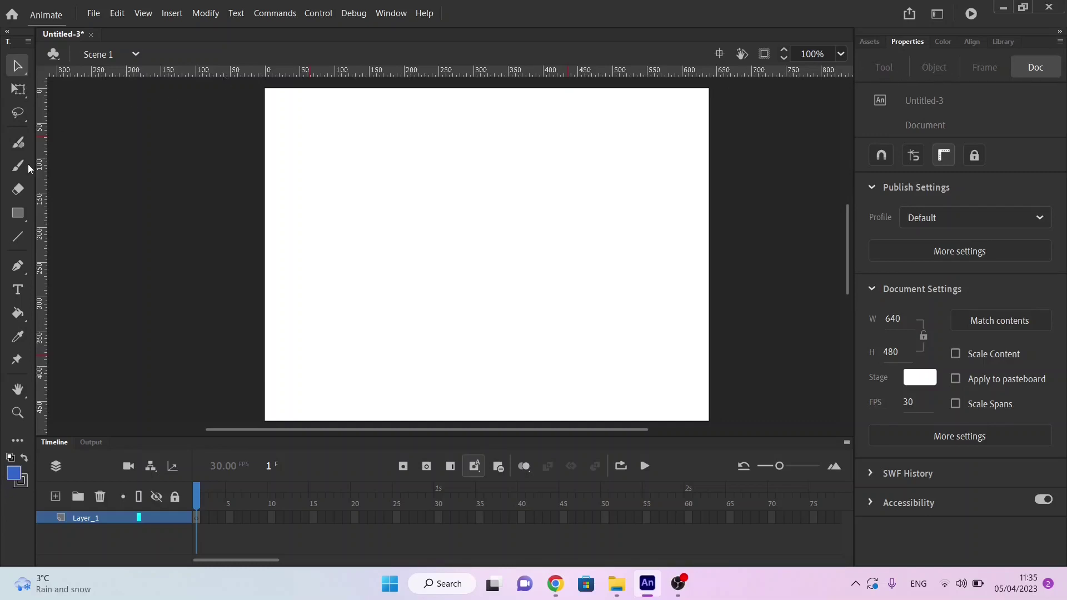
# Step: Set up the Rectangle tool with a dark teal fill, a green #006633 stroke, stroke size 20 and a dashed line style
pyautogui.click(18, 214)
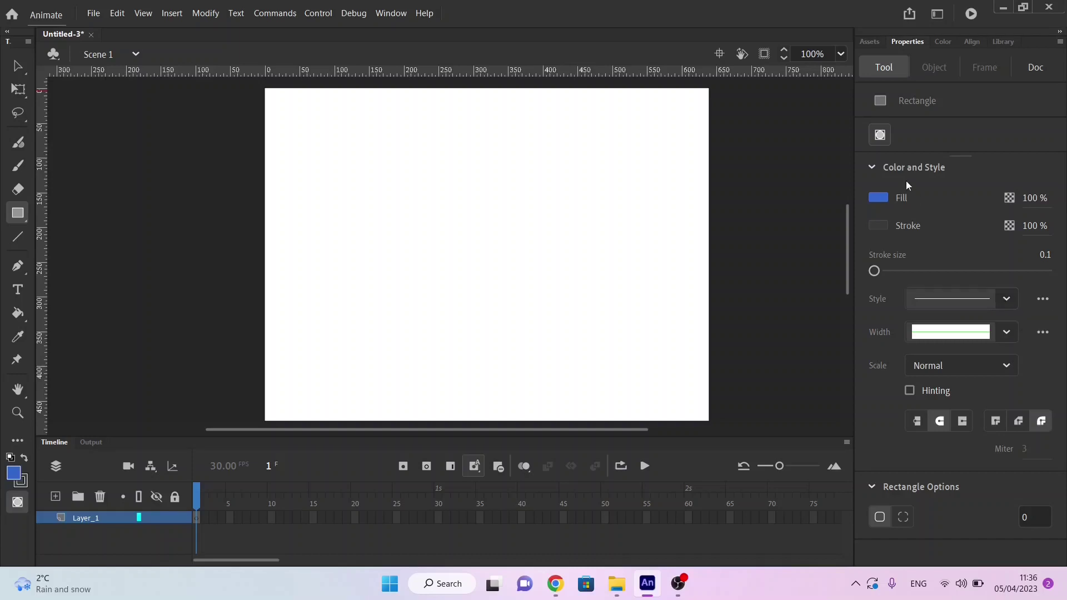
pyautogui.click(878, 198)
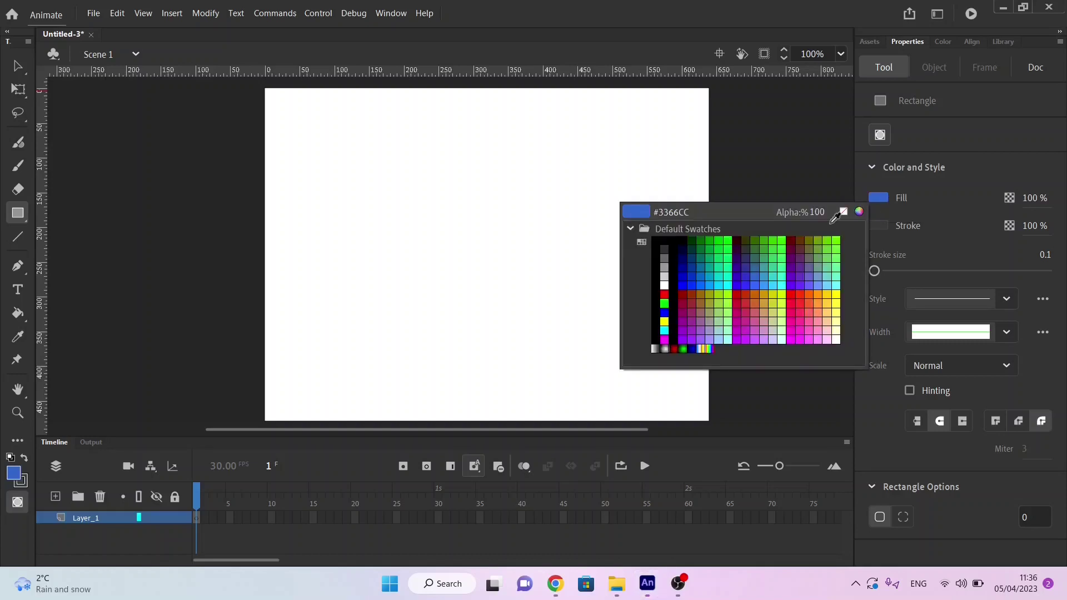
pyautogui.click(754, 256)
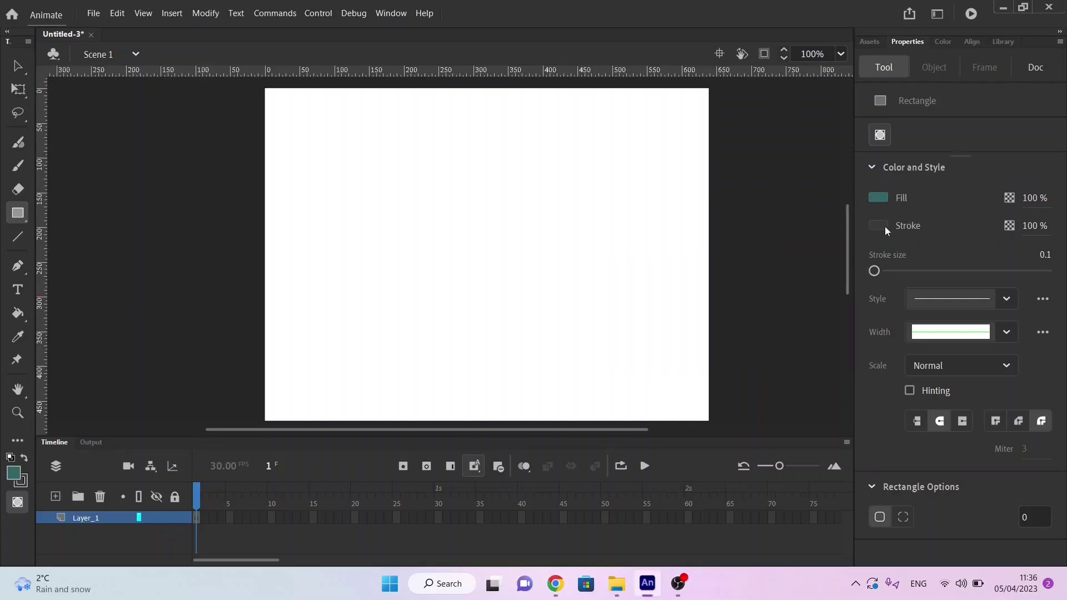
pyautogui.click(883, 224)
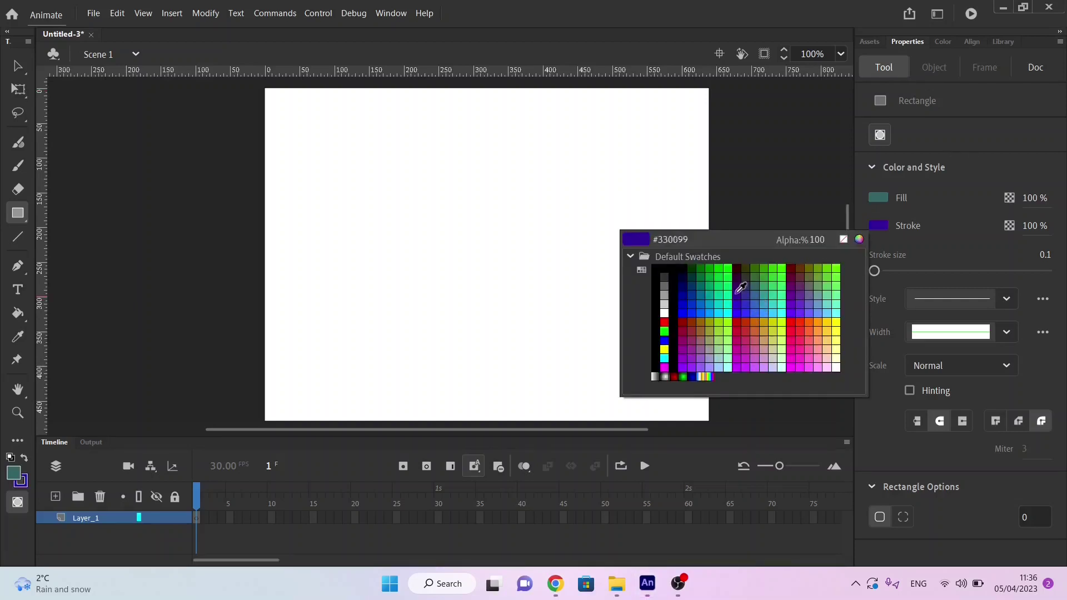
pyautogui.click(702, 275)
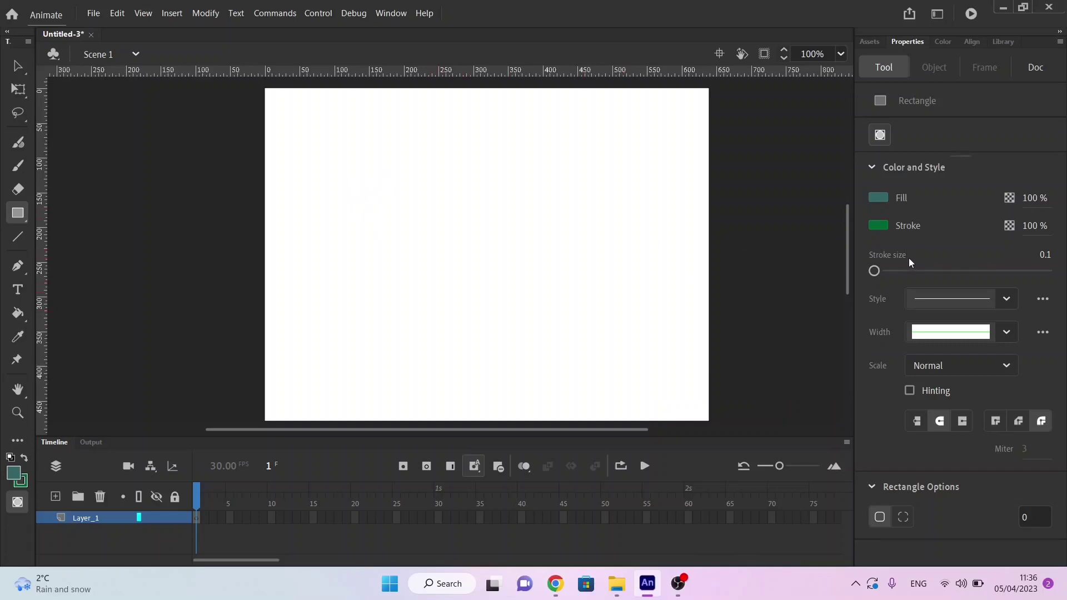
pyautogui.moveTo(874, 271); pyautogui.dragTo(892, 271)
pyautogui.click(992, 298)
pyautogui.click(978, 360)
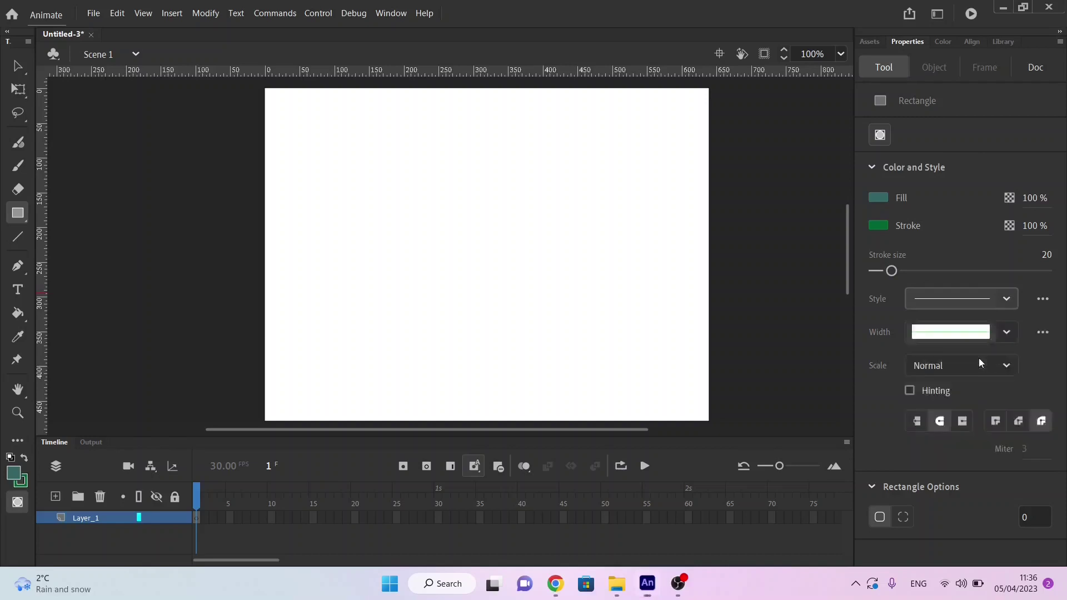
# Step: Draw two test rectangles, reducing the stroke size to 5 for the second, and undo both rectangles
pyautogui.moveTo(376, 175); pyautogui.dragTo(488, 257)
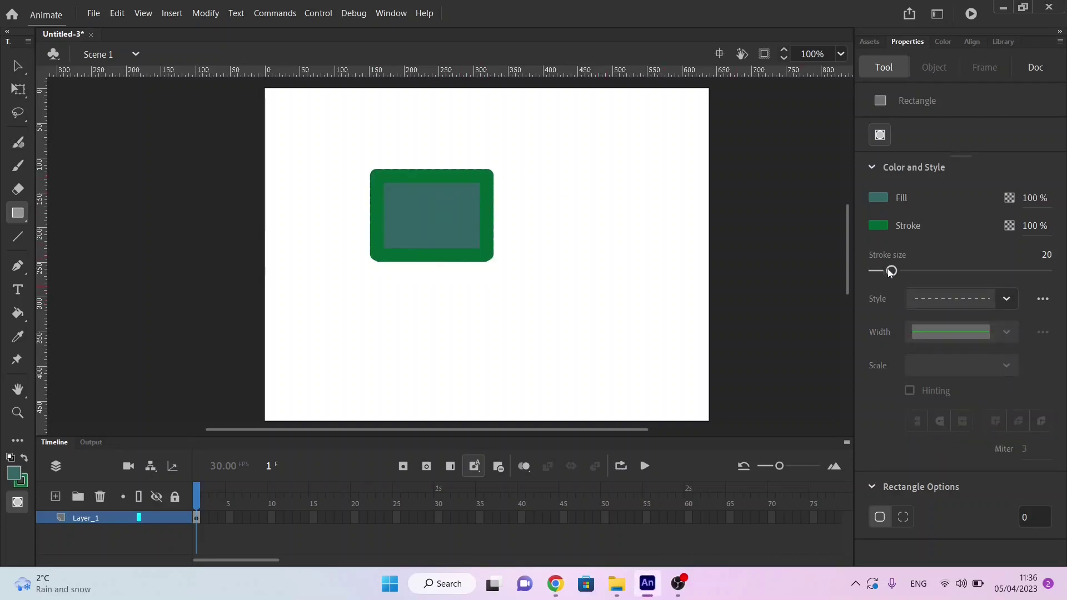
pyautogui.moveTo(891, 272); pyautogui.dragTo(879, 272)
pyautogui.moveTo(491, 171); pyautogui.dragTo(583, 219)
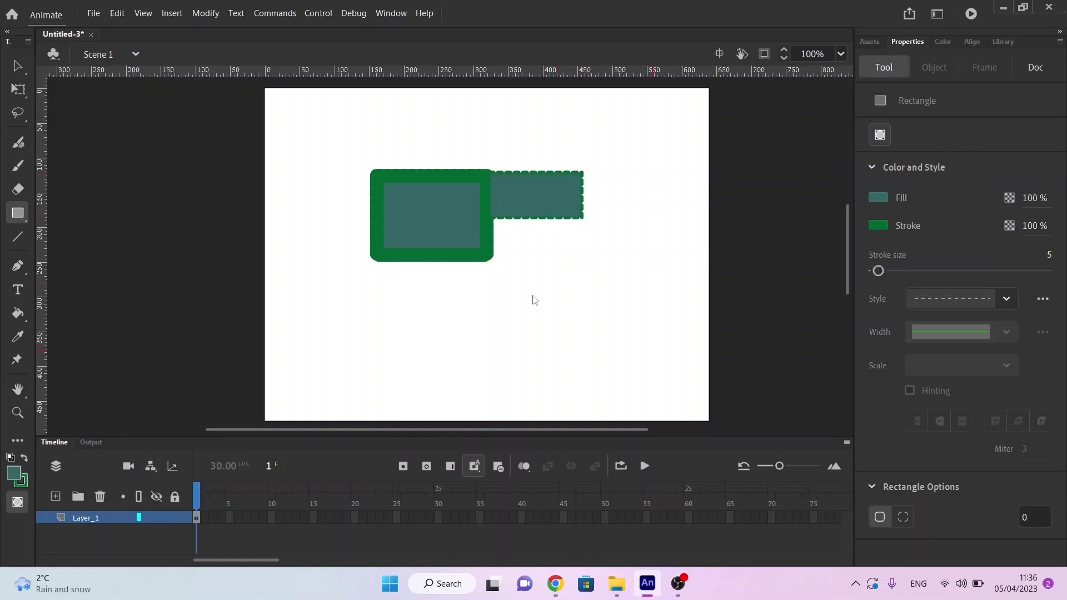
pyautogui.hotkey('ctrl', 'z')
pyautogui.hotkey('ctrl', 'z')
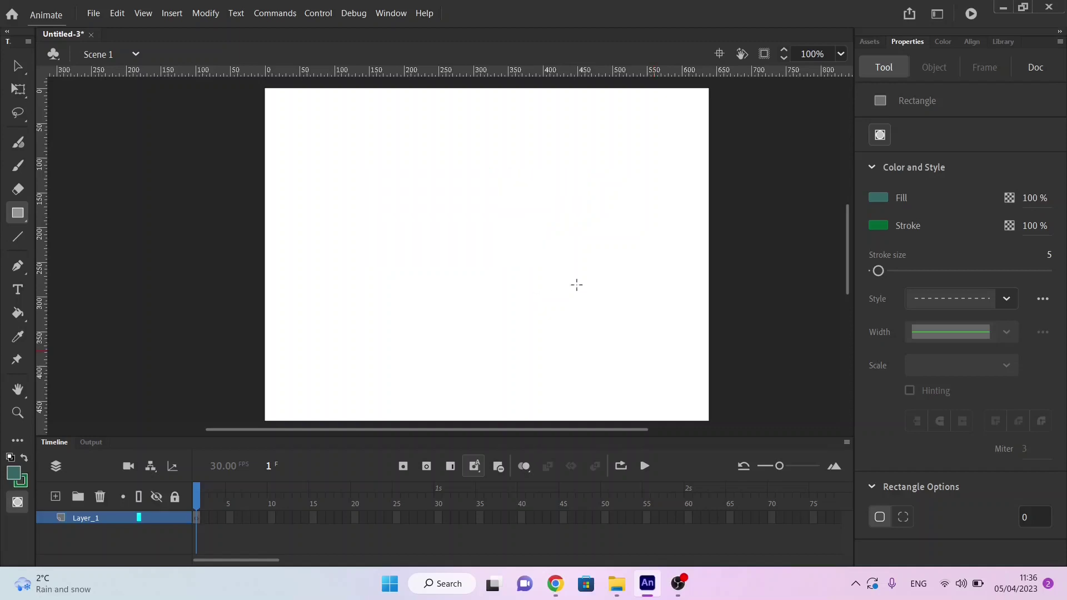
# Step: With Object Drawing mode on, draw a dark teal rectangle about 126 by 109 px near the stage's upper-left corner
pyautogui.click(881, 136)
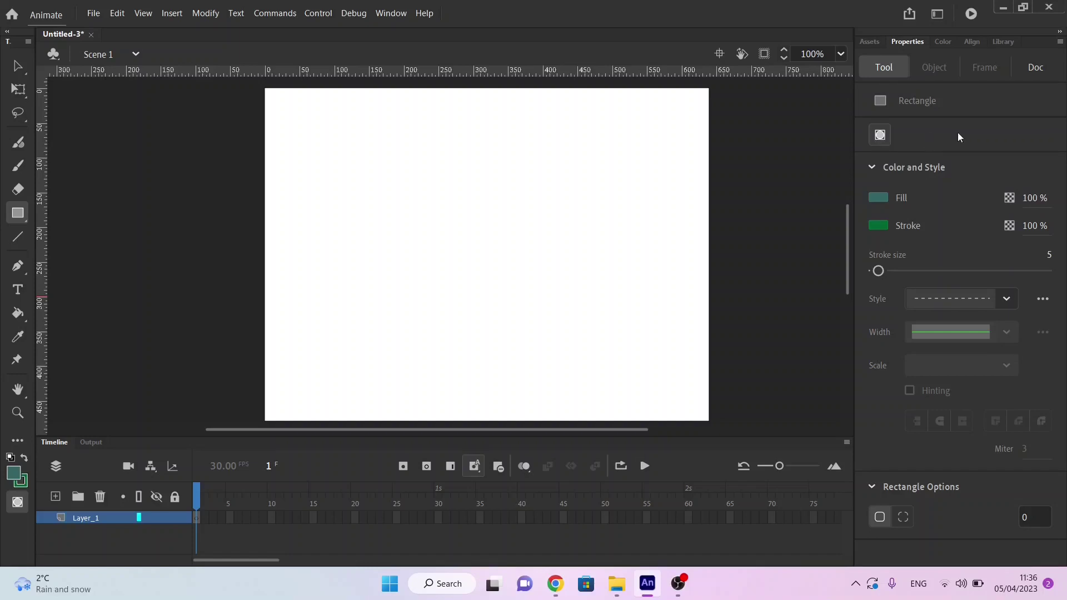
pyautogui.click(879, 133)
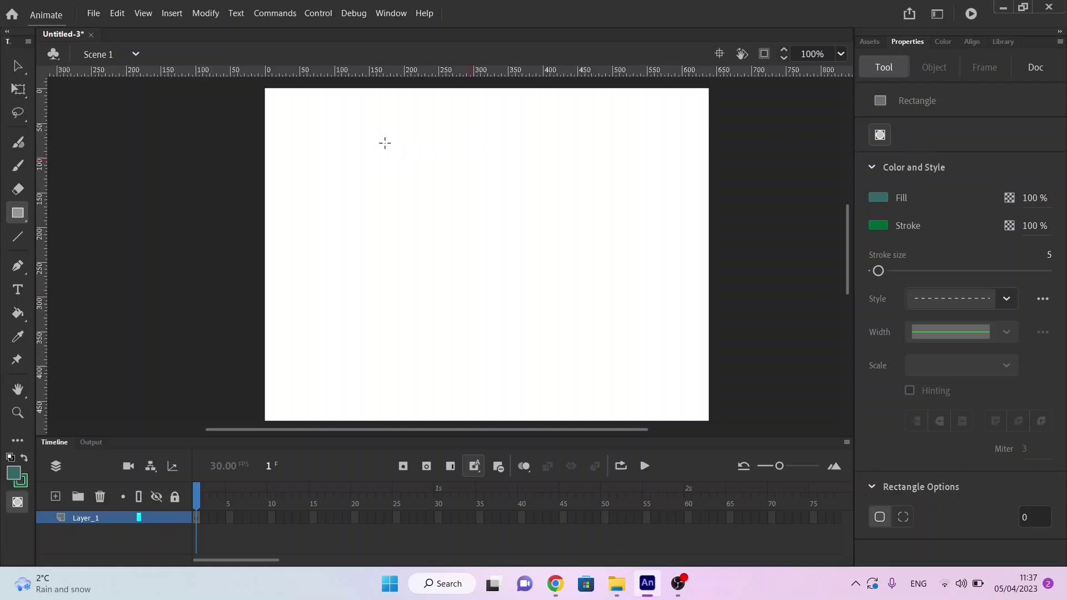
pyautogui.moveTo(297, 131); pyautogui.dragTo(385, 208)
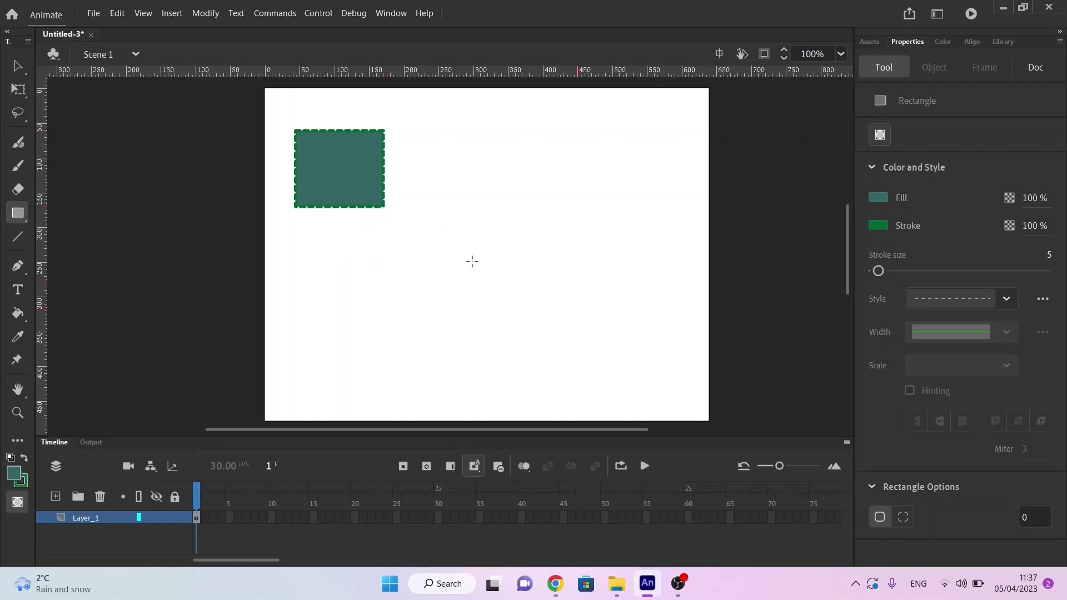
# Step: Draw a second rectangle with a lighter teal fill and a purple dashed stroke, overlapping the first one's lower-right corner
pyautogui.click(882, 227)
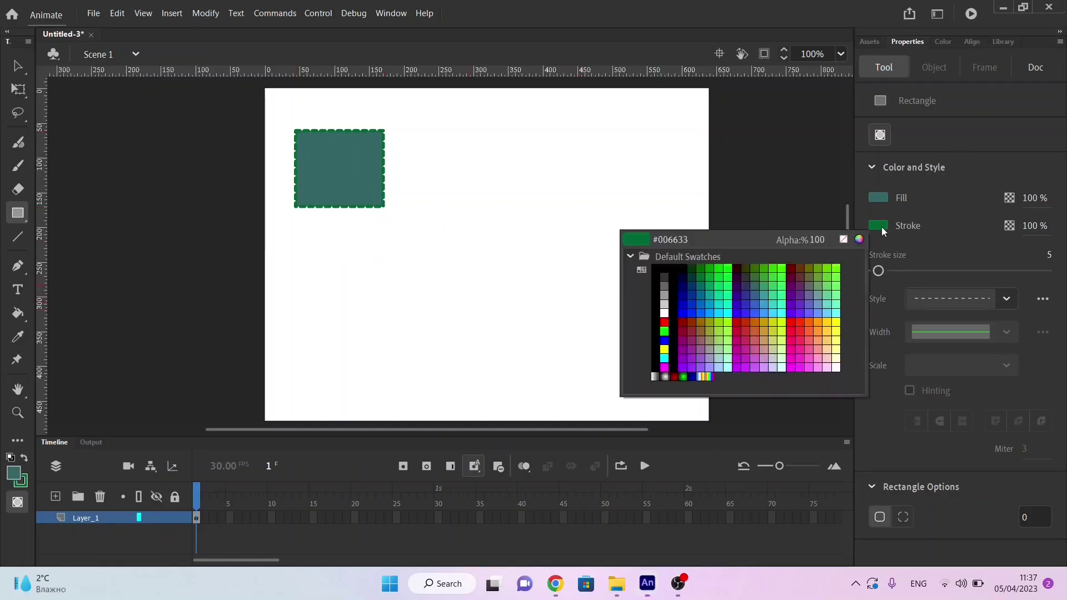
pyautogui.click(805, 285)
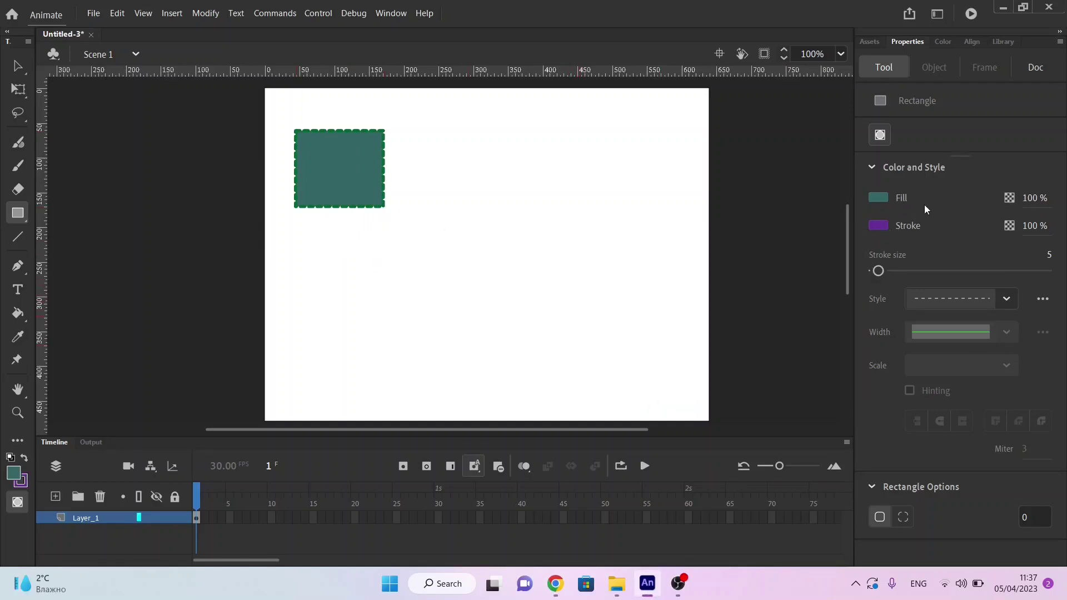
pyautogui.click(880, 198)
pyautogui.click(770, 256)
pyautogui.moveTo(481, 253)
pyautogui.mouseDown()
pyautogui.moveTo(357, 197)
pyautogui.moveTo(344, 166)
pyautogui.mouseUp()
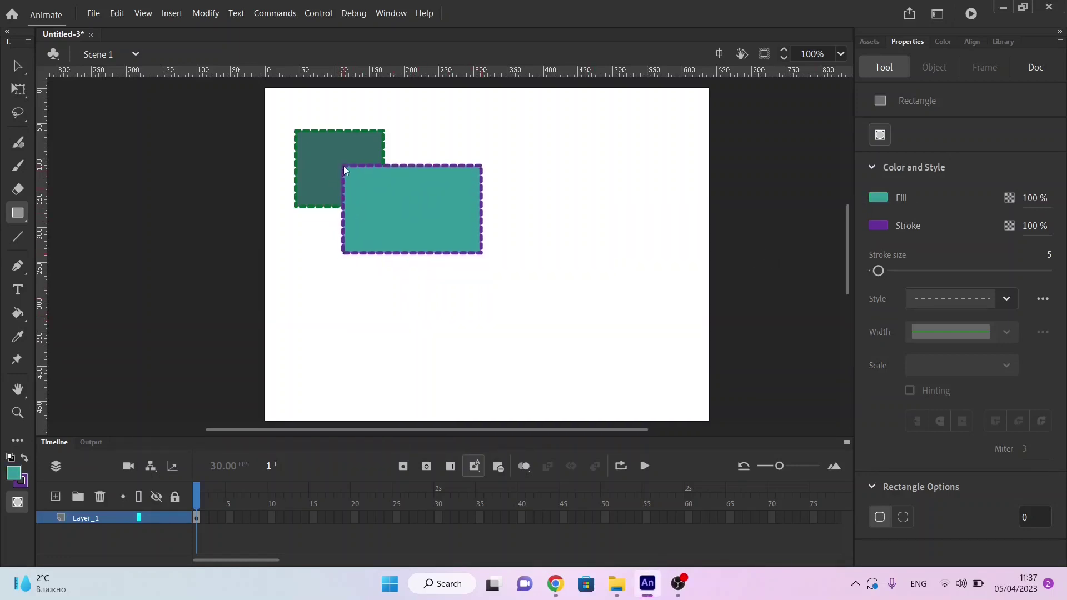
# Step: Move the purple-bordered rectangle farther right on the stage, and the green-bordered one to about X 210, Y 84
pyautogui.click(17, 67)
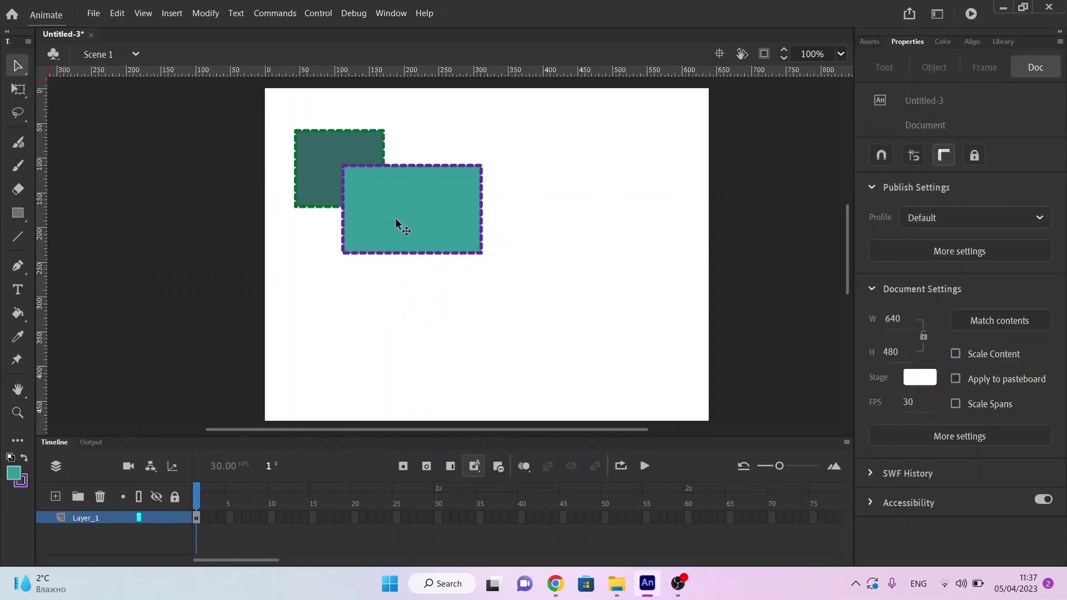
pyautogui.moveTo(398, 221); pyautogui.dragTo(519, 239)
pyautogui.moveTo(324, 152)
pyautogui.mouseDown()
pyautogui.moveTo(342, 141)
pyautogui.moveTo(440, 176)
pyautogui.moveTo(439, 168)
pyautogui.mouseUp()
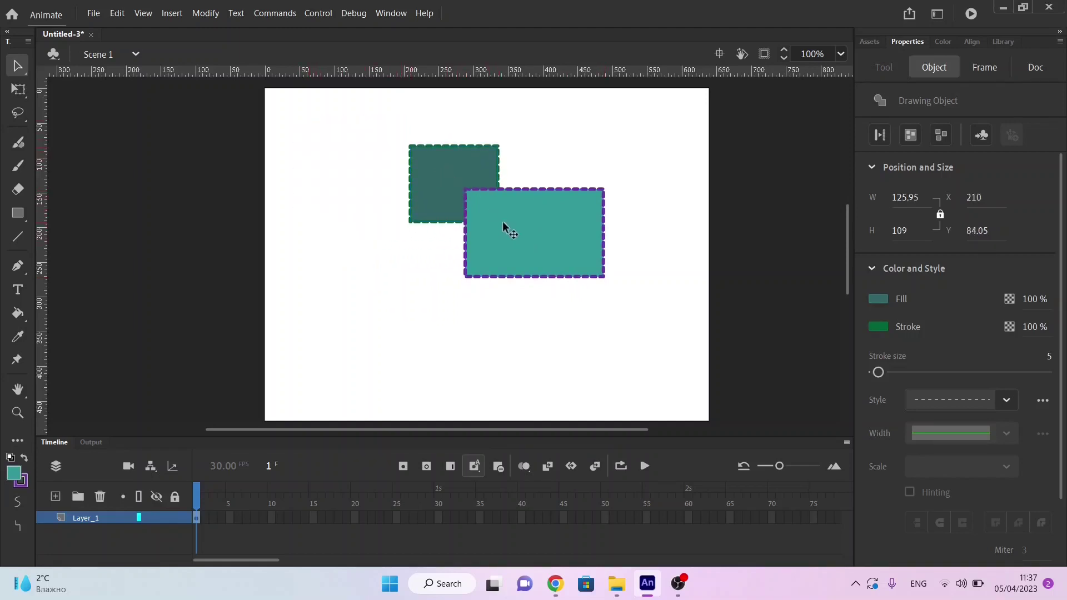
# Step: Move the purple-bordered rectangle to about X 241, Y 139, and delete both rectangles from the stage
pyautogui.moveTo(503, 222); pyautogui.dragTo(469, 215)
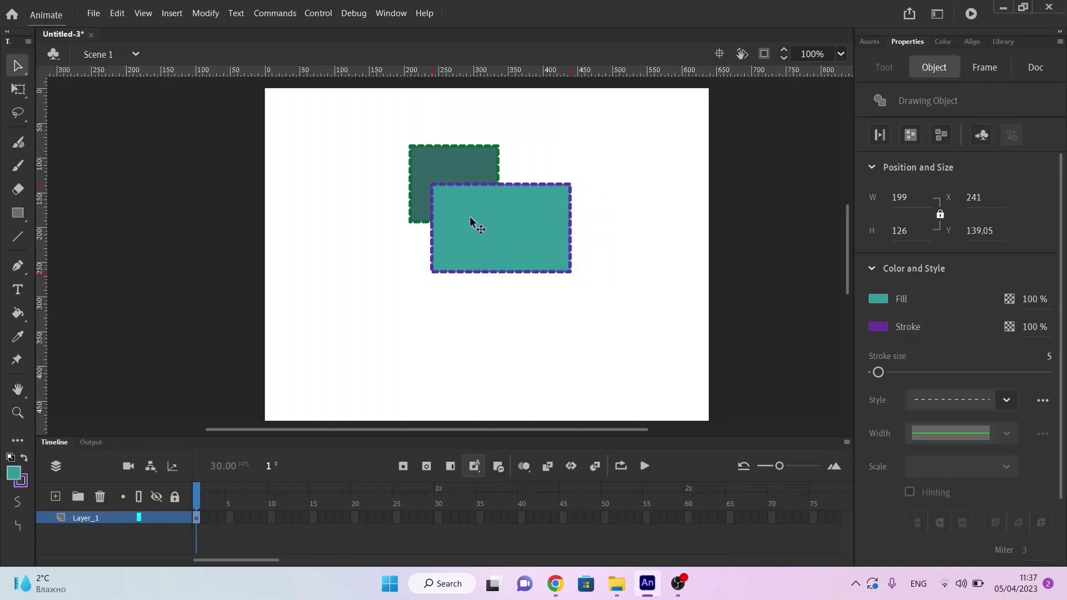
pyautogui.press('Delete')
pyautogui.click(470, 212)
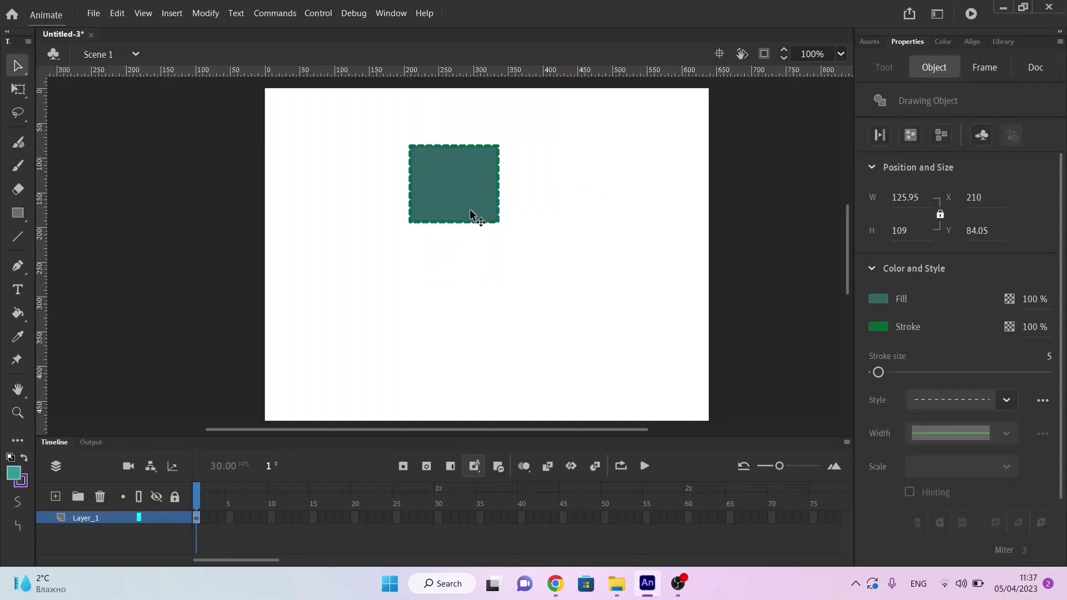
pyautogui.press('Delete')
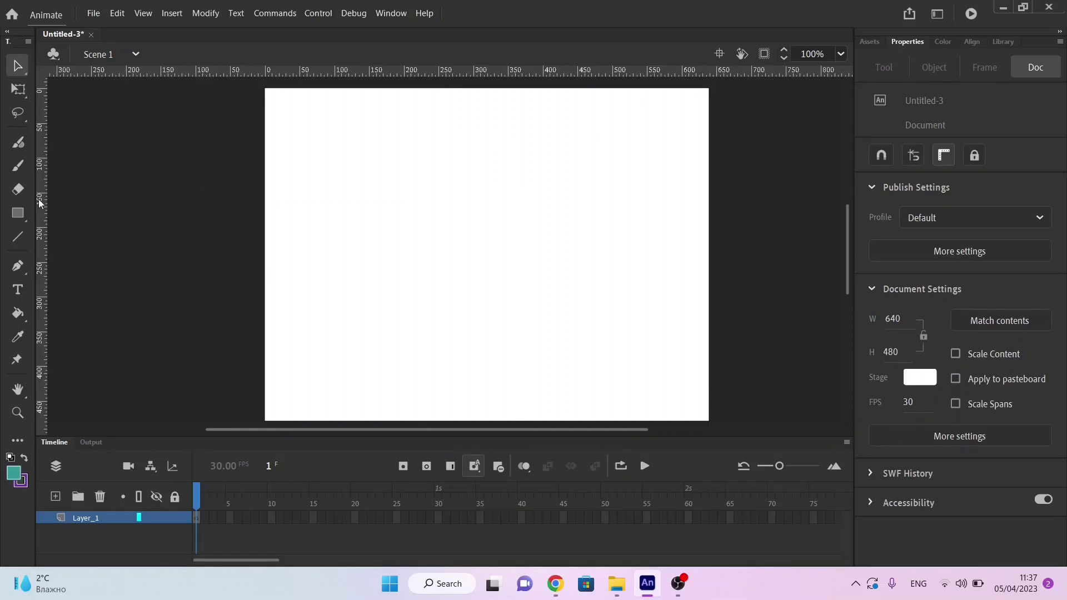
# Step: With Object Drawing mode off, draw a teal rectangle with a purple dashed stroke near the stage's upper-left corner
pyautogui.click(19, 214)
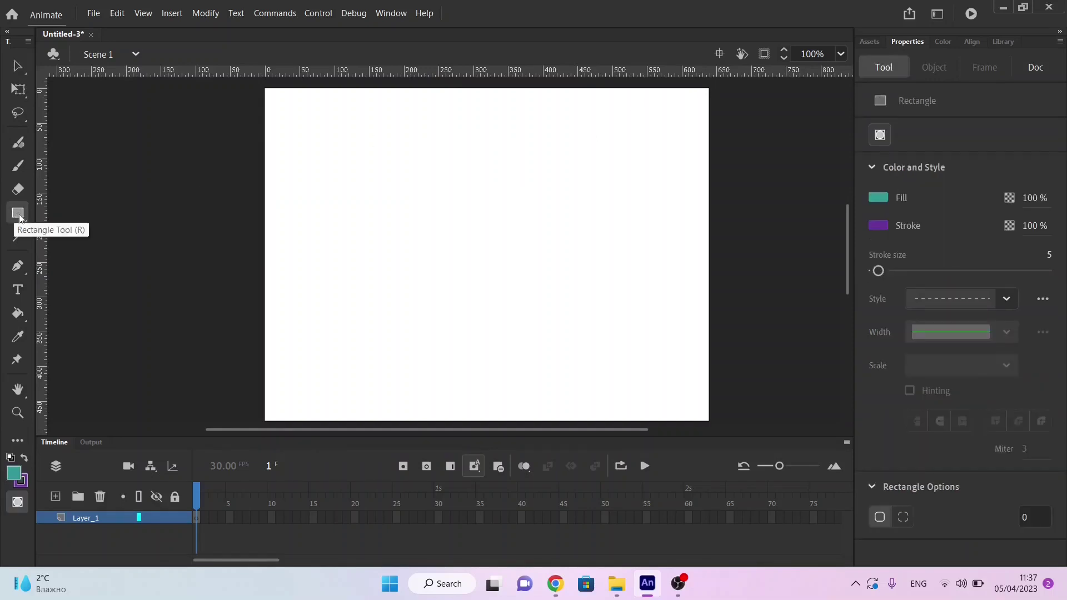
pyautogui.click(880, 137)
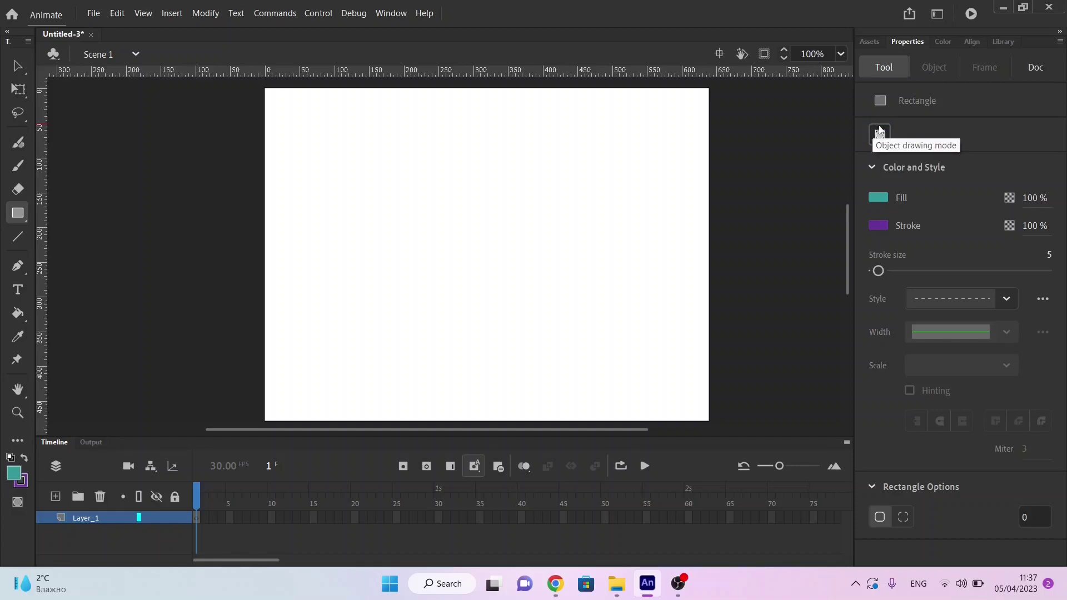
pyautogui.click(883, 133)
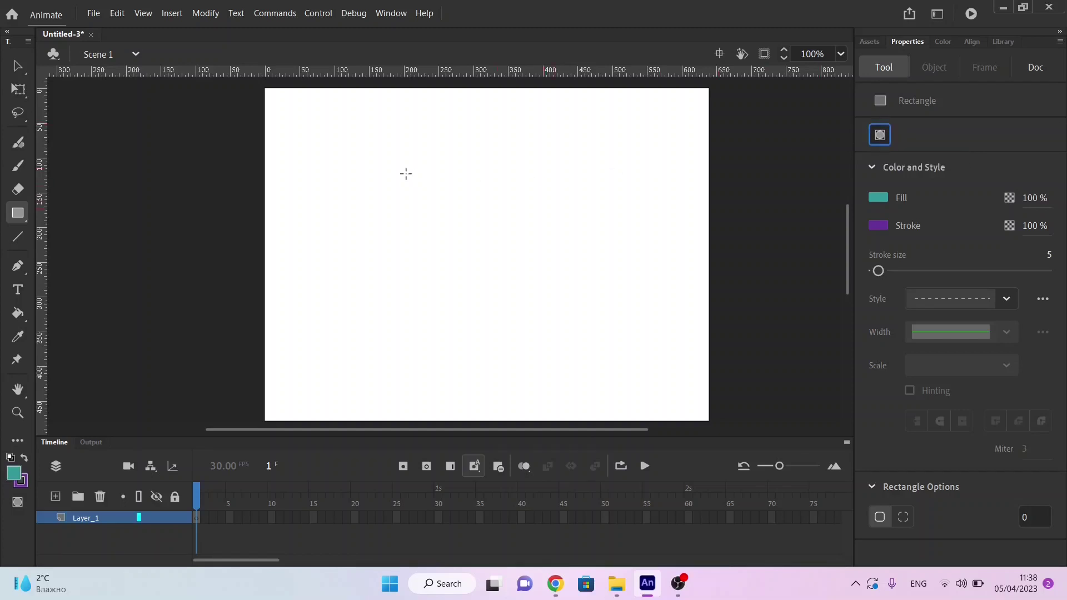
pyautogui.moveTo(305, 131); pyautogui.dragTo(401, 217)
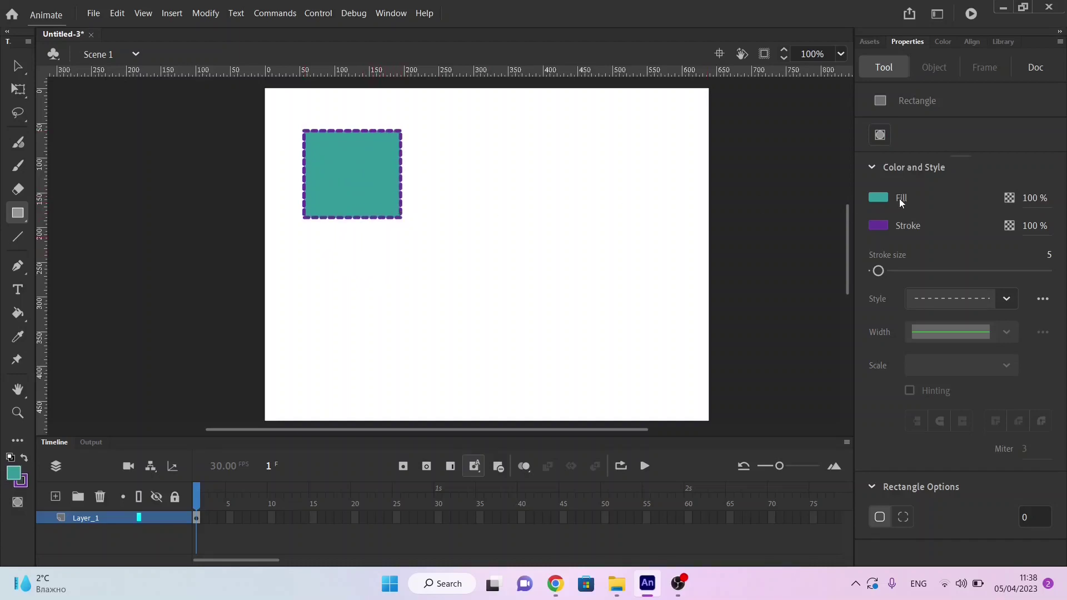
# Step: Set the fill to #33FF99 and the stroke to #33FF00, and draw a rectangle about 199 by 131 px overlapping the teal one's lower-right corner
pyautogui.click(879, 198)
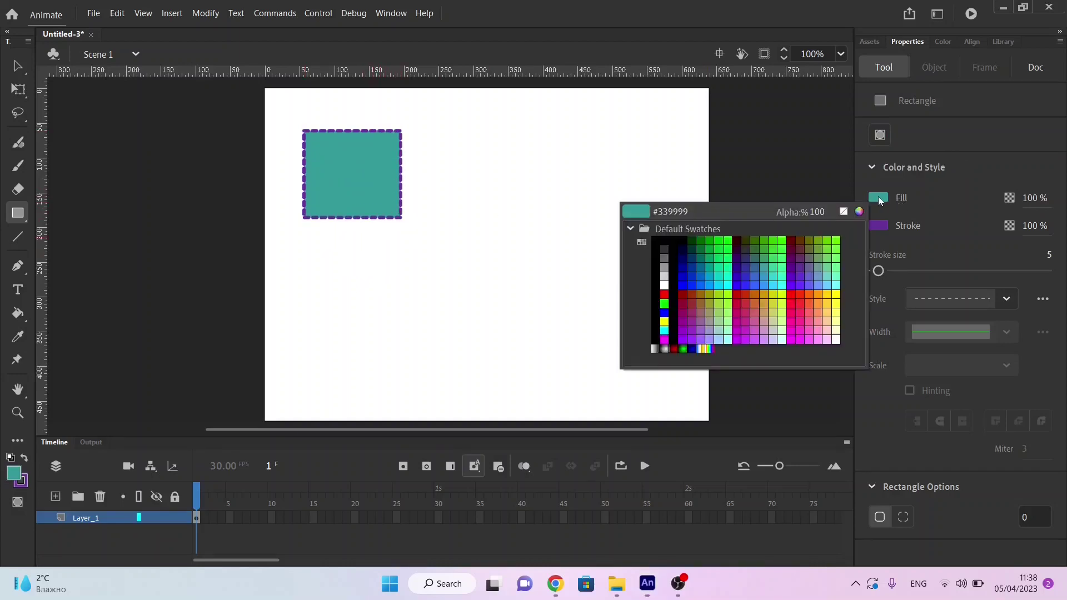
pyautogui.click(787, 265)
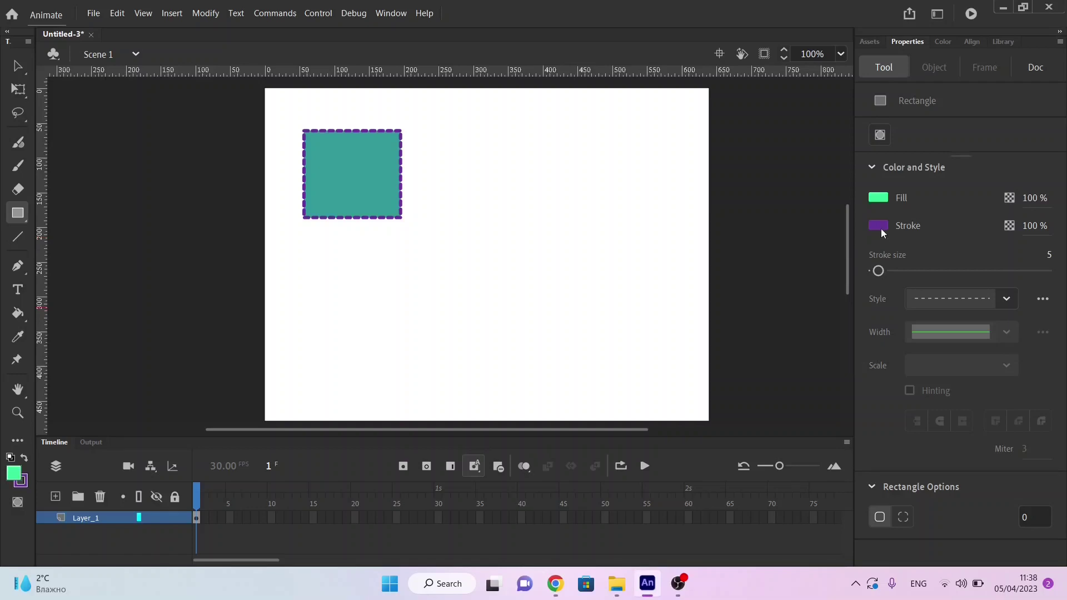
pyautogui.click(881, 226)
pyautogui.click(783, 263)
pyautogui.moveTo(480, 266)
pyautogui.mouseDown()
pyautogui.moveTo(353, 169)
pyautogui.moveTo(340, 174)
pyautogui.mouseUp()
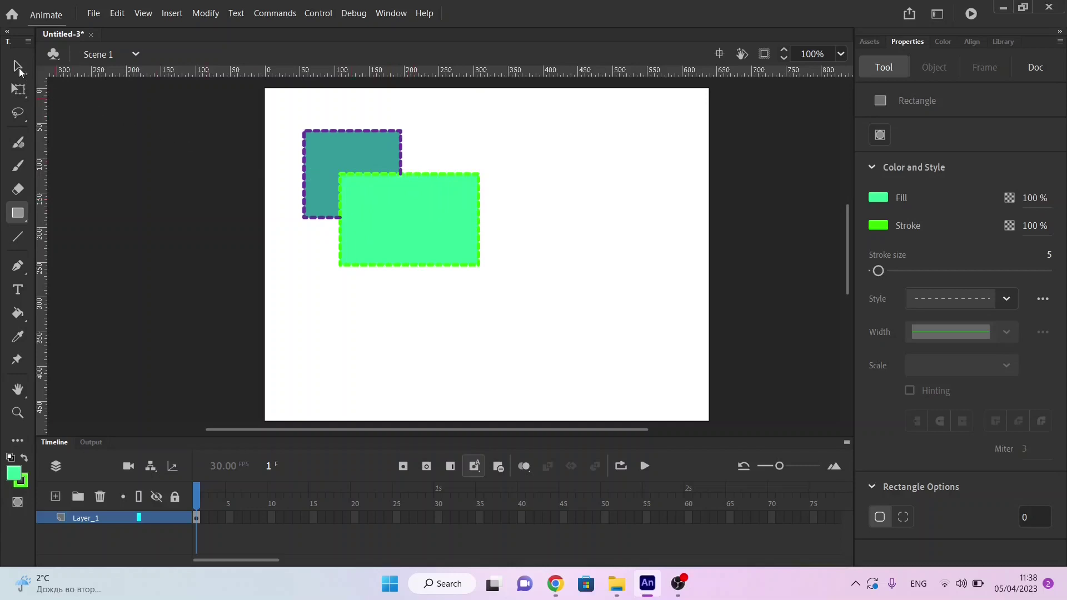
# Step: Separate the light green rectangle's fill from its outline by moving it to about X 374, Y 262
pyautogui.click(18, 67)
pyautogui.click(371, 211)
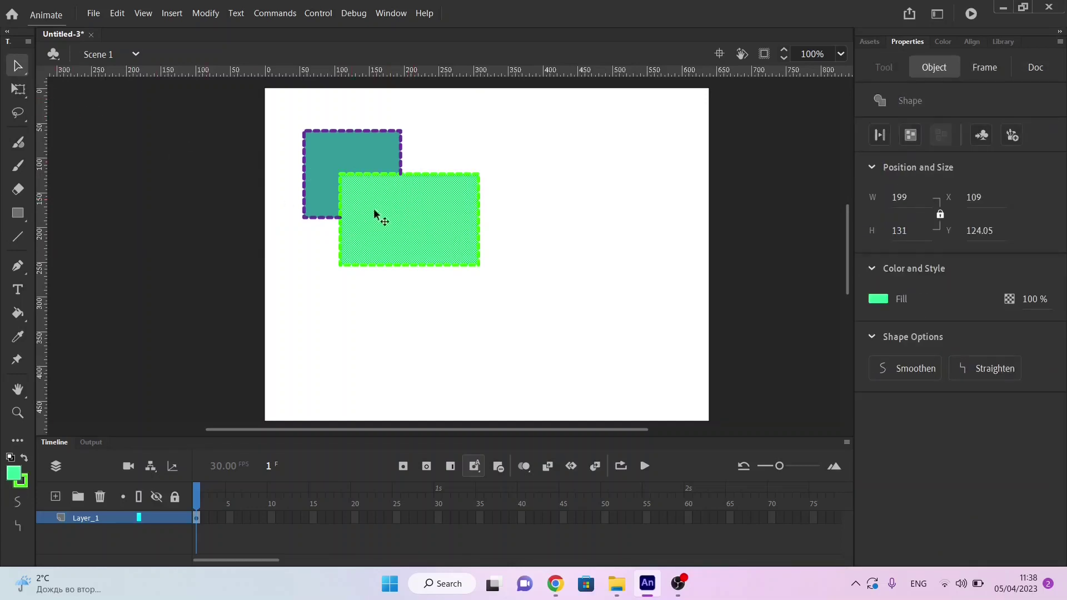
pyautogui.moveTo(373, 207)
pyautogui.mouseDown()
pyautogui.moveTo(405, 375)
pyautogui.moveTo(557, 304)
pyautogui.mouseUp()
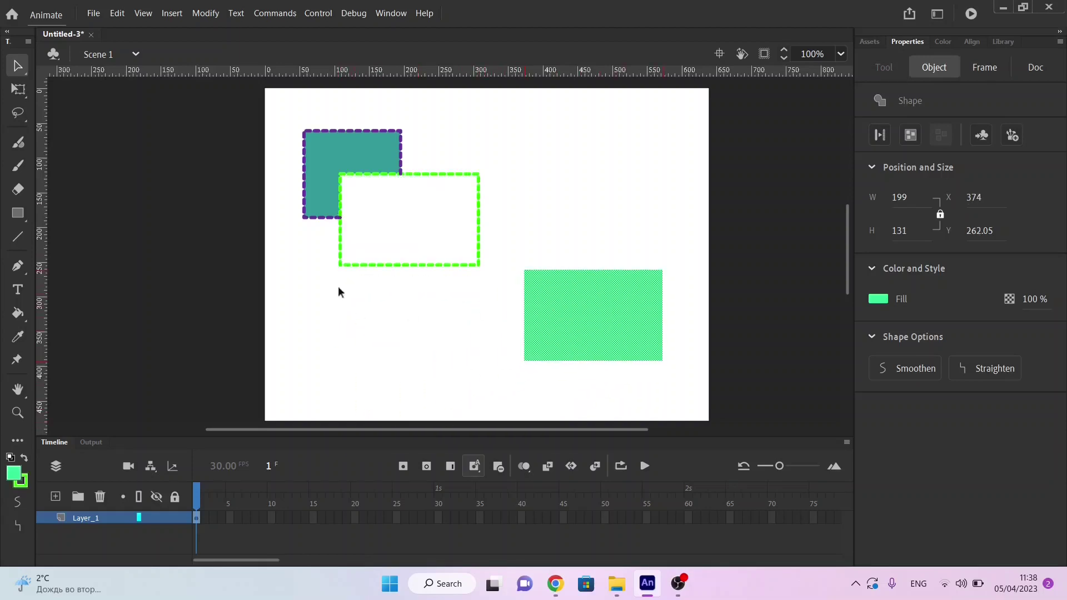
# Step: Break up the green outline: move the top segment to about X 450, Y 77, bow the right edge outward, and move the bottom and left segments away
pyautogui.click(416, 174)
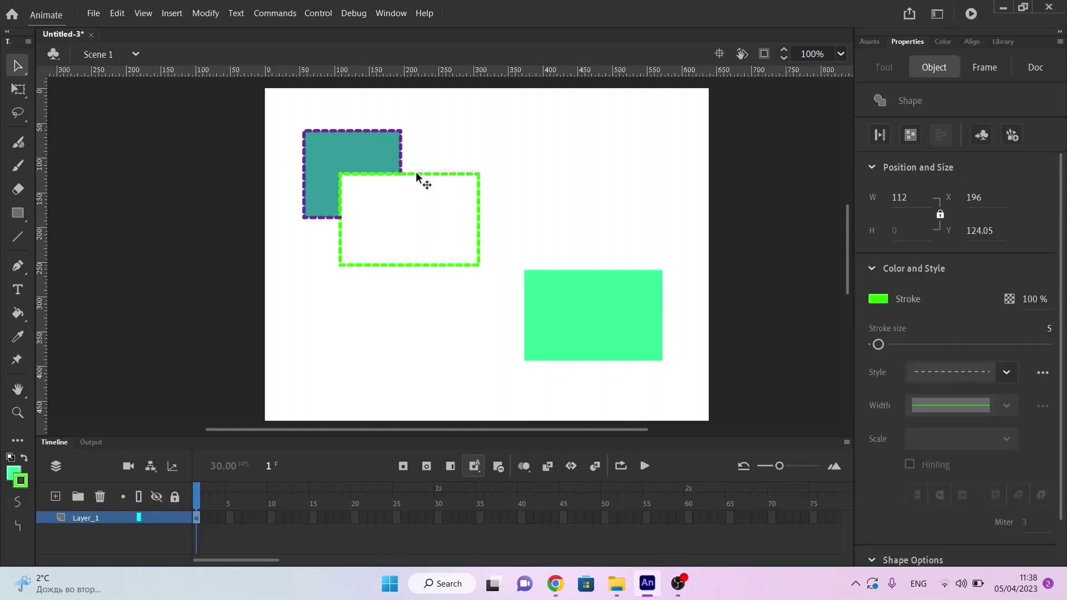
pyautogui.moveTo(417, 174)
pyautogui.mouseDown()
pyautogui.moveTo(493, 179)
pyautogui.moveTo(593, 141)
pyautogui.mouseUp()
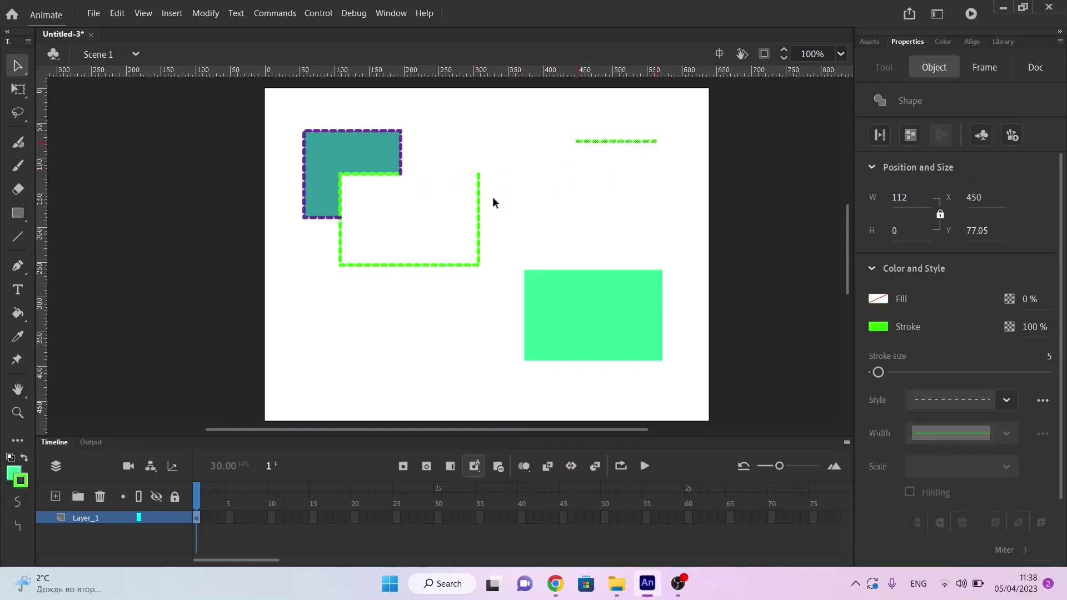
pyautogui.moveTo(479, 216)
pyautogui.mouseDown()
pyautogui.moveTo(465, 169)
pyautogui.moveTo(493, 162)
pyautogui.moveTo(537, 208)
pyautogui.mouseUp()
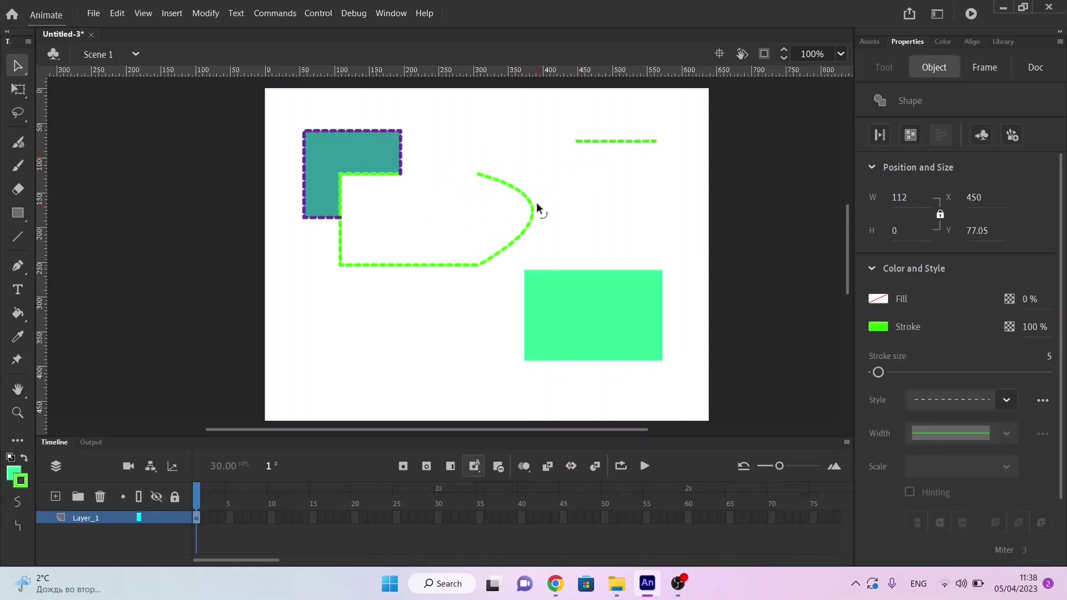
pyautogui.click(399, 264)
pyautogui.moveTo(399, 263); pyautogui.dragTo(394, 321)
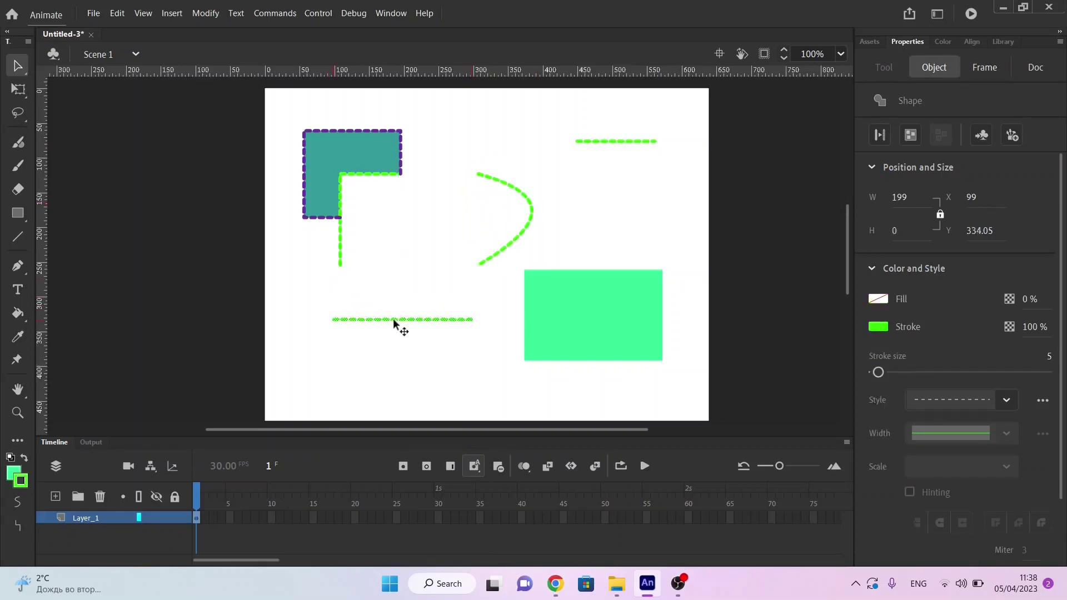
pyautogui.click(340, 250)
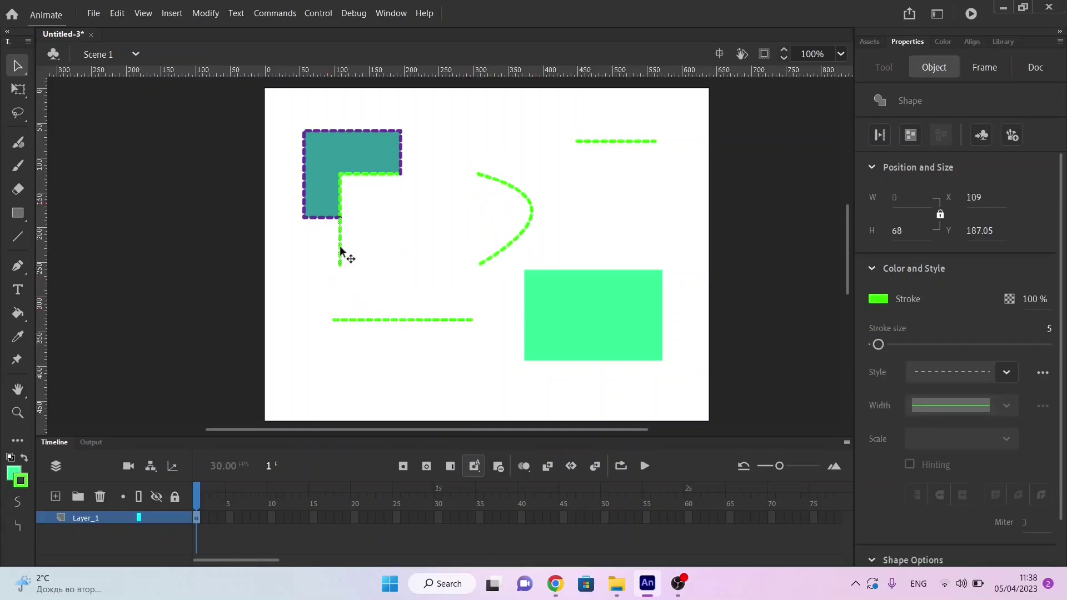
pyautogui.moveTo(341, 250); pyautogui.dragTo(370, 257)
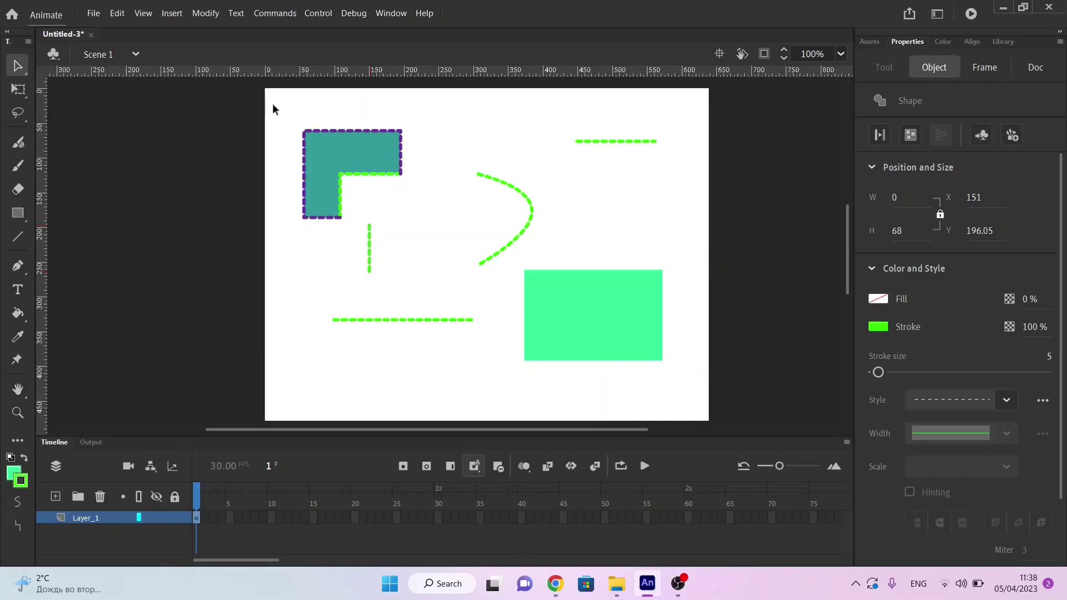
# Step: Delete all the shapes and line fragments on the stage, and turn on Object Drawing mode for the Rectangle tool
pyautogui.moveTo(272, 104)
pyautogui.mouseDown()
pyautogui.moveTo(524, 324)
pyautogui.moveTo(707, 400)
pyautogui.moveTo(688, 387)
pyautogui.mouseUp()
pyautogui.press('Delete')
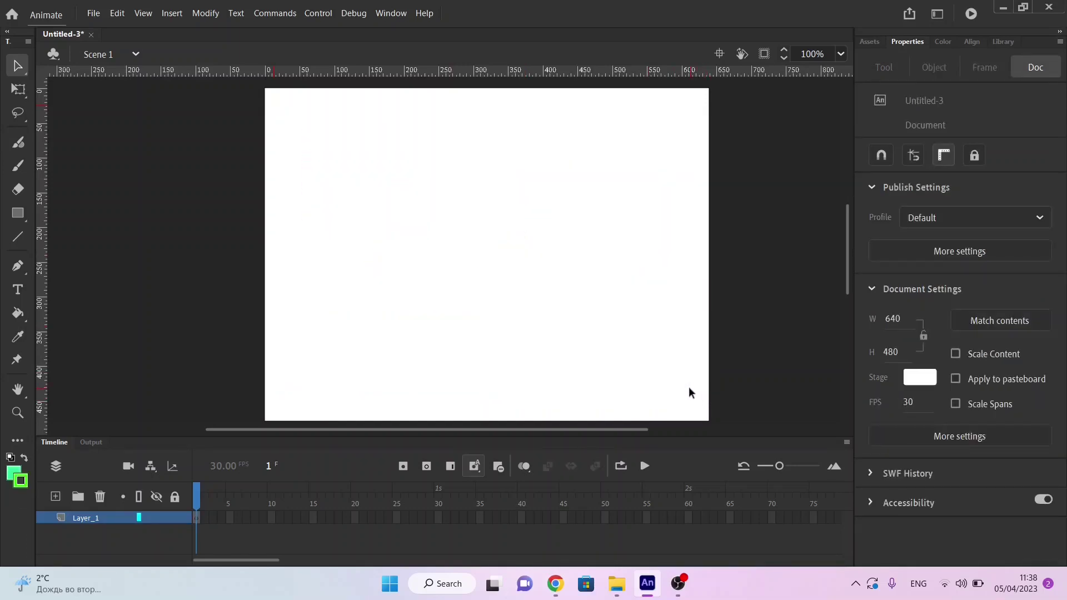
pyautogui.click(16, 215)
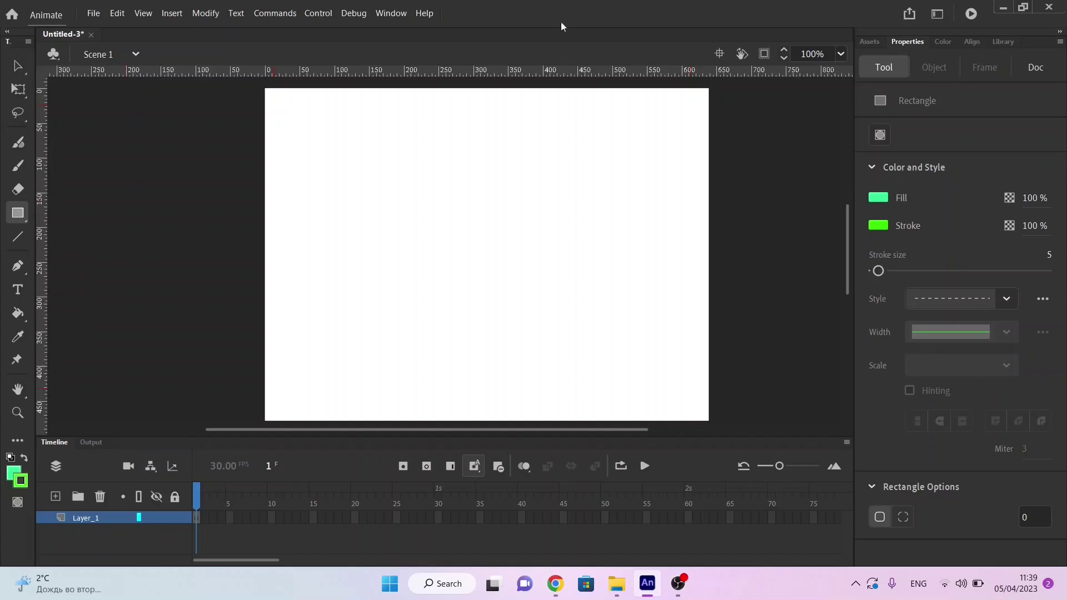
pyautogui.click(878, 136)
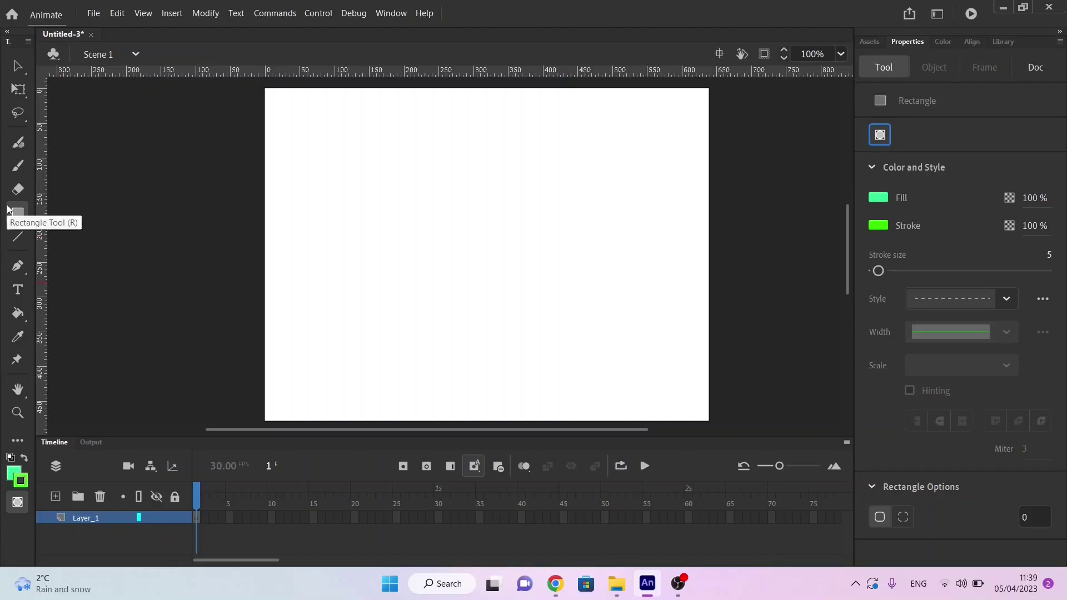
# Step: Draw a light green rectangle about 176 by 135 px as a drawing object and move it to about X 146, Y 75
pyautogui.click(18, 165)
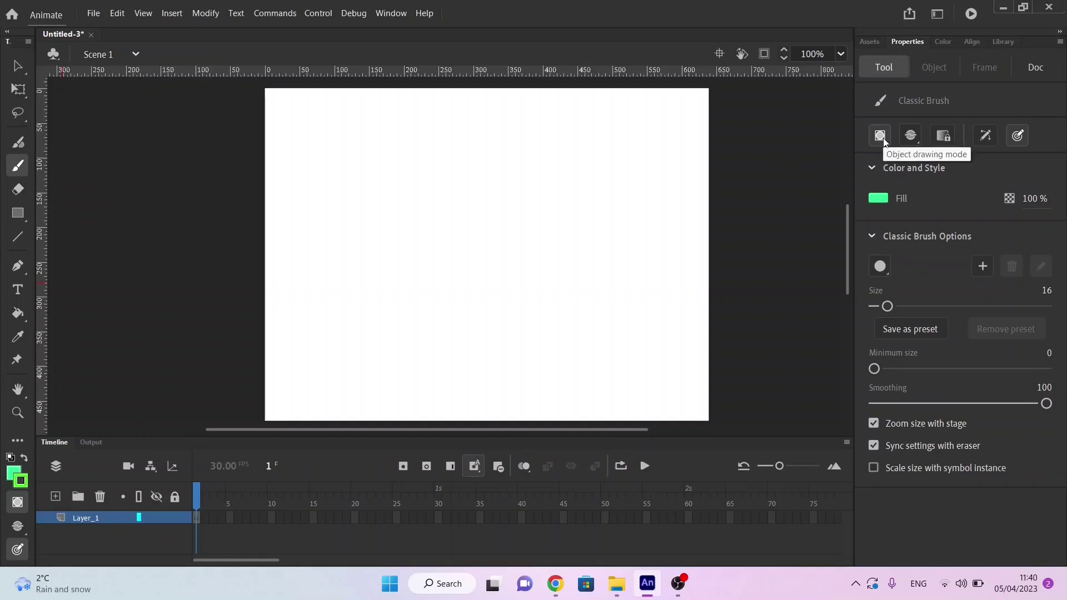
pyautogui.click(19, 218)
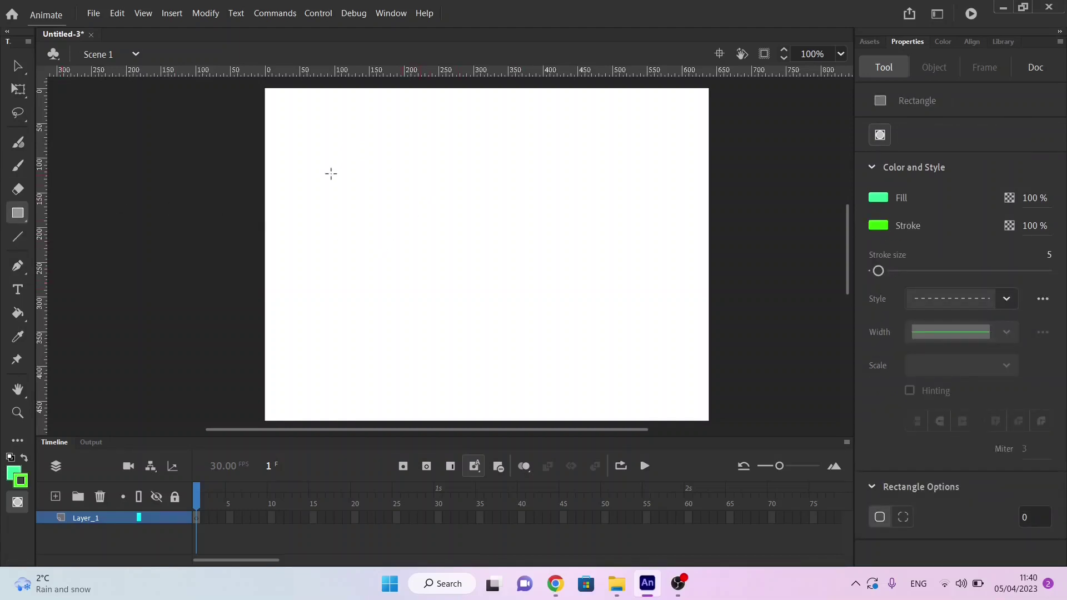
pyautogui.moveTo(330, 173); pyautogui.dragTo(455, 269)
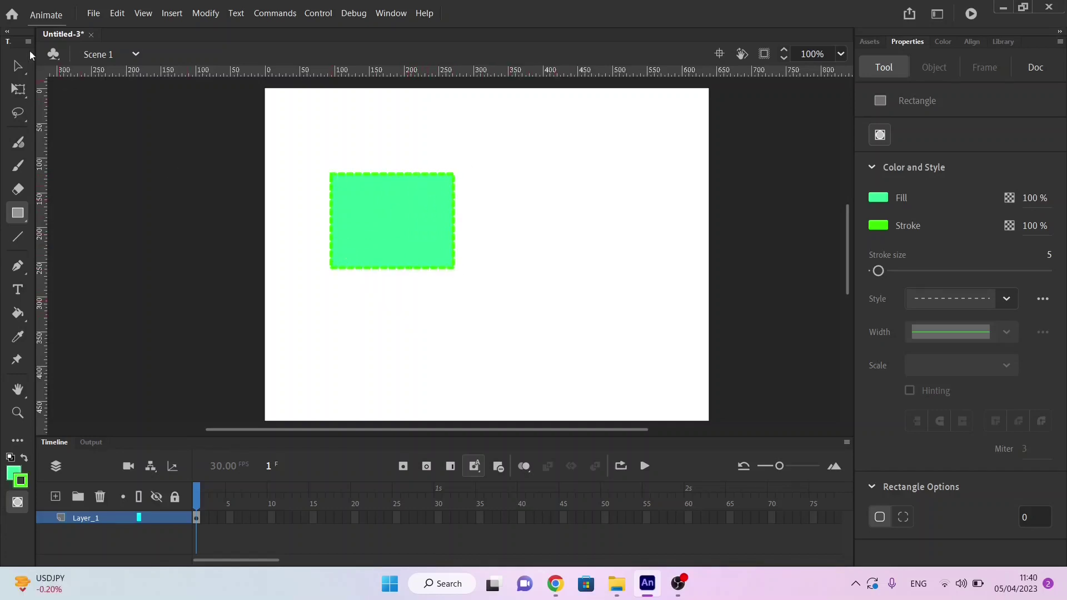
pyautogui.click(17, 67)
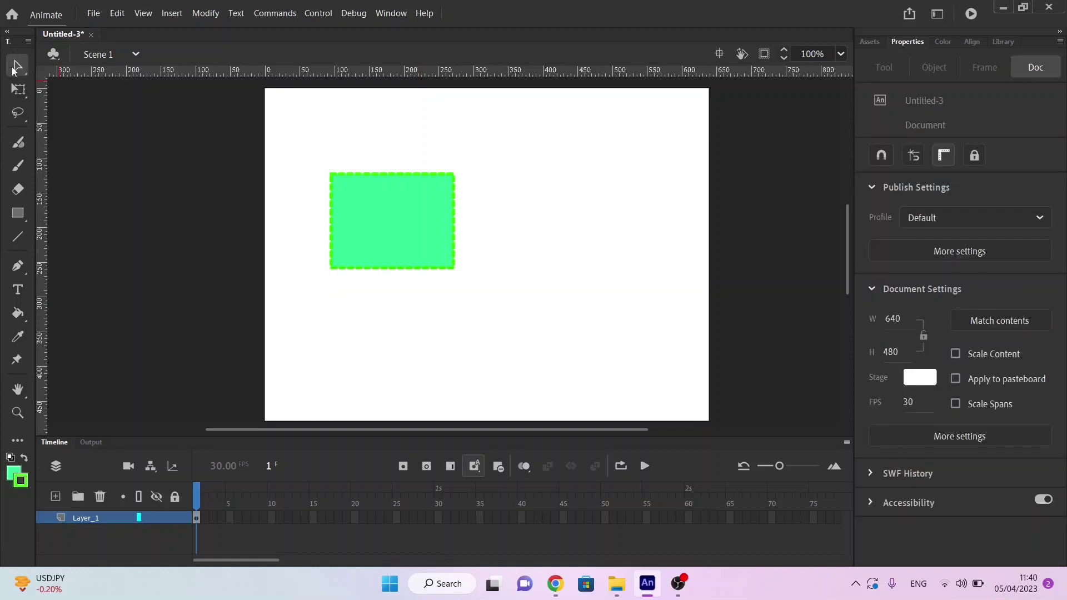
pyautogui.moveTo(381, 195); pyautogui.dragTo(416, 164)
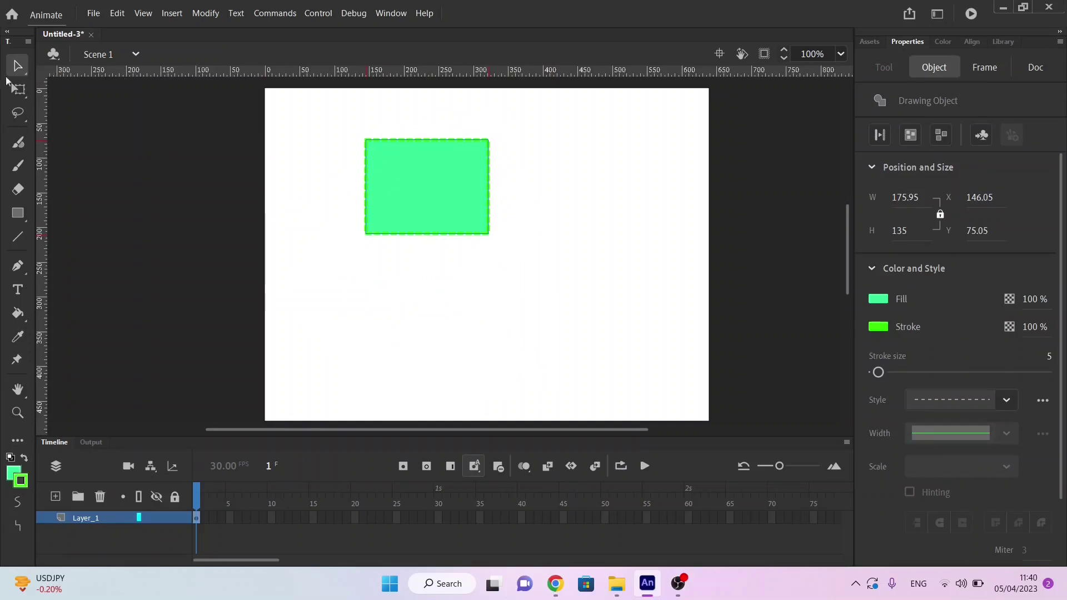
# Step: With the Subselection tool, move the rectangle's upper-left anchor point inward, down and to the right, to skew the shape
pyautogui.click(17, 67)
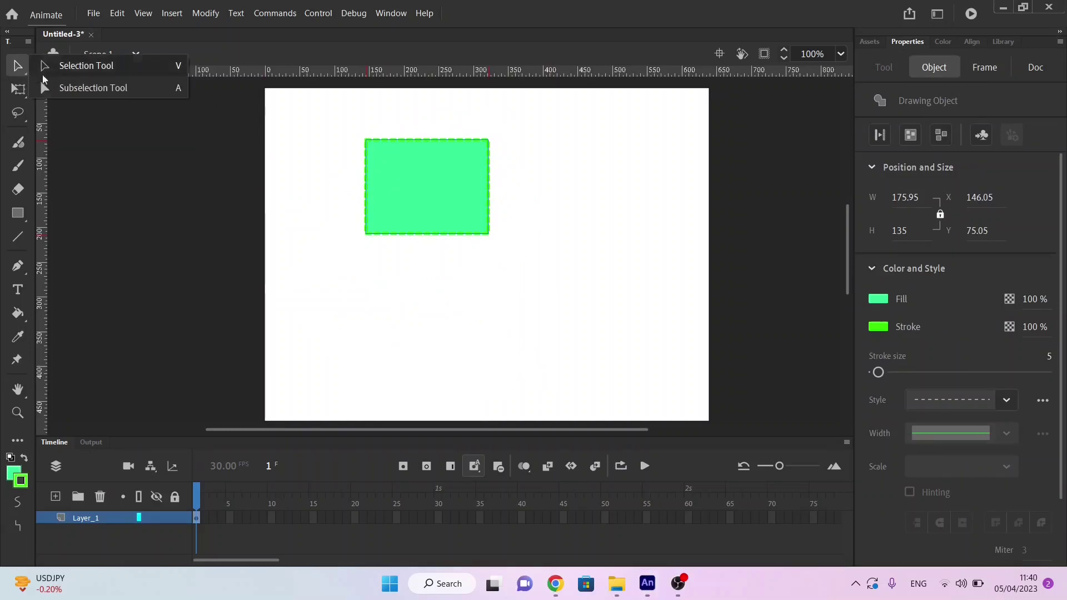
pyautogui.click(59, 89)
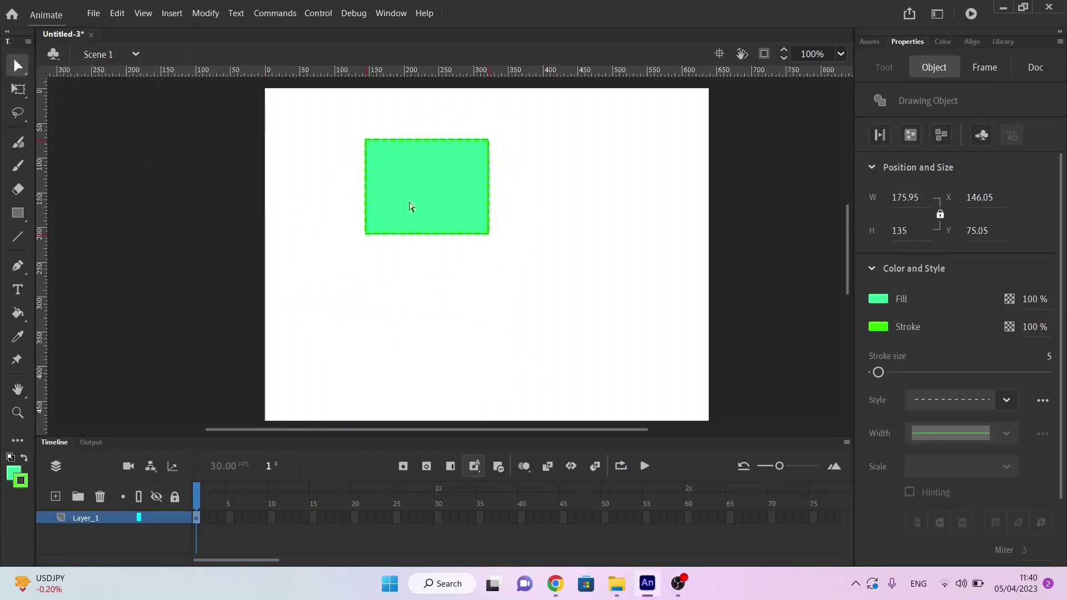
pyautogui.click(368, 238)
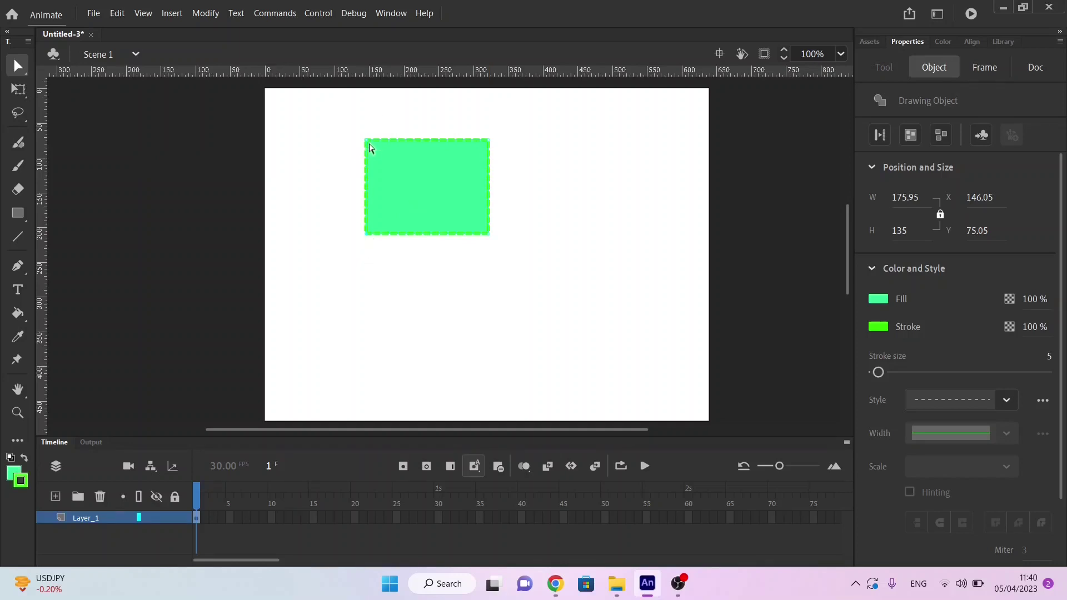
pyautogui.scroll(5, 368, 146)
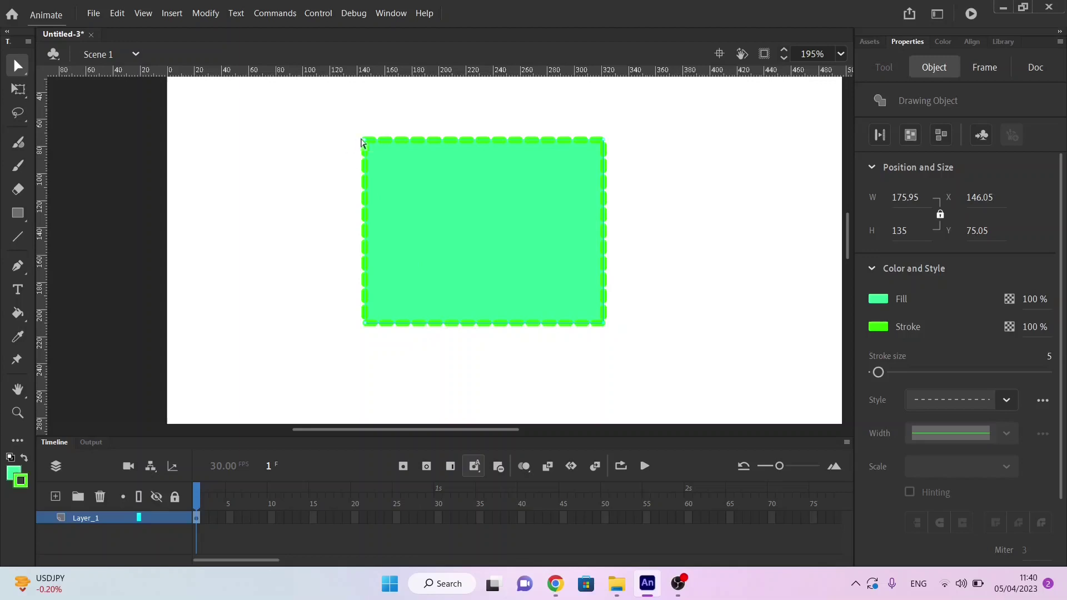
pyautogui.moveTo(365, 143); pyautogui.dragTo(418, 174)
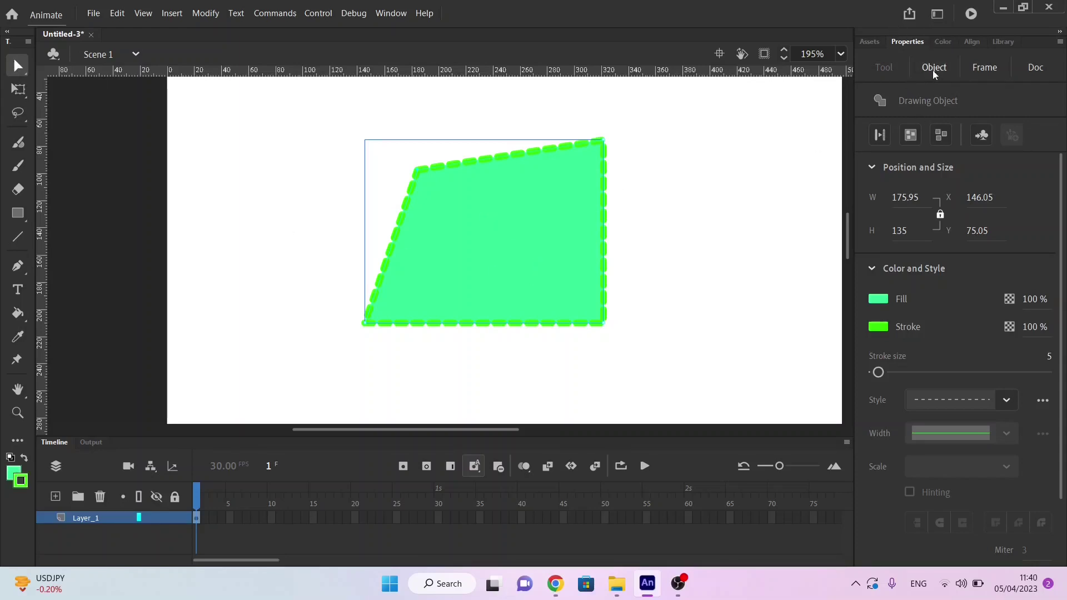
# Step: Change the reshaped object's fill to dark green and its dashed stroke to black
pyautogui.click(878, 299)
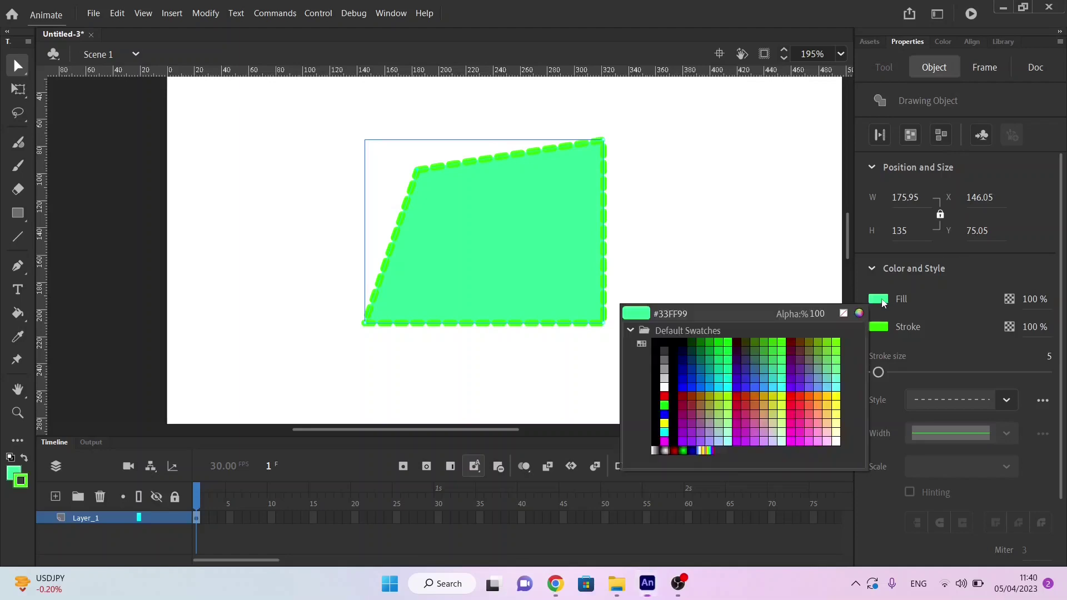
pyautogui.click(705, 341)
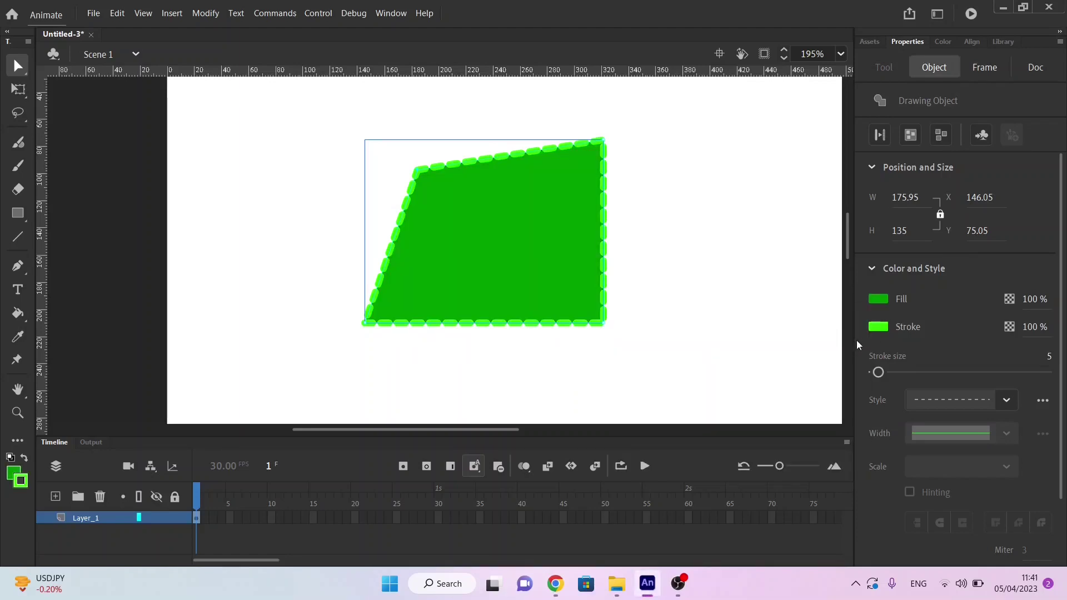
pyautogui.click(873, 331)
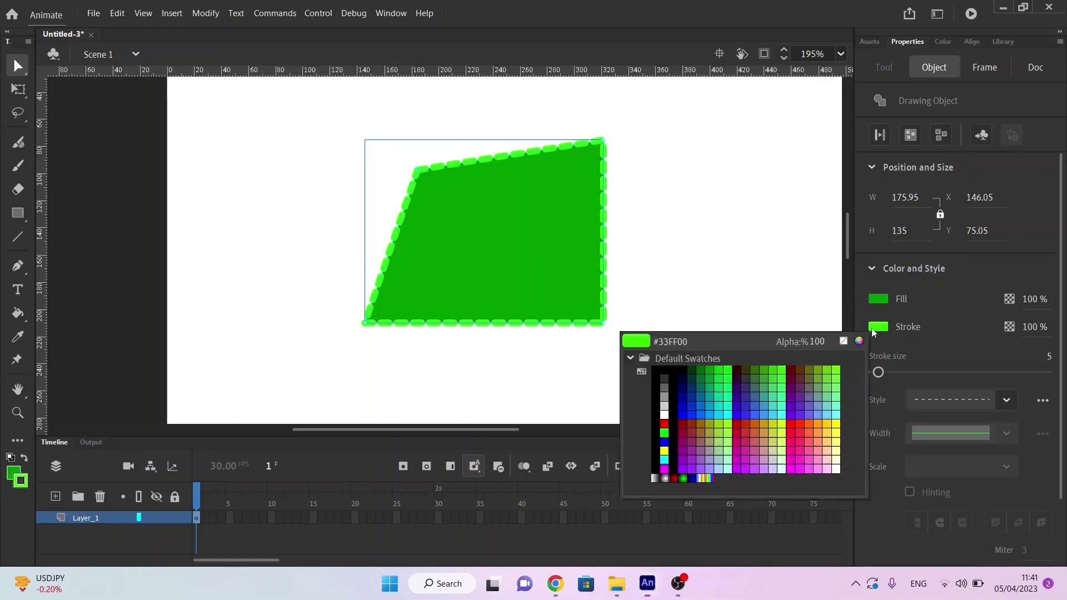
pyautogui.click(683, 370)
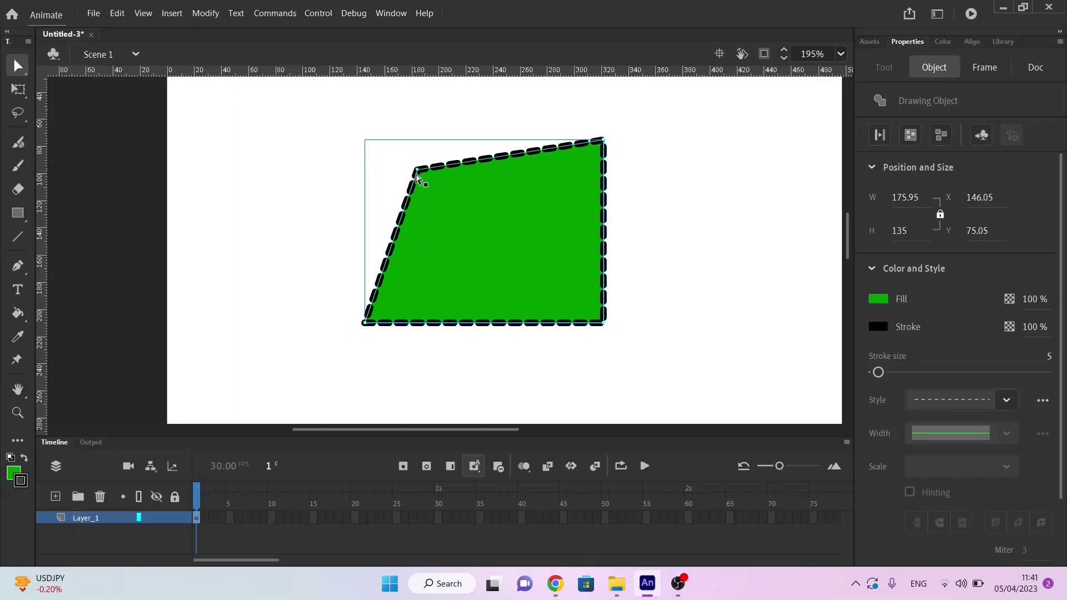
# Step: Nudge the green shape's upper-left anchor point slightly outward, and move the whole object up and left to about X 90, Y 47
pyautogui.moveTo(417, 172); pyautogui.dragTo(409, 170)
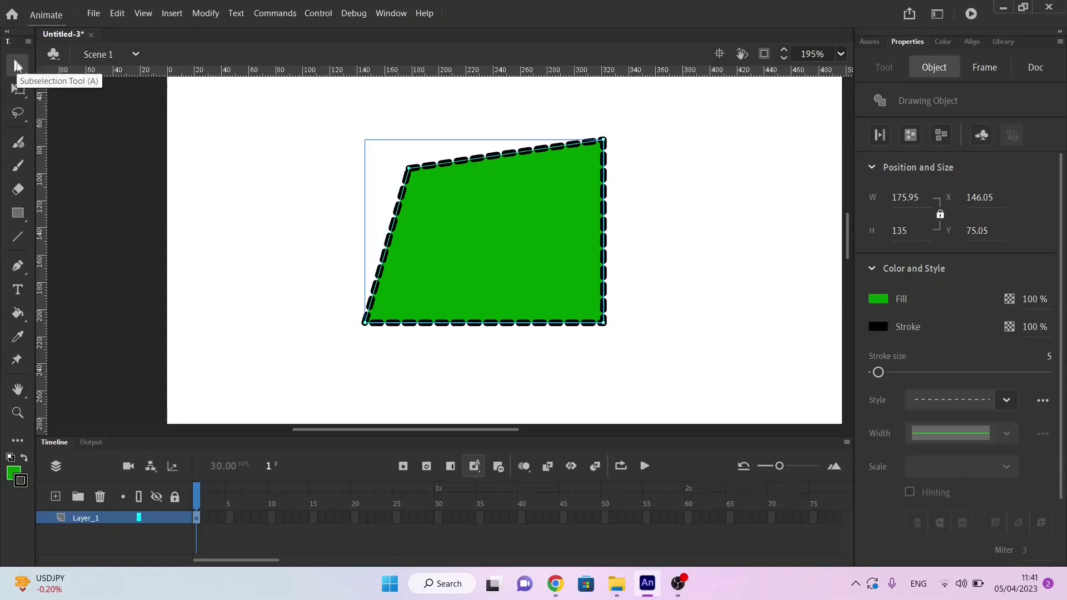
pyautogui.click(16, 67)
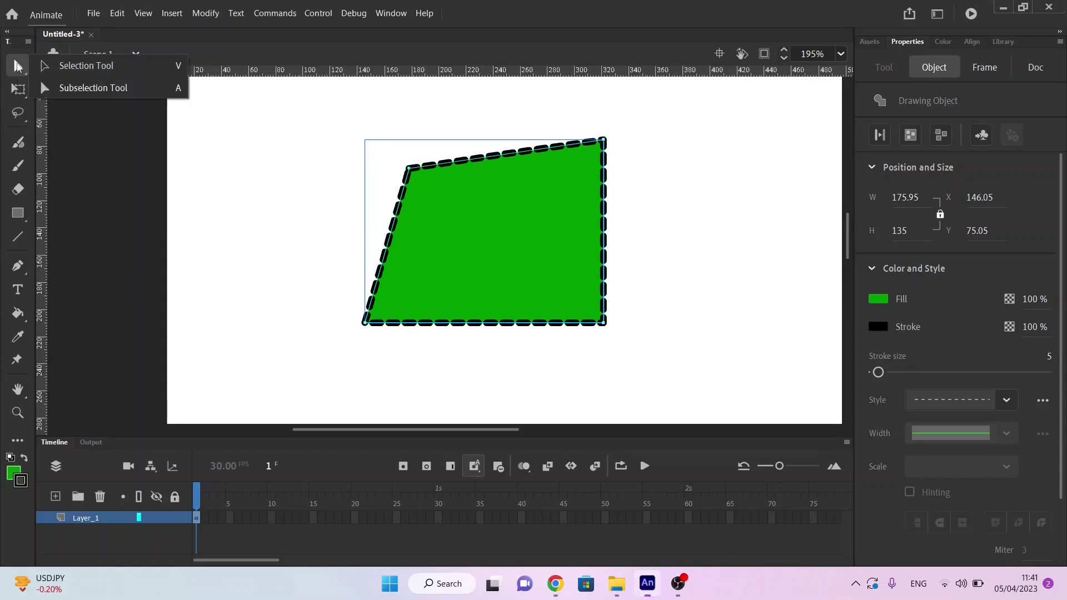
pyautogui.click(81, 89)
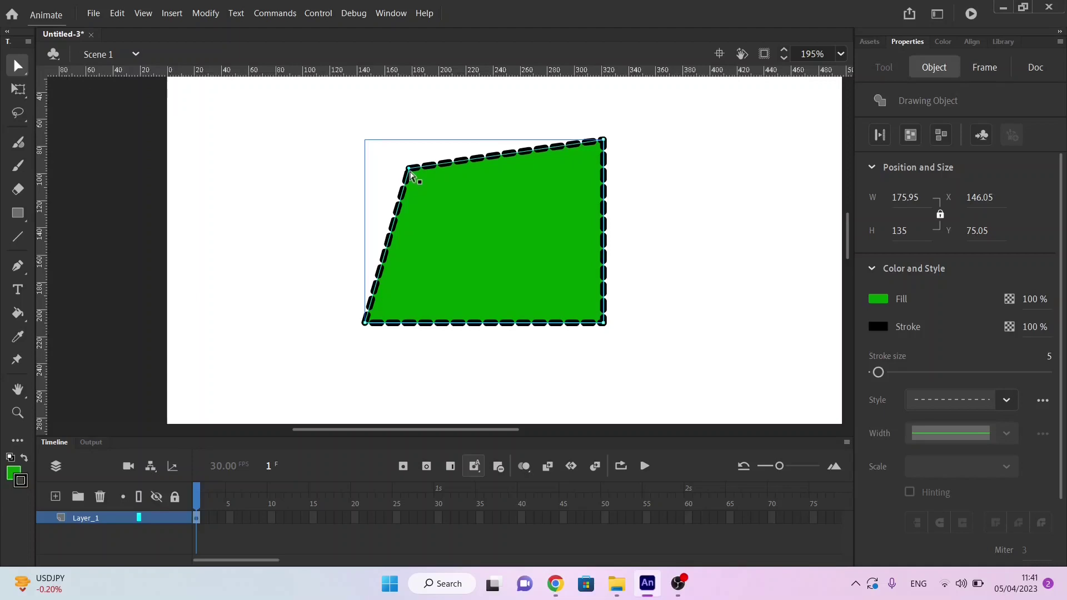
pyautogui.moveTo(410, 174); pyautogui.dragTo(334, 136)
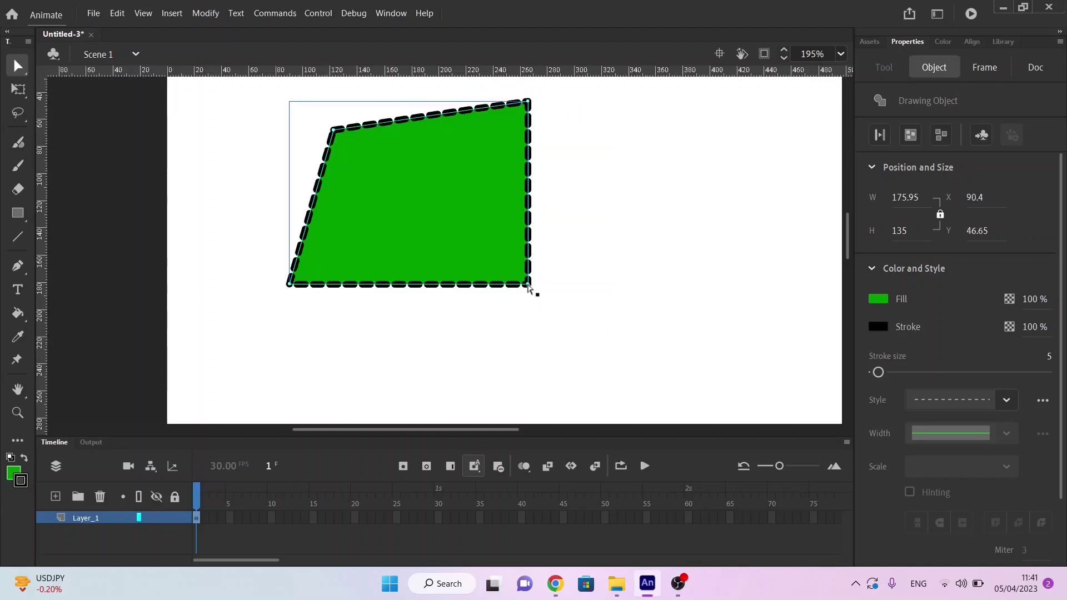
# Step: Move the green shape's lower-right anchor point outward to the right to widen its base, and deselect the object
pyautogui.moveTo(528, 286); pyautogui.dragTo(587, 292)
pyautogui.click(649, 299)
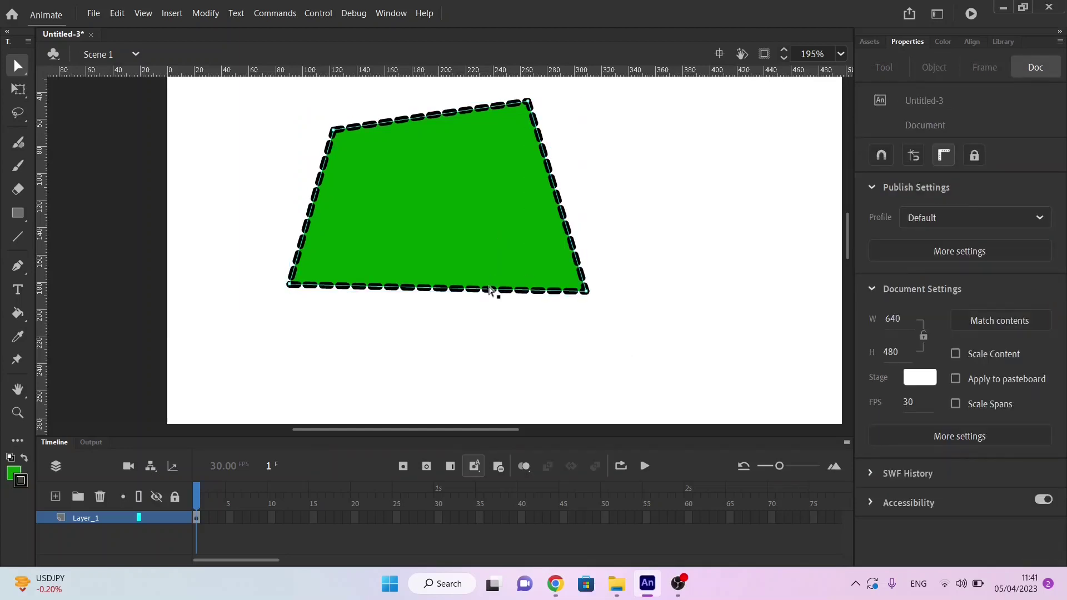
pyautogui.moveTo(627, 324); pyautogui.dragTo(550, 268)
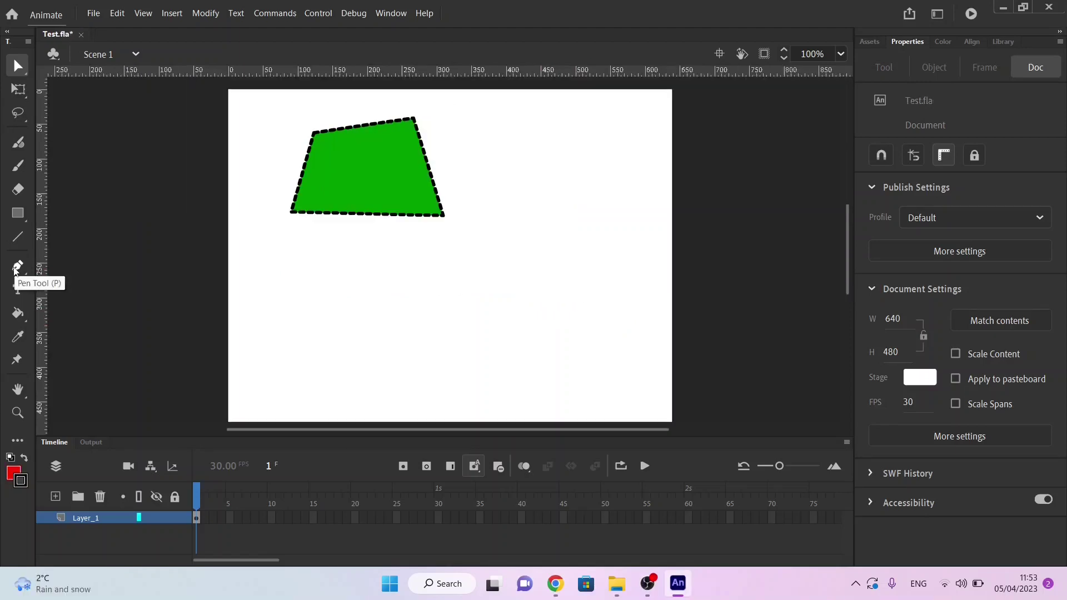
# Step: Draw a closed triangle with the Pen tool in the empty area below the green shape, with its third point facing down
pyautogui.click(17, 267)
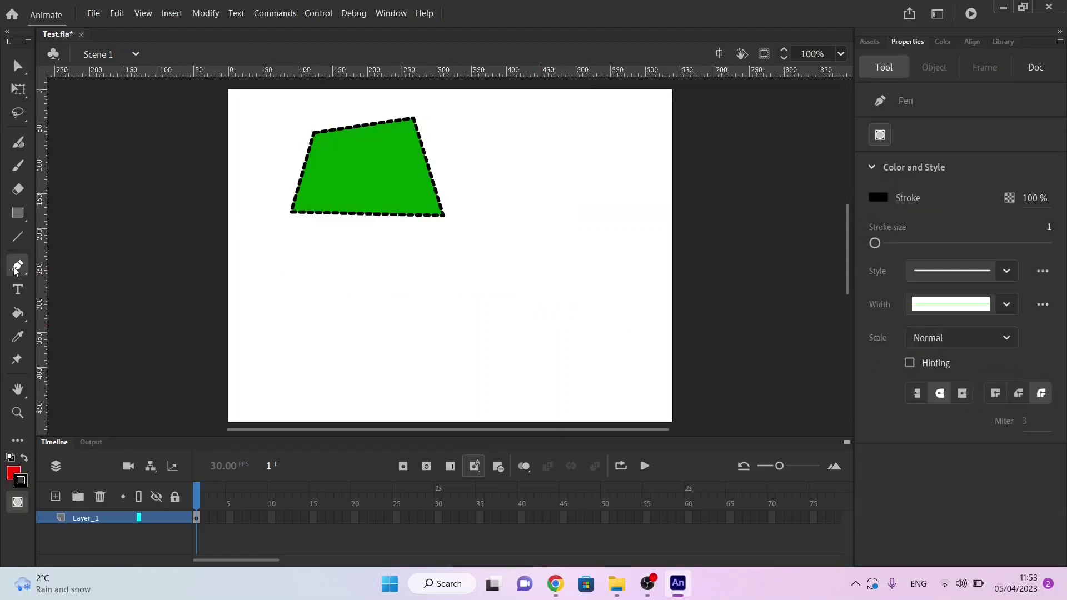
pyautogui.click(291, 305)
pyautogui.click(392, 295)
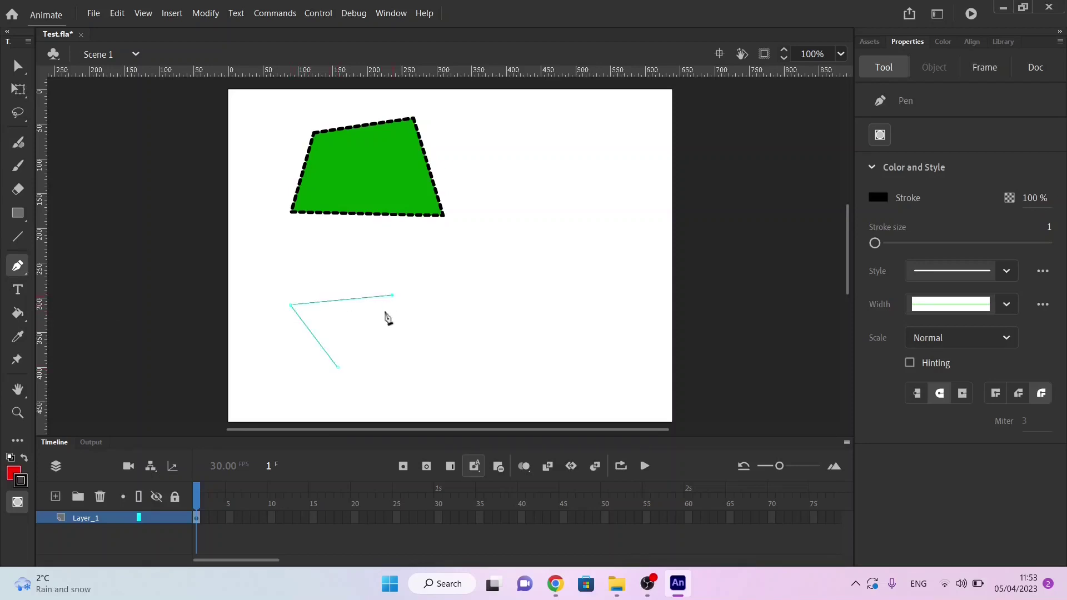
pyautogui.click(338, 368)
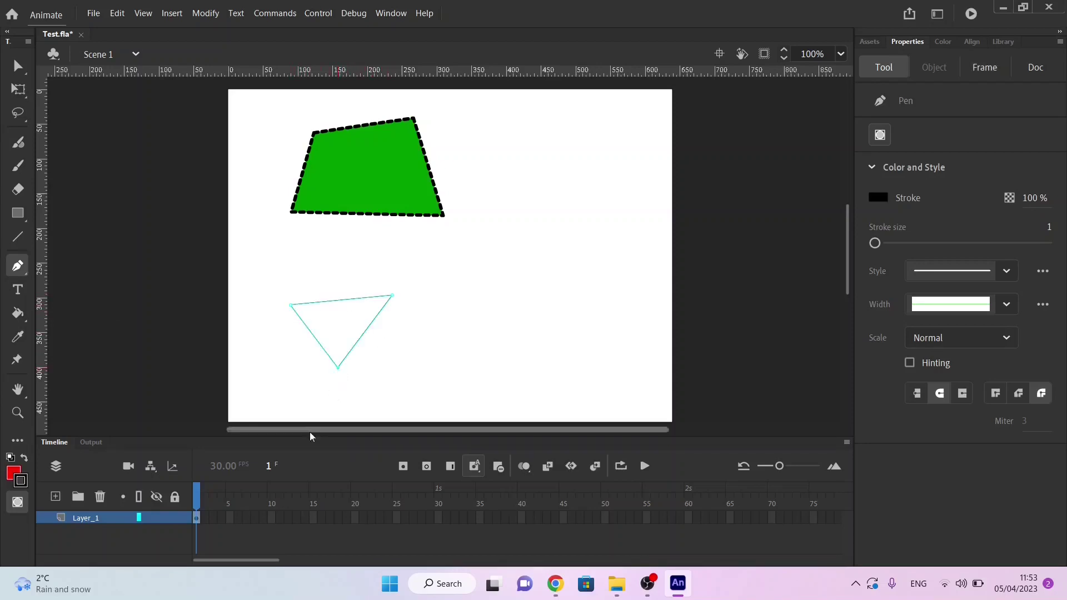
# Step: With the Subselection tool, move the triangle's upper-right anchor point down and to the right
pyautogui.click(17, 269)
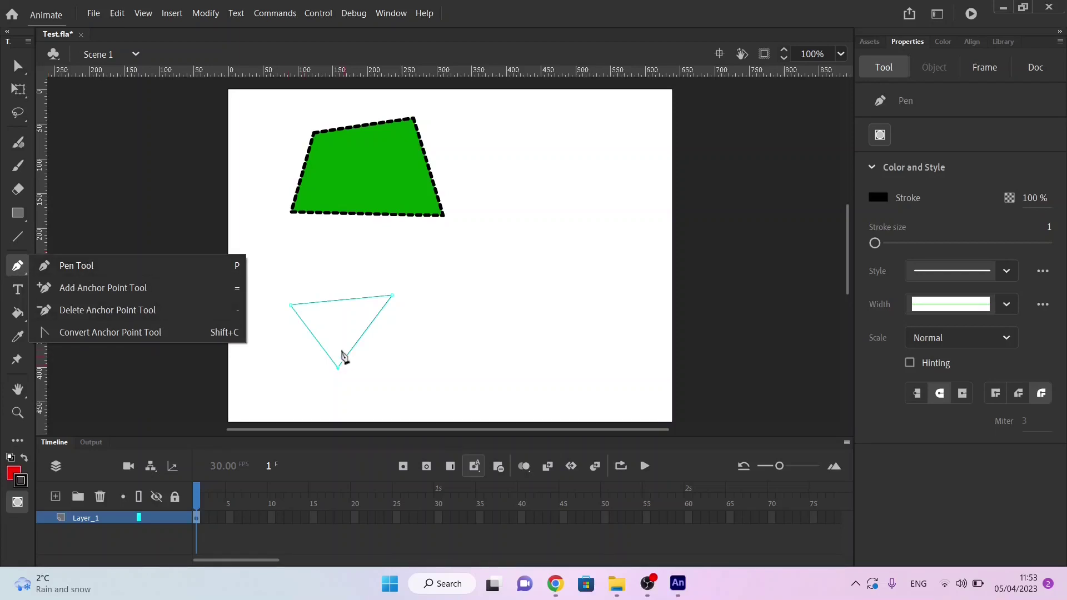
pyautogui.click(19, 66)
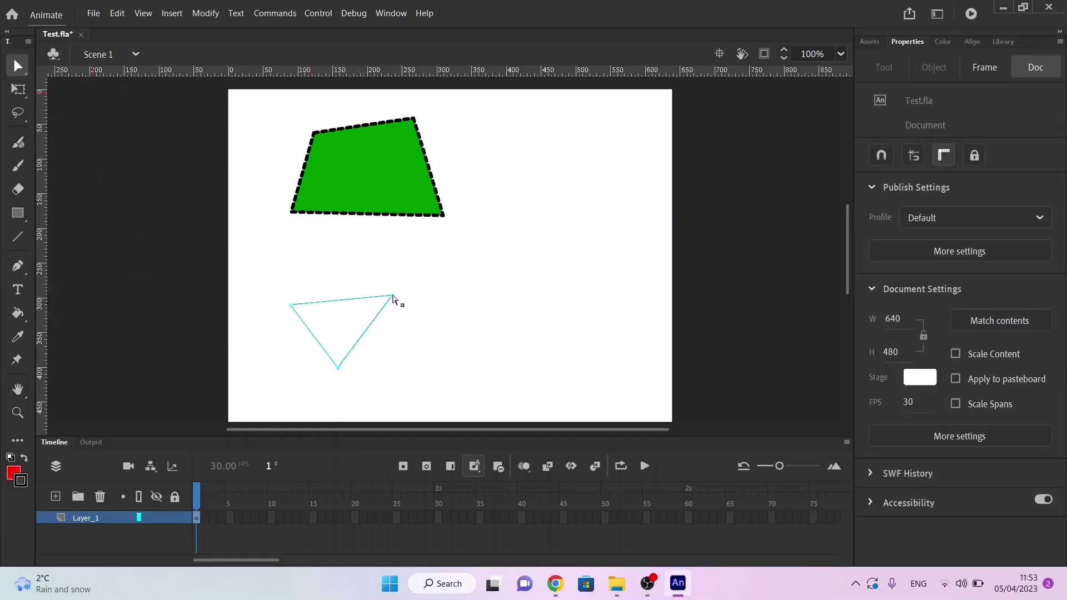
pyautogui.moveTo(392, 297); pyautogui.dragTo(439, 331)
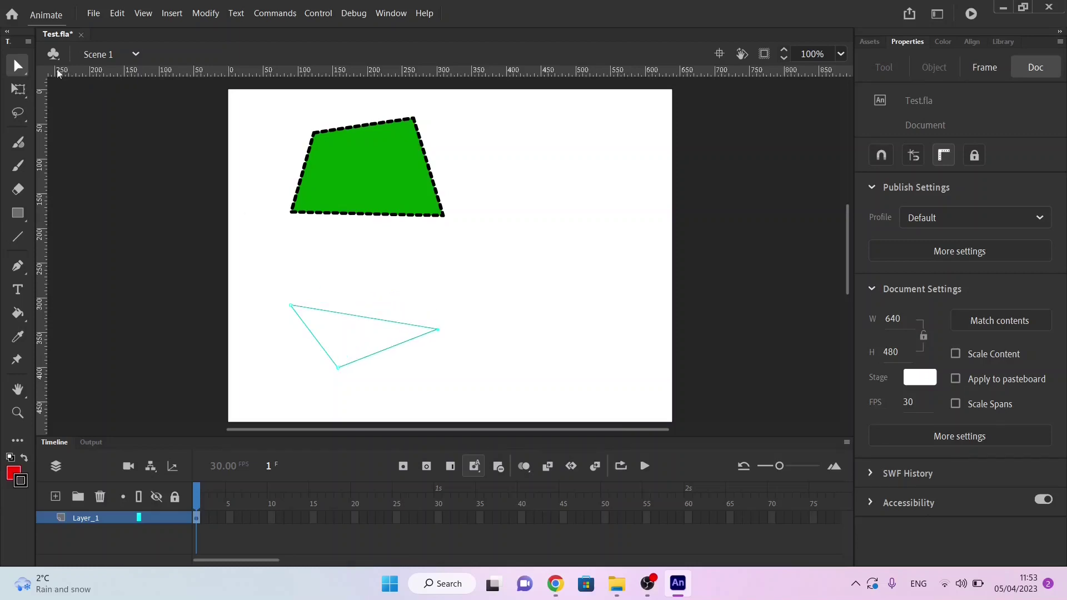
# Step: With the Selection tool, bend the triangle's upper and left edges outward into curves
pyautogui.click(21, 68)
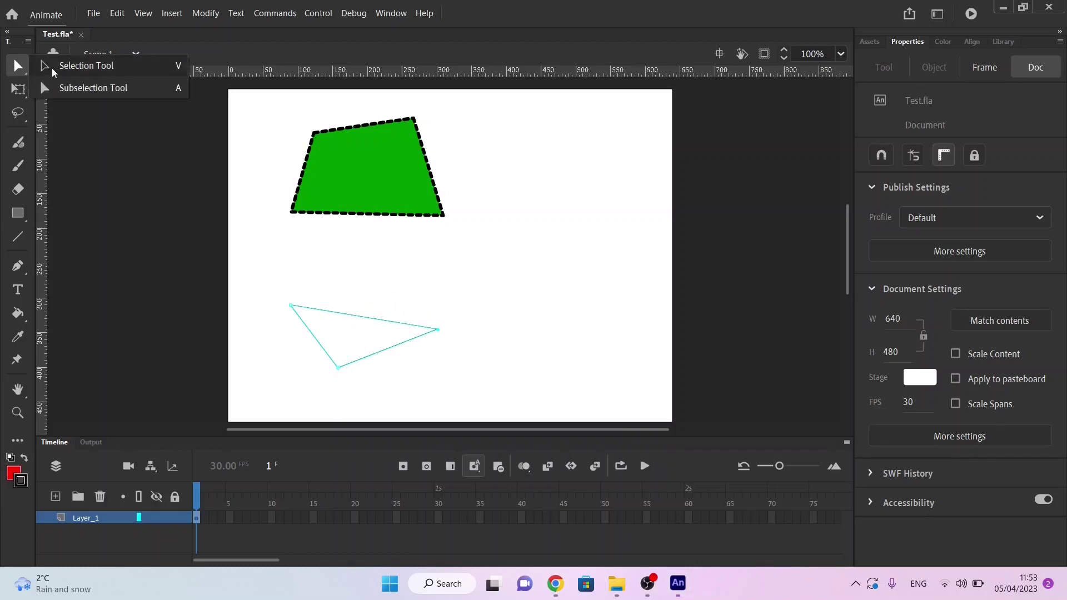
pyautogui.click(52, 71)
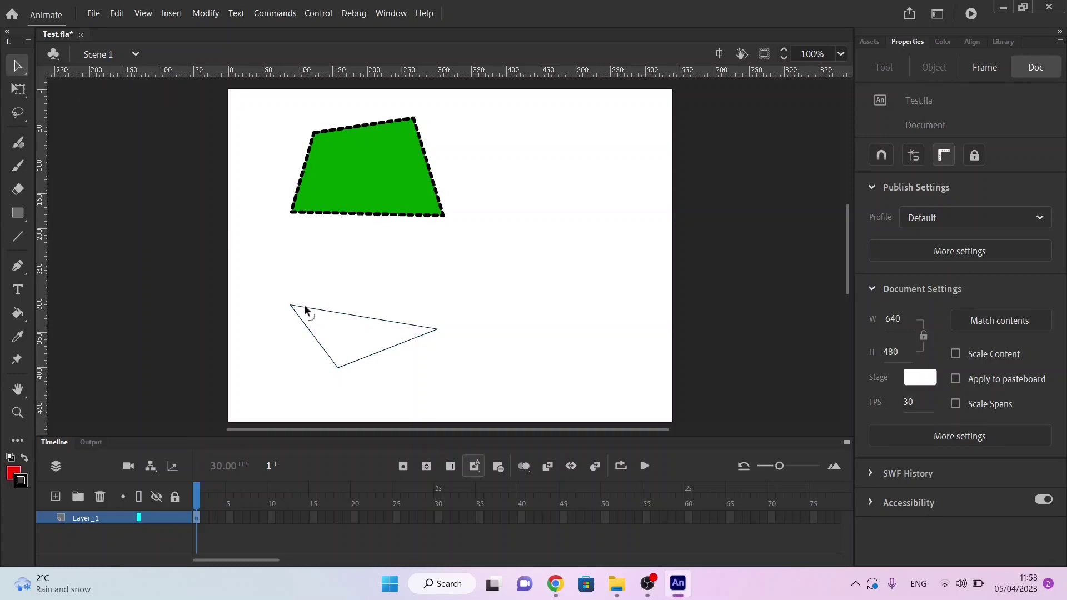
pyautogui.moveTo(340, 311); pyautogui.dragTo(364, 279)
pyautogui.moveTo(306, 332); pyautogui.dragTo(278, 341)
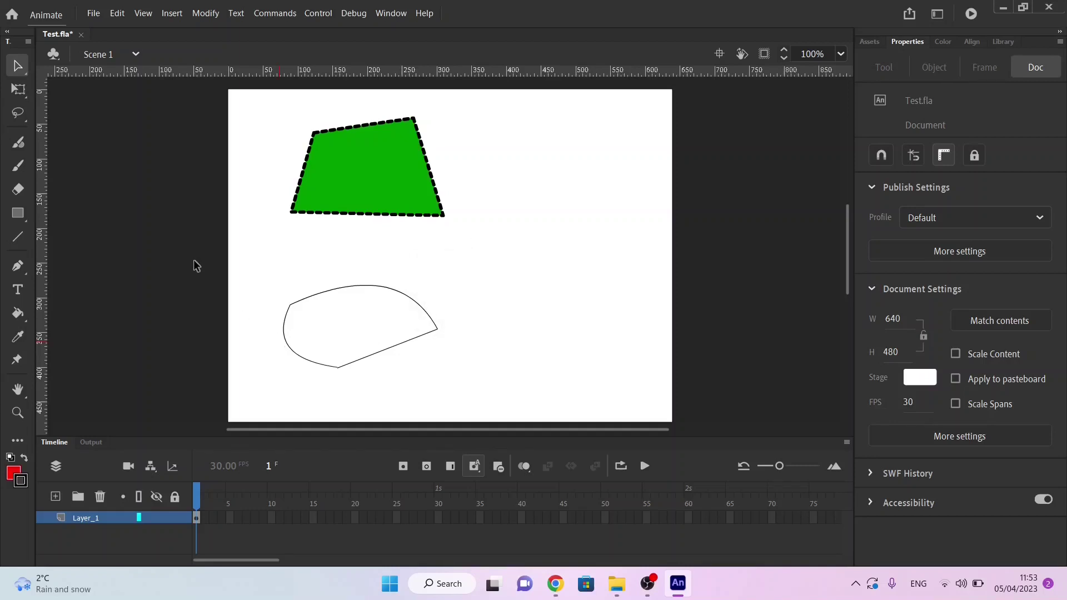
# Step: Add an anchor point with the Pen tool near the middle of the outline's straight lower-right edge
pyautogui.click(18, 266)
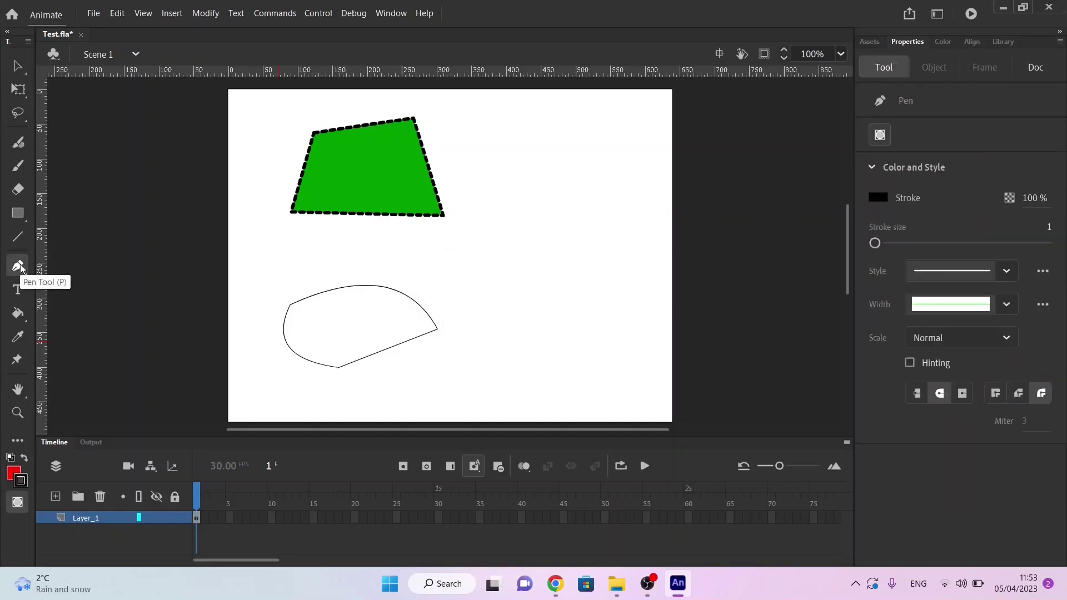
pyautogui.click(391, 352)
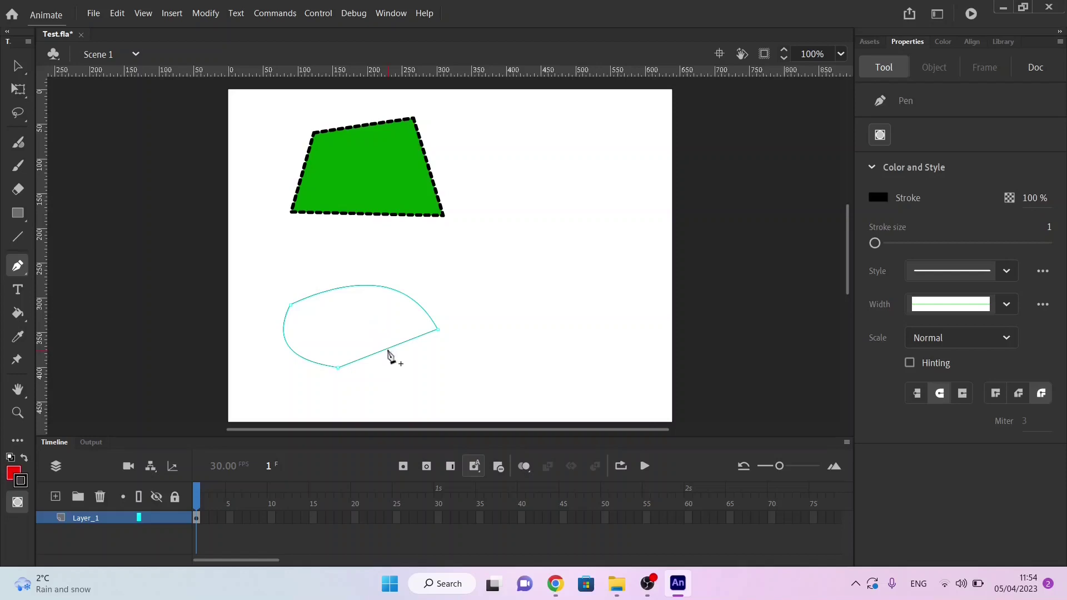
pyautogui.click(388, 350)
pyautogui.click(18, 265)
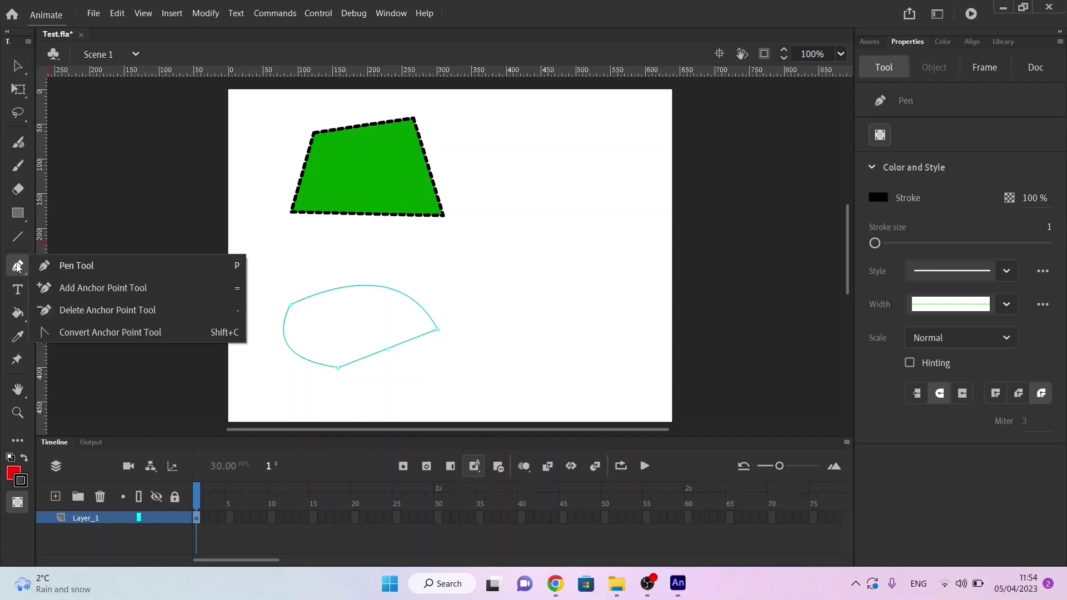
# Step: With the Subselection tool, move the new anchor point on the straight edge down and to the right
pyautogui.click(18, 66)
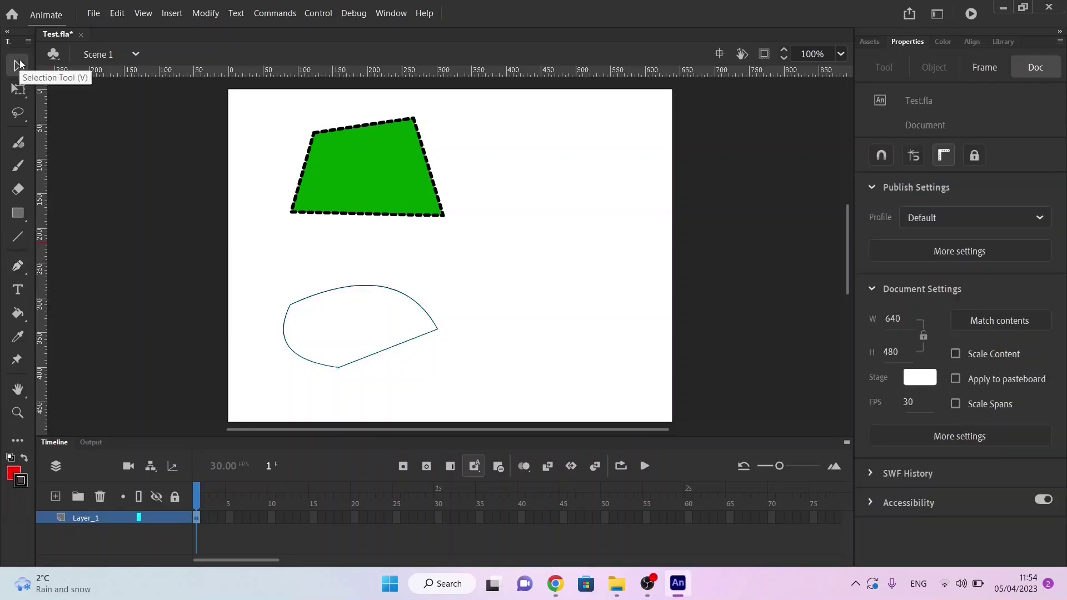
pyautogui.click(20, 64)
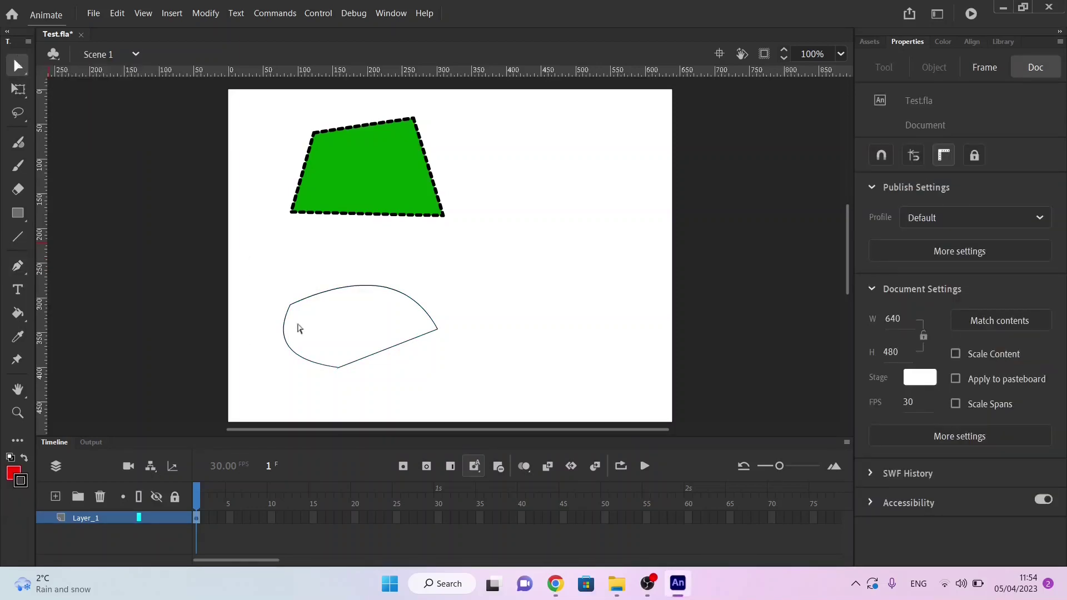
pyautogui.press('a')
pyautogui.click(388, 351)
pyautogui.moveTo(389, 352); pyautogui.dragTo(411, 367)
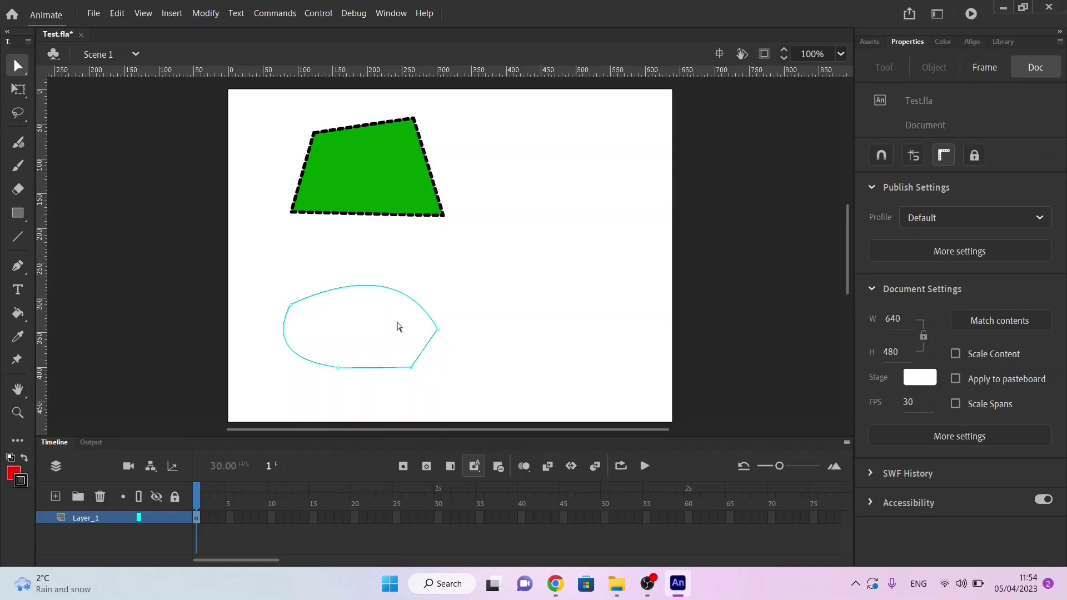
# Step: With the Pen tool, convert the outline's upper-left anchor point to a corner, then try deleting it and undo the deletion
pyautogui.click(18, 269)
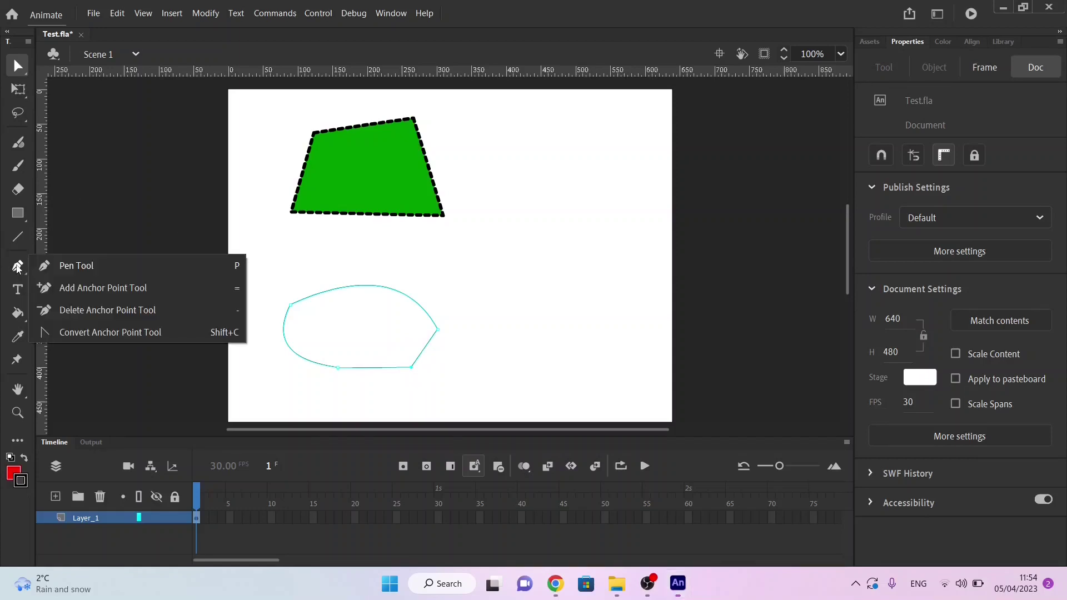
pyautogui.click(110, 262)
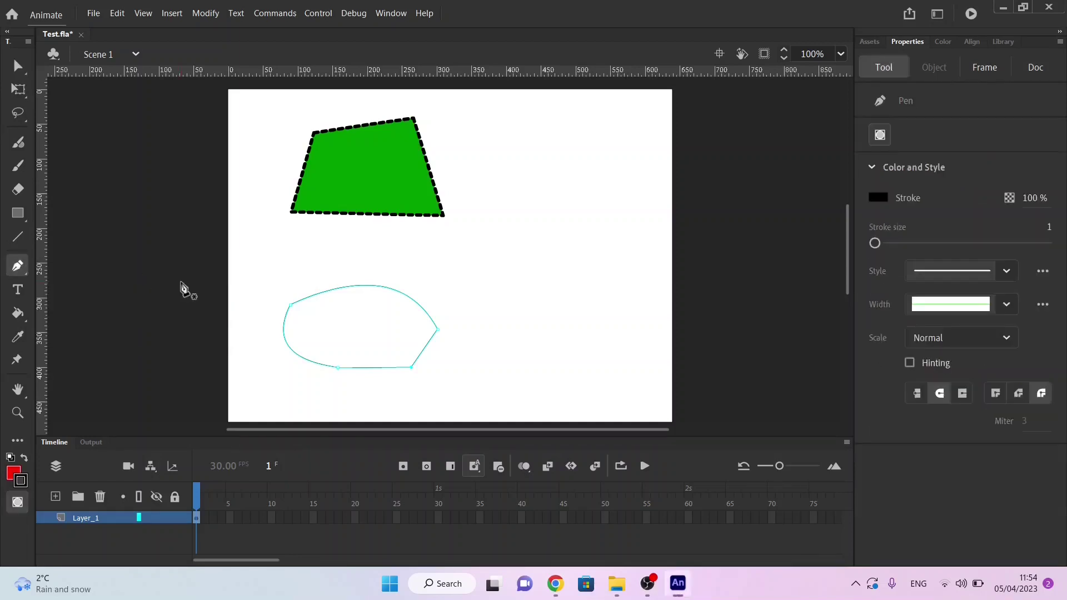
pyautogui.click(290, 306)
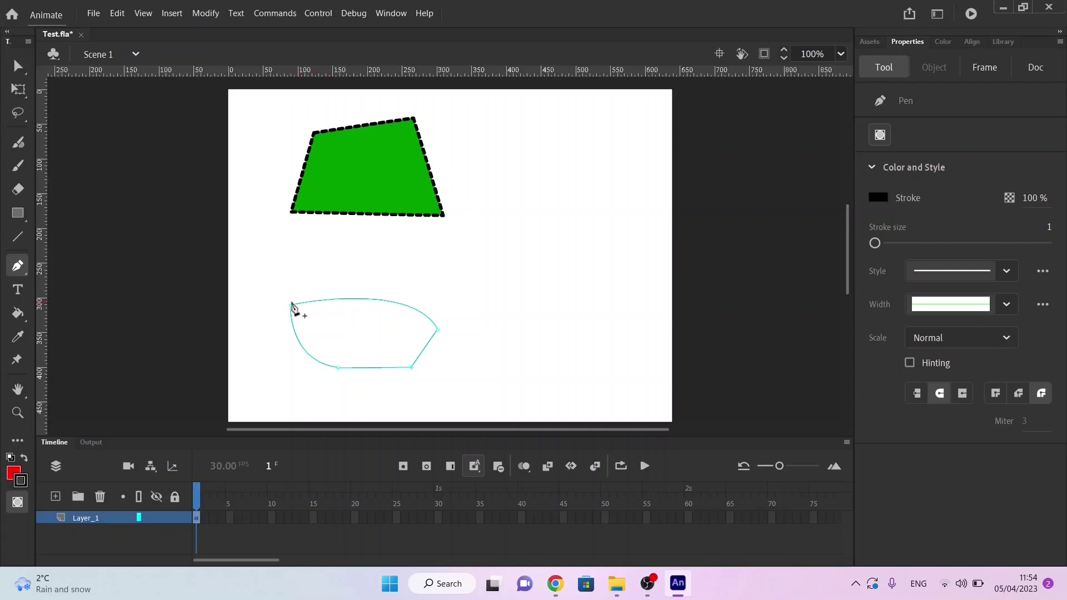
pyautogui.click(290, 306)
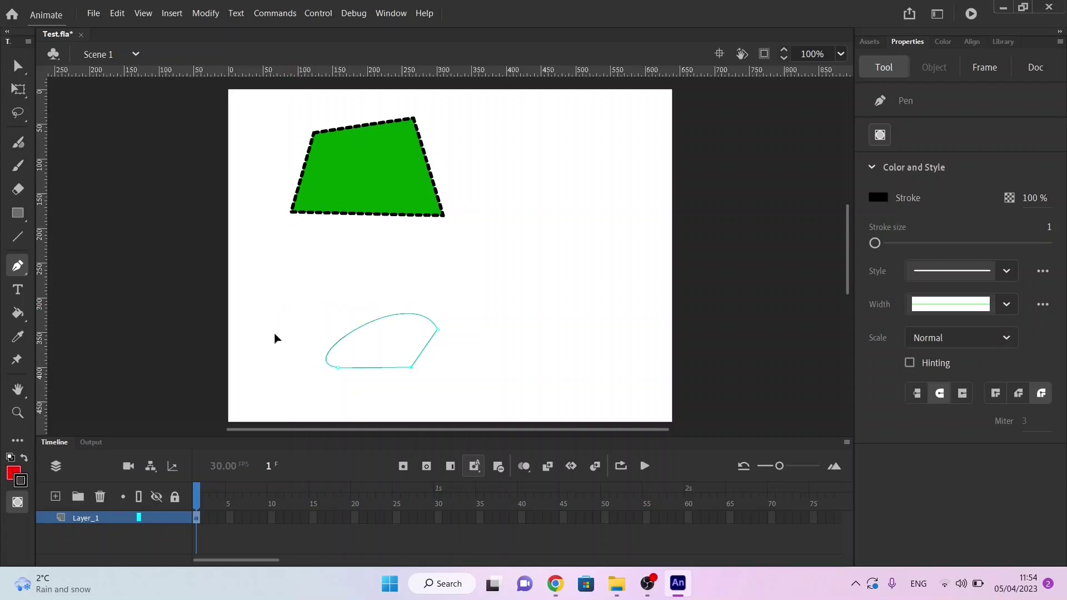
pyautogui.hotkey('ctrl', 'z')
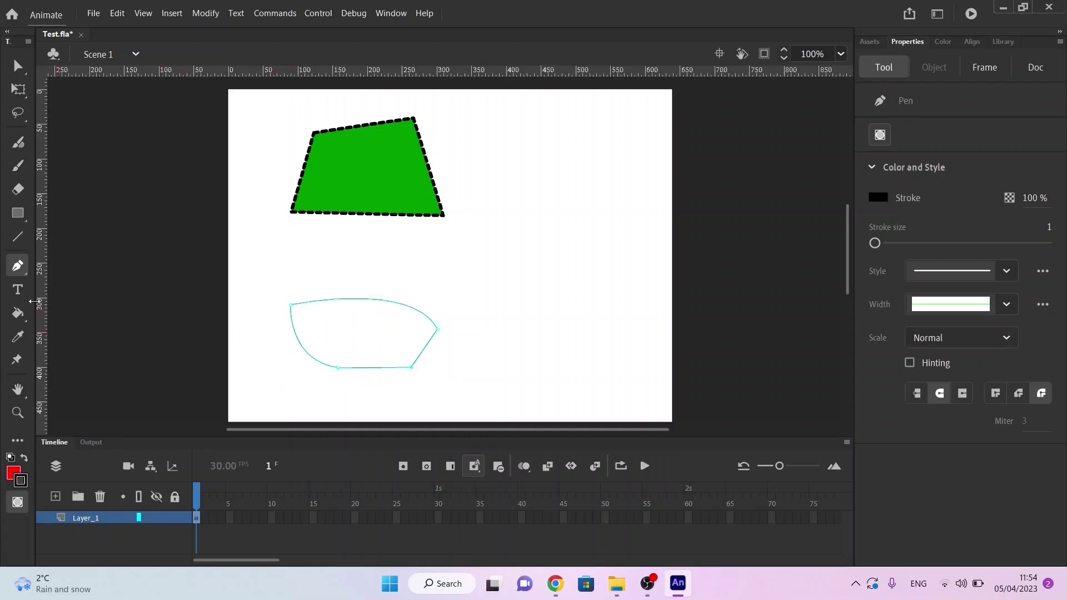
# Step: With the Convert Anchor Point tool, pull curve handles out of the outline's upper-left corner point to smooth it
pyautogui.click(25, 276)
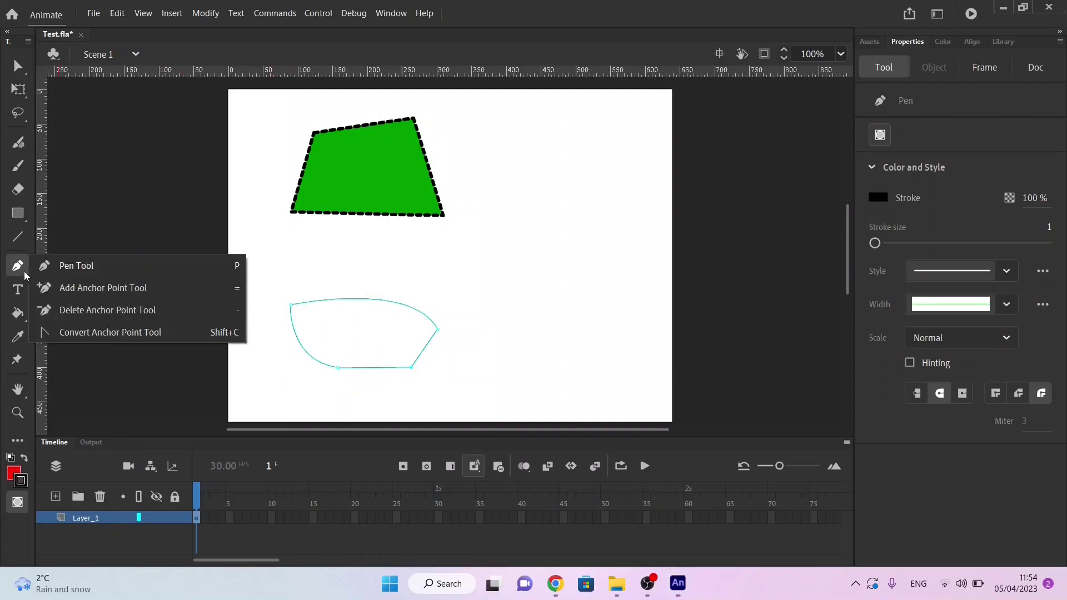
pyautogui.click(62, 333)
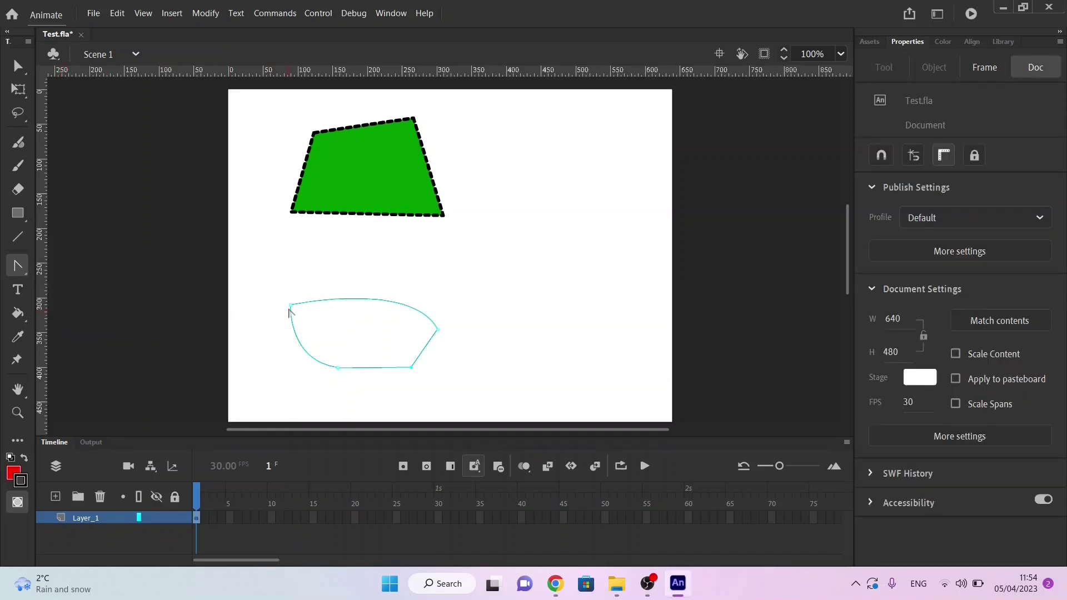
pyautogui.moveTo(291, 306); pyautogui.dragTo(304, 265)
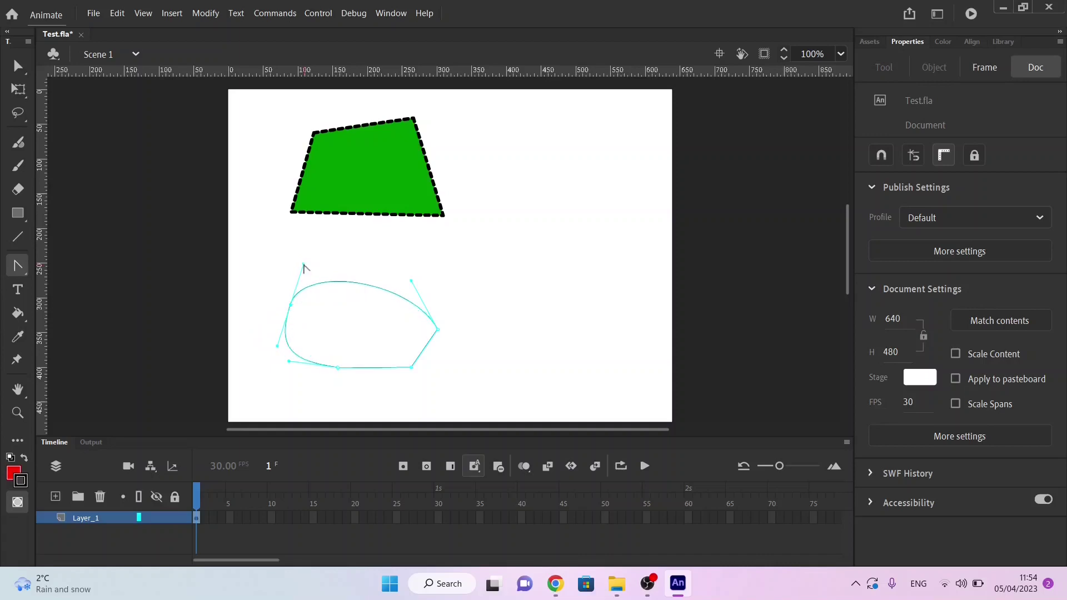
# Step: Return to the Pen tool and undo the smoothing of the outline's upper-left anchor point
pyautogui.click(14, 269)
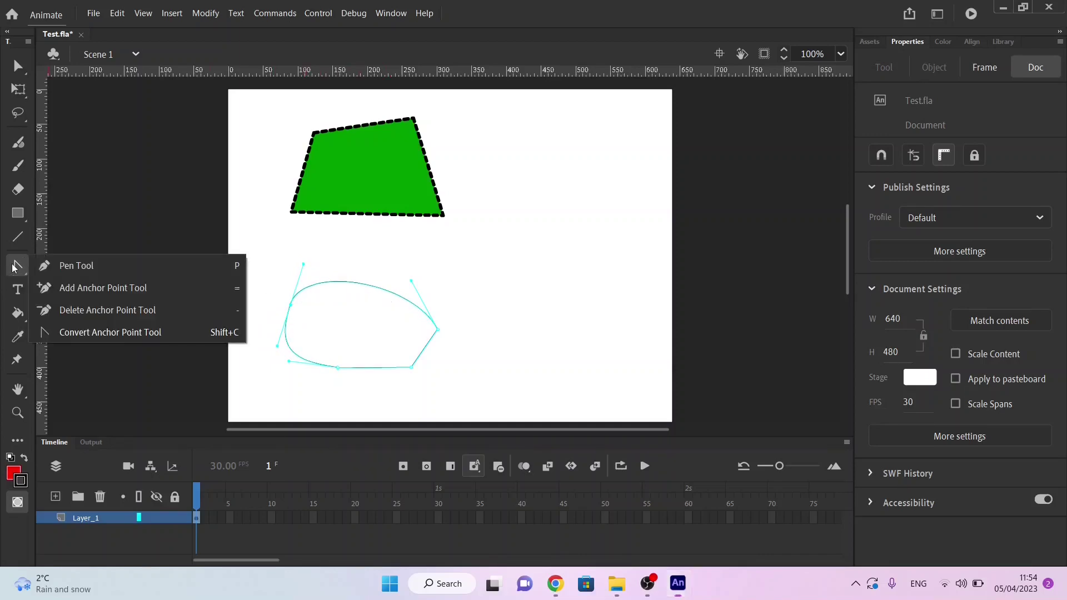
pyautogui.click(68, 267)
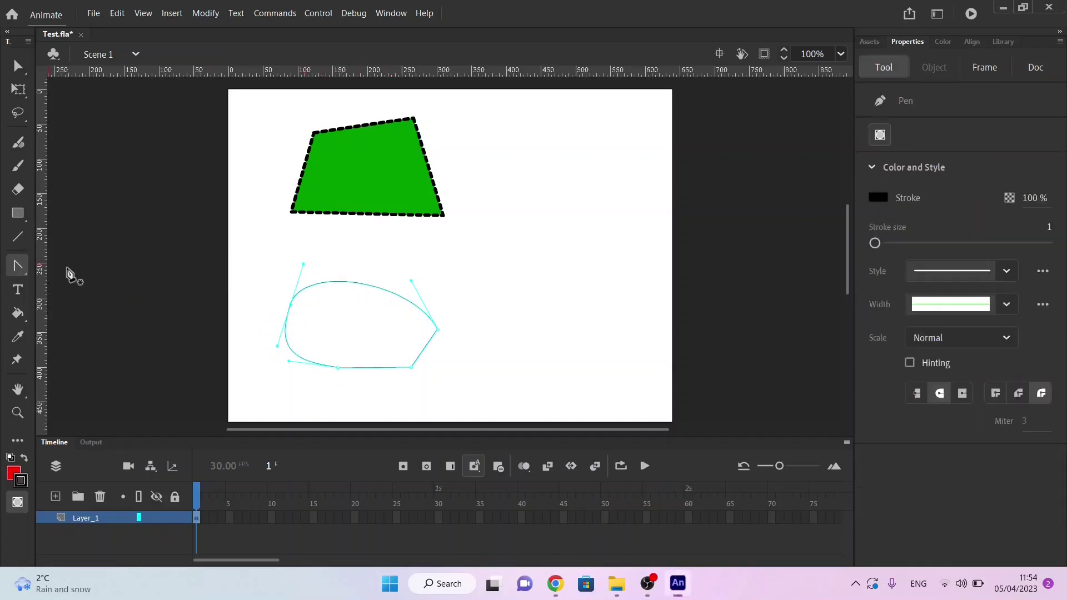
pyautogui.click(411, 280)
pyautogui.hotkey('ctrl', 'z')
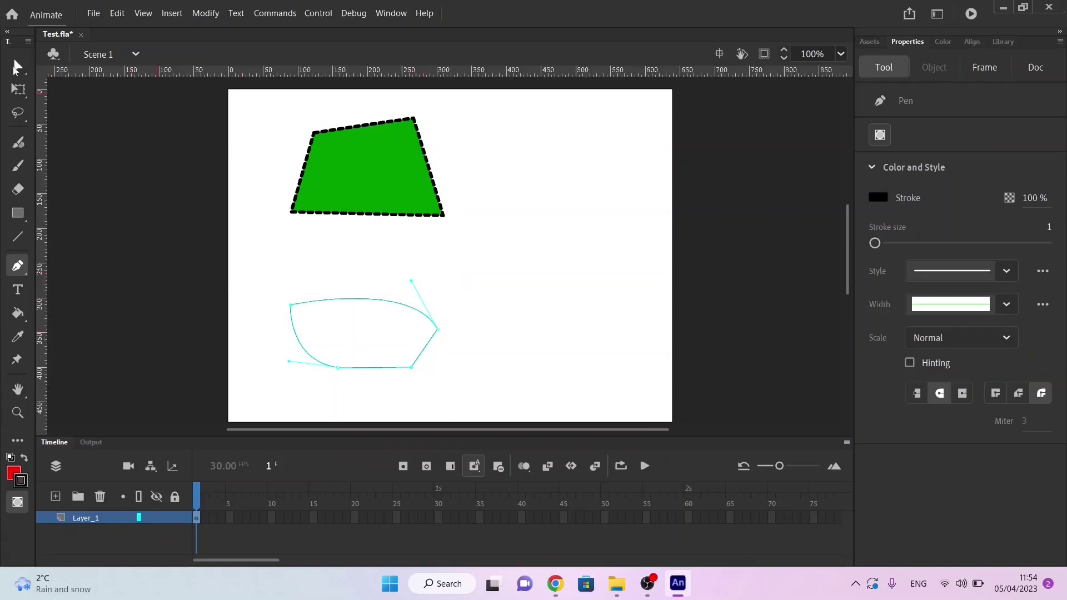
# Step: With the Subselection tool, pull the right anchor point's curve handle up and right, and shift the whole outline slightly right
pyautogui.click(16, 65)
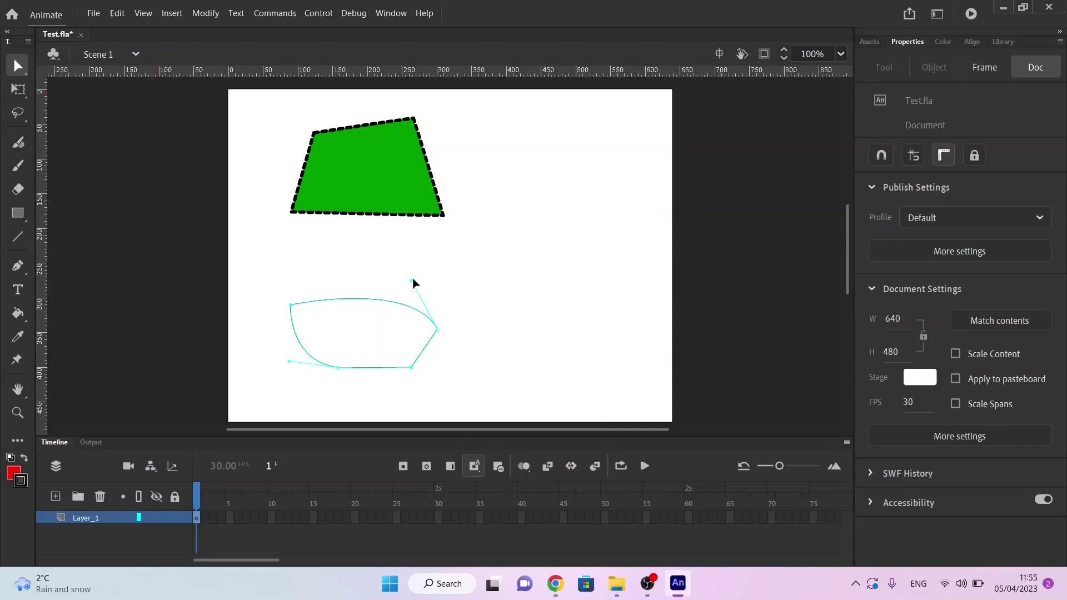
pyautogui.moveTo(412, 281); pyautogui.dragTo(458, 239)
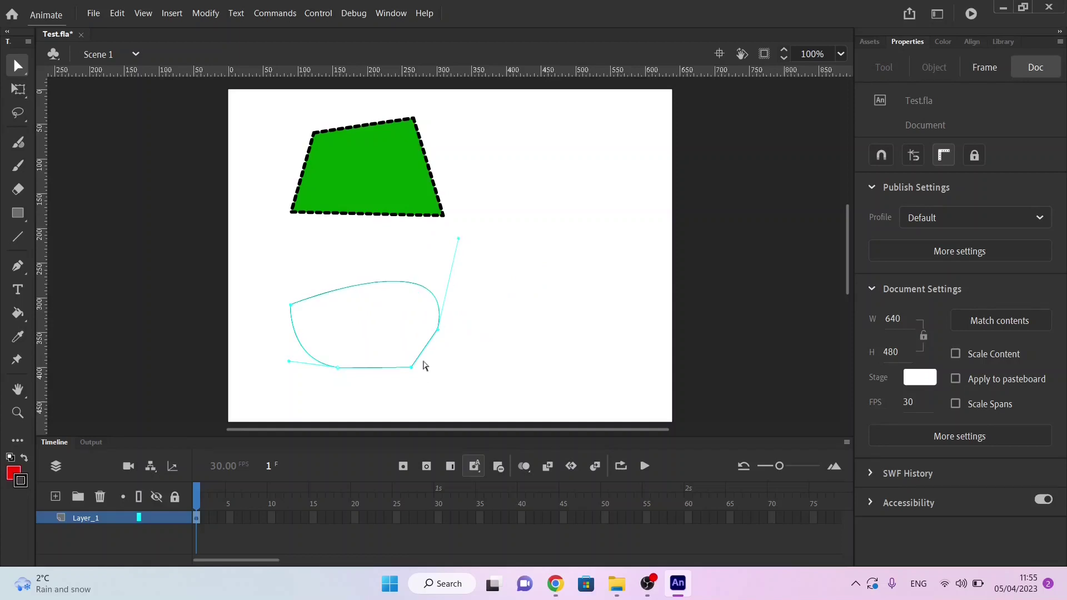
pyautogui.moveTo(424, 357); pyautogui.dragTo(433, 358)
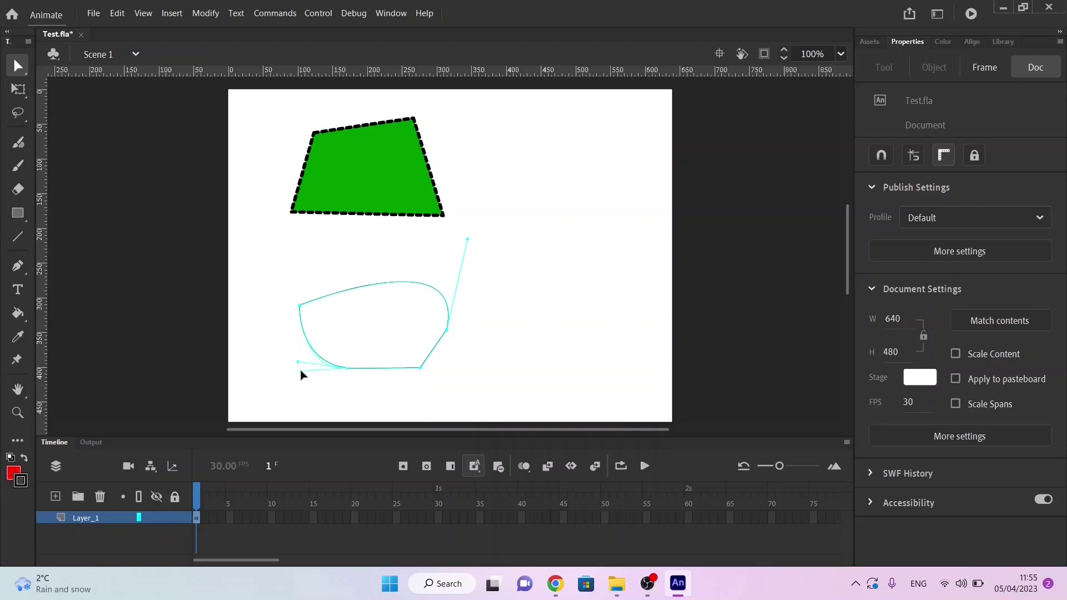
# Step: With the Subselection tool, move the outline's lower-right anchor point up and left toward the inside of the shape
pyautogui.click(347, 376)
pyautogui.click(358, 374)
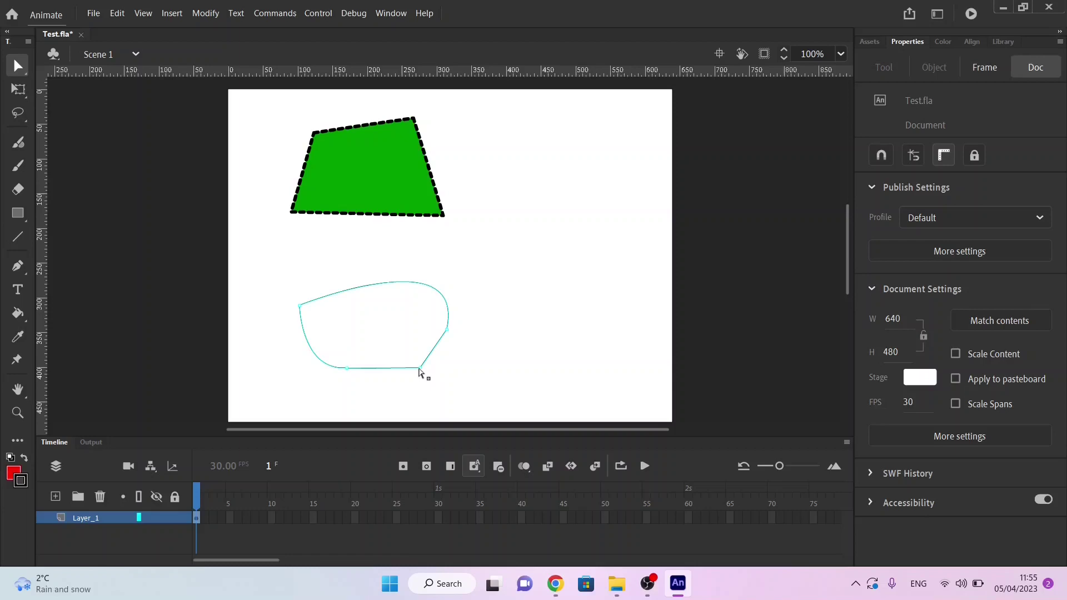
pyautogui.moveTo(421, 368); pyautogui.dragTo(395, 345)
# Step: Convert the moved anchor point to a smooth point, then angle its handles with the Subselection tool to form a wavy lower edge
pyautogui.click(17, 267)
pyautogui.click(49, 334)
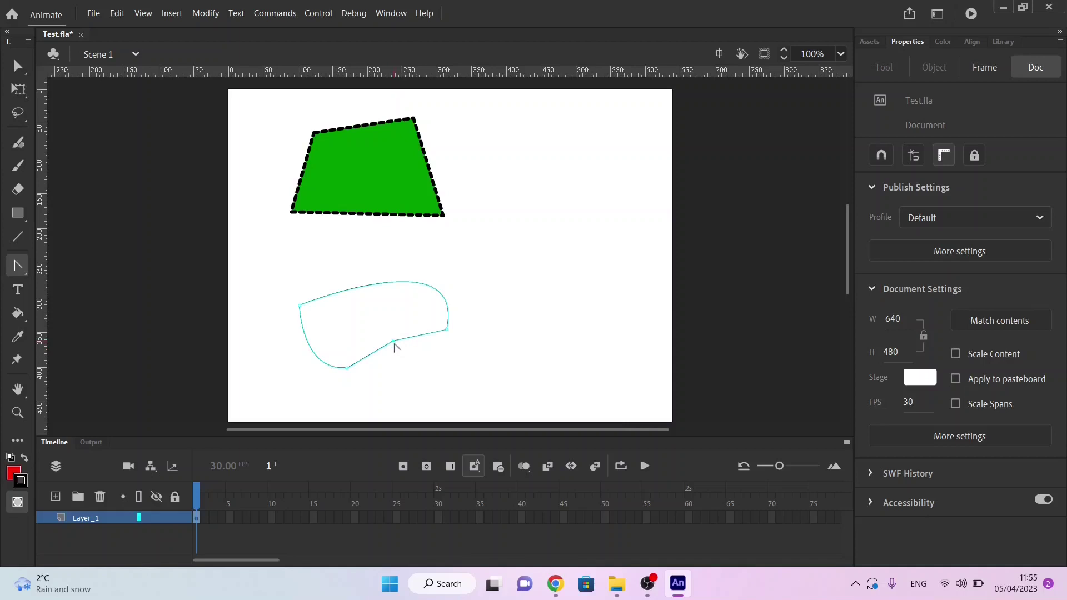
pyautogui.moveTo(394, 341)
pyautogui.mouseDown()
pyautogui.moveTo(398, 355)
pyautogui.moveTo(412, 339)
pyautogui.mouseUp()
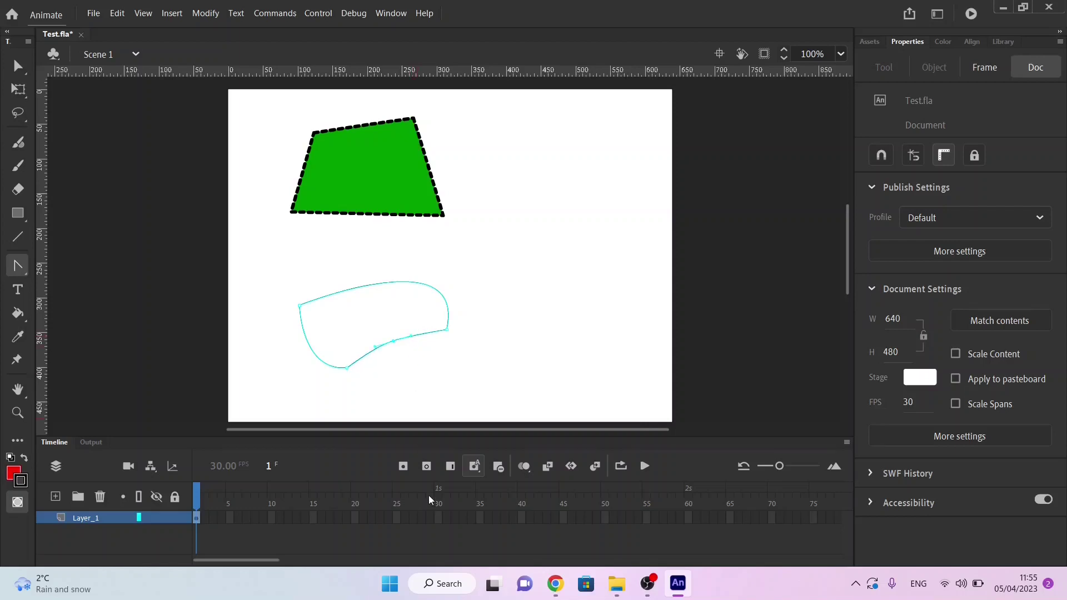
pyautogui.click(18, 67)
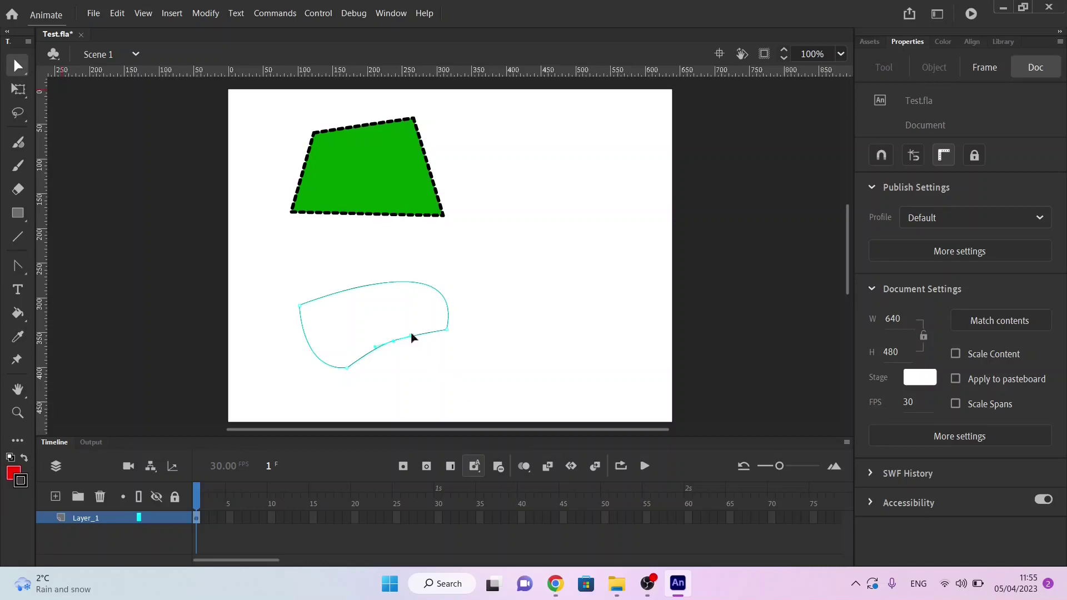
pyautogui.moveTo(413, 339); pyautogui.dragTo(411, 368)
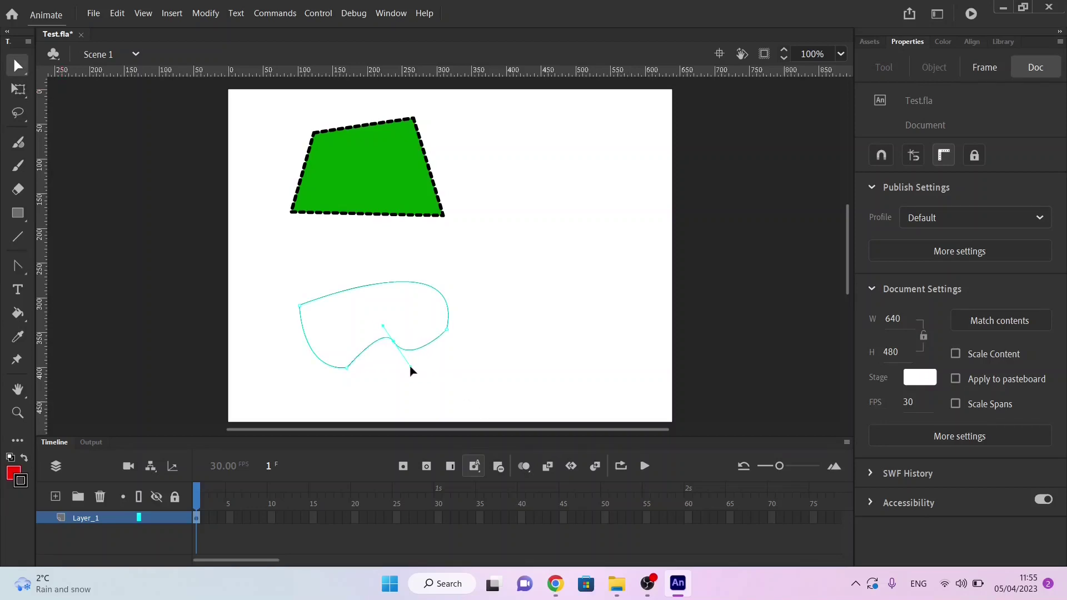
pyautogui.click(336, 389)
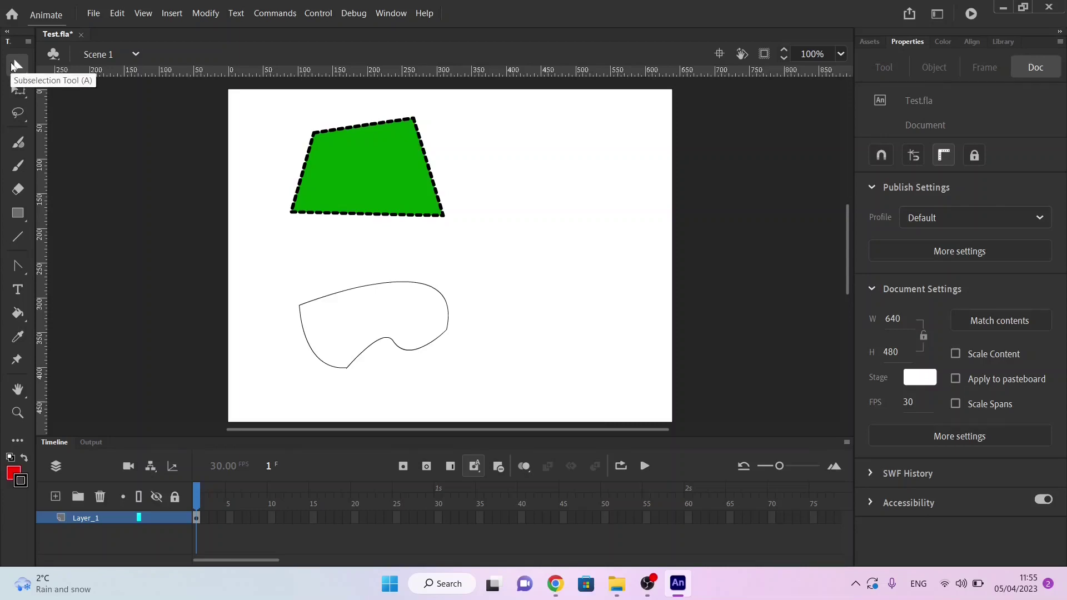
# Step: Switch to the Google Docs checklist and check off Create vector objects, Control object properties, and Stroke and fill settings
pyautogui.hotkey('alt', 'Tab')
pyautogui.hotkey('alt', 'Tab')
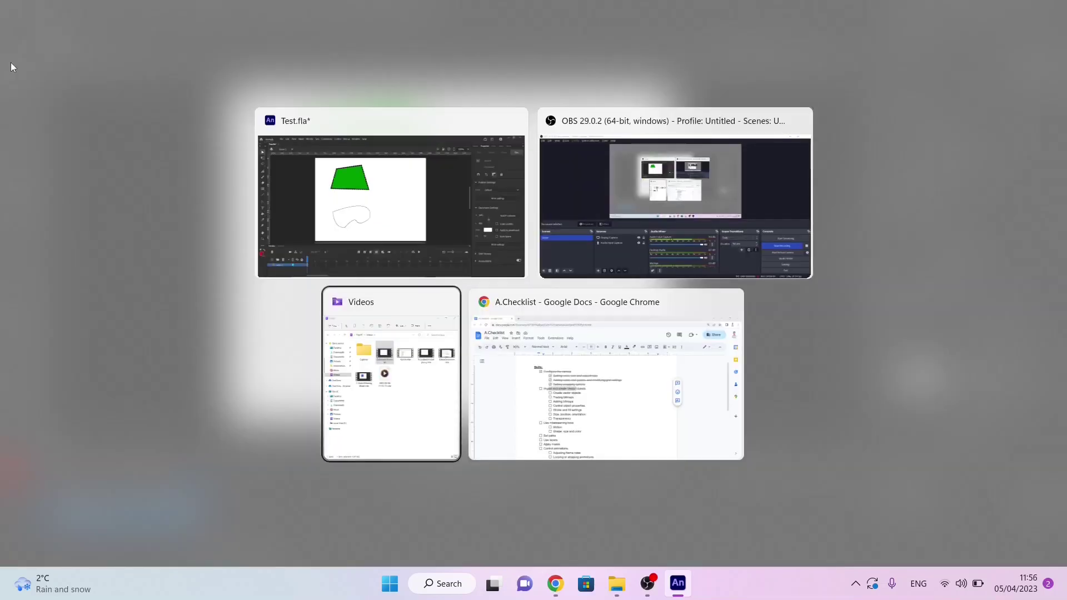
pyautogui.hotkey('alt', 'Tab')
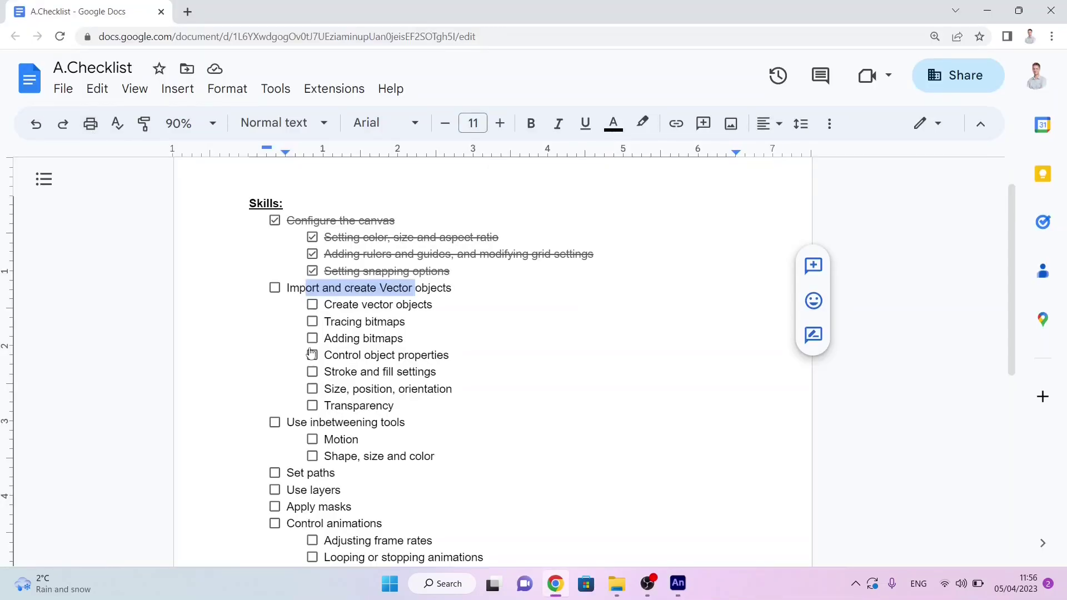
pyautogui.click(312, 305)
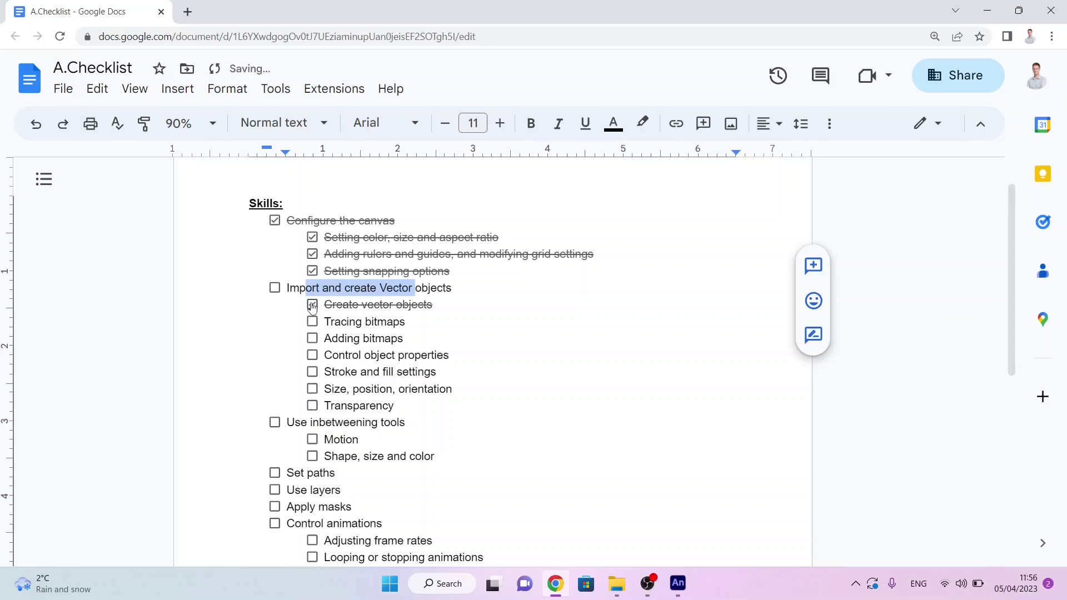
pyautogui.click(312, 357)
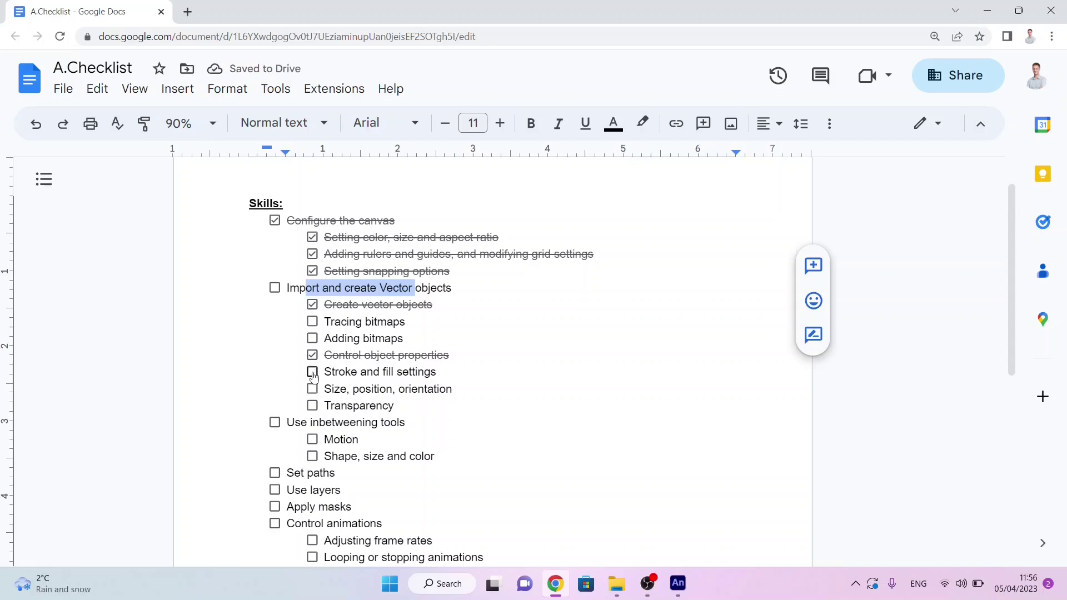
pyautogui.click(313, 373)
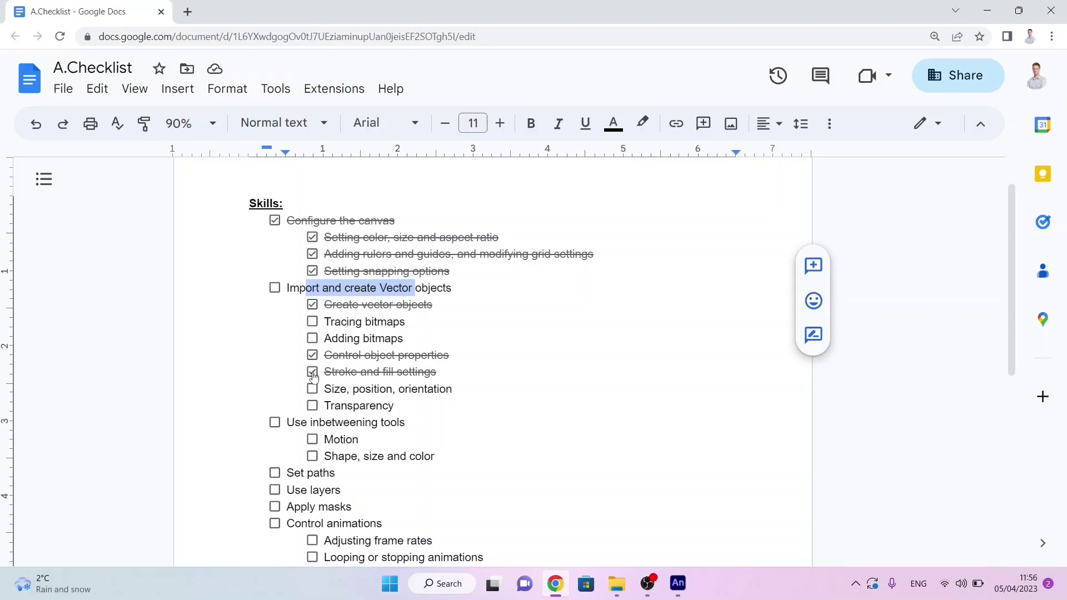
# Step: Import Mole.jpg from the Temp folder onto the Animate stage and position it at about X 378, Y 63
pyautogui.hotkey('alt', 'Tab')
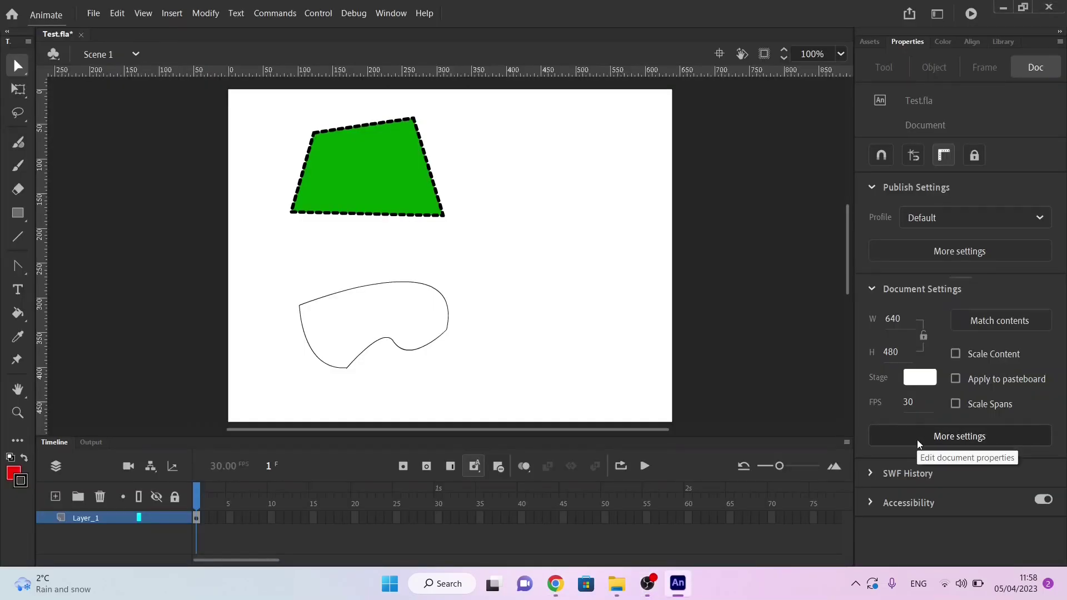
pyautogui.hotkey('alt', 'Tab')
pyautogui.hotkey('alt', 'Tab')
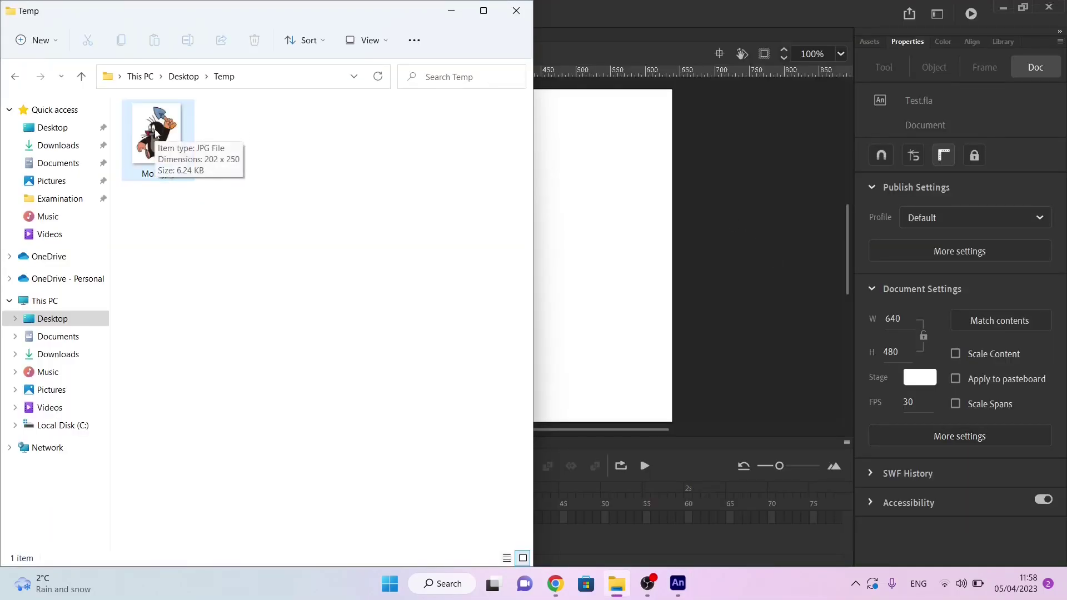
pyautogui.moveTo(156, 133); pyautogui.dragTo(579, 244)
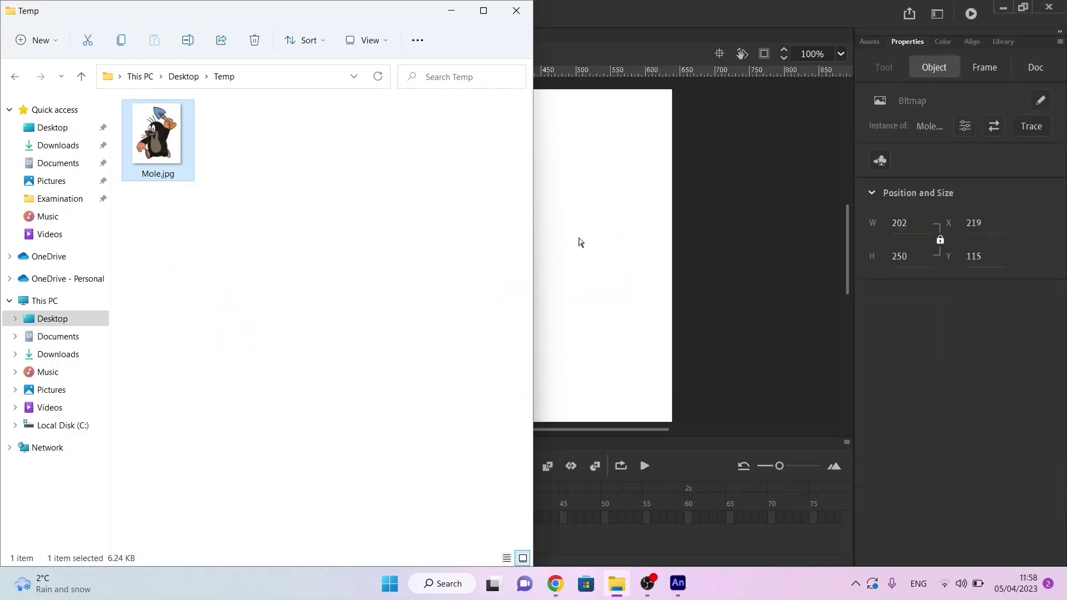
pyautogui.hotkey('alt', 'Tab')
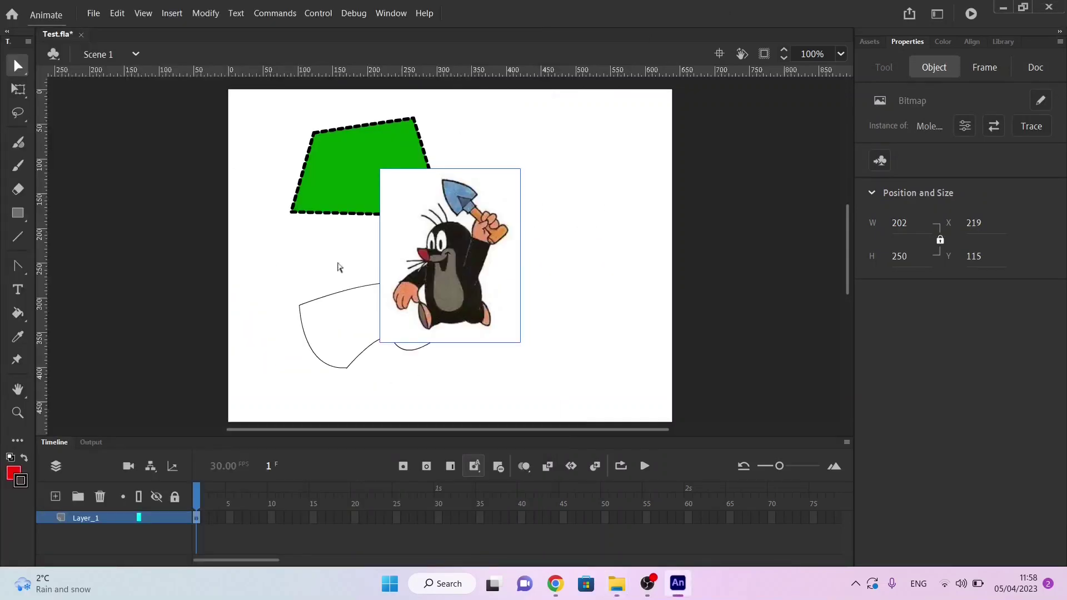
pyautogui.moveTo(433, 270); pyautogui.dragTo(546, 234)
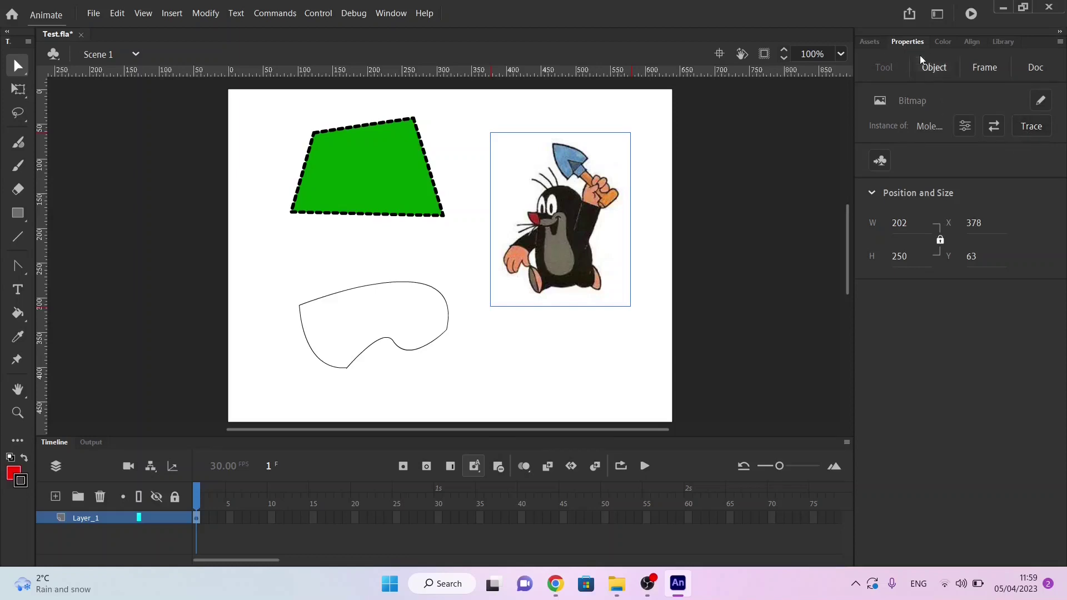
# Step: Trace the mole bitmap with color threshold 100, minimum area 8 pixels, and Normal corner threshold and curve fit
pyautogui.click(1032, 126)
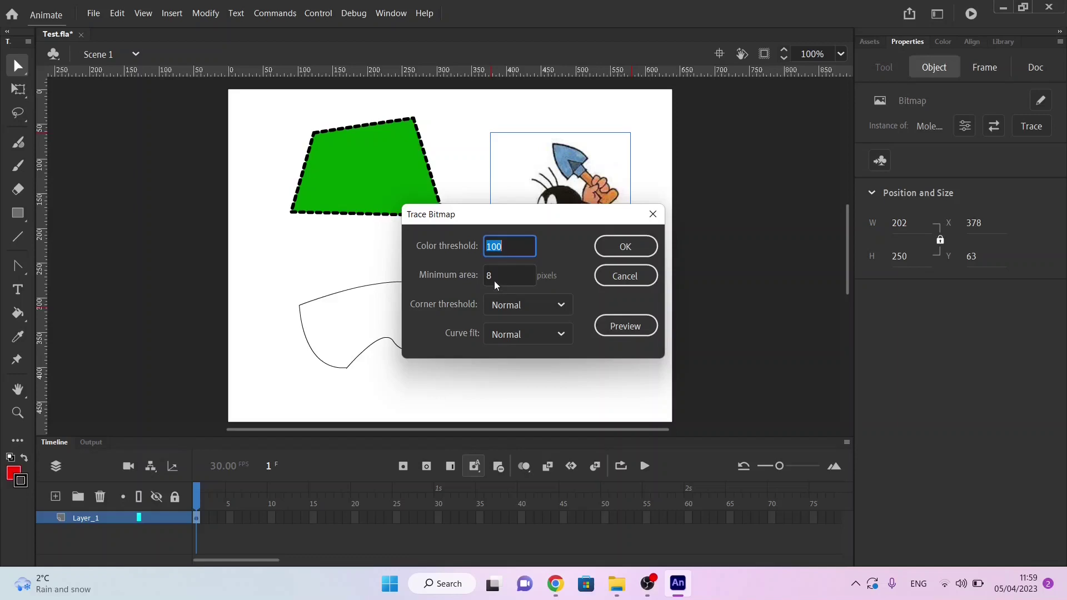
pyautogui.click(626, 247)
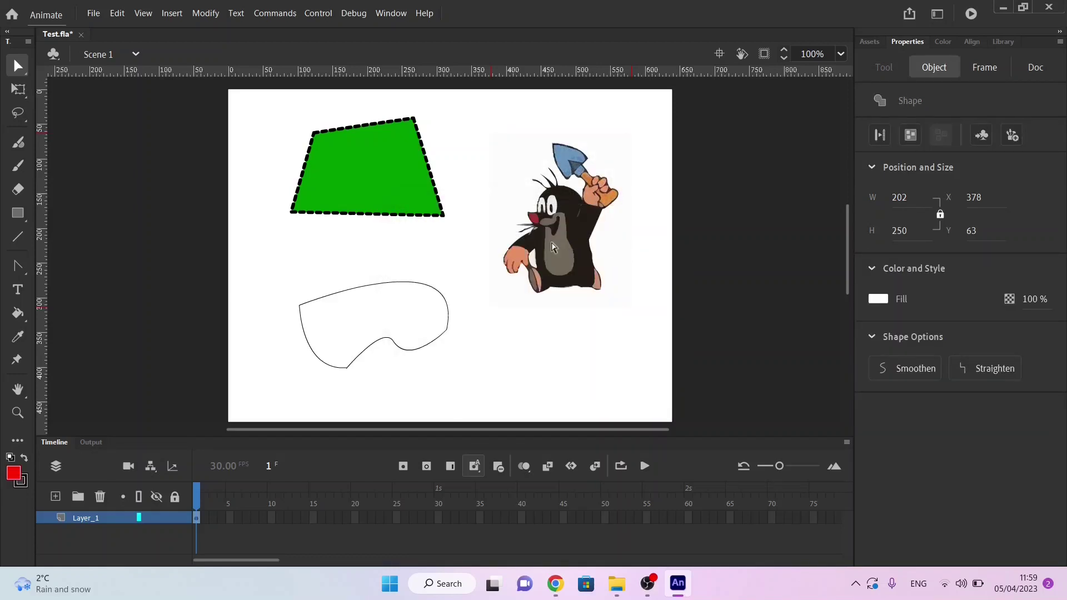
# Step: Move the traced grey belly shape below and left of the mole, and show the anchor points of its remaining outline
pyautogui.hotkey('ctrl', 'shift', 'a')
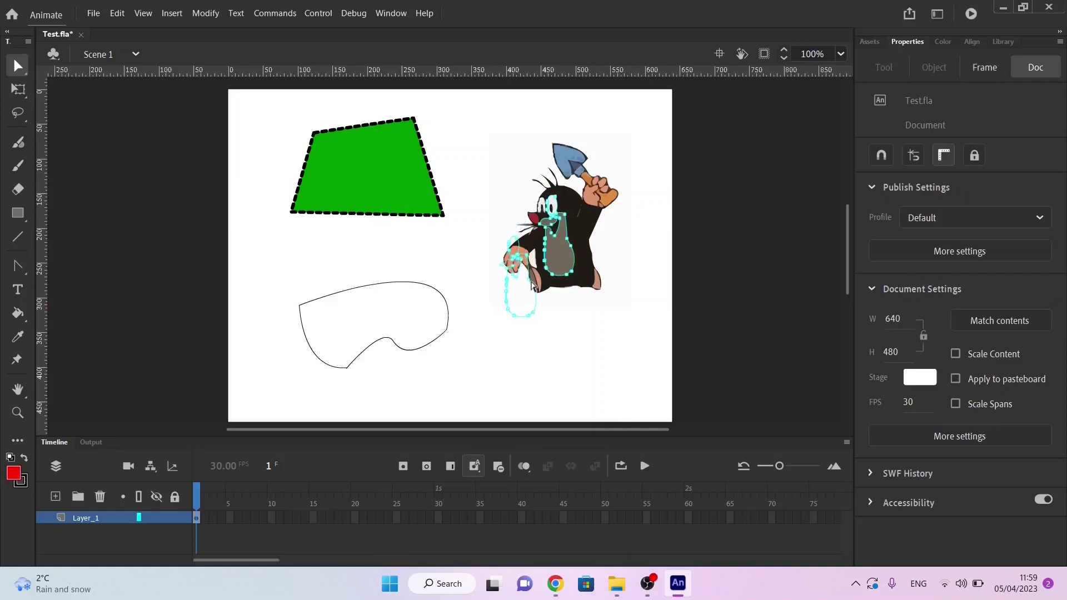
pyautogui.moveTo(559, 245)
pyautogui.mouseDown()
pyautogui.moveTo(496, 376)
pyautogui.moveTo(487, 366)
pyautogui.mouseUp()
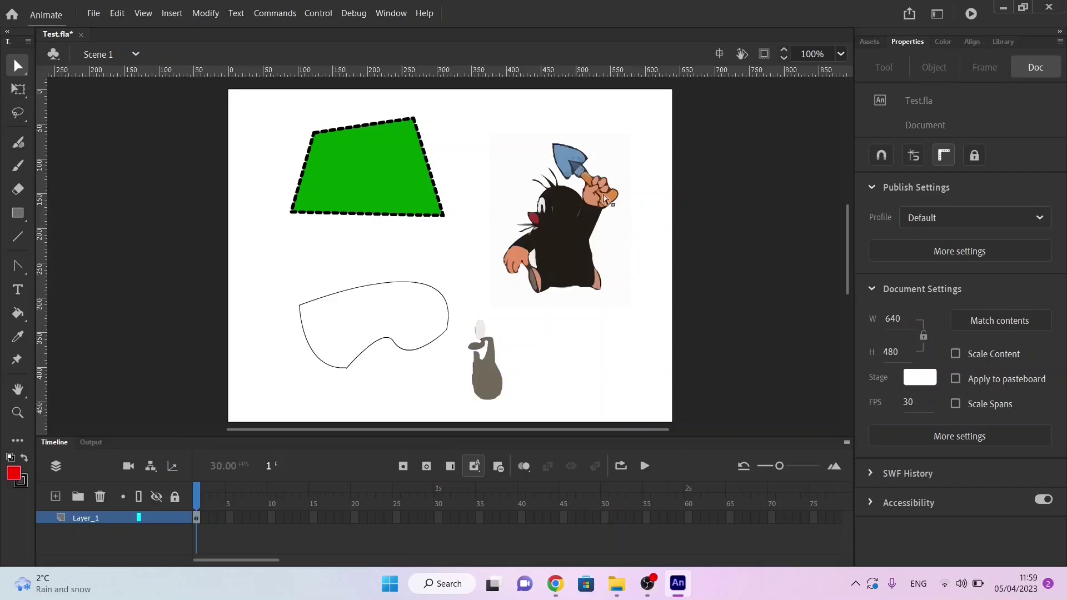
pyautogui.click(609, 197)
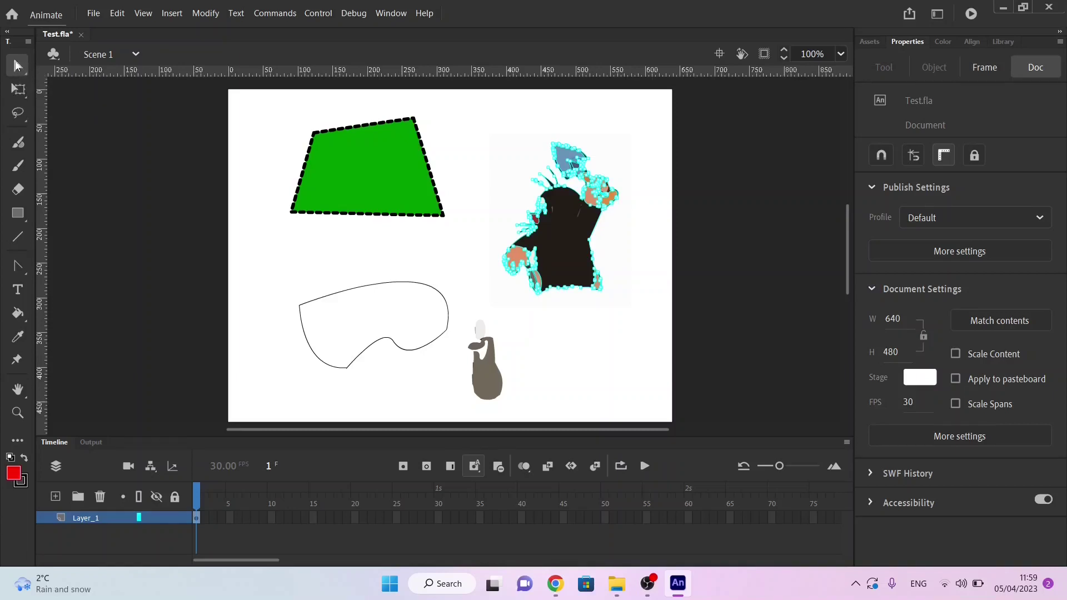
# Step: With the Selection tool, select the traced white background around the mole and delete it
pyautogui.click(18, 67)
pyautogui.click(58, 66)
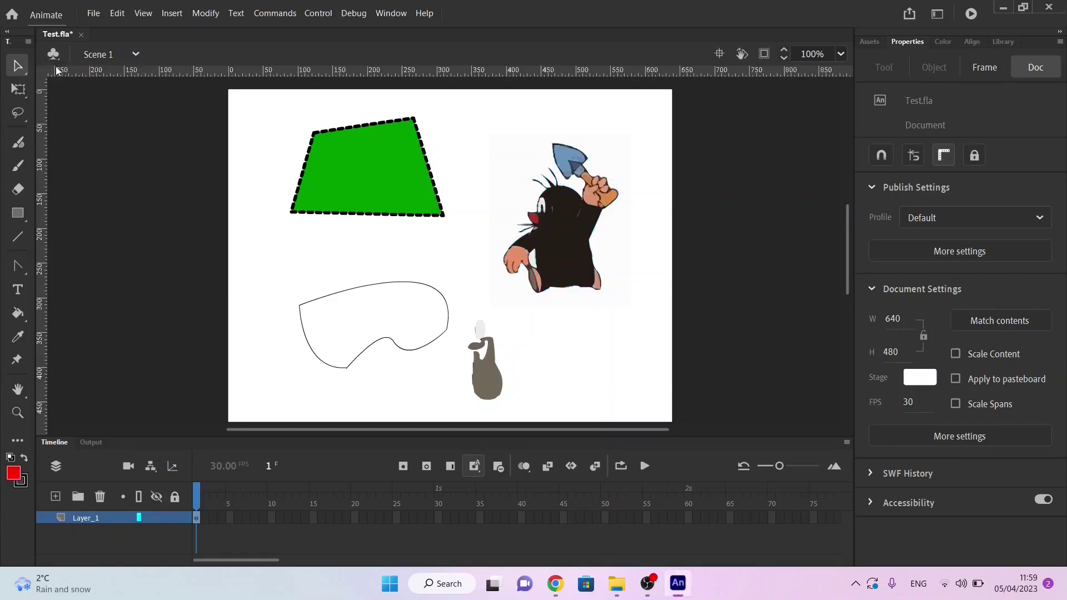
pyautogui.click(595, 149)
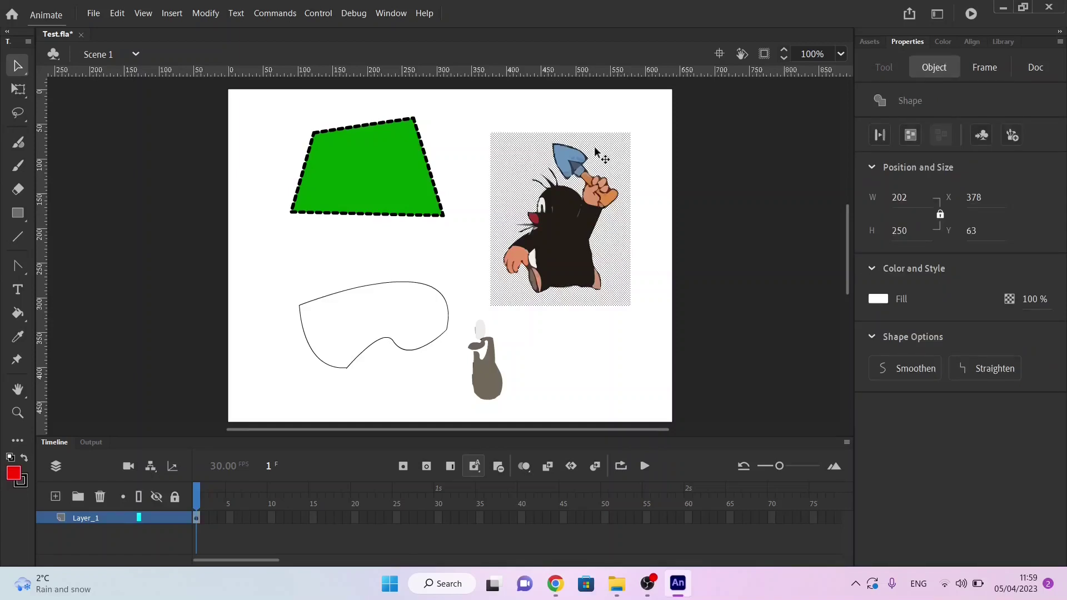
pyautogui.click(595, 148)
# Step: Change the fill of the mole's black body to a pinkish-red swatch and deselect it
pyautogui.click(554, 254)
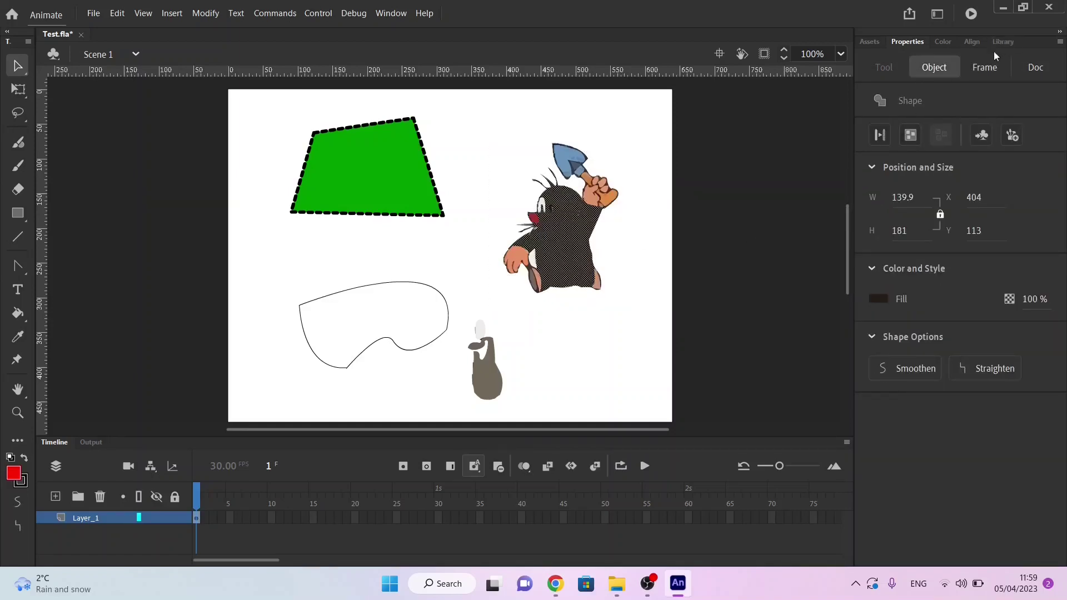
pyautogui.click(874, 299)
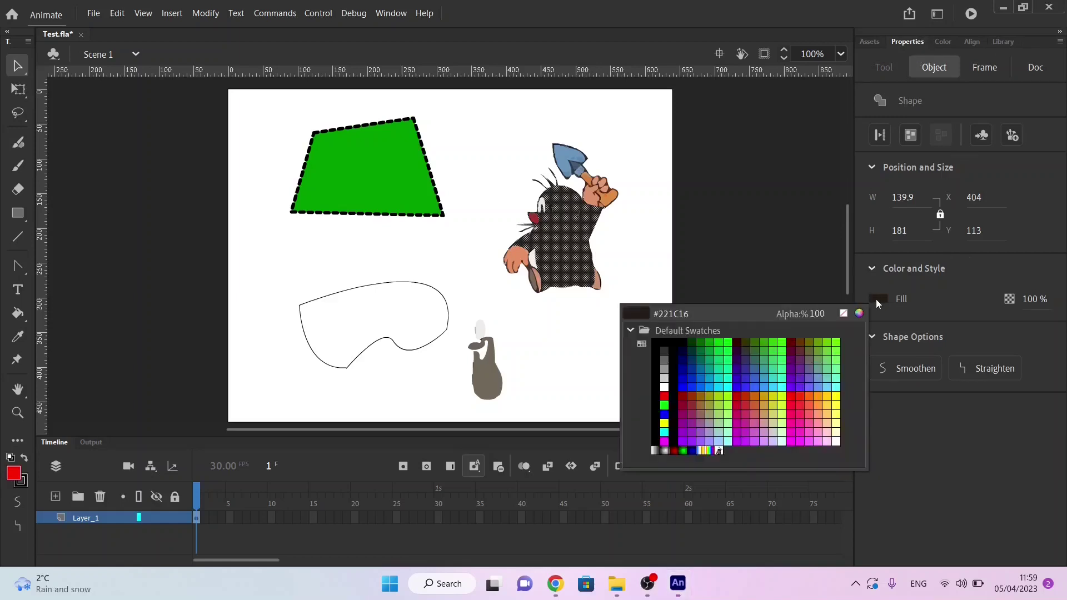
pyautogui.click(801, 413)
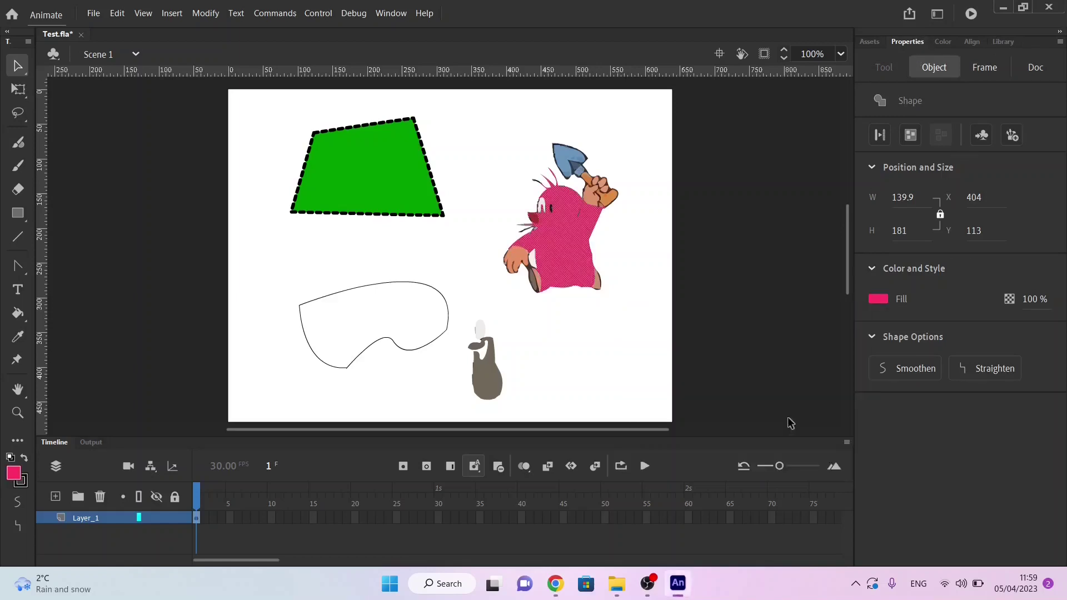
pyautogui.click(634, 386)
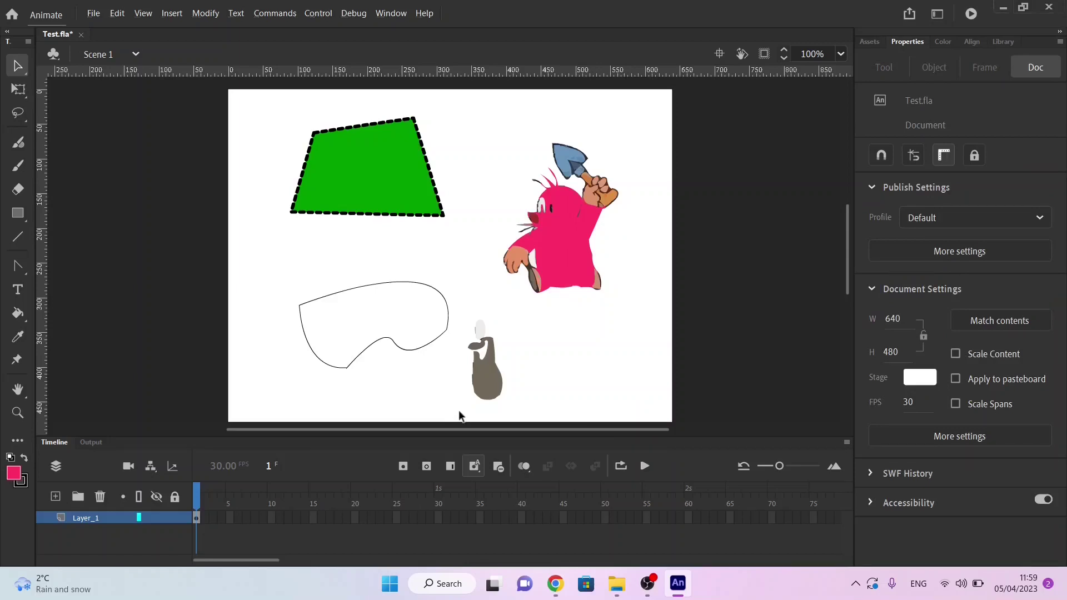
# Step: Switch to Chrome, close the image search page, and check off Adding bitmaps and Tracing bitmaps in the checklist
pyautogui.hotkey('alt', 'Tab')
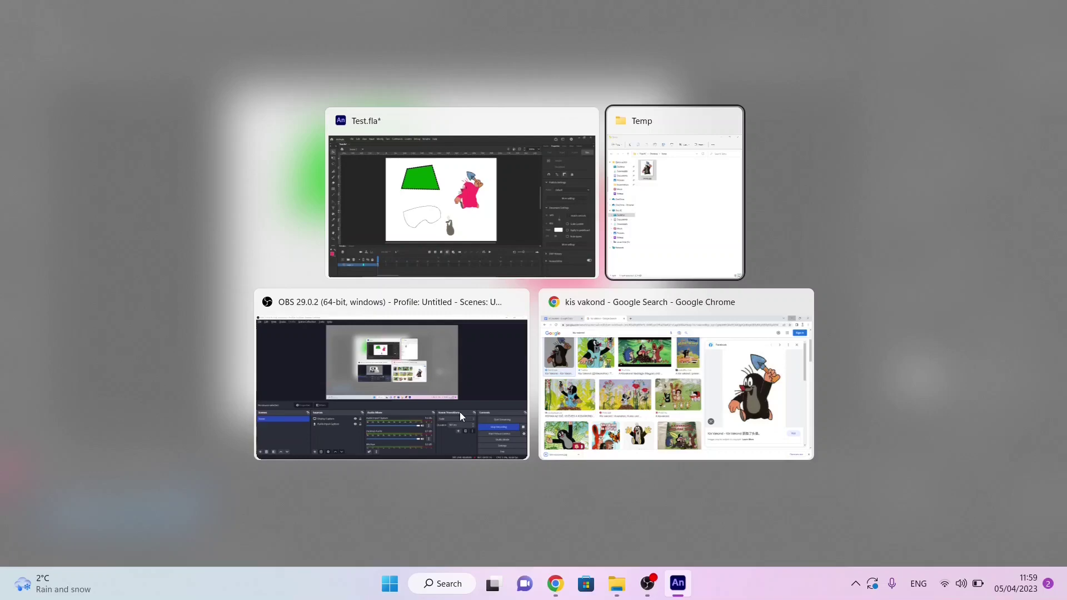
pyautogui.hotkey('alt', 'Tab')
pyautogui.hotkey('alt', 'Tab')
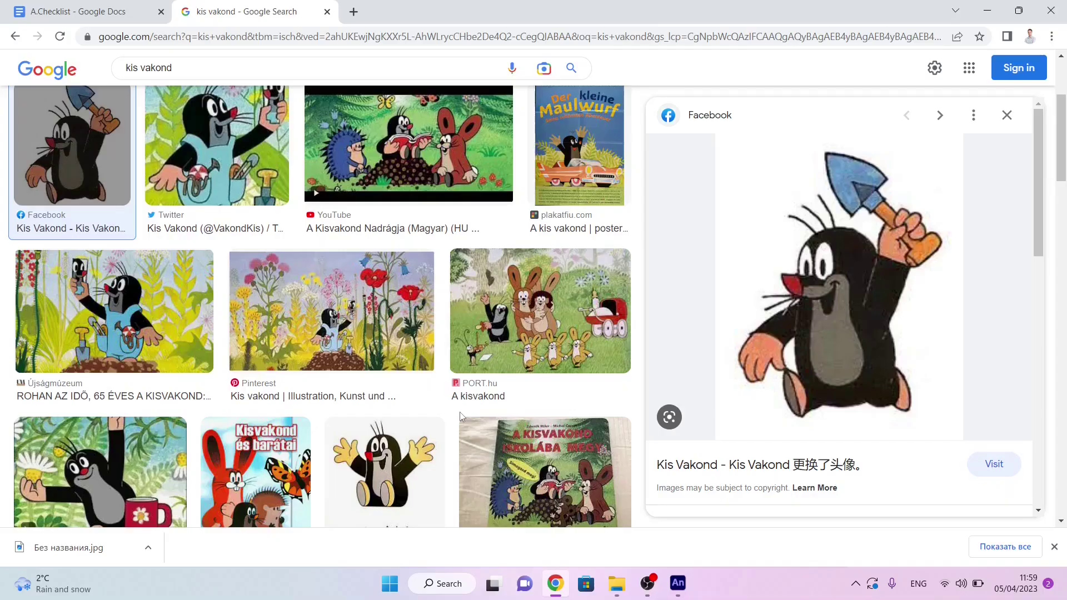
pyautogui.click(326, 13)
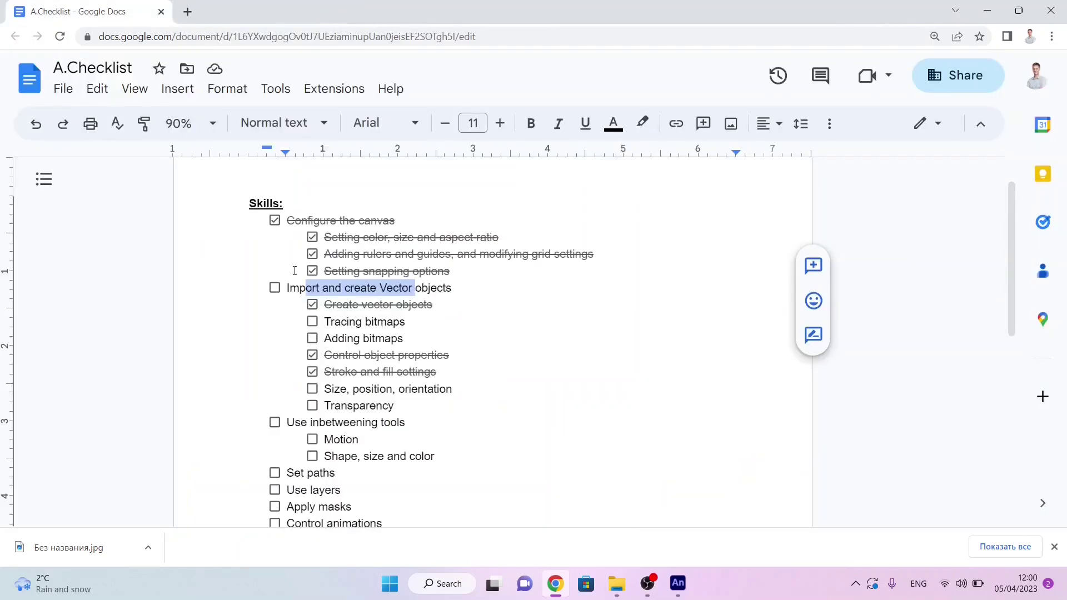
pyautogui.click(313, 342)
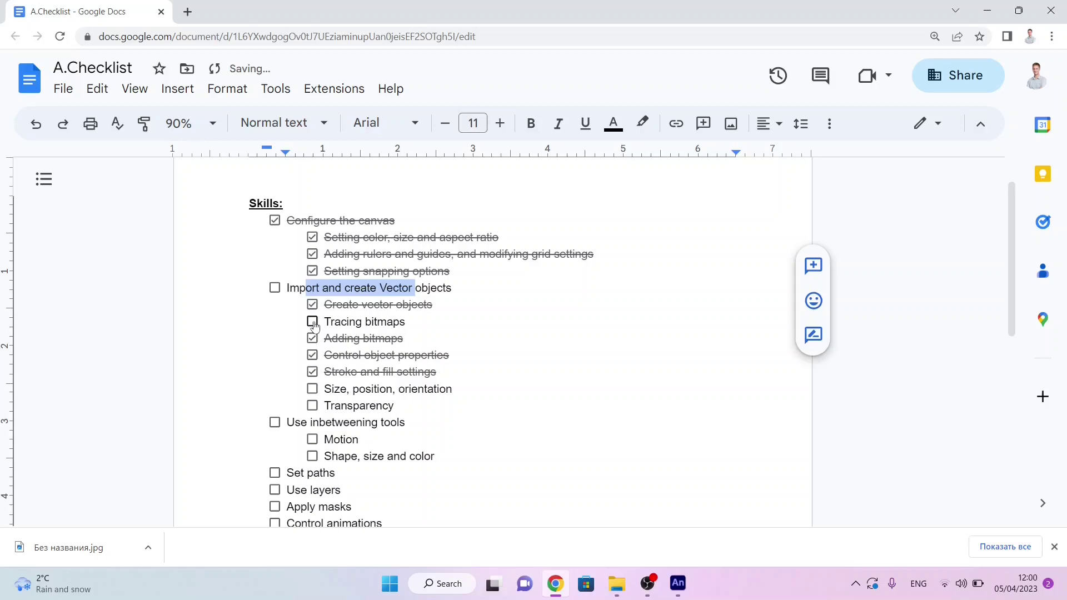
pyautogui.click(313, 324)
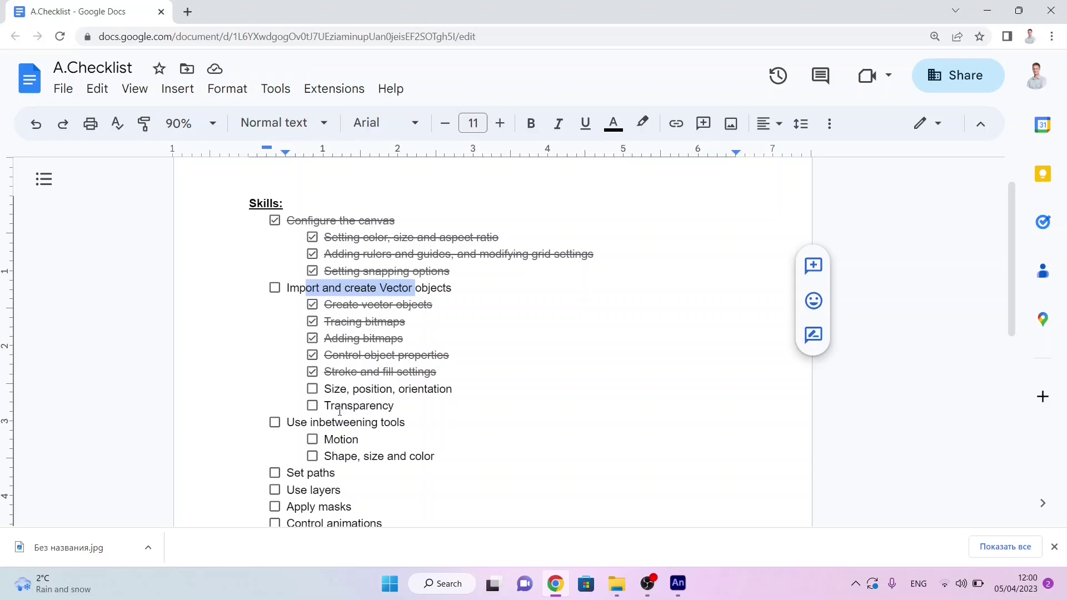
# Step: Switch to Animate and delete the pink mole, the curved outline and the grey belly shape, keeping the green quadrilateral
pyautogui.hotkey('alt', 'Tab')
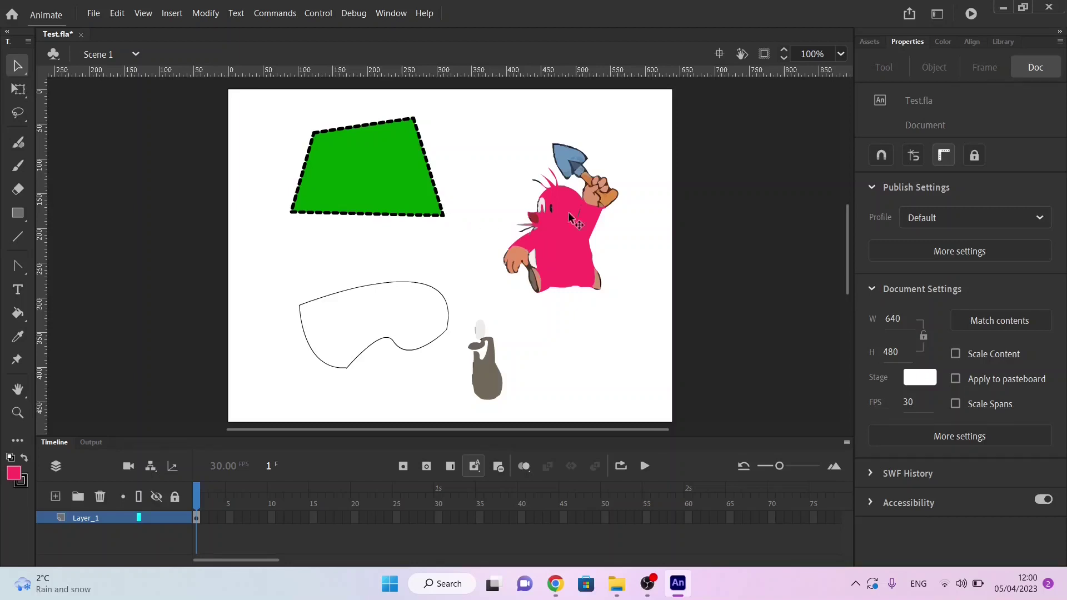
pyautogui.click(590, 224)
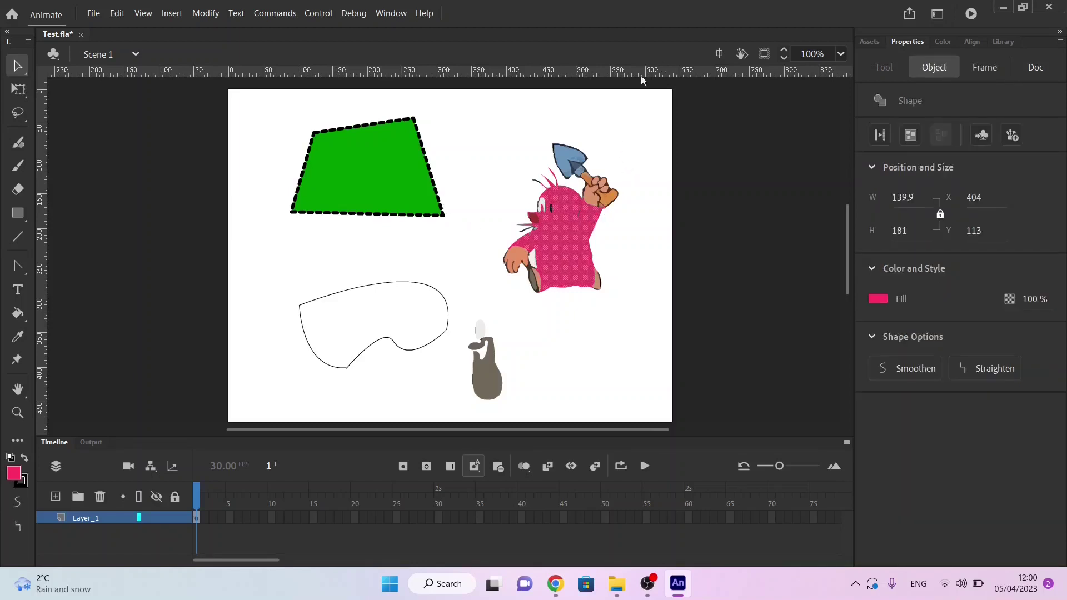
pyautogui.moveTo(649, 109); pyautogui.dragTo(498, 318)
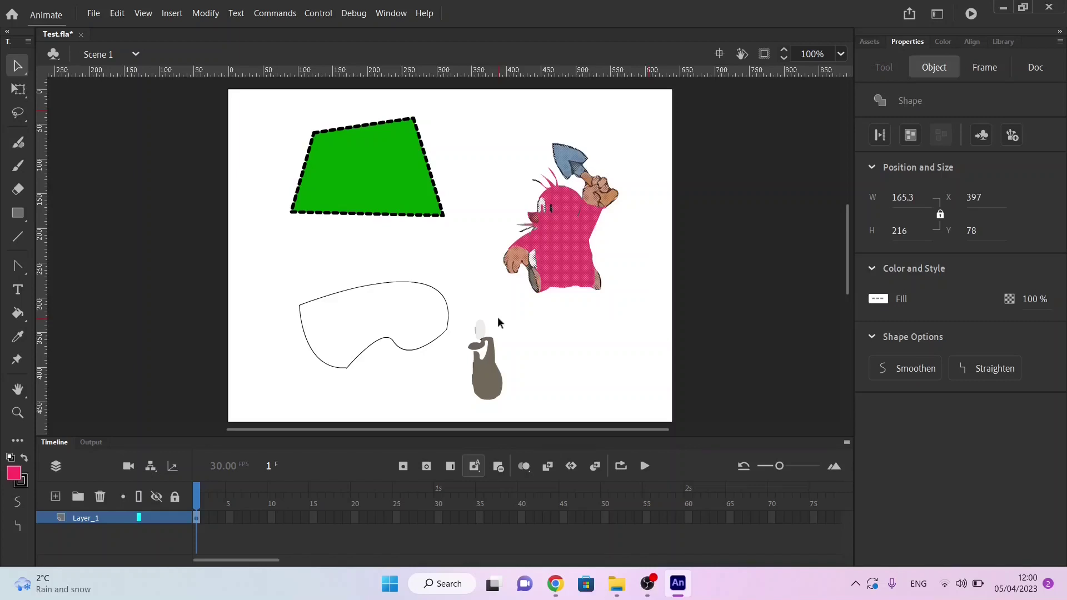
pyautogui.press('Delete')
pyautogui.moveTo(283, 263); pyautogui.dragTo(530, 424)
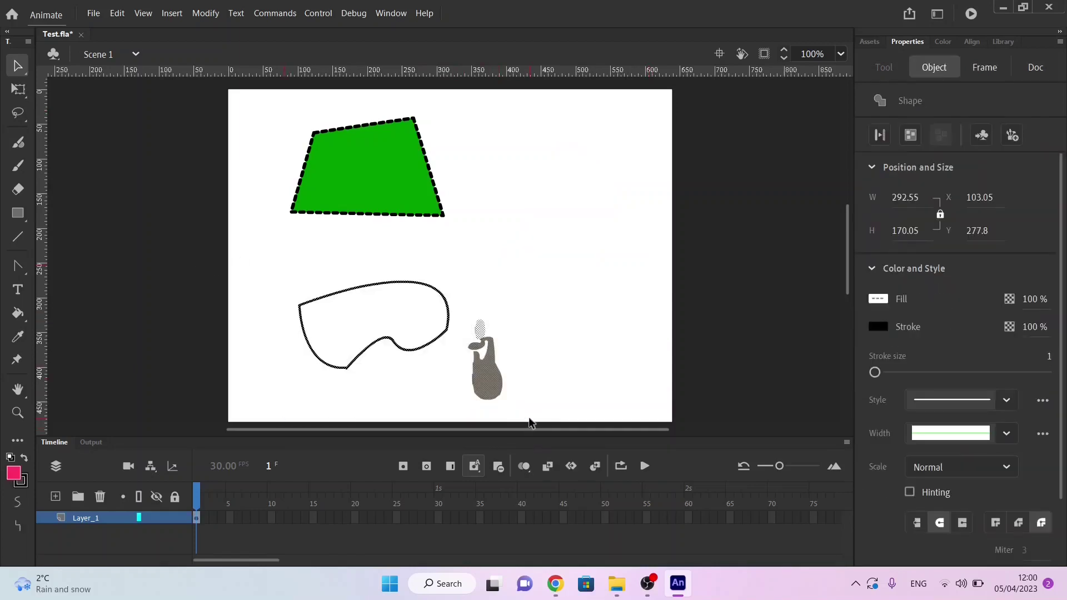
pyautogui.press('Delete')
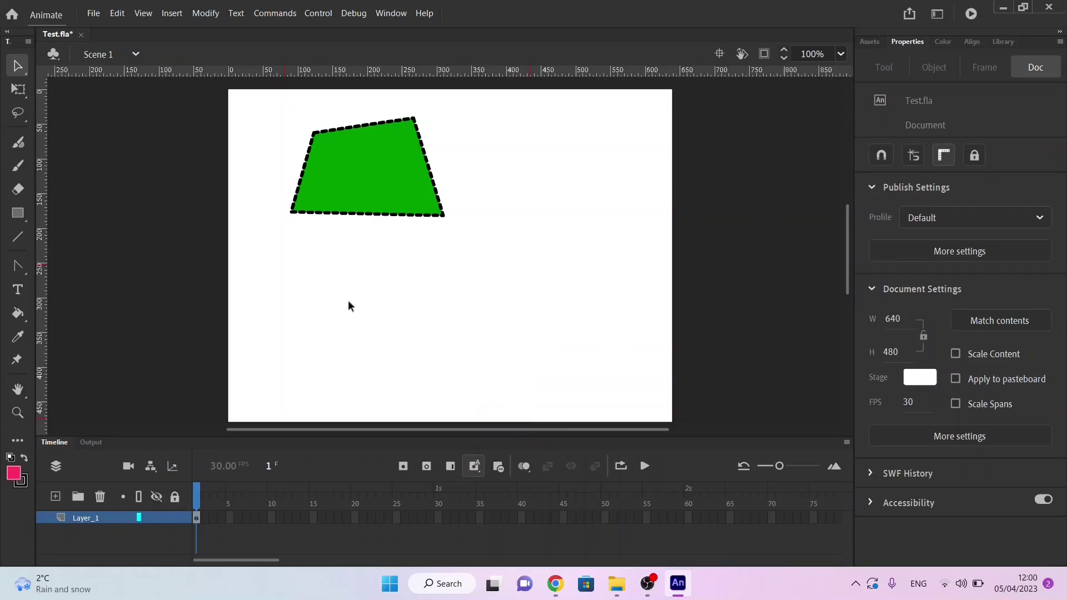
# Step: Select the green quadrilateral with the Free Transform tool and move it down to about X 102, Y 100
pyautogui.click(24, 92)
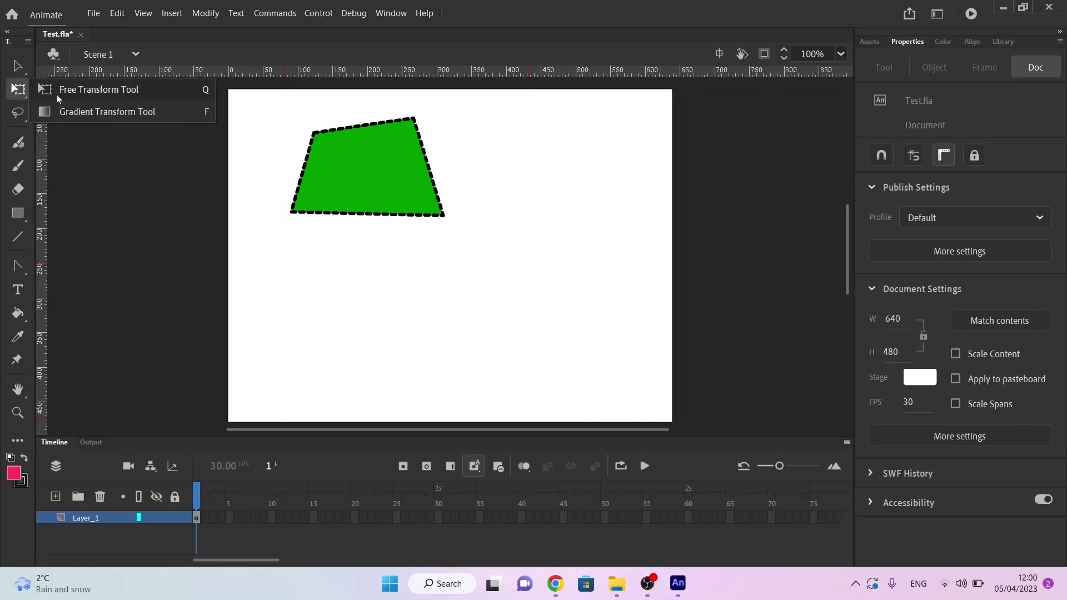
pyautogui.click(58, 99)
pyautogui.click(384, 161)
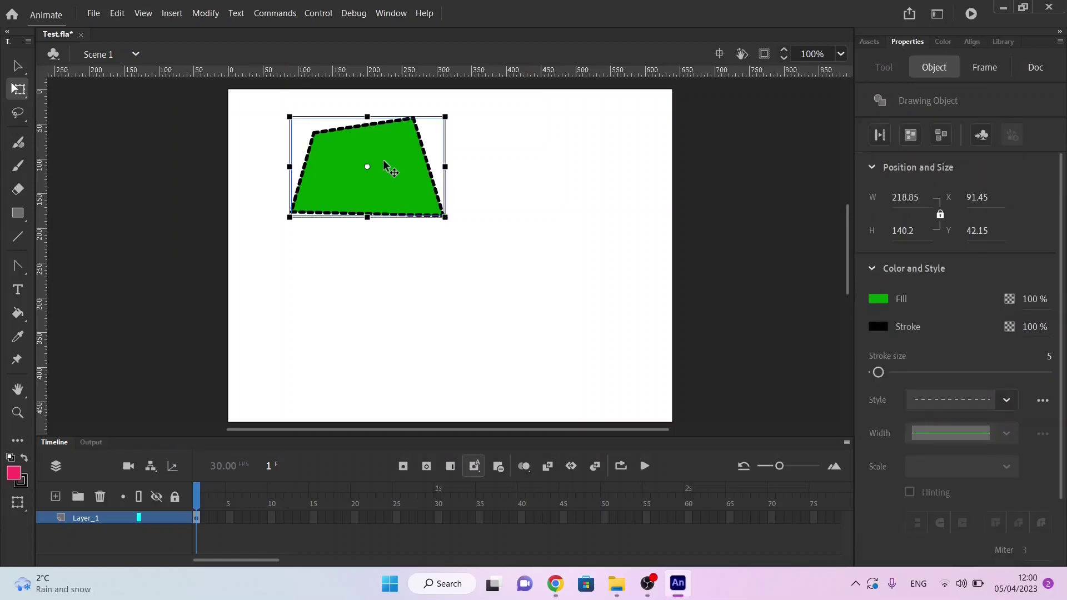
pyautogui.moveTo(384, 161); pyautogui.dragTo(390, 196)
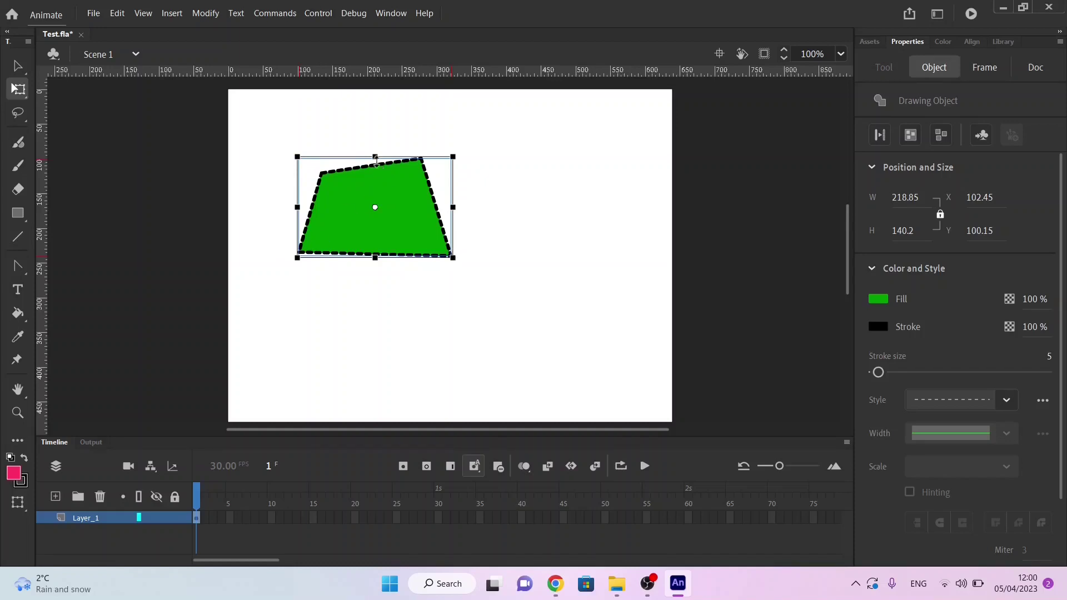
# Step: Stretch the green quadrilateral vertically and horizontally, and scale it to about 331 wide by 209 high
pyautogui.moveTo(375, 156)
pyautogui.mouseDown()
pyautogui.moveTo(374, 132)
pyautogui.moveTo(357, 304)
pyautogui.moveTo(377, 231)
pyautogui.moveTo(378, 138)
pyautogui.mouseUp()
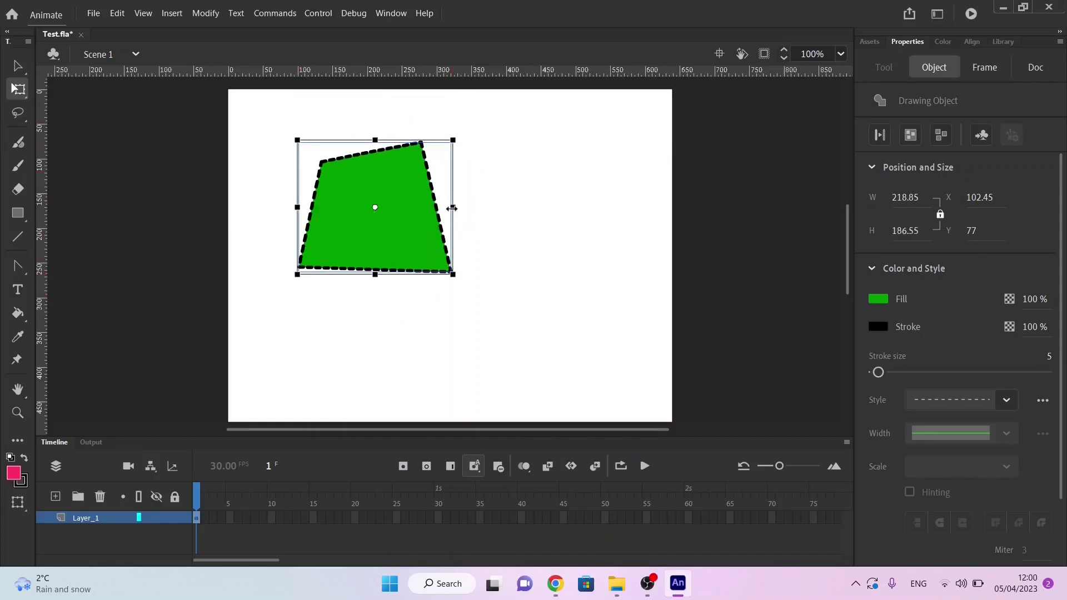
pyautogui.moveTo(452, 208)
pyautogui.mouseDown()
pyautogui.moveTo(517, 209)
pyautogui.moveTo(462, 208)
pyautogui.mouseUp()
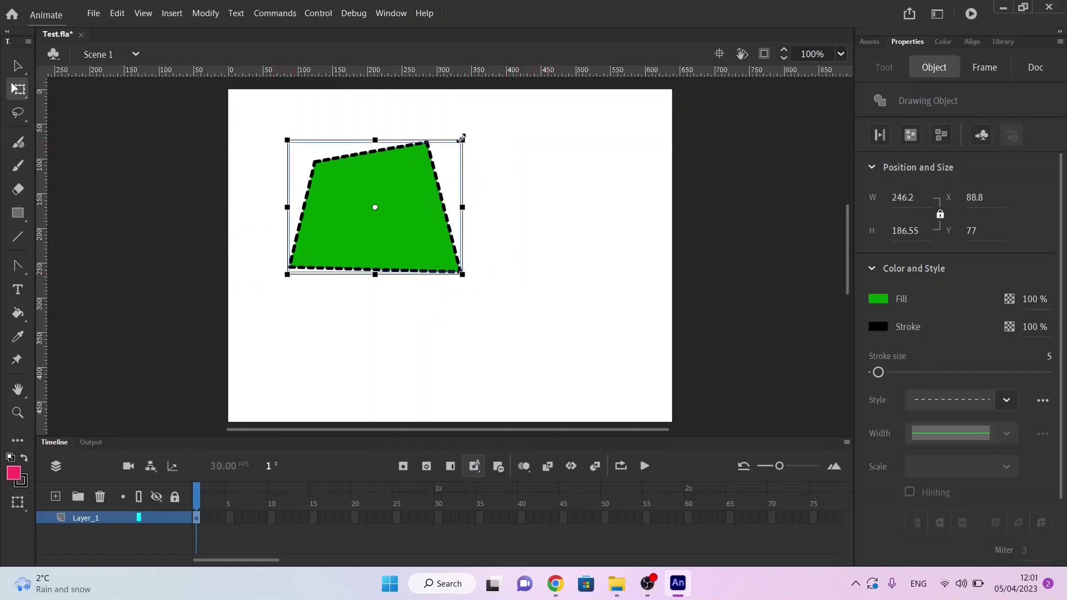
pyautogui.moveTo(461, 138); pyautogui.dragTo(472, 196)
pyautogui.moveTo(463, 207); pyautogui.dragTo(492, 233)
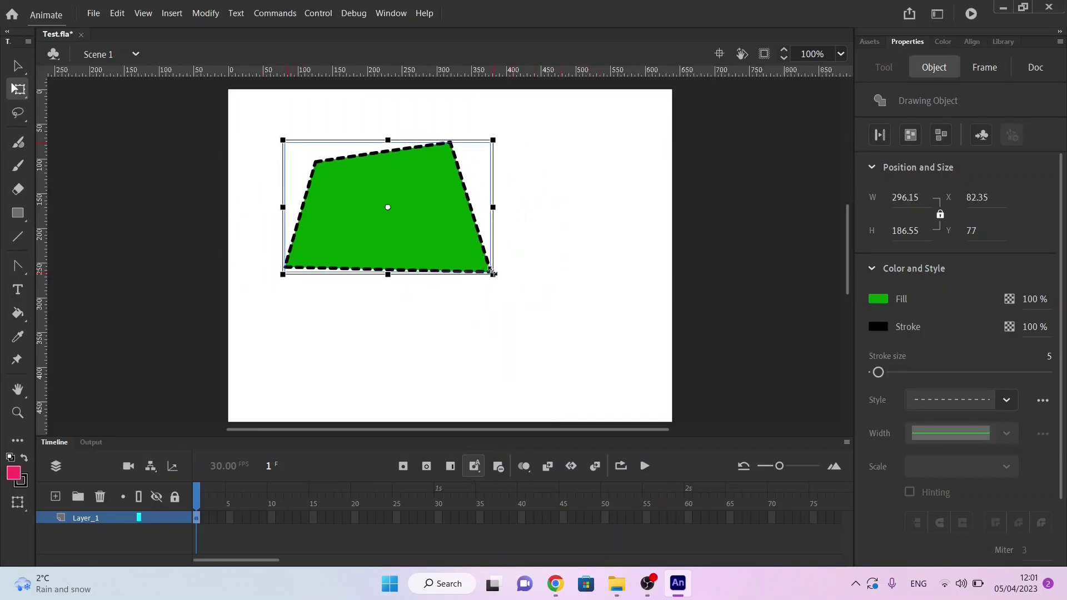
pyautogui.moveTo(493, 273); pyautogui.dragTo(505, 317)
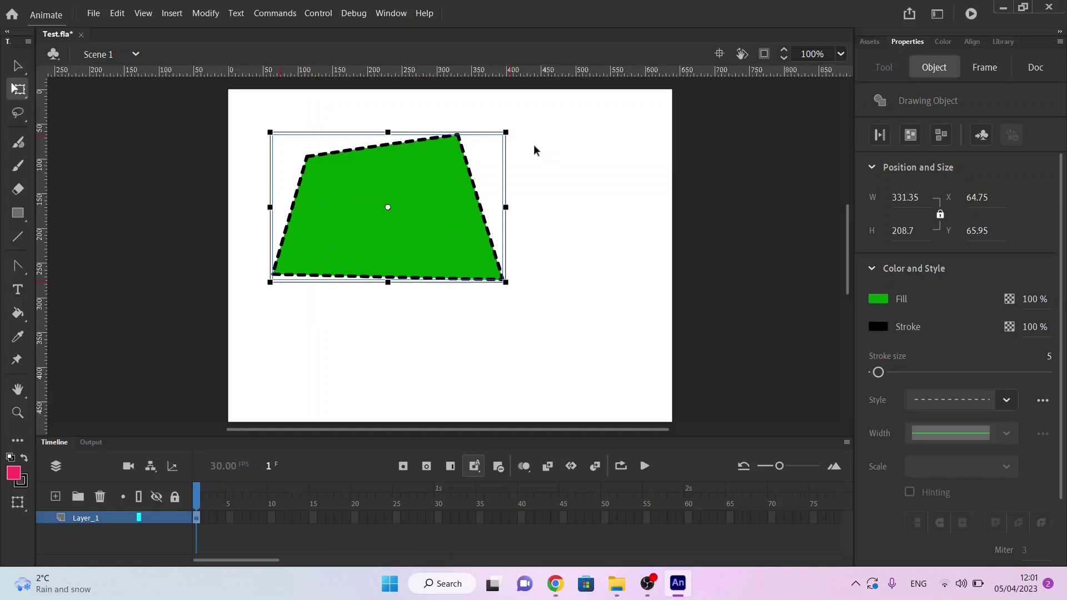
# Step: Rotate the green quadrilateral counterclockwise and move its transformation point from the center to near its left edge
pyautogui.moveTo(512, 128); pyautogui.dragTo(428, 142)
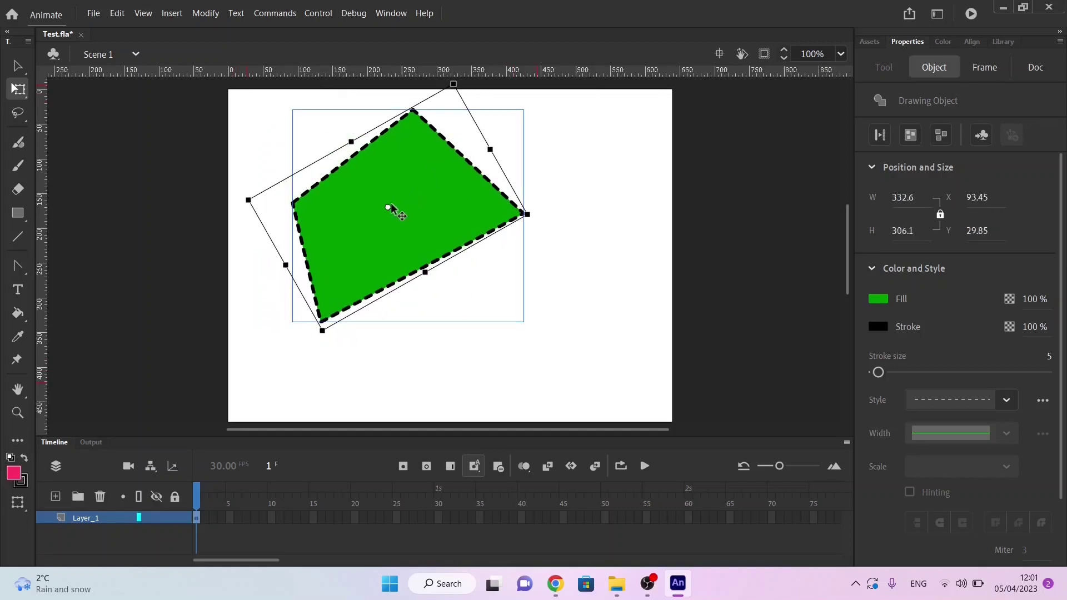
pyautogui.moveTo(388, 207); pyautogui.dragTo(385, 218)
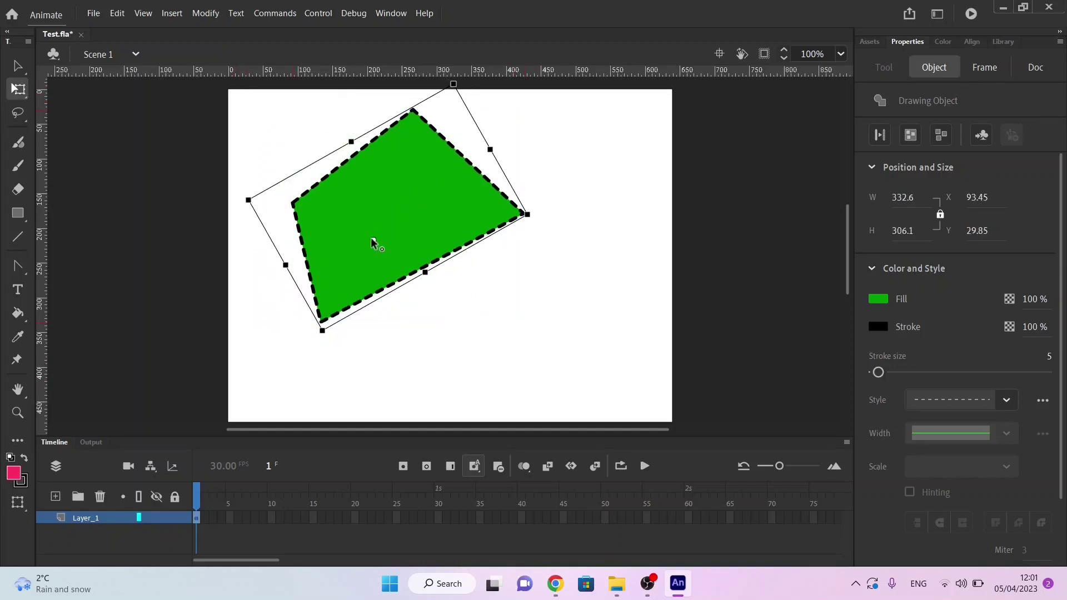
pyautogui.moveTo(323, 249); pyautogui.dragTo(315, 235)
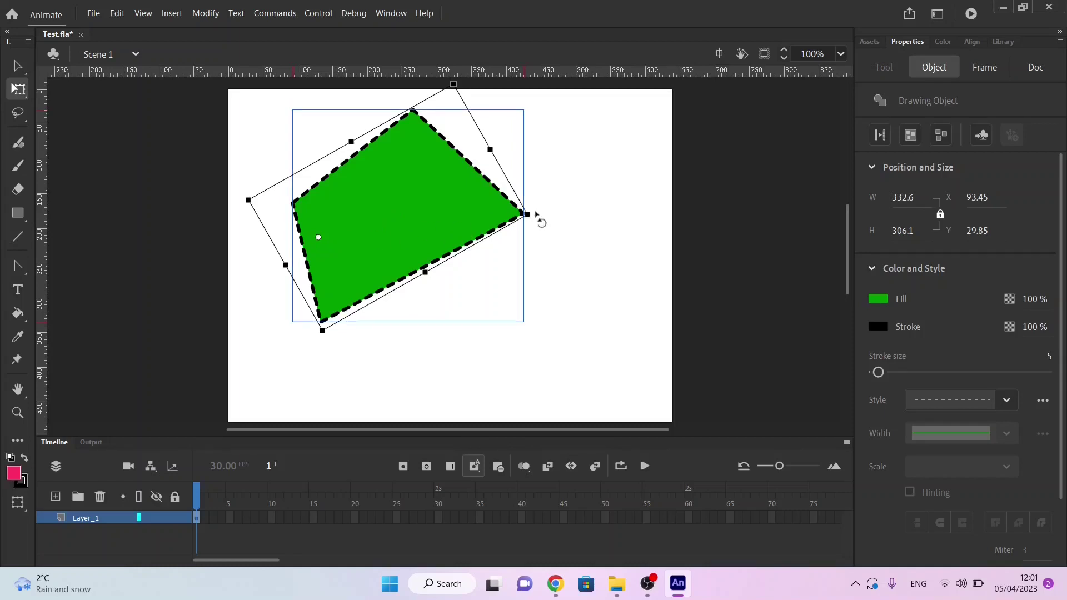
# Step: Rotate the quadrilateral slightly clockwise around the shifted transformation point, try scaling it from its lower-right corner, and undo the last transformation
pyautogui.moveTo(536, 218); pyautogui.dragTo(541, 253)
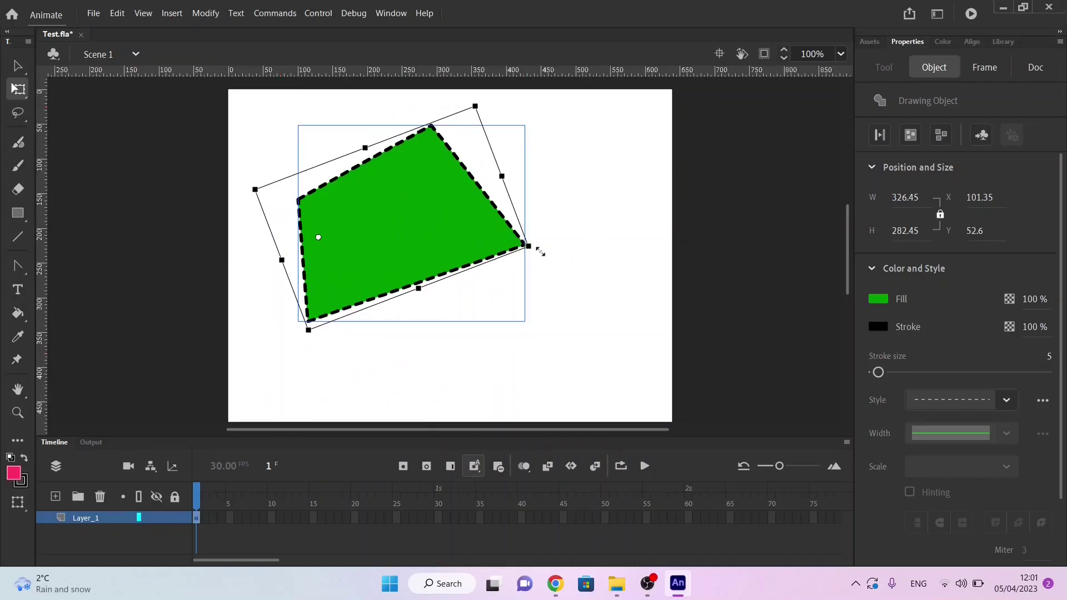
pyautogui.moveTo(528, 246); pyautogui.dragTo(631, 285)
pyautogui.hotkey('ctrl', 'z')
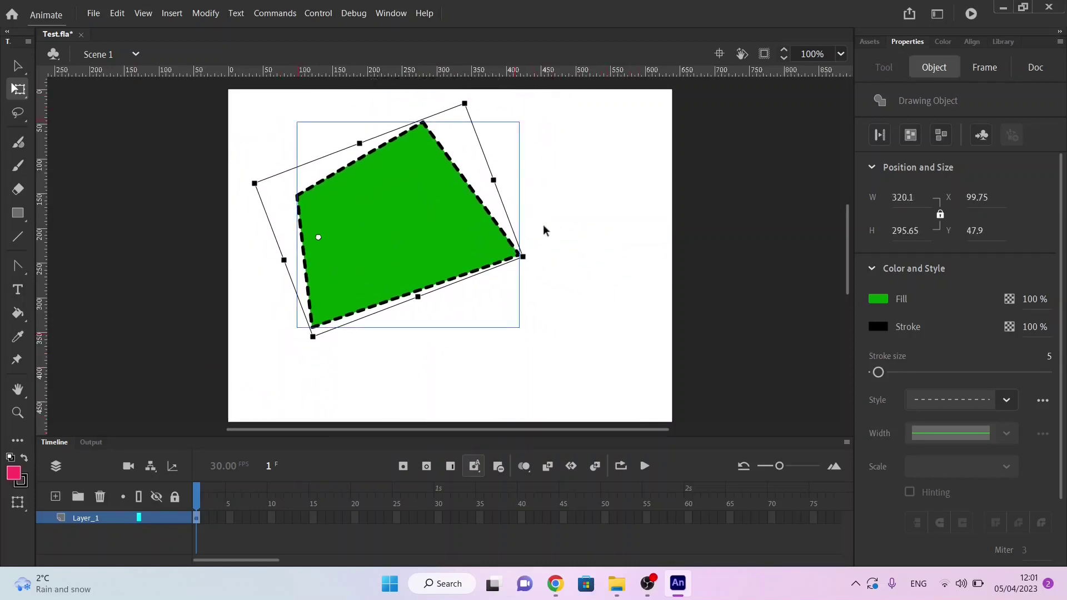
# Step: Rotate and reposition the dashed green shape on the stage, and delete it
pyautogui.moveTo(533, 266); pyautogui.dragTo(501, 328)
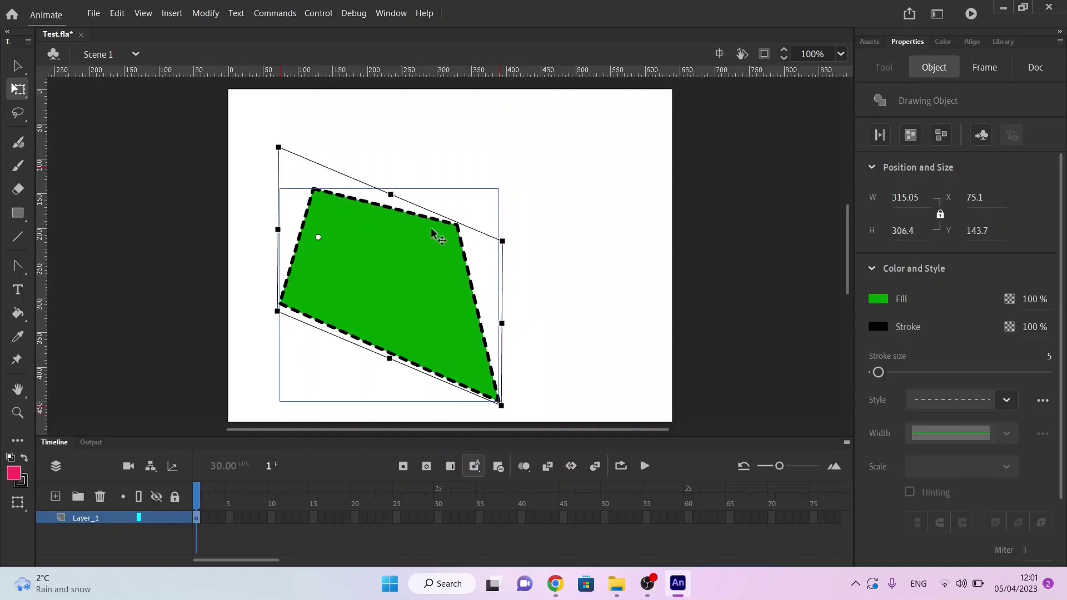
pyautogui.moveTo(427, 208); pyautogui.dragTo(513, 229)
pyautogui.press('Delete')
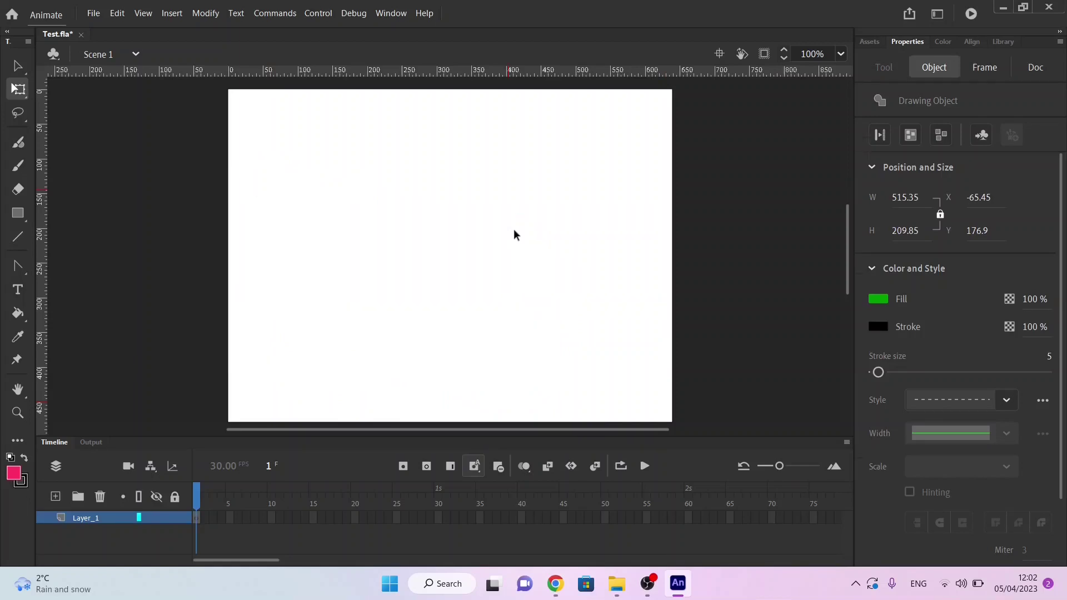
# Step: Draw a pink rectangle with a black outline, about 187 by 150 px, in the upper-left area of the stage
pyautogui.click(18, 213)
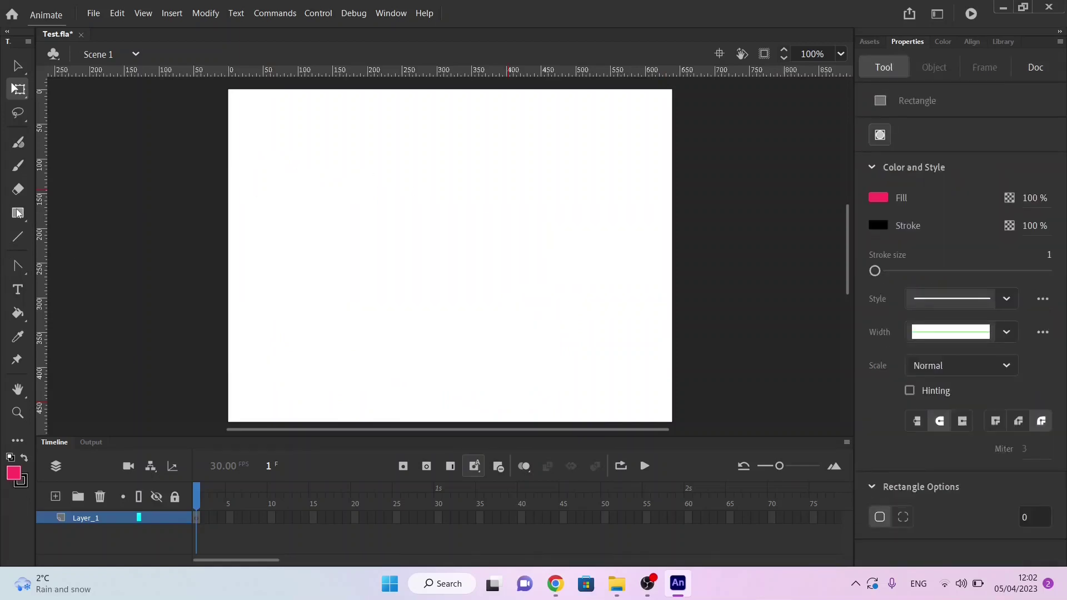
pyautogui.moveTo(288, 166)
pyautogui.mouseDown()
pyautogui.moveTo(420, 283)
pyautogui.moveTo(419, 270)
pyautogui.mouseUp()
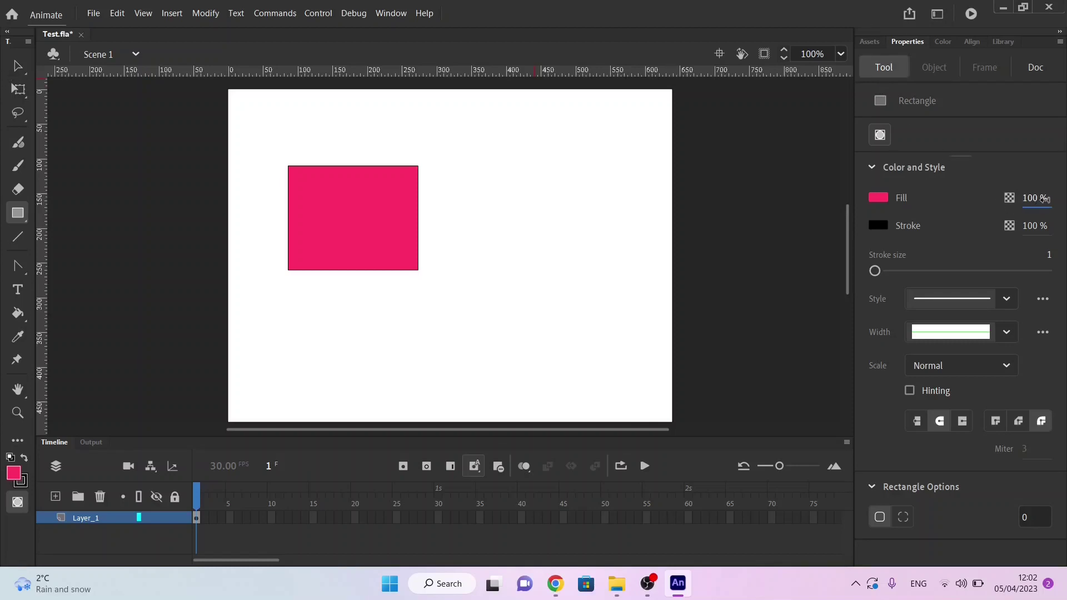
# Step: Draw a green rectangle about 222 by 97 px overlapping the pink one's top, with 23% fill and 57% stroke opacity
pyautogui.moveTo(1046, 199); pyautogui.dragTo(992, 205)
pyautogui.moveTo(1036, 233)
pyautogui.mouseDown()
pyautogui.moveTo(1004, 236)
pyautogui.moveTo(1015, 243)
pyautogui.mouseUp()
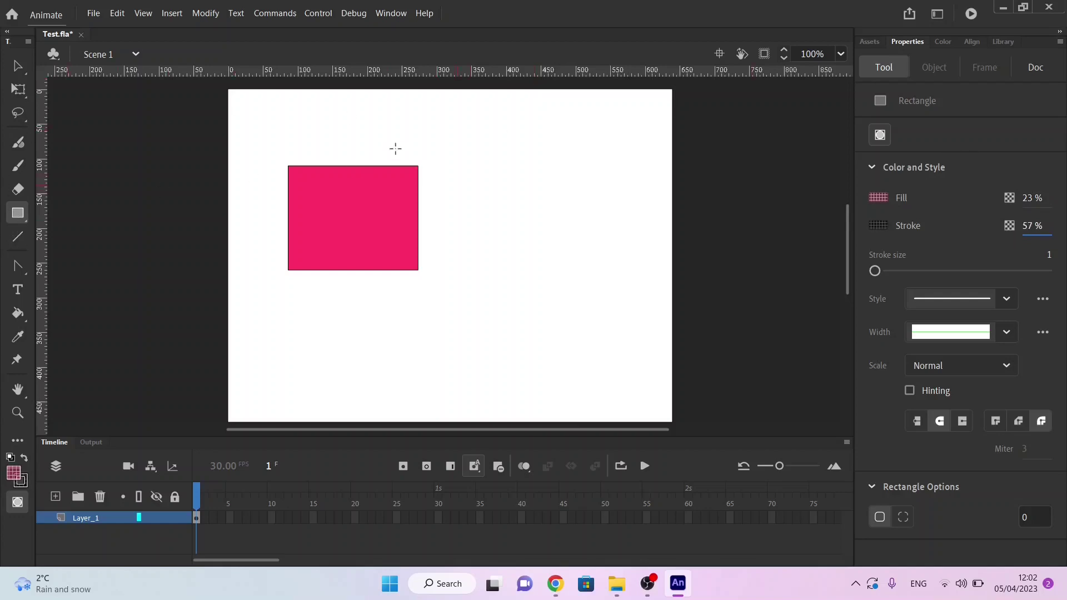
pyautogui.click(878, 198)
pyautogui.click(711, 242)
pyautogui.moveTo(311, 128); pyautogui.dragTo(466, 195)
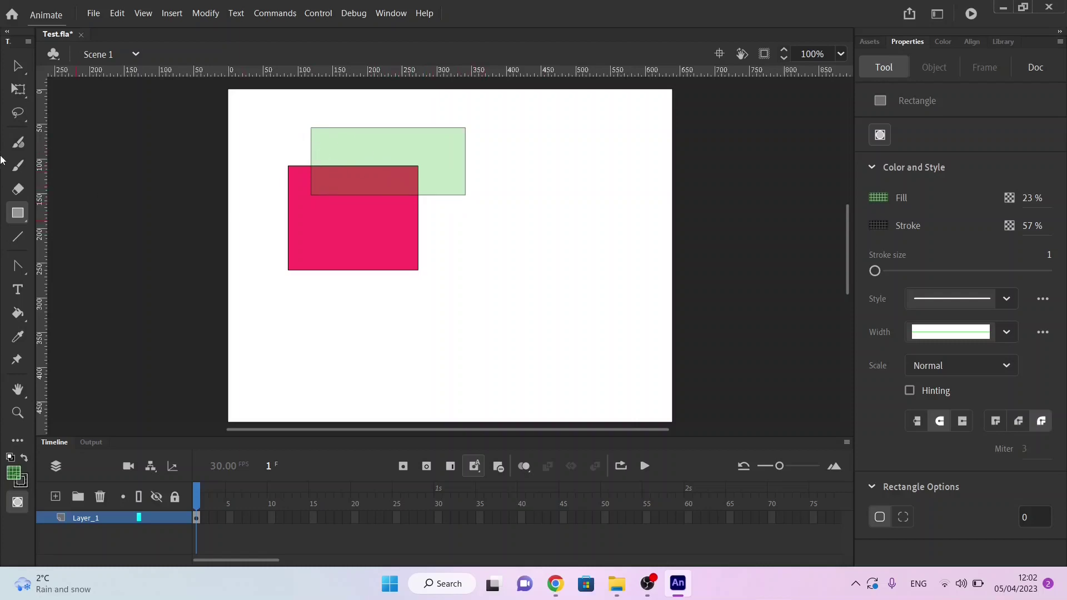
# Step: Set the green rectangle's fill opacity to 100%
pyautogui.click(17, 66)
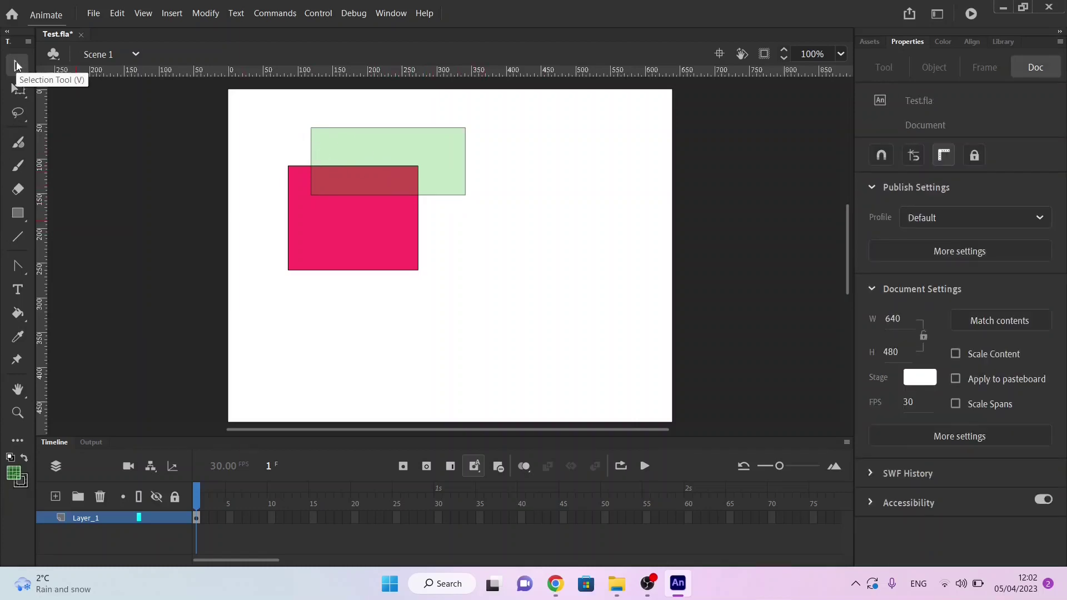
pyautogui.click(352, 145)
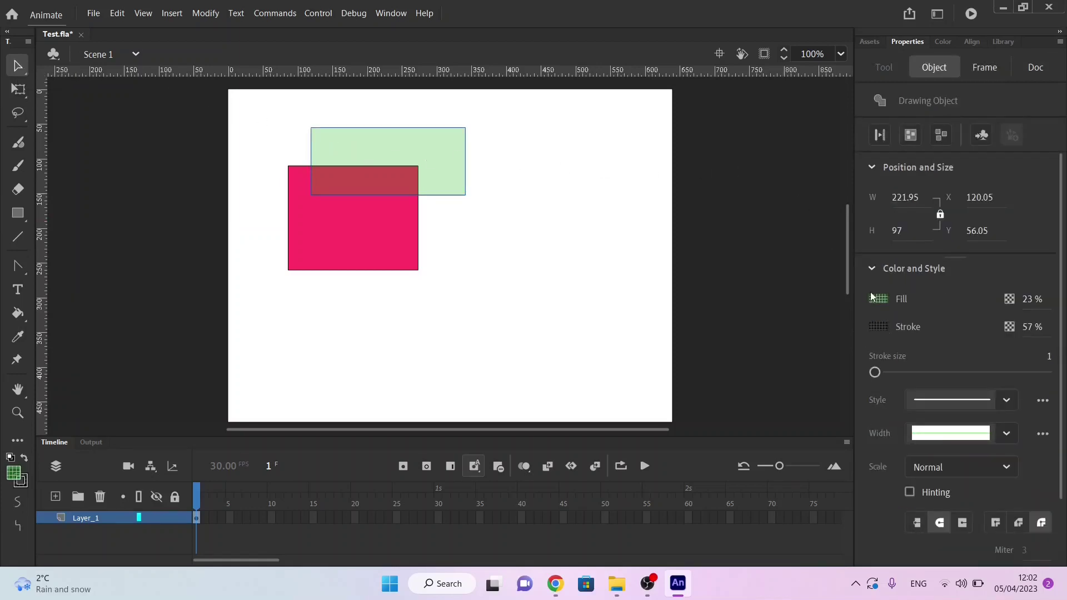
pyautogui.click(1028, 299)
pyautogui.click(1020, 301)
pyautogui.doubleClick(1034, 298)
pyautogui.write('100')
pyautogui.press('Return')
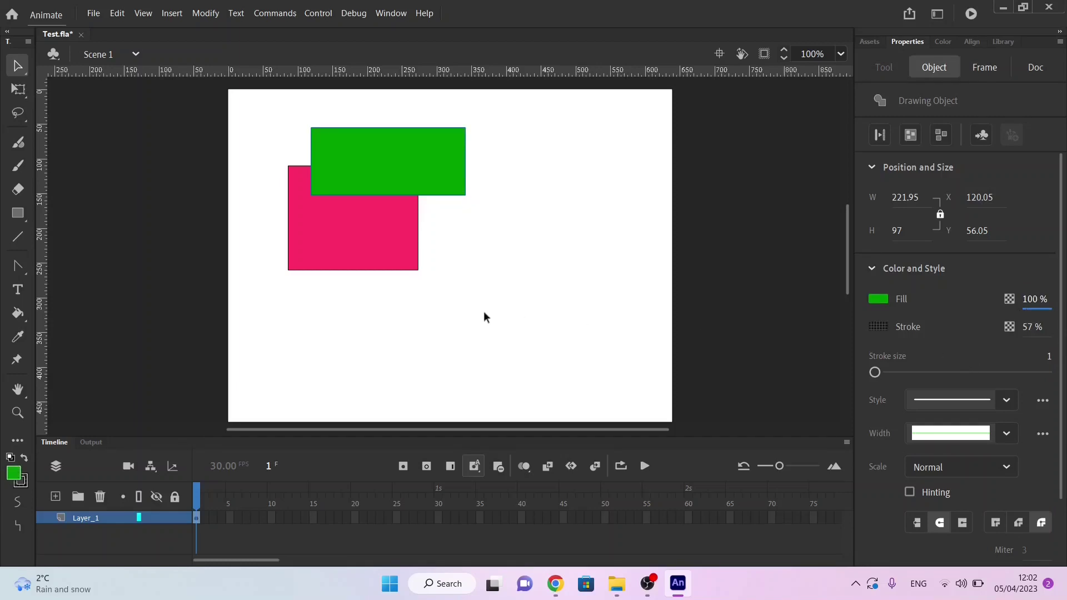
# Step: Switch to the Google Docs checklist and tick "Size, position, orientation", "Transparency" and "Import and create Vector objects"
pyautogui.hotkey('alt', 'Tab')
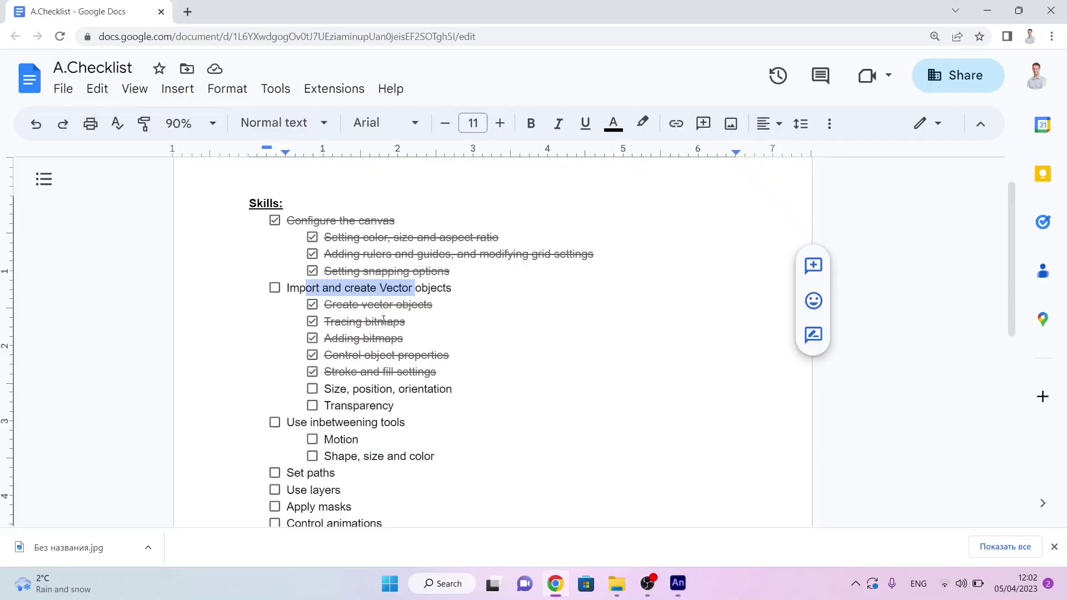
pyautogui.click(313, 390)
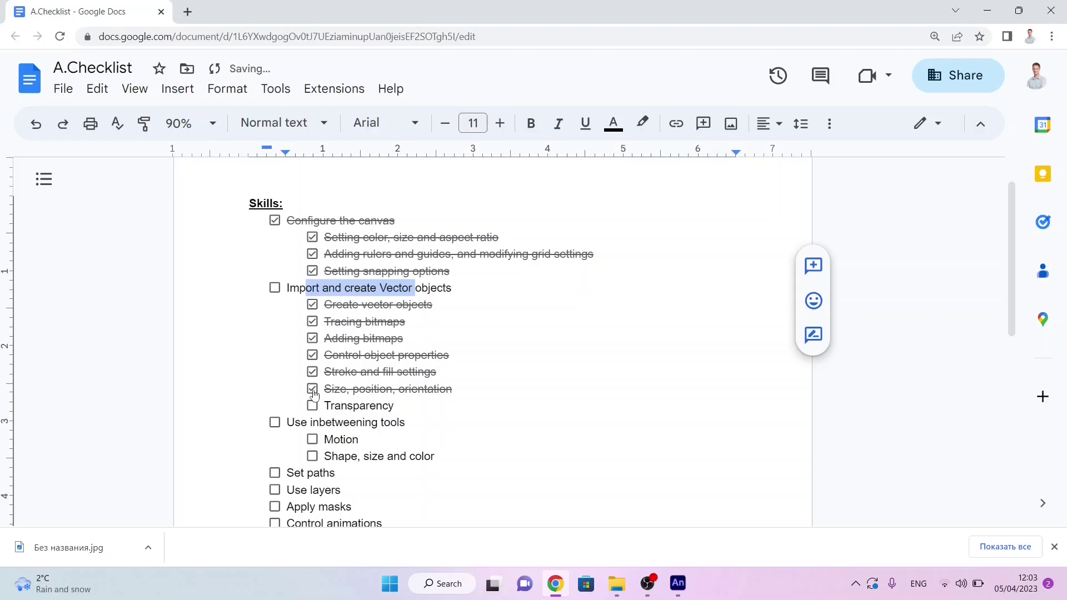
pyautogui.click(313, 406)
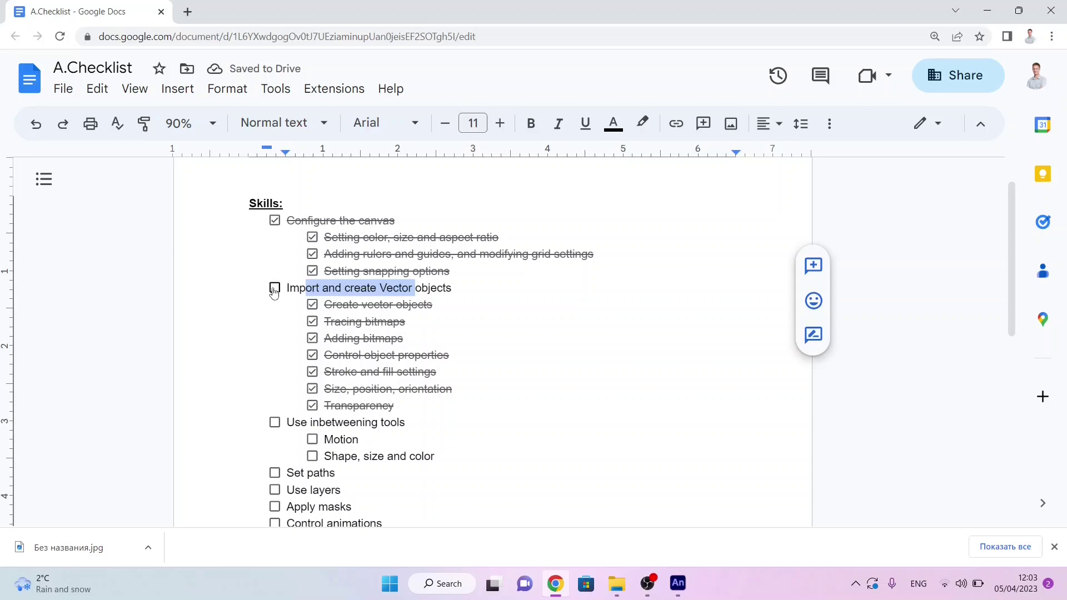
pyautogui.click(274, 288)
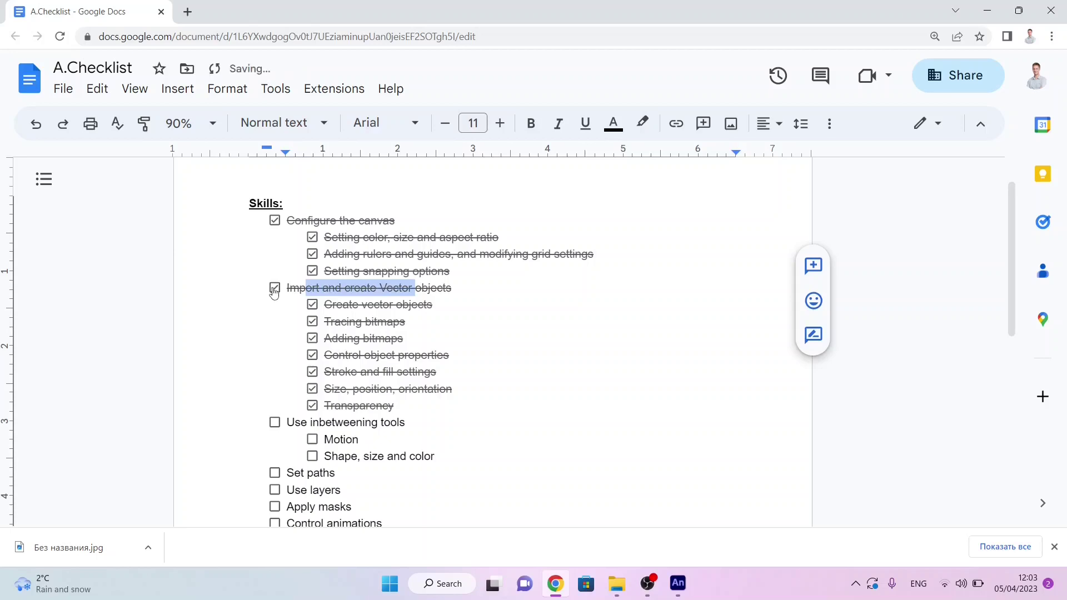
pyautogui.moveTo(311, 423); pyautogui.dragTo(333, 443)
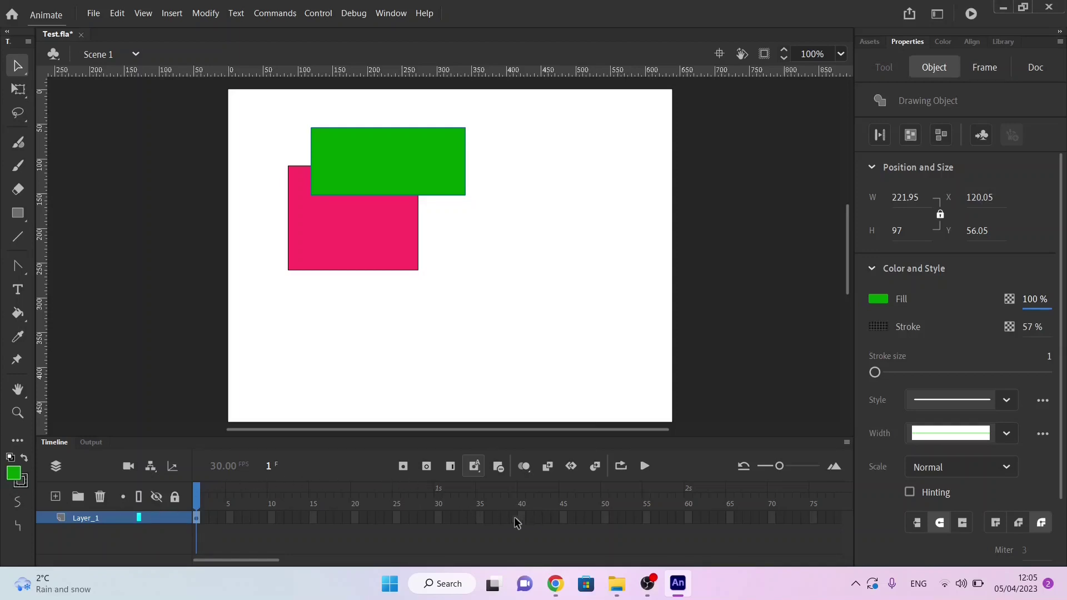
# Step: Back in Animate, extend Layer_1 with regular frames up to frame 30 and scrub through the span
pyautogui.click(439, 517)
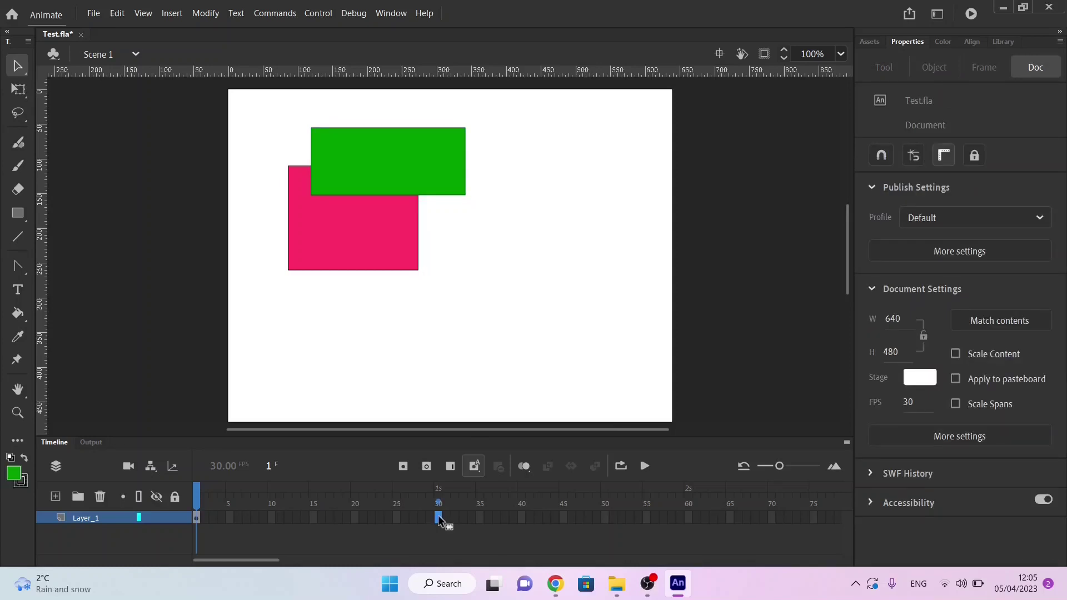
pyautogui.rightClick(437, 516)
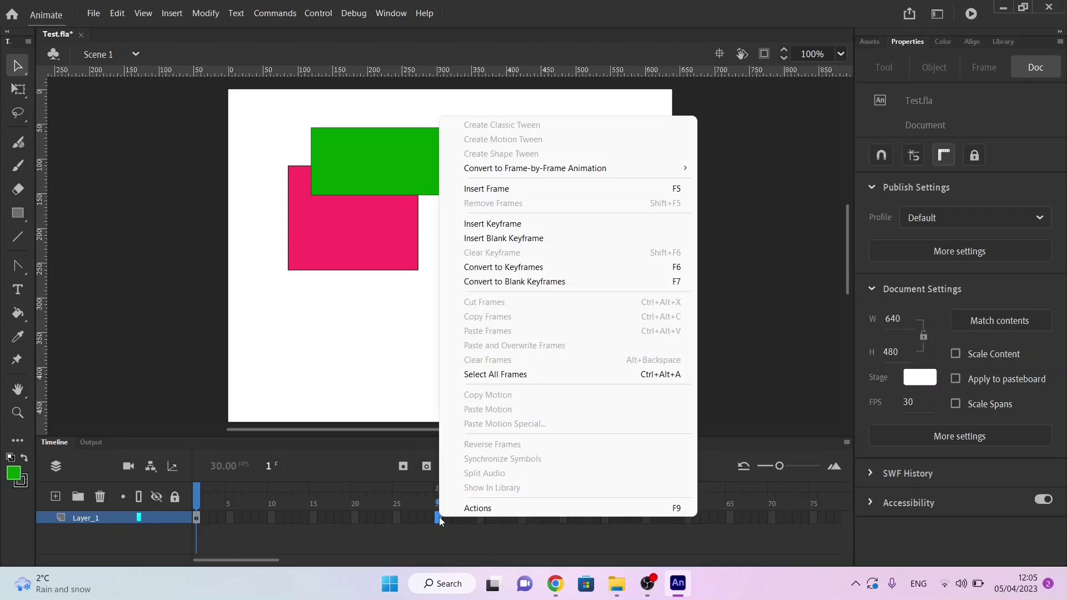
pyautogui.click(507, 189)
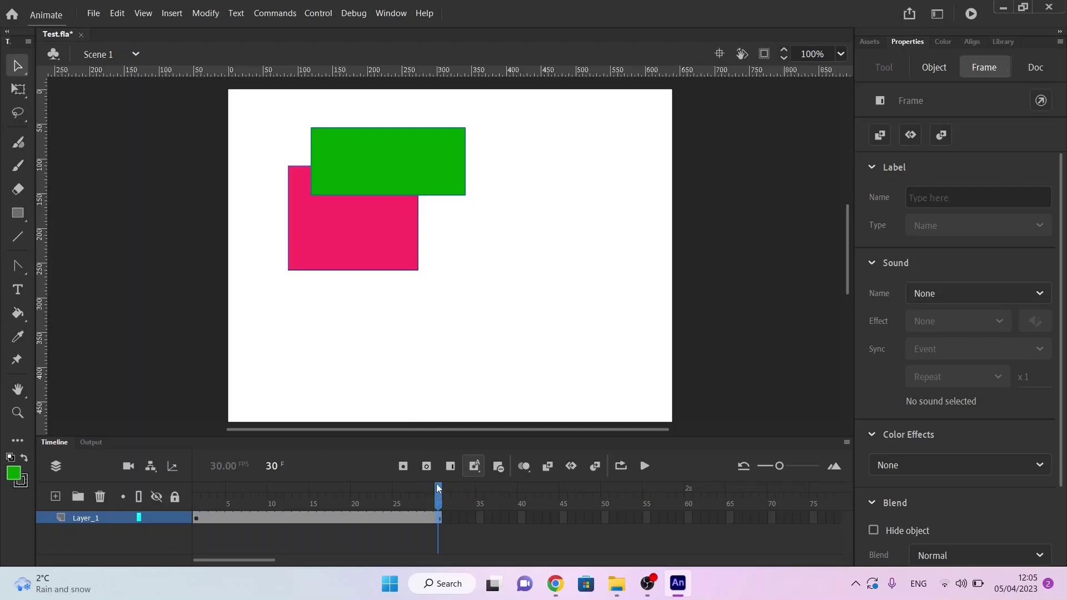
pyautogui.click(309, 503)
pyautogui.moveTo(291, 496); pyautogui.dragTo(473, 495)
pyautogui.click(510, 499)
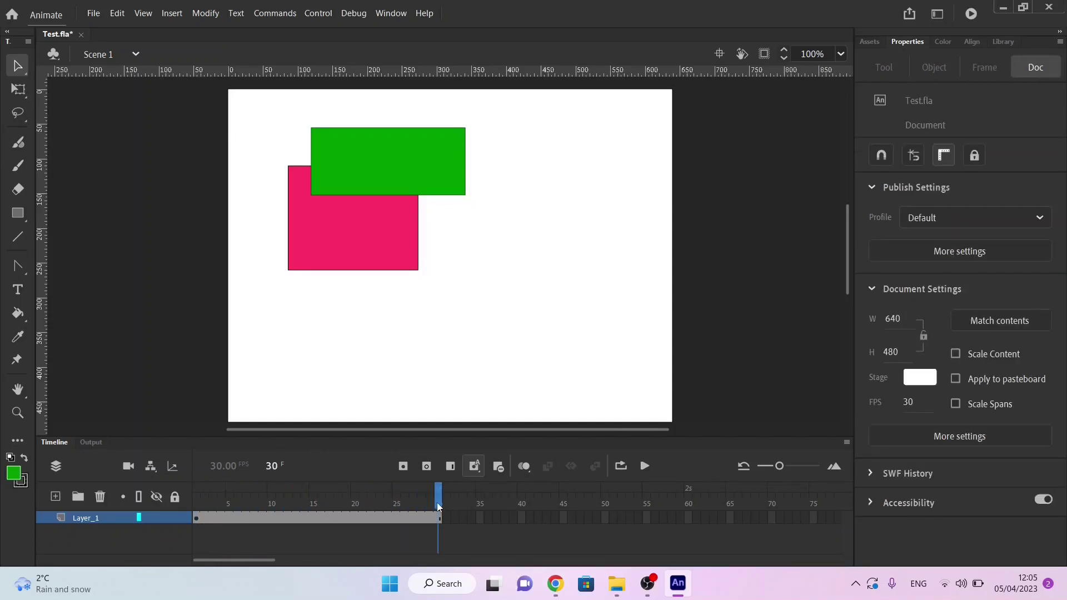
# Step: Insert a keyframe at frame 15 and move both rectangles together down and right to about X 258, Y 164
pyautogui.click(310, 517)
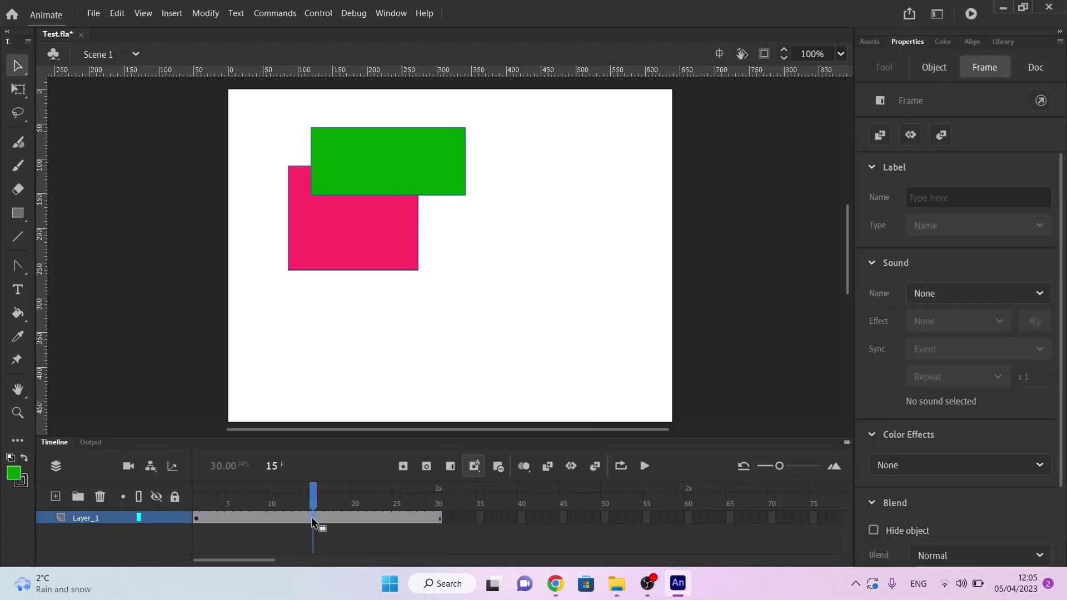
pyautogui.rightClick(311, 518)
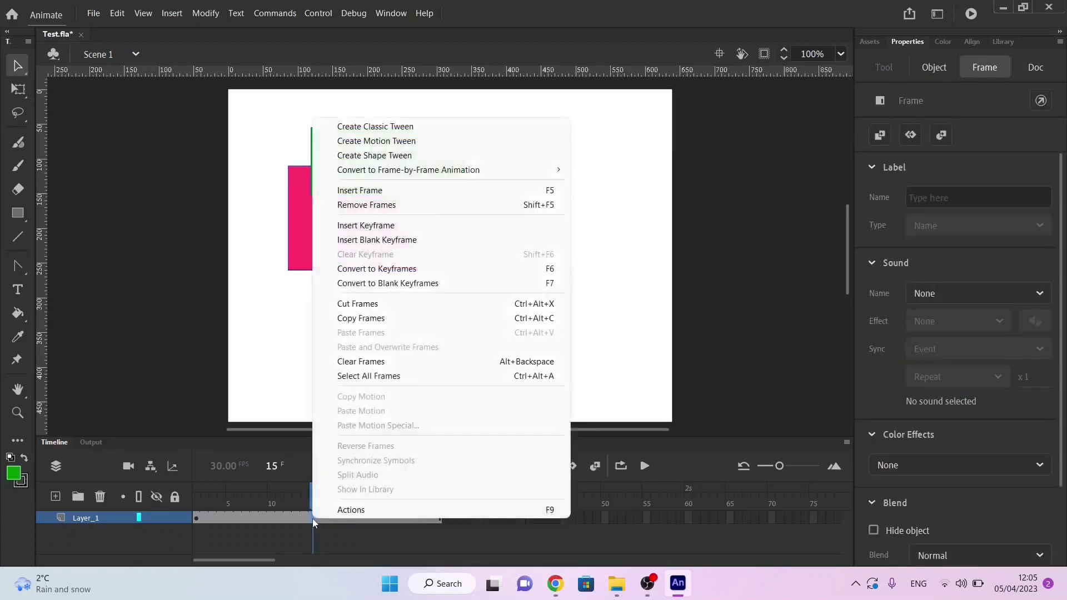
pyautogui.click(380, 226)
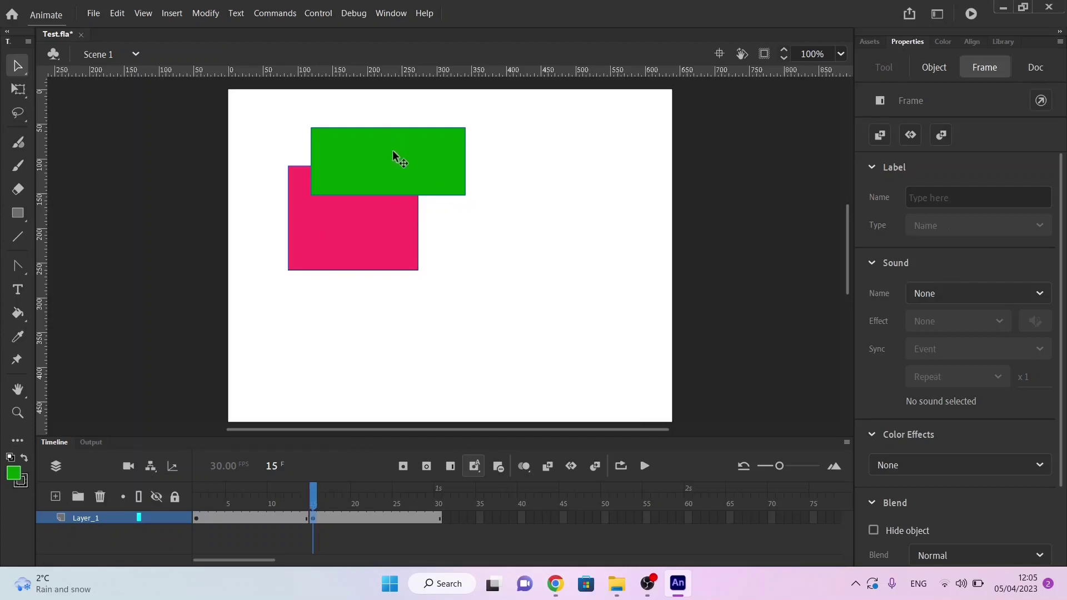
pyautogui.hotkey('ctrl', 'a')
pyautogui.moveTo(339, 148); pyautogui.dragTo(458, 223)
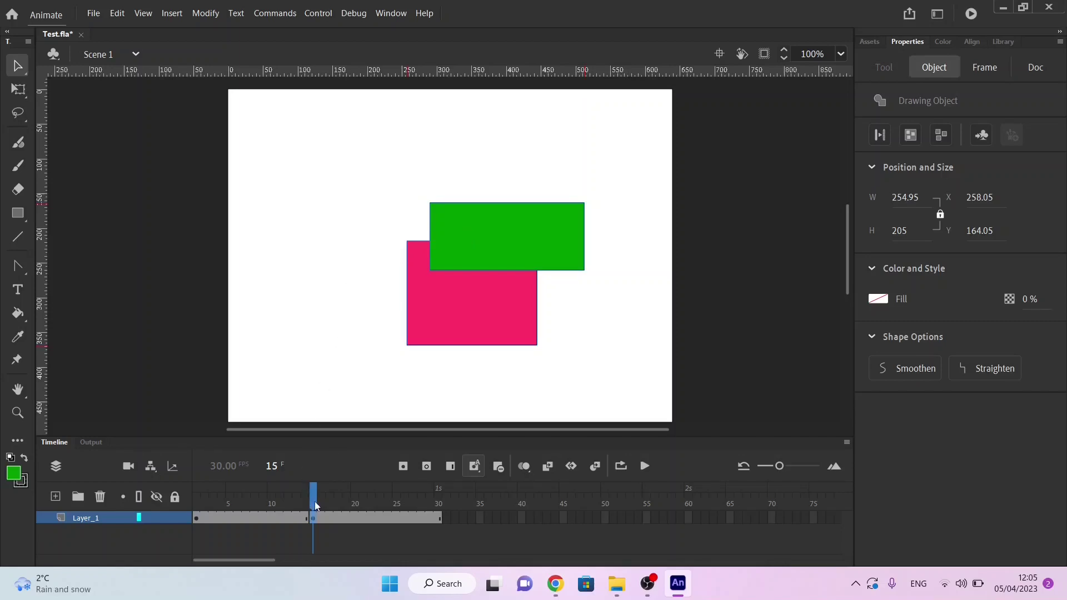
# Step: Create in-between poses at frames 5 and 10 by shifting both rectangles progressively down and right
pyautogui.moveTo(310, 504); pyautogui.dragTo(197, 495)
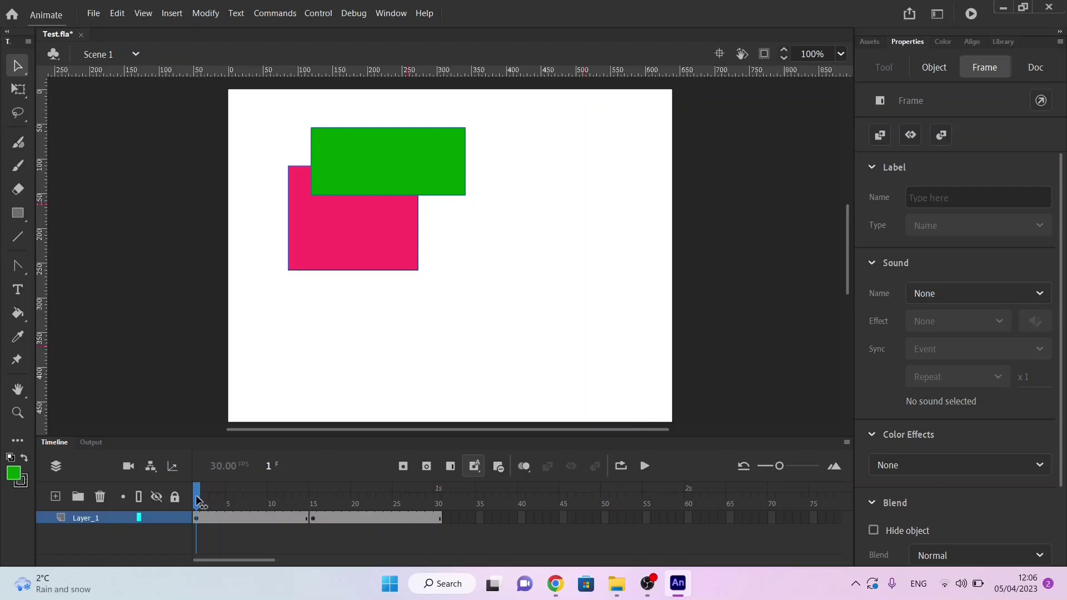
pyautogui.moveTo(199, 500); pyautogui.dragTo(233, 505)
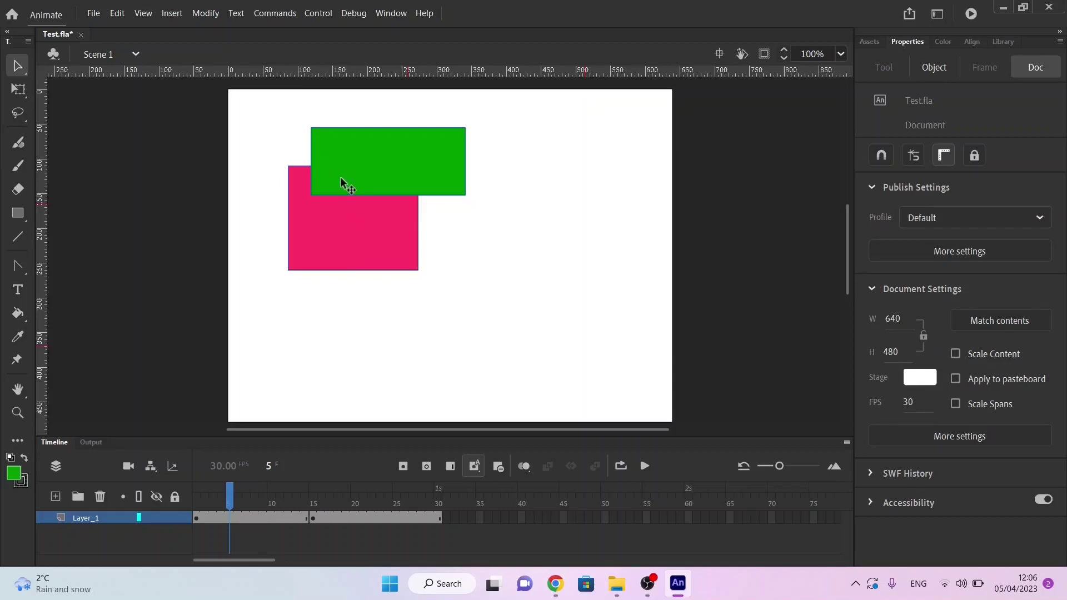
pyautogui.moveTo(340, 177); pyautogui.dragTo(389, 205)
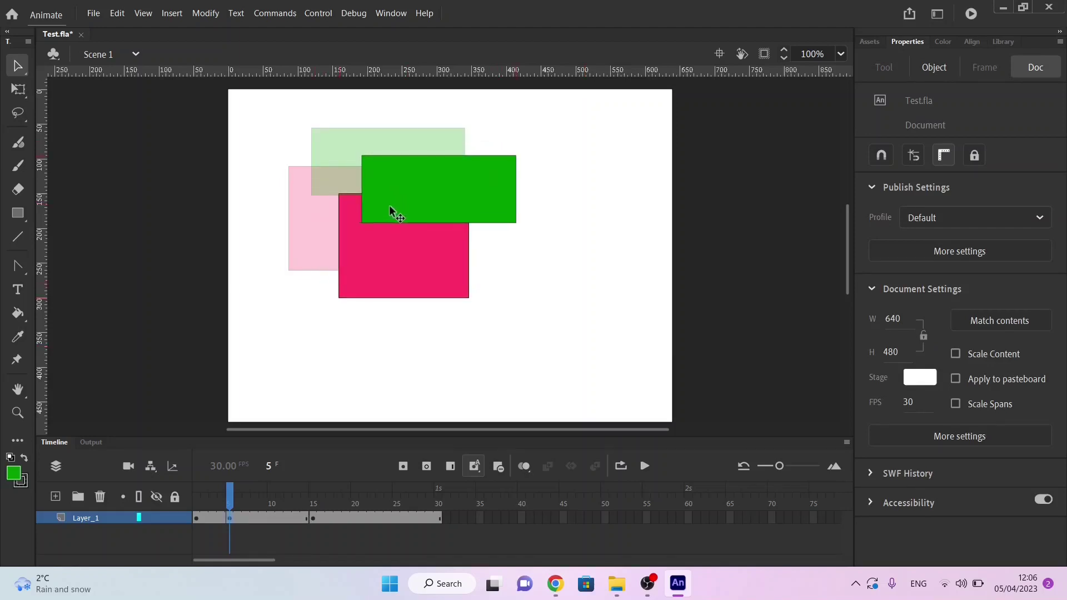
pyautogui.click(272, 499)
pyautogui.moveTo(421, 199); pyautogui.dragTo(471, 220)
pyautogui.moveTo(362, 281); pyautogui.dragTo(399, 310)
# Step: At frame 20, move the green rectangle further right and the pink one lower left to about X 108, Y 278
pyautogui.click(353, 499)
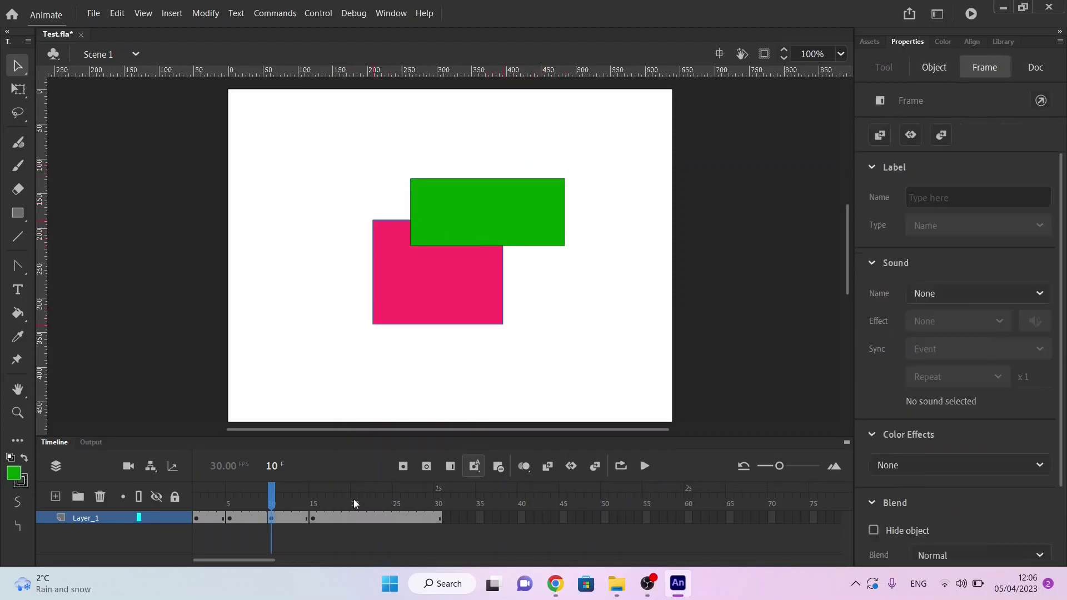
pyautogui.moveTo(468, 221)
pyautogui.mouseDown()
pyautogui.moveTo(537, 261)
pyautogui.moveTo(535, 247)
pyautogui.moveTo(524, 251)
pyautogui.mouseUp()
pyautogui.moveTo(457, 303); pyautogui.dragTo(354, 343)
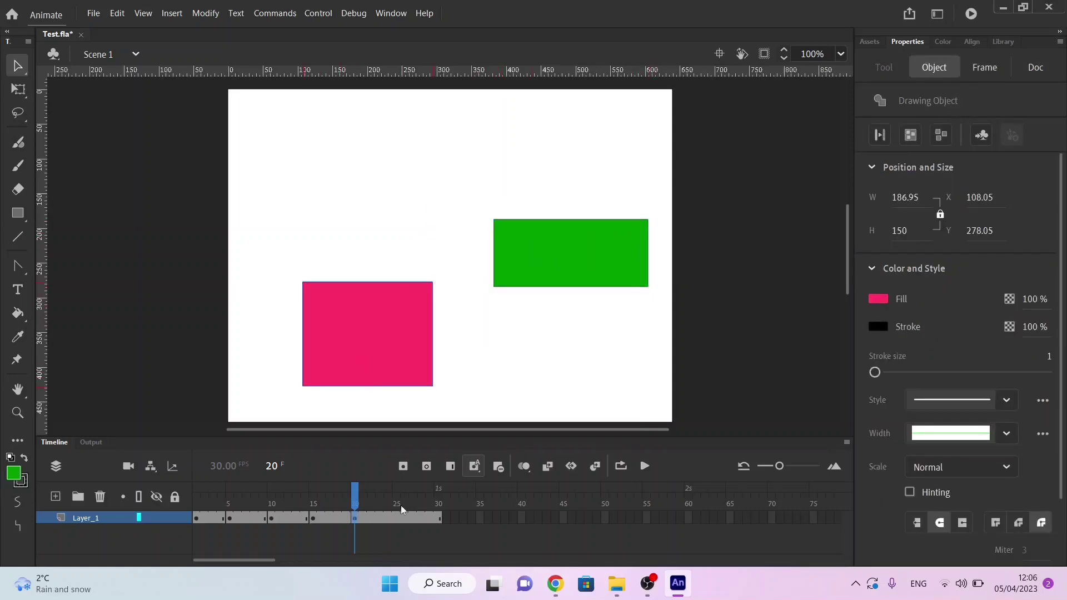
# Step: At frame 25, move the green rectangle to the stage's upper-right area and the pink one to about X 23, Y 302
pyautogui.click(396, 502)
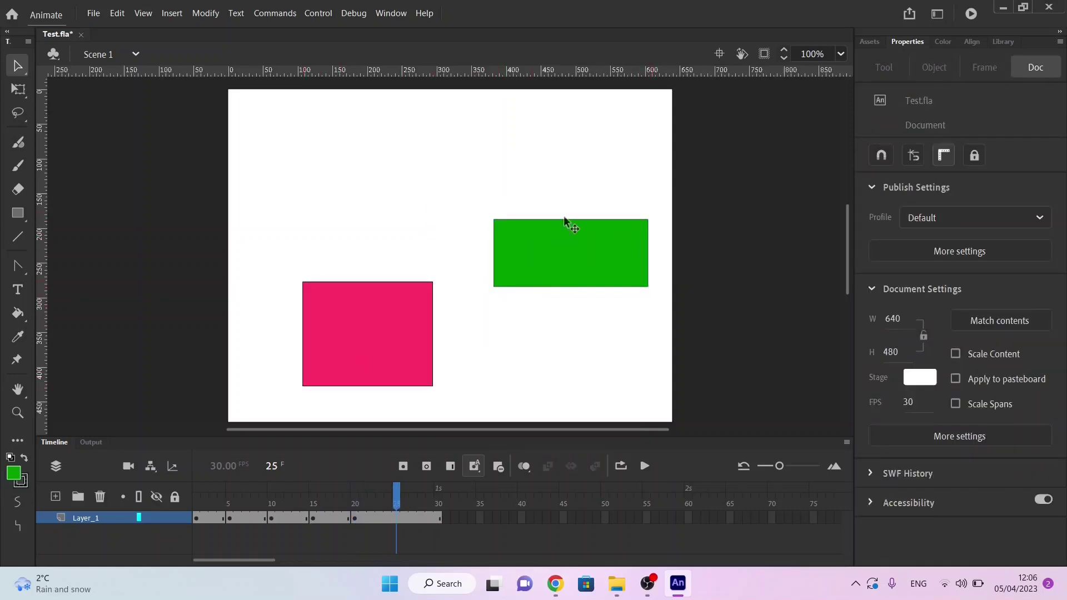
pyautogui.moveTo(563, 215); pyautogui.dragTo(566, 177)
pyautogui.moveTo(388, 341); pyautogui.dragTo(309, 367)
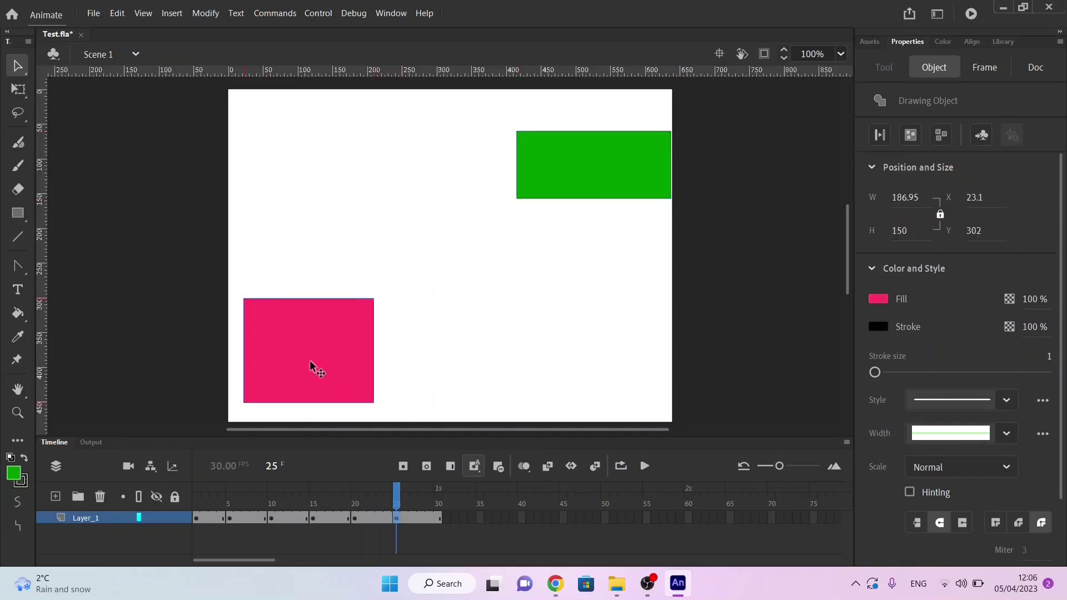
# Step: Play the animation from frame 1 to review the rectangles' motion
pyautogui.click(198, 496)
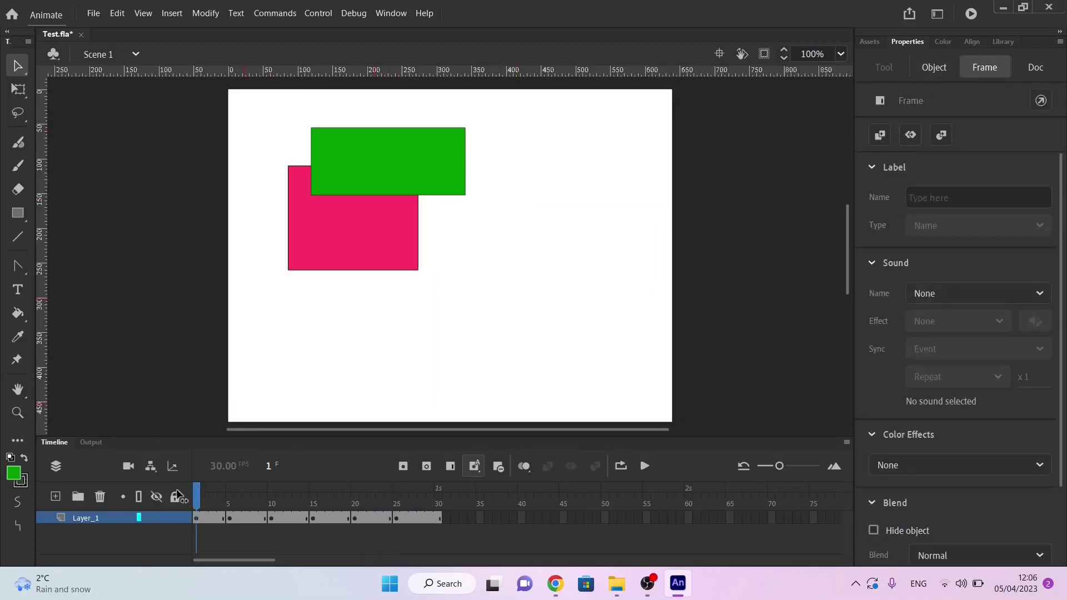
pyautogui.click(696, 388)
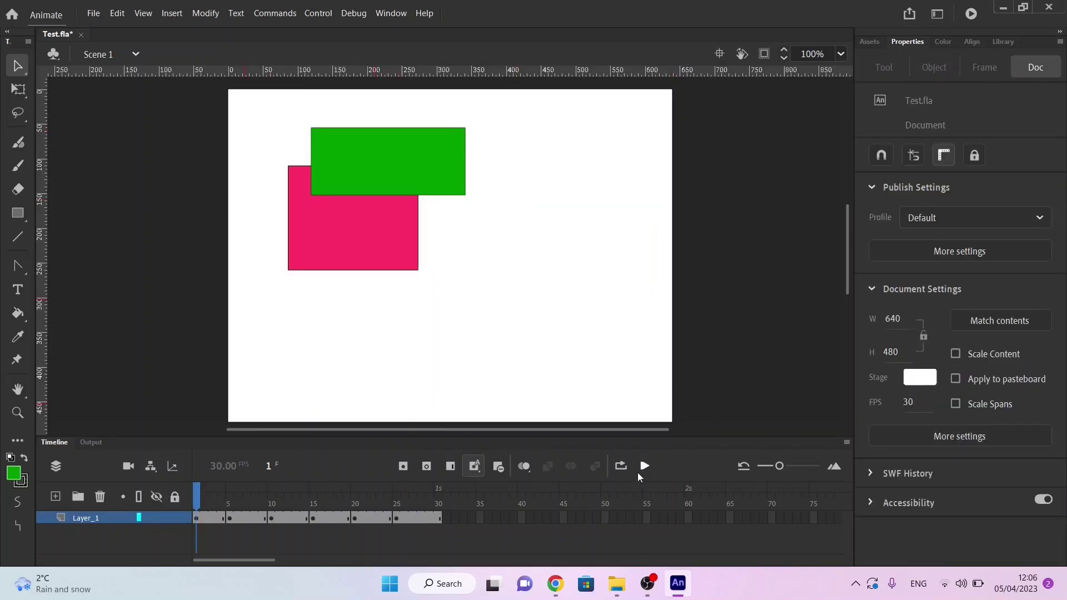
pyautogui.click(643, 467)
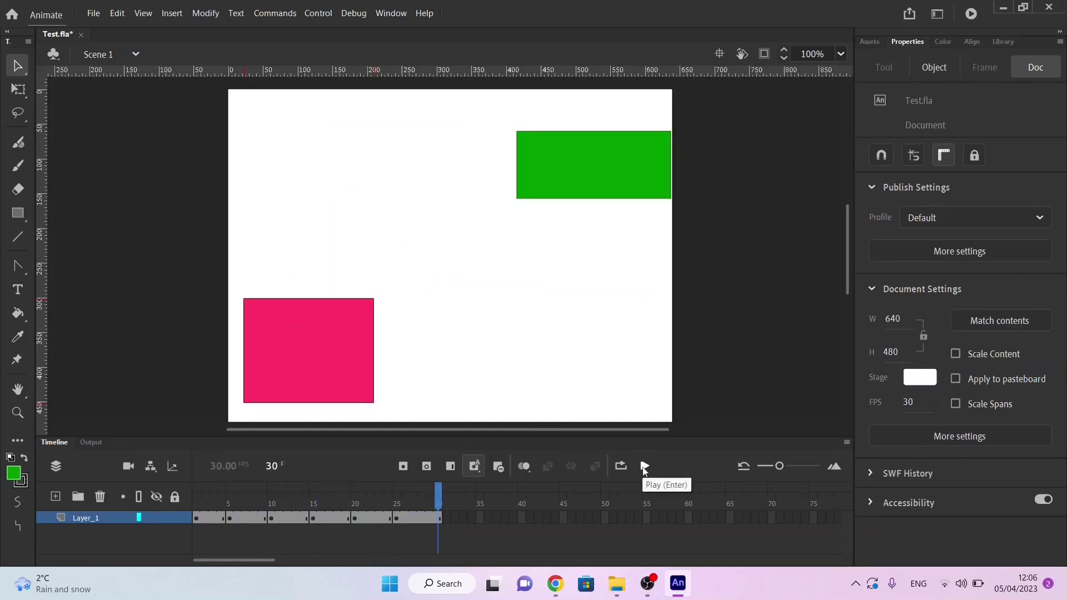
# Step: Turn on onion skinning, extend its range back to frame 1, and move the playhead to frame 15
pyautogui.click(524, 467)
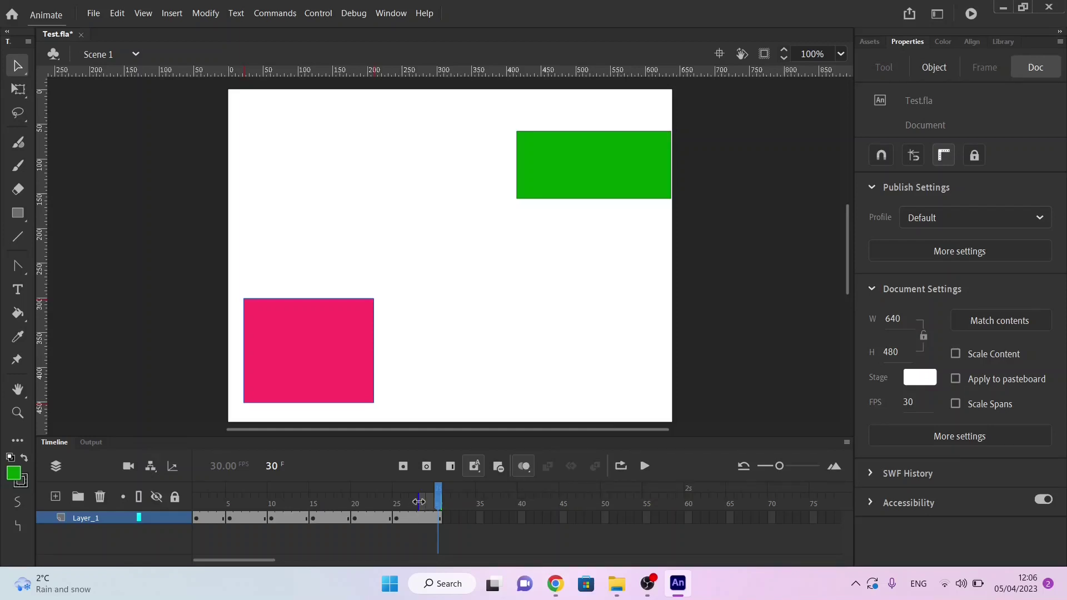
pyautogui.moveTo(419, 501); pyautogui.dragTo(176, 502)
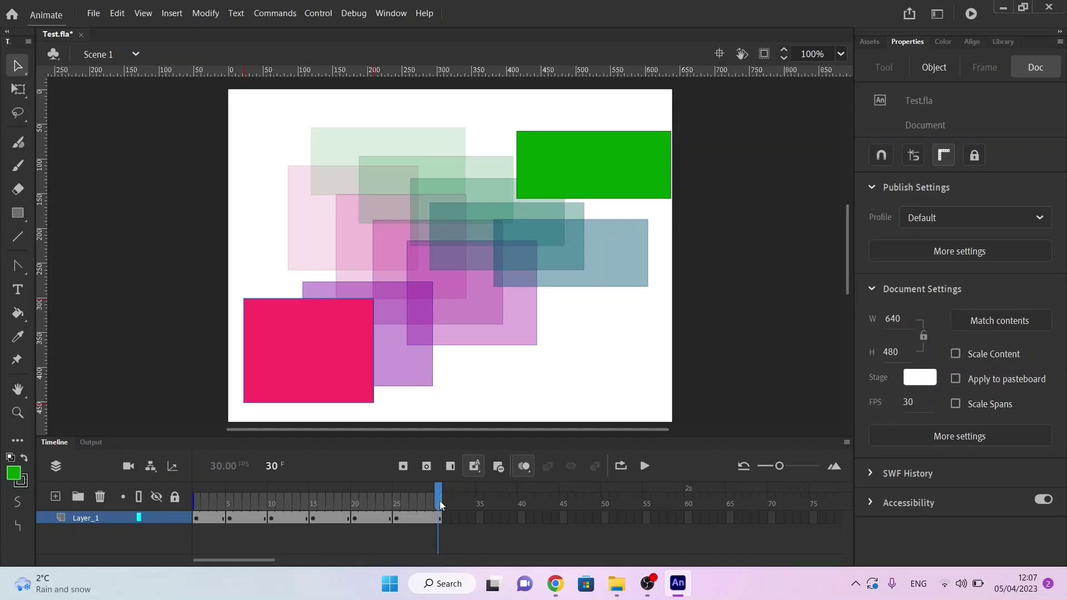
pyautogui.moveTo(439, 501); pyautogui.dragTo(313, 501)
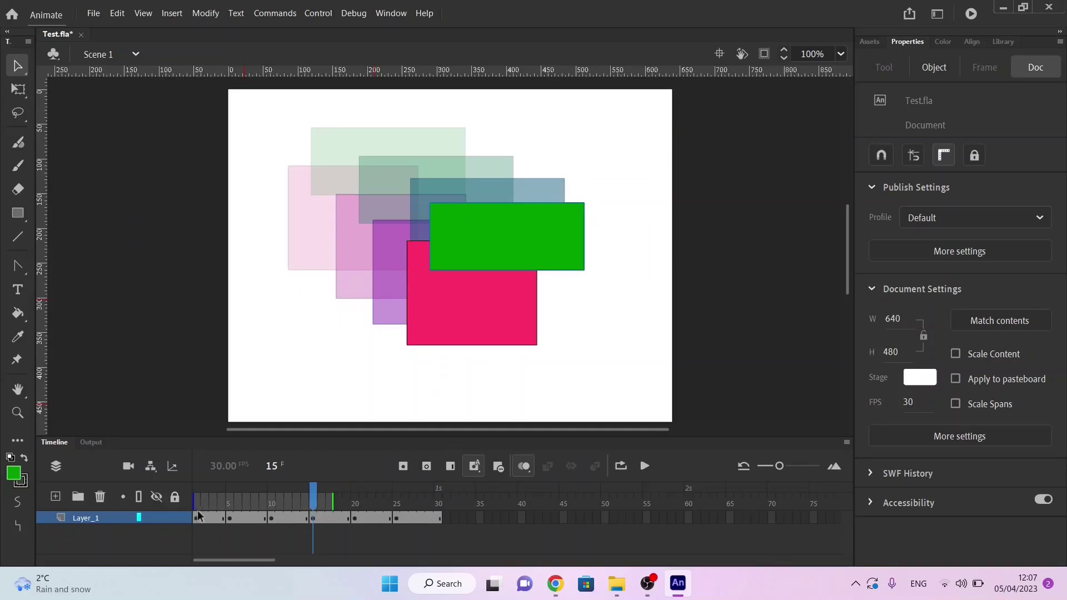
# Step: Extend the onion-skin range forward to frame 30, then collapse it from both ends to frame 15 only
pyautogui.moveTo(195, 501); pyautogui.dragTo(452, 498)
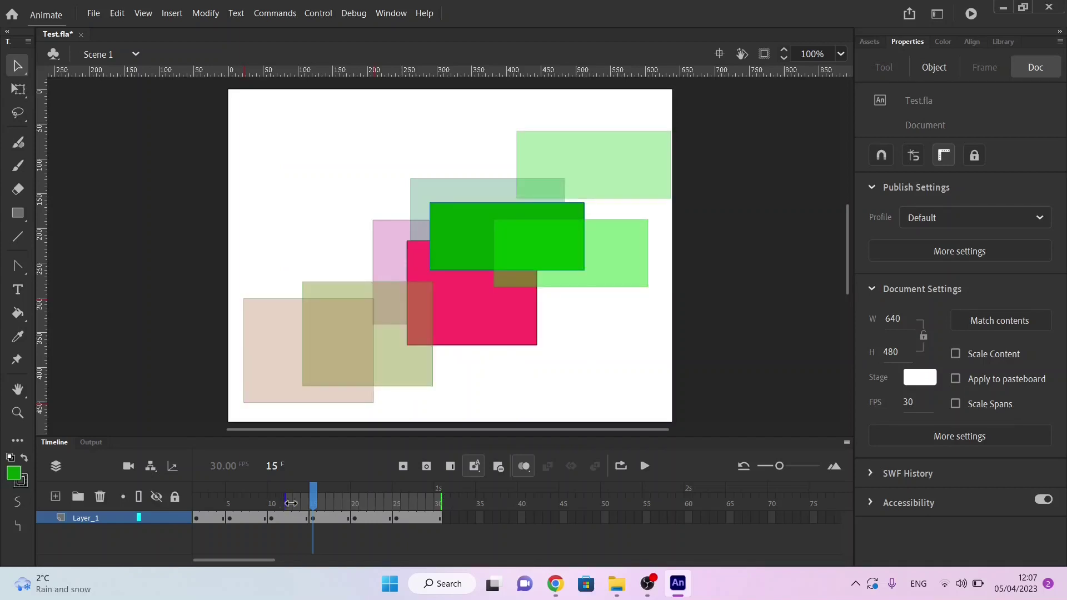
pyautogui.moveTo(291, 504); pyautogui.dragTo(313, 504)
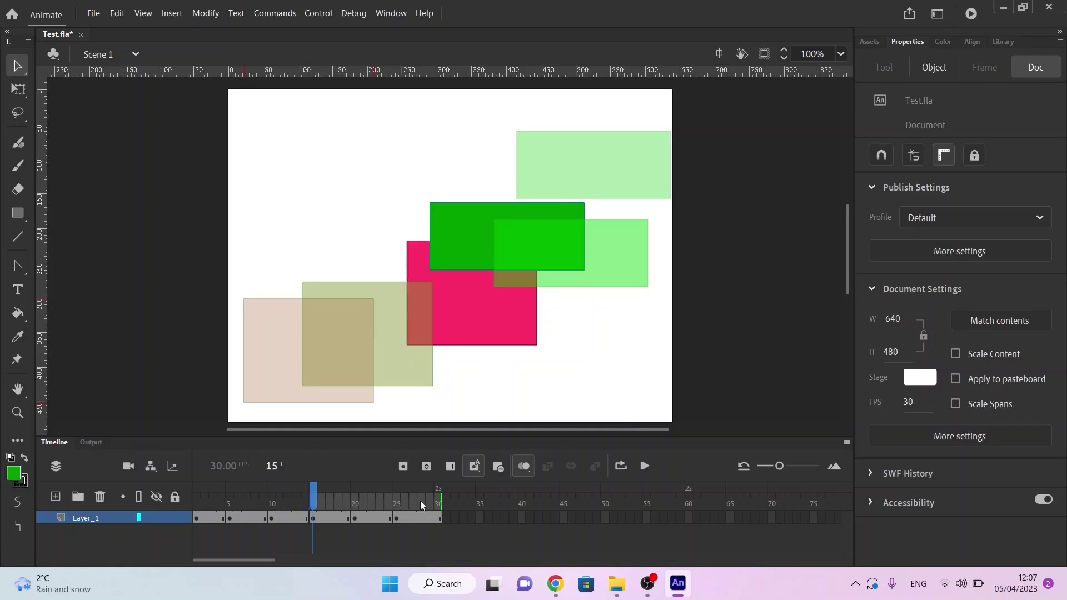
pyautogui.moveTo(440, 501); pyautogui.dragTo(267, 510)
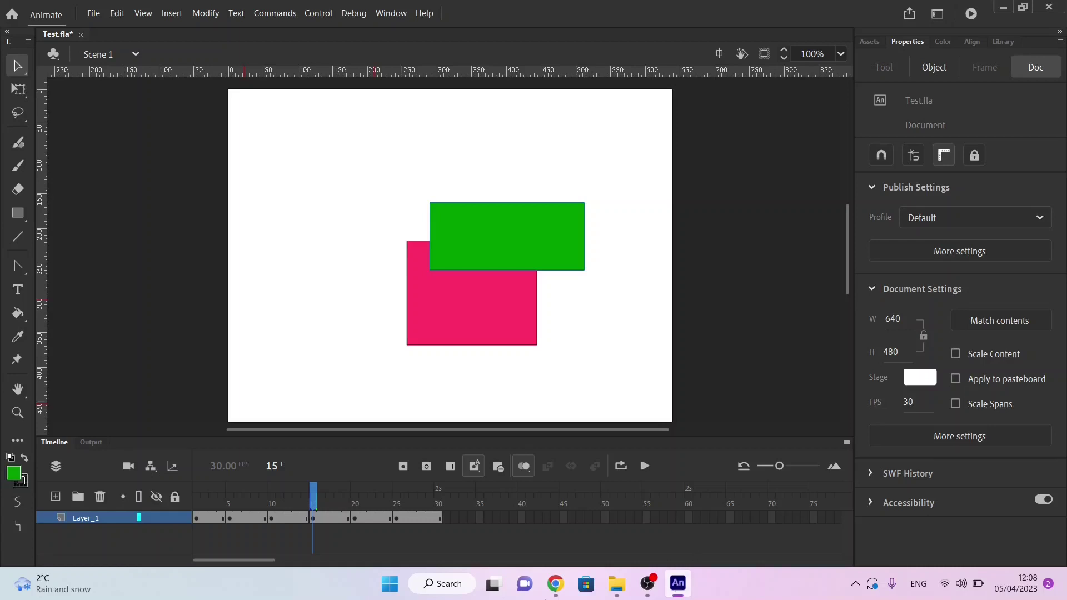
# Step: Cut all the frames from 1 to 30 on Layer_1 and remove the leftover empty frames, keeping only a blank frame 1
pyautogui.click(439, 518)
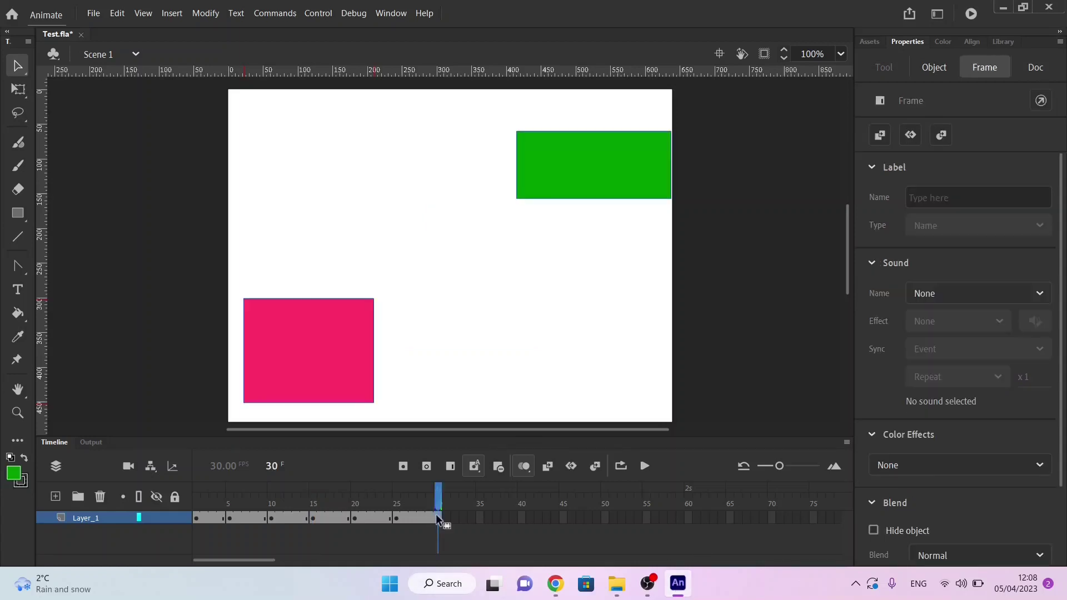
pyautogui.click(196, 518)
pyautogui.press('Delete')
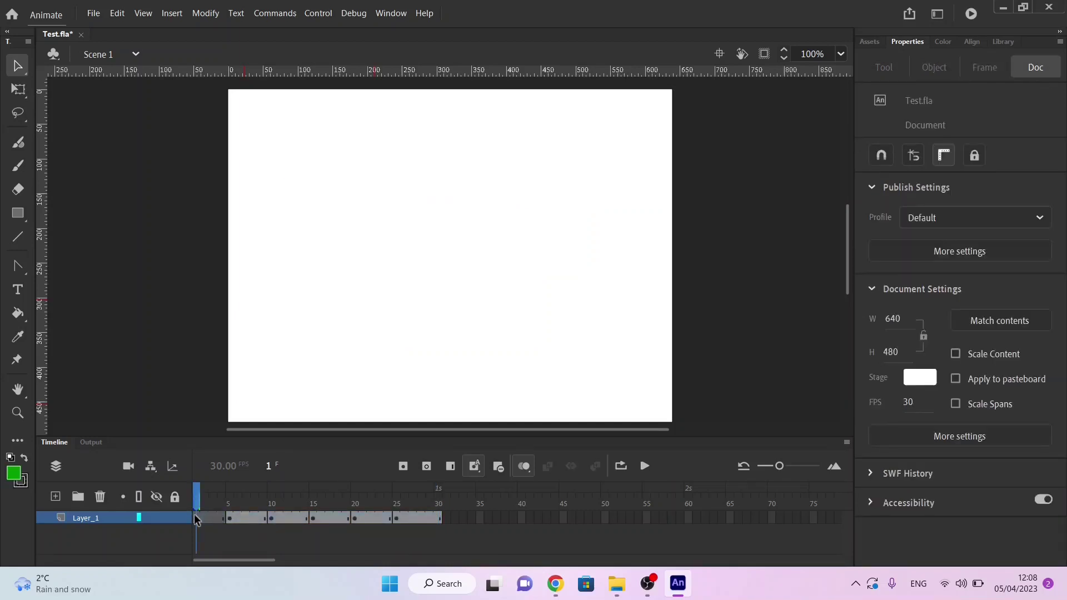
pyautogui.click(439, 520)
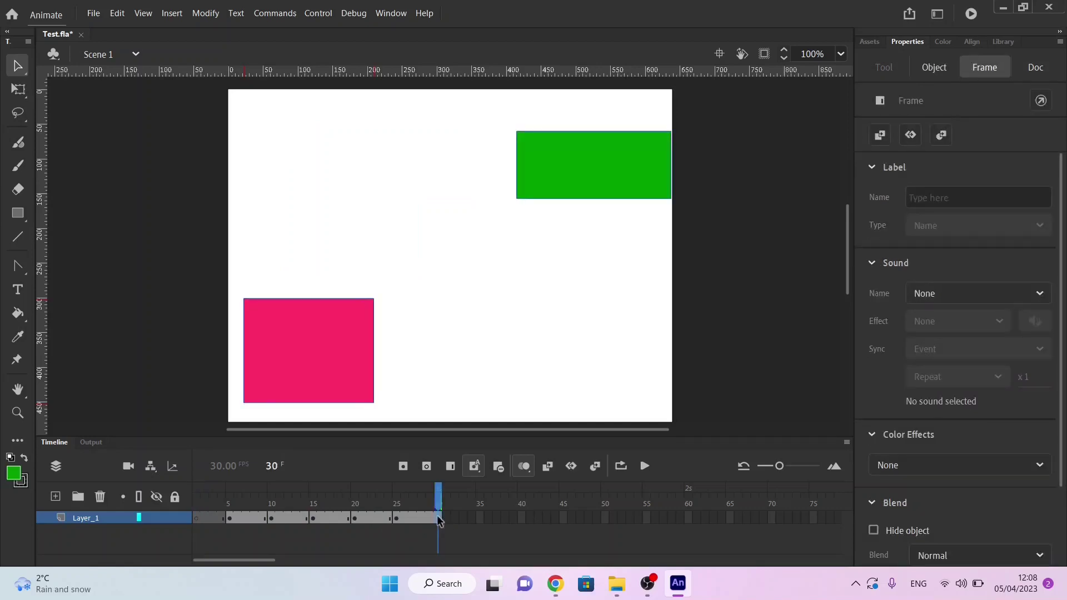
pyautogui.click(197, 520)
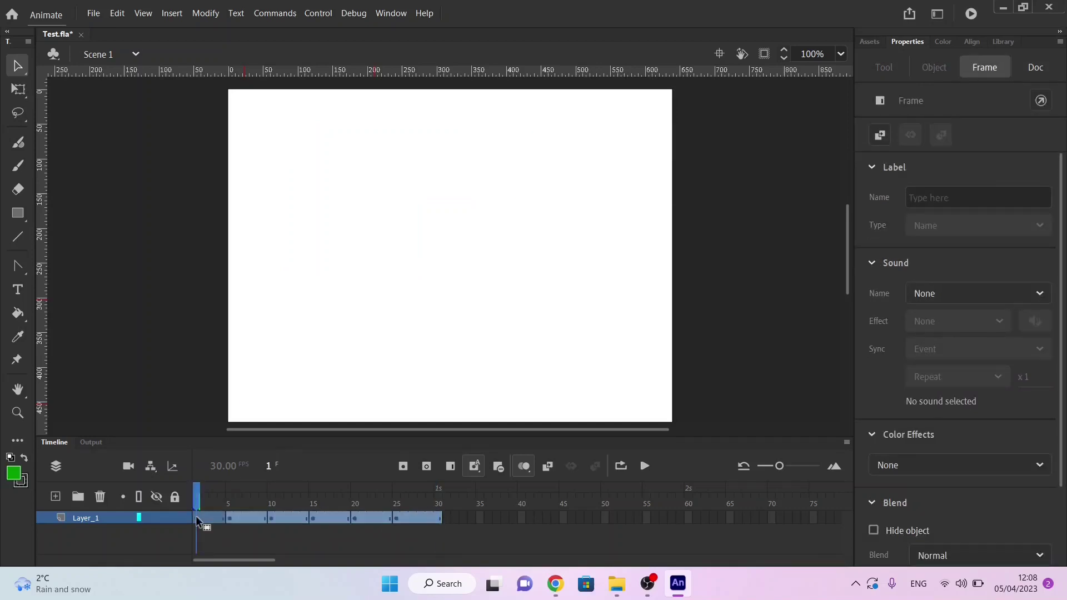
pyautogui.rightClick(197, 520)
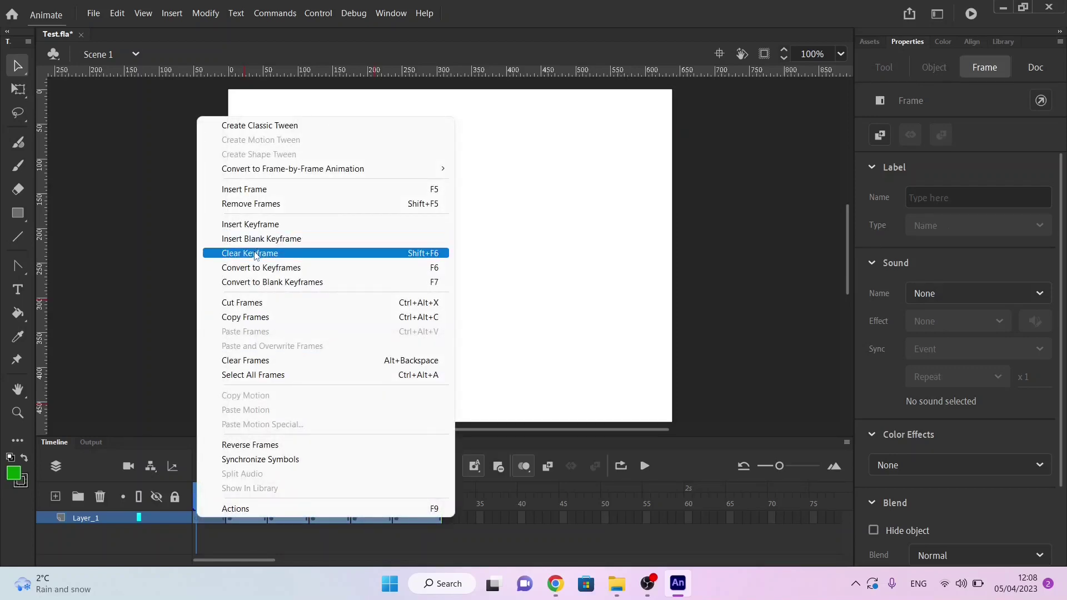
pyautogui.click(255, 307)
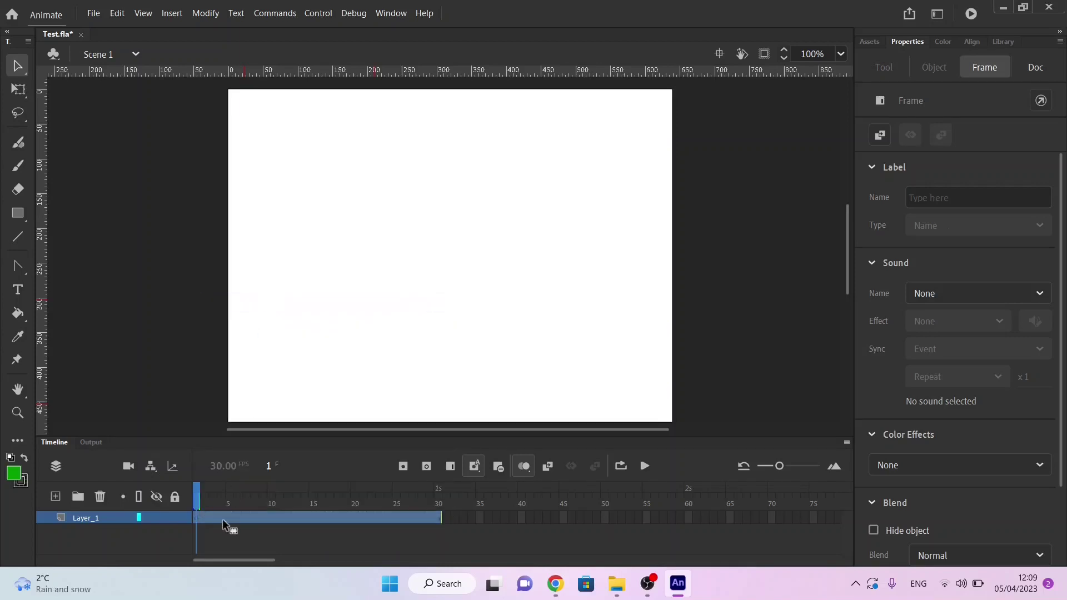
pyautogui.click(196, 516)
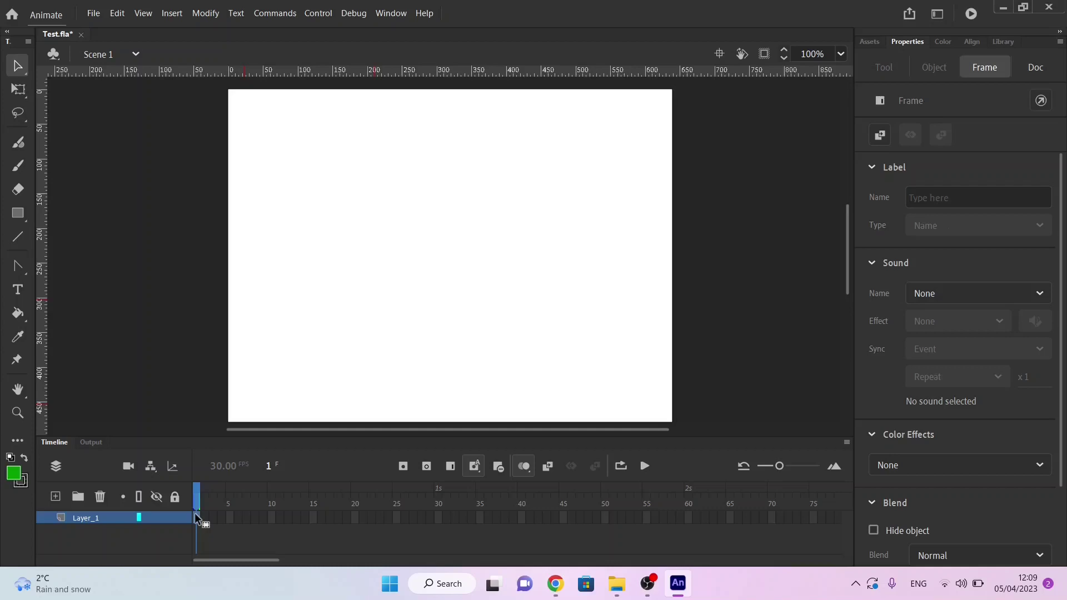
pyautogui.rightClick(195, 514)
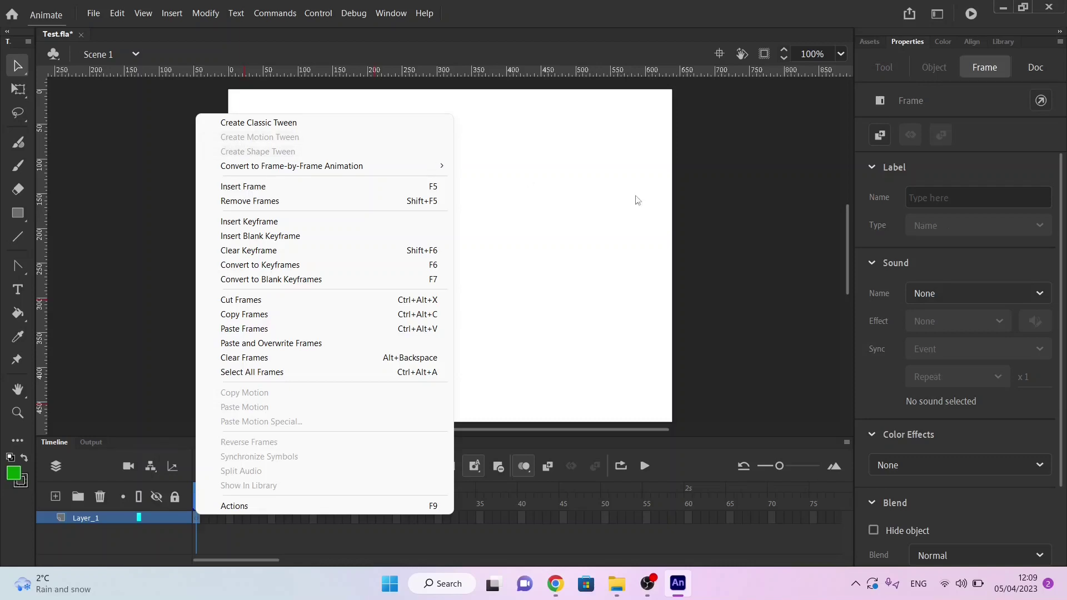
pyautogui.click(596, 208)
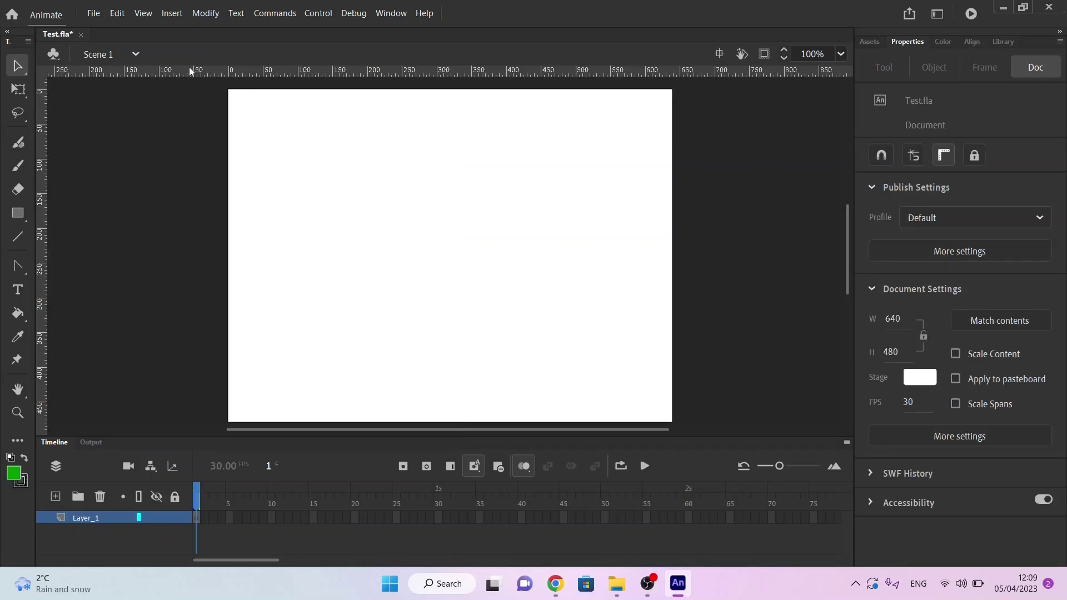
# Step: With the Oval Tool, draw a green oval about 119 by 90 in the stage's upper-left area on frame 1
pyautogui.click(18, 215)
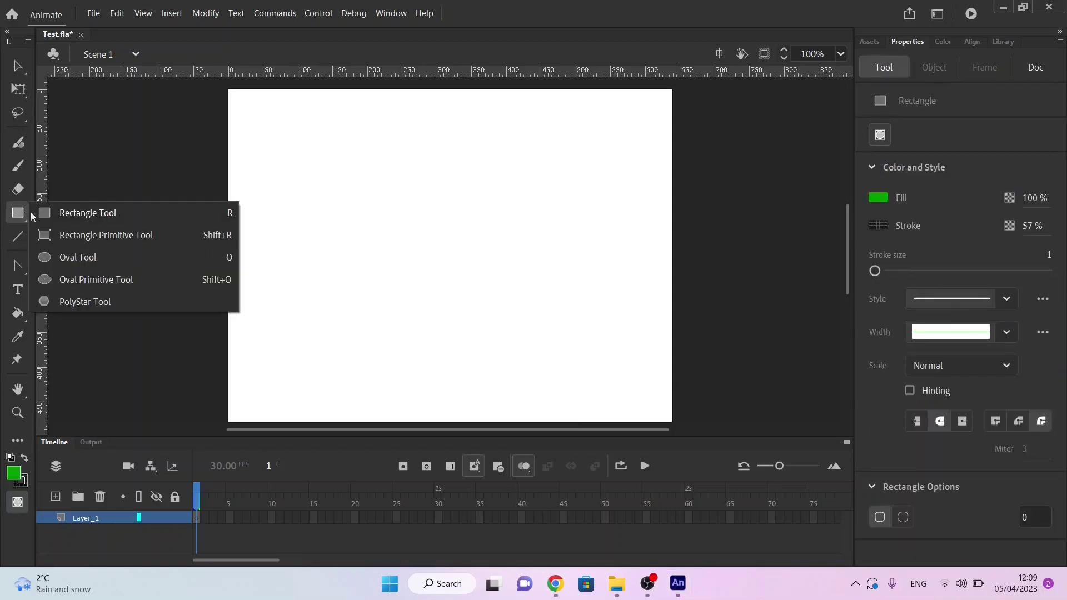
pyautogui.click(66, 258)
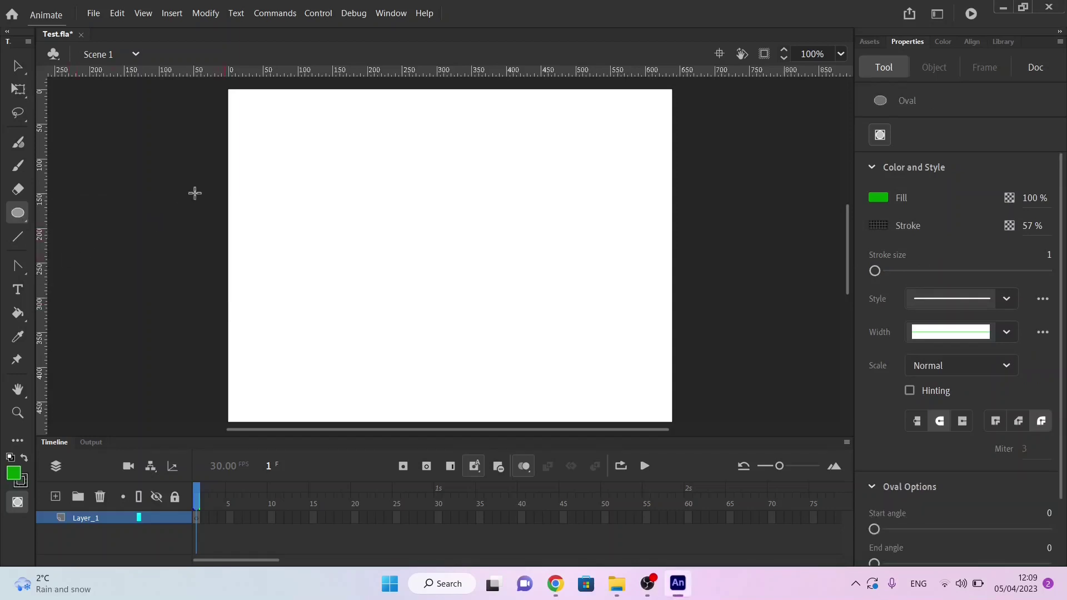
pyautogui.moveTo(260, 151); pyautogui.dragTo(345, 216)
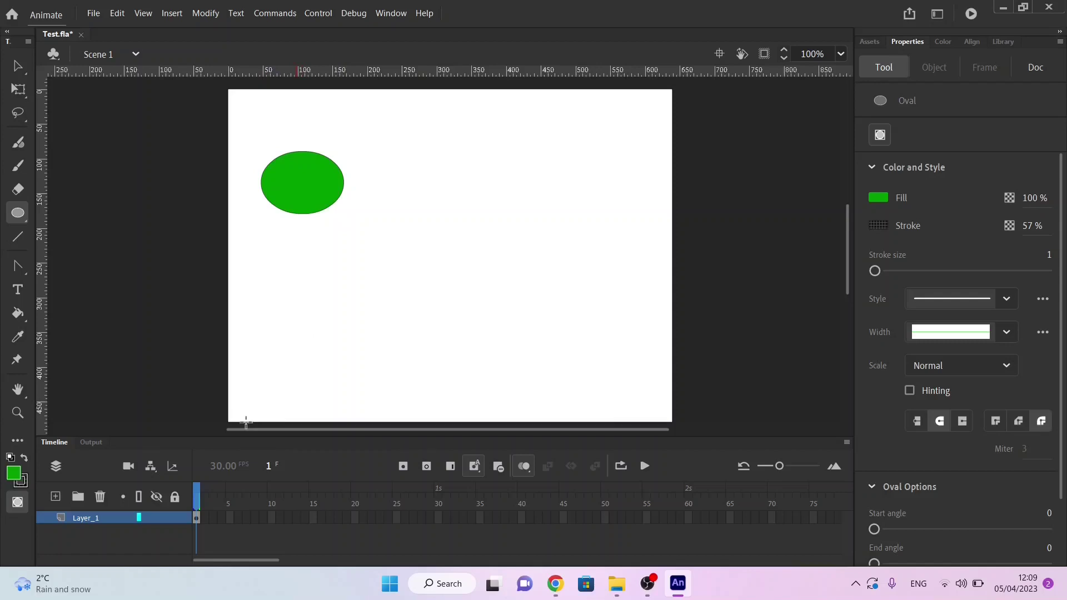
# Step: Insert a frame at frame 30 of Layer_1 to extend the oval's span
pyautogui.click(437, 519)
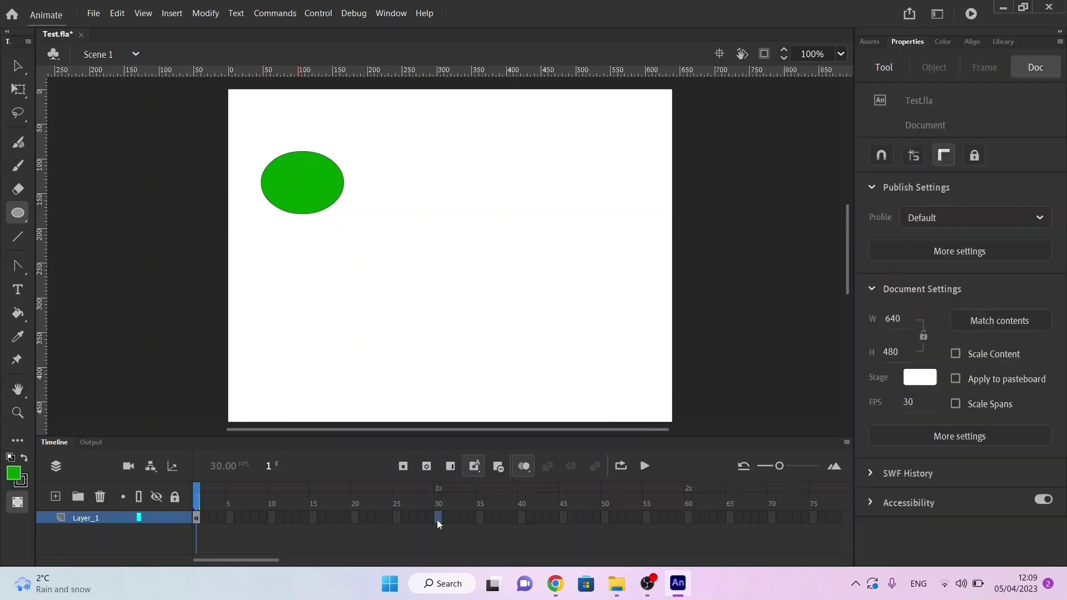
pyautogui.rightClick(438, 522)
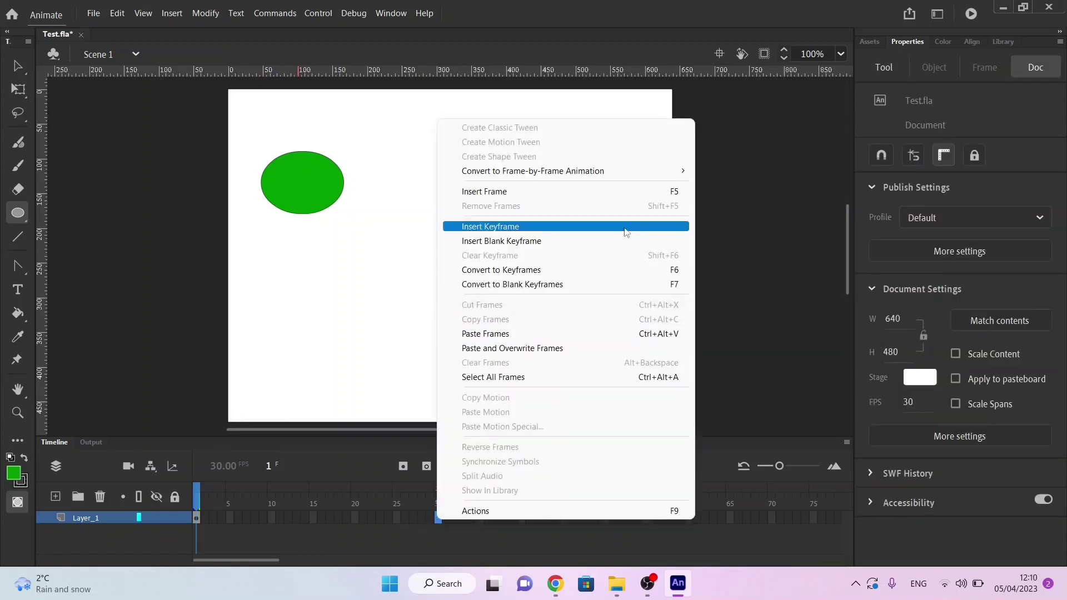
pyautogui.click(649, 193)
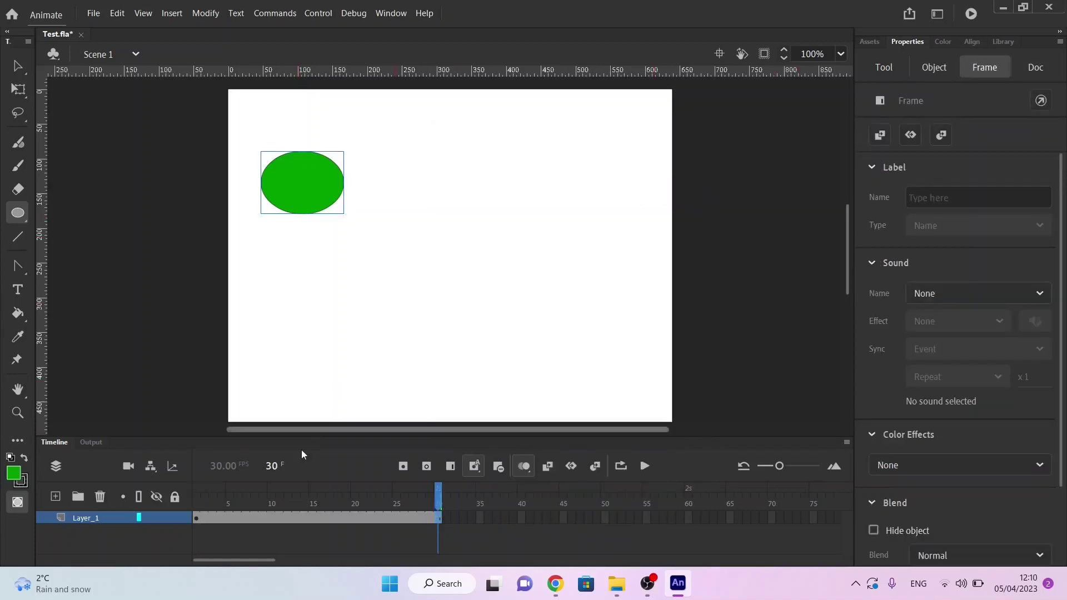
pyautogui.moveTo(436, 497)
pyautogui.mouseDown()
pyautogui.moveTo(197, 499)
pyautogui.moveTo(439, 509)
pyautogui.mouseUp()
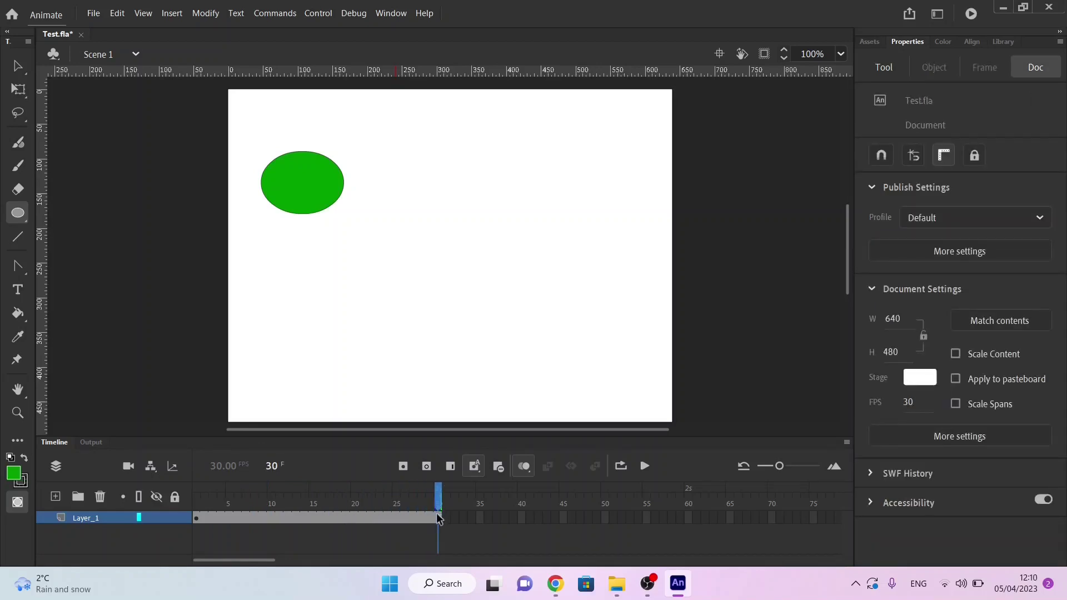
# Step: Create a motion tween on the oval's frame span, accepting the conversion of the oval to a symbol
pyautogui.click(351, 517)
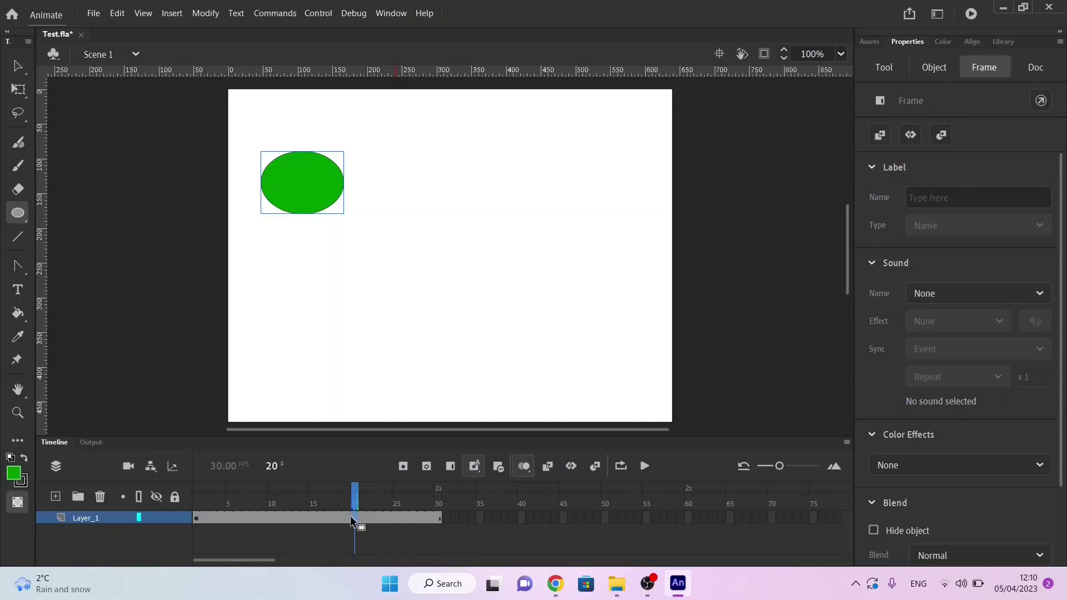
pyautogui.rightClick(351, 516)
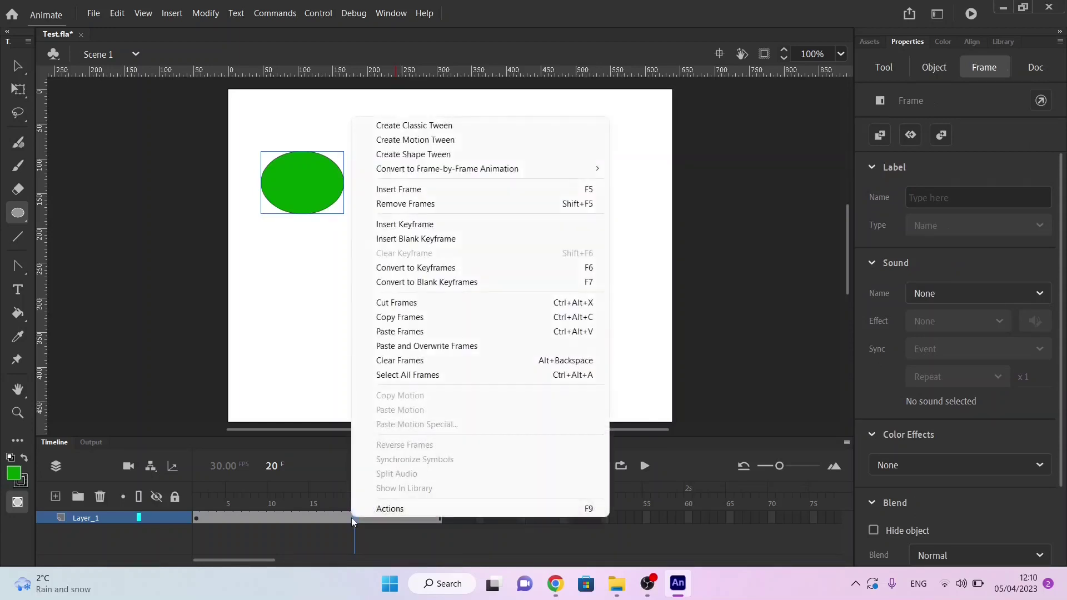
pyautogui.press('Escape')
pyautogui.rightClick(350, 516)
pyautogui.click(489, 142)
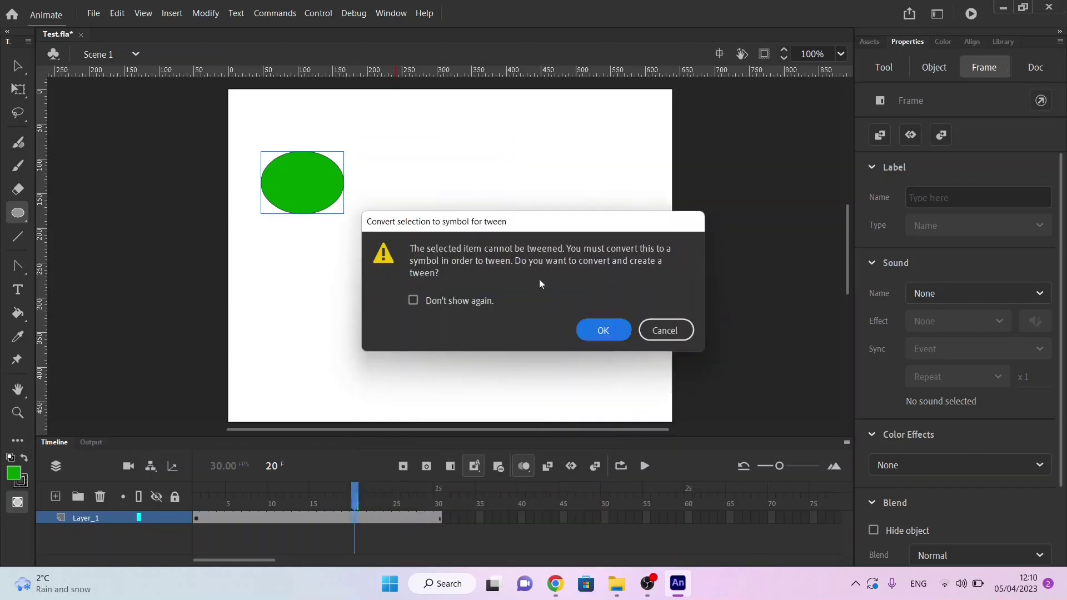
pyautogui.click(604, 331)
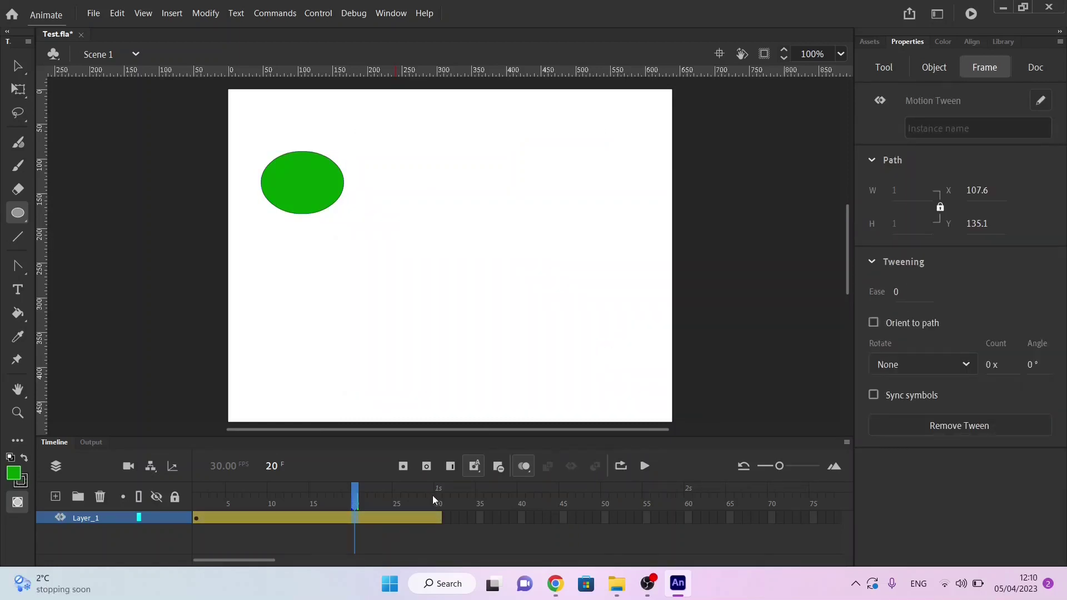
# Step: At frame 30, move the oval with the Free Transform tool to the stage's lower-right area, about X 482, Y 332
pyautogui.click(437, 516)
pyautogui.click(18, 66)
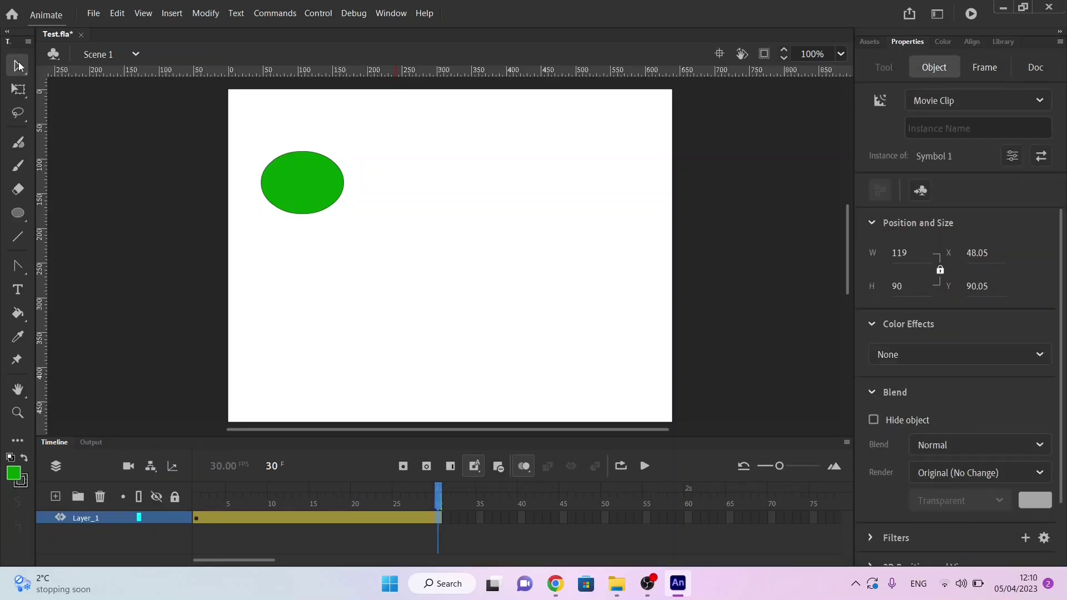
pyautogui.click(18, 66)
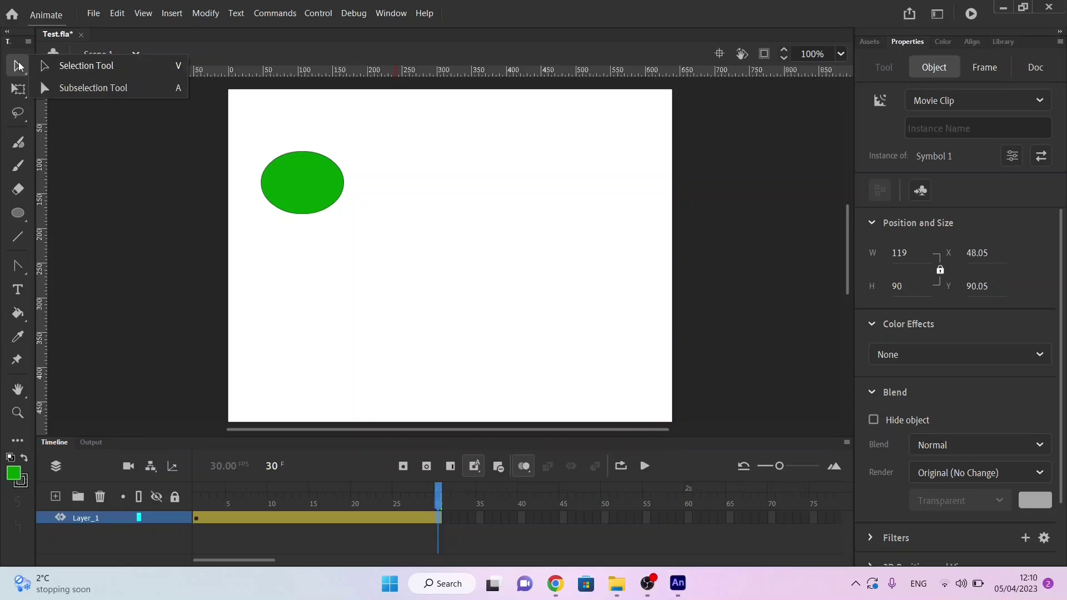
pyautogui.click(18, 90)
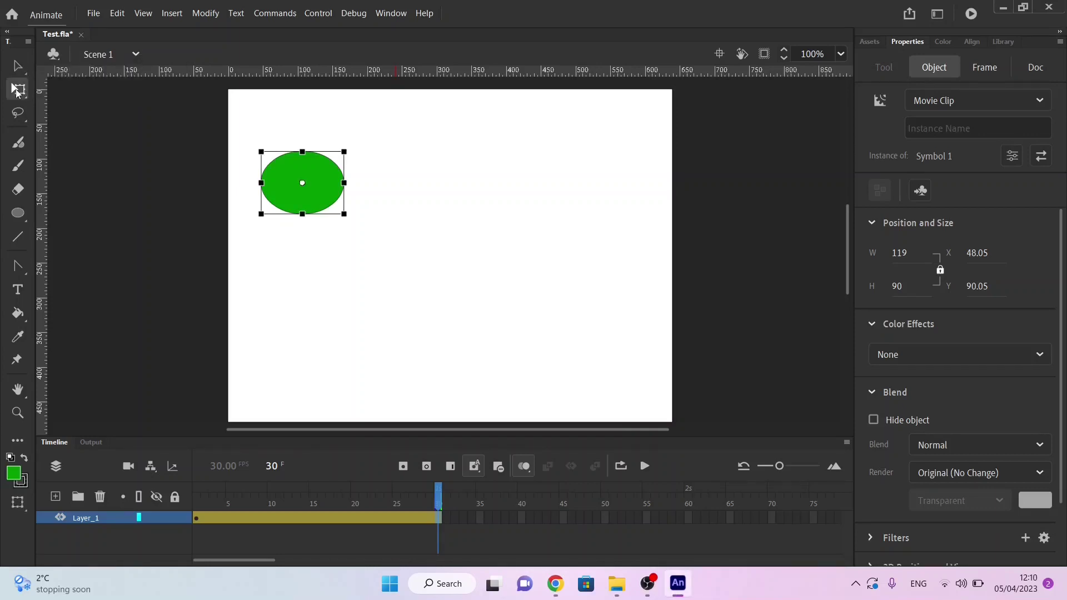
pyautogui.moveTo(335, 192); pyautogui.dragTo(613, 350)
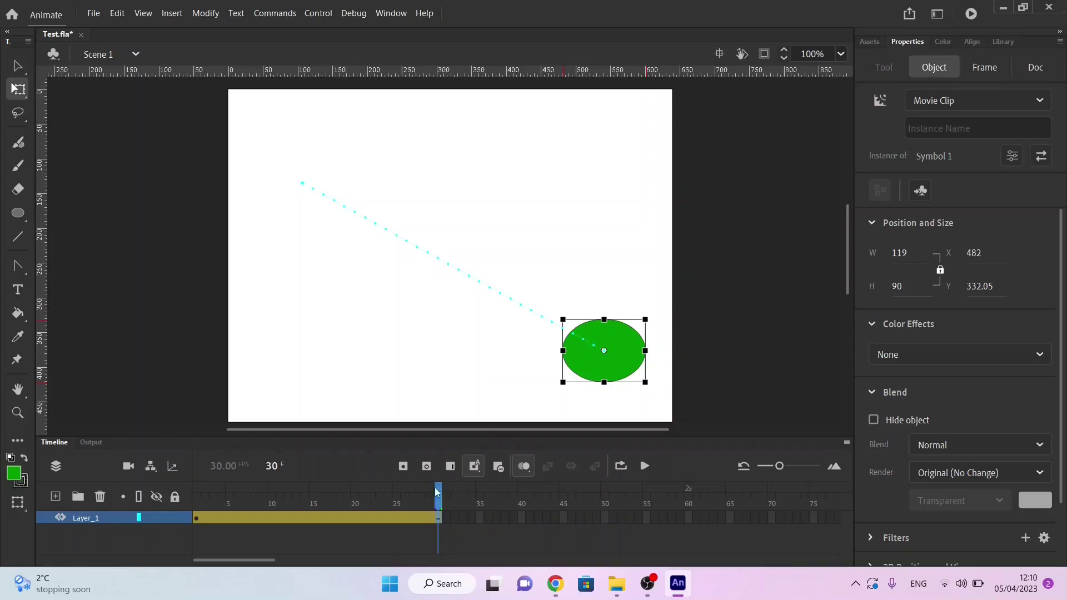
# Step: Play the oval's motion tween from frame 1 to review it, then return the playhead to frame 1
pyautogui.moveTo(438, 492); pyautogui.dragTo(142, 495)
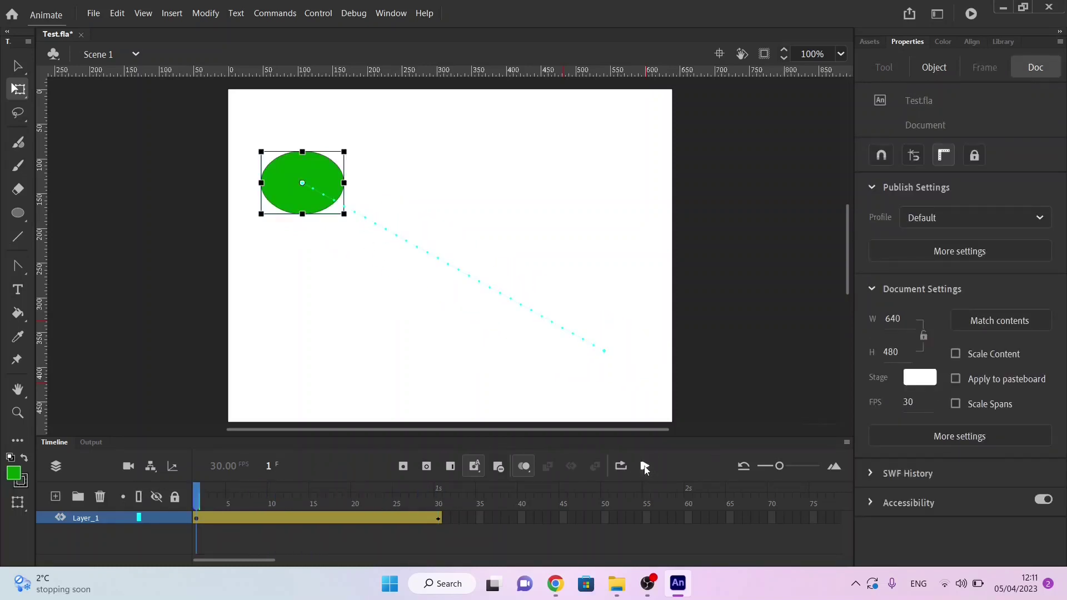
pyautogui.click(645, 467)
pyautogui.click(203, 501)
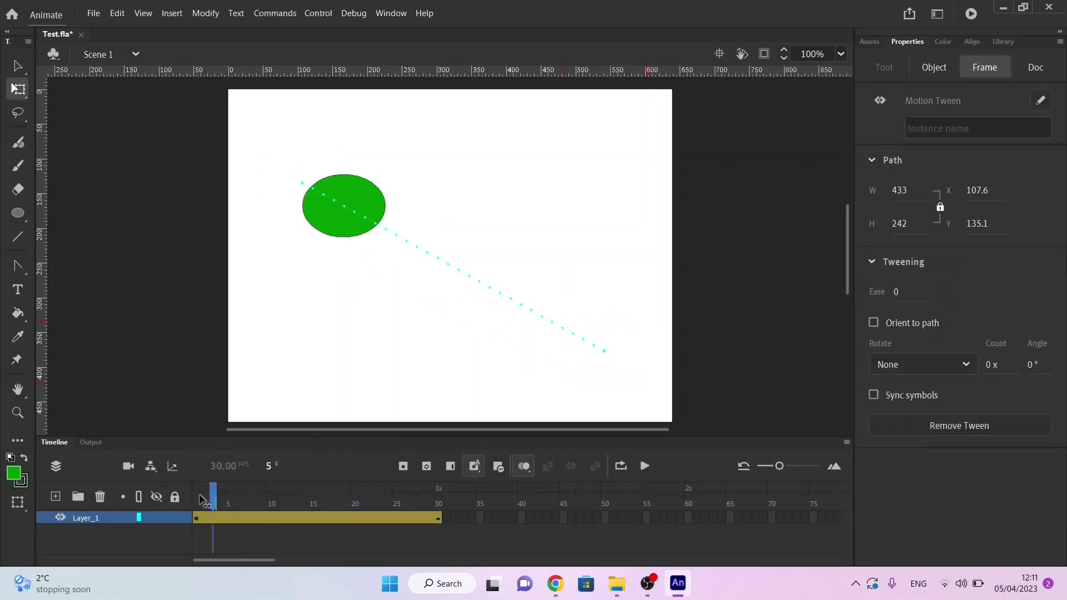
pyautogui.moveTo(203, 500); pyautogui.dragTo(175, 497)
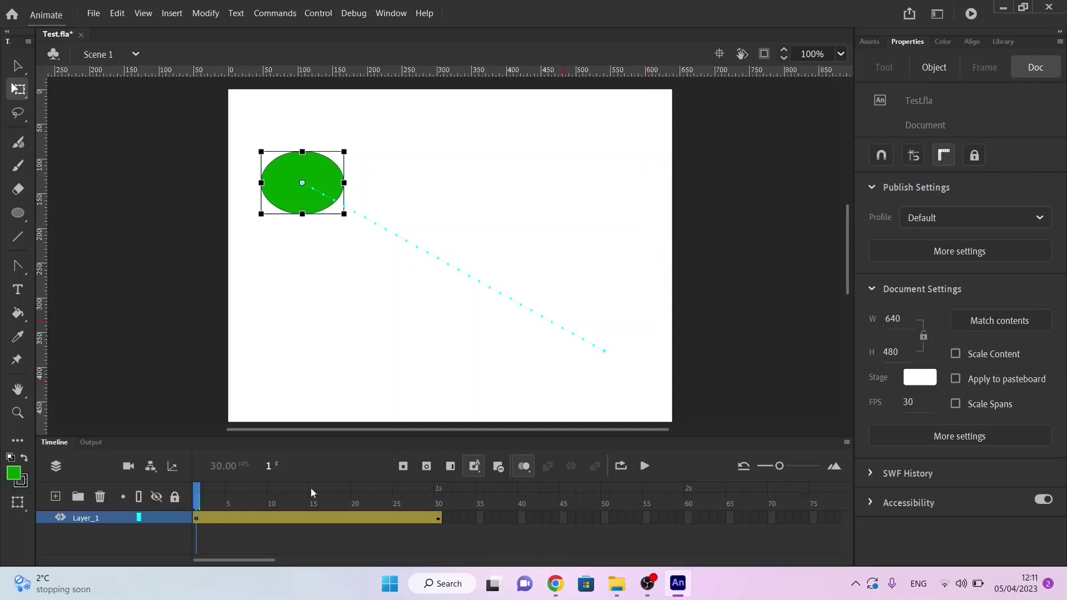
# Step: At frame 30, scale the oval up around its center to about 281 by 206
pyautogui.click(436, 518)
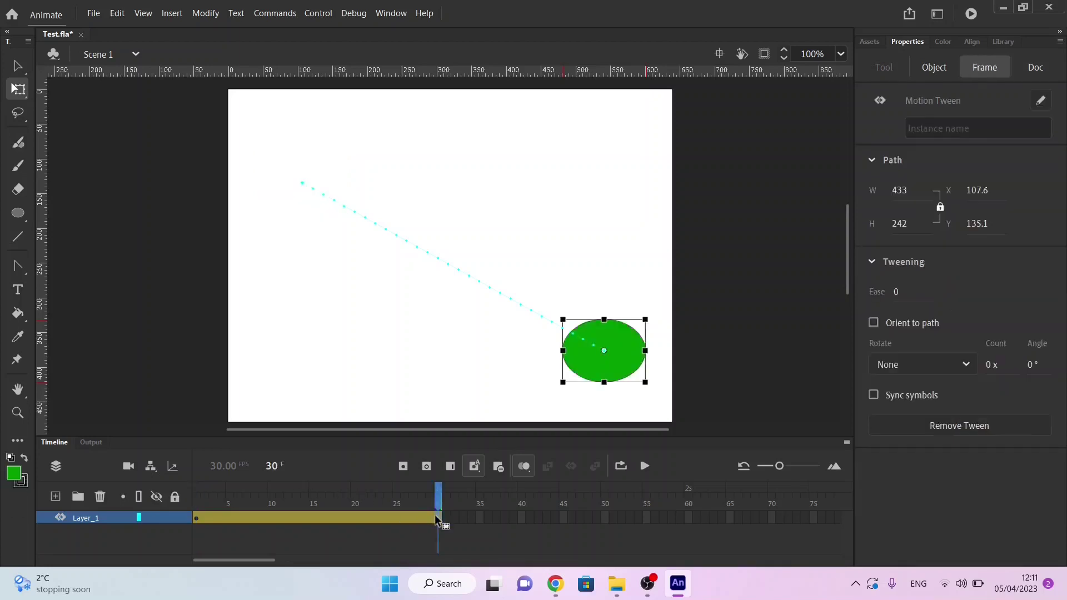
pyautogui.moveTo(563, 318); pyautogui.dragTo(507, 279)
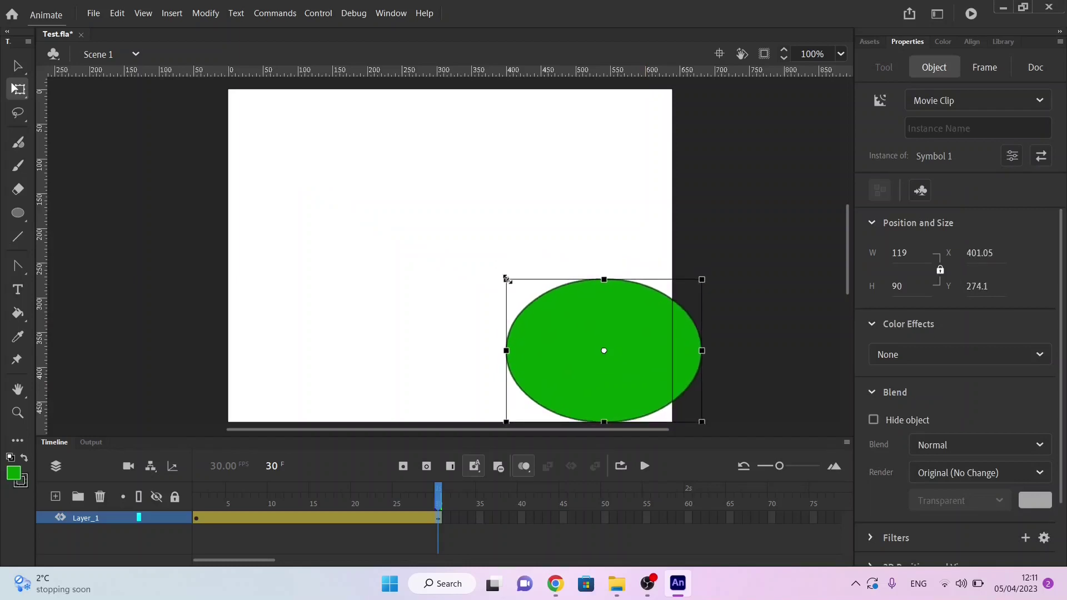
pyautogui.moveTo(435, 503)
pyautogui.mouseDown()
pyautogui.moveTo(329, 500)
pyautogui.moveTo(177, 471)
pyautogui.moveTo(439, 498)
pyautogui.mouseUp()
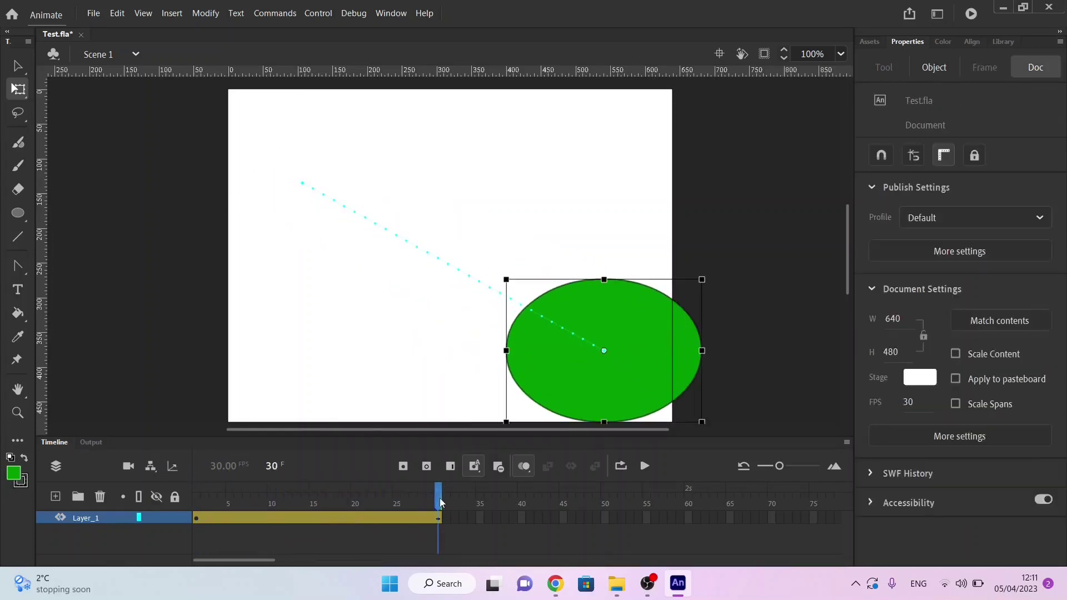
# Step: At frame 30, rotate the enlarged oval counterclockwise and skew it sideways into a flattened shape about 580 by 186
pyautogui.click(24, 93)
pyautogui.click(36, 94)
pyautogui.moveTo(707, 281); pyautogui.dragTo(603, 202)
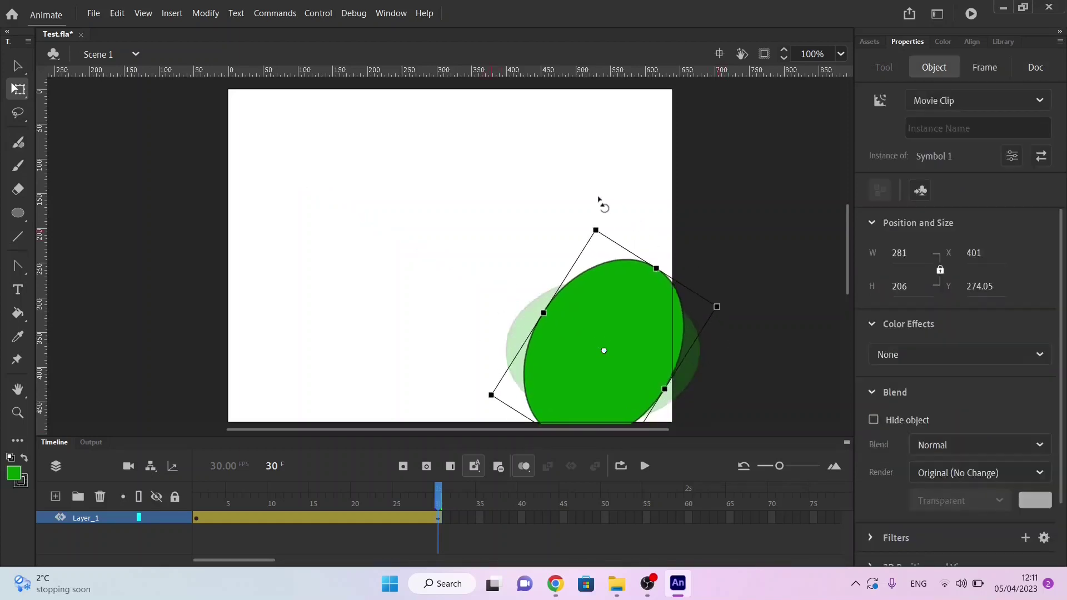
pyautogui.moveTo(625, 248); pyautogui.dragTo(716, 317)
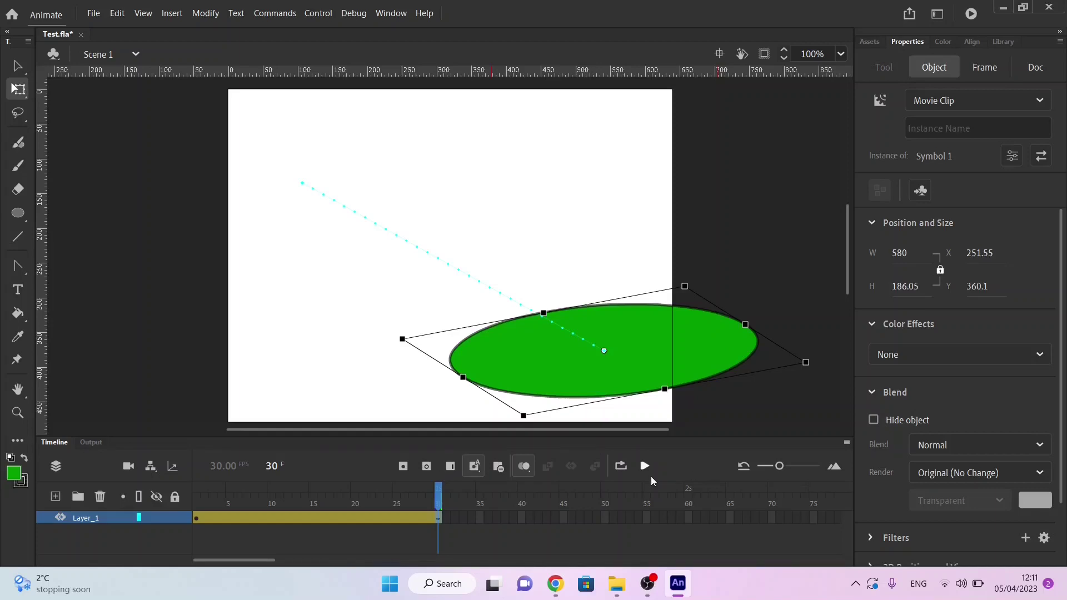
# Step: Rotate the distorted oval further counterclockwise at frame 30 until it stands nearly upright, and play the motion tween to review it
pyautogui.click(646, 467)
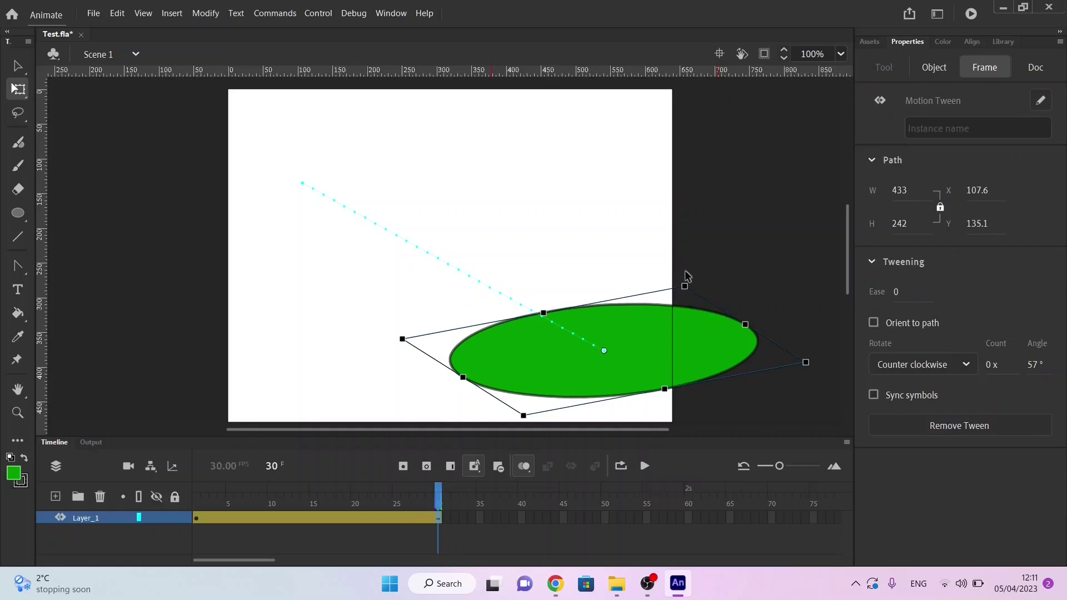
pyautogui.moveTo(689, 284); pyautogui.dragTo(516, 264)
pyautogui.click(644, 466)
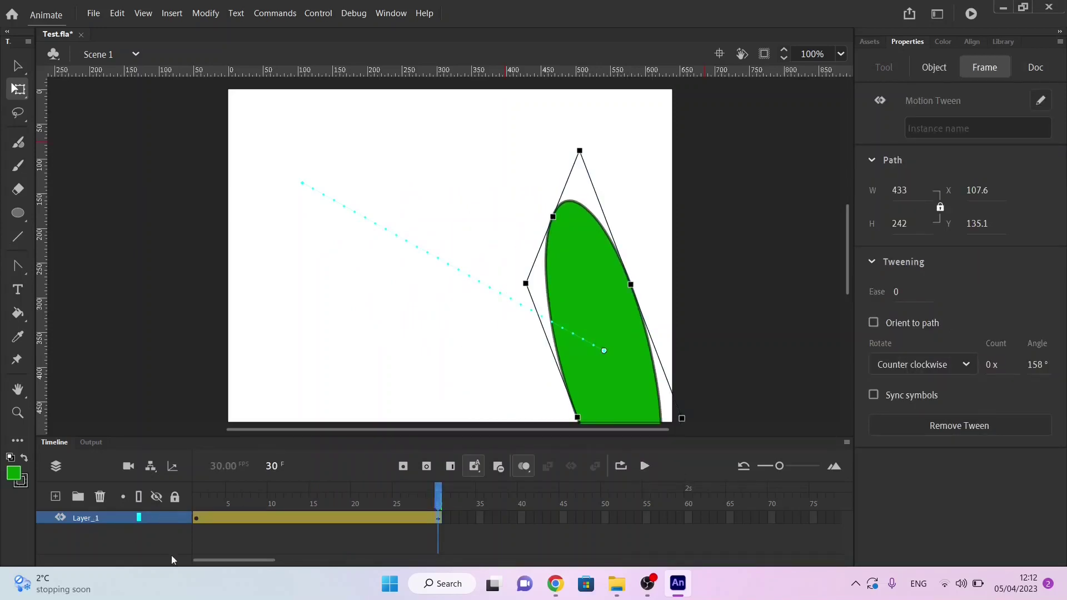
# Step: Delete the layer holding the motion tween and draw a green oval in the stage's upper-left area at frame 1
pyautogui.click(102, 497)
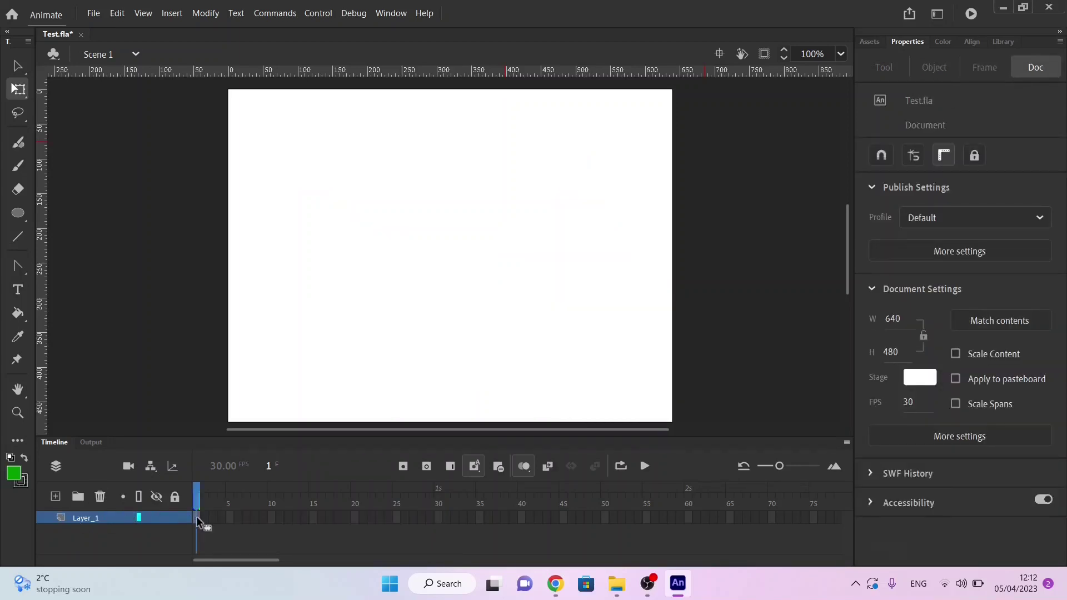
pyautogui.click(198, 520)
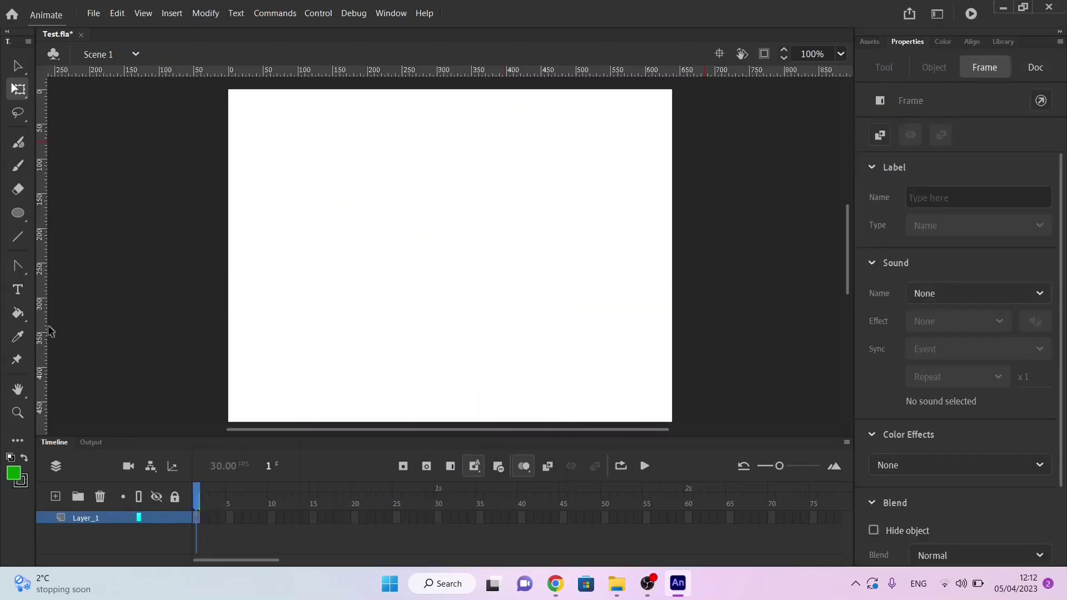
pyautogui.click(17, 214)
pyautogui.moveTo(245, 144)
pyautogui.mouseDown()
pyautogui.moveTo(286, 198)
pyautogui.moveTo(321, 216)
pyautogui.mouseUp()
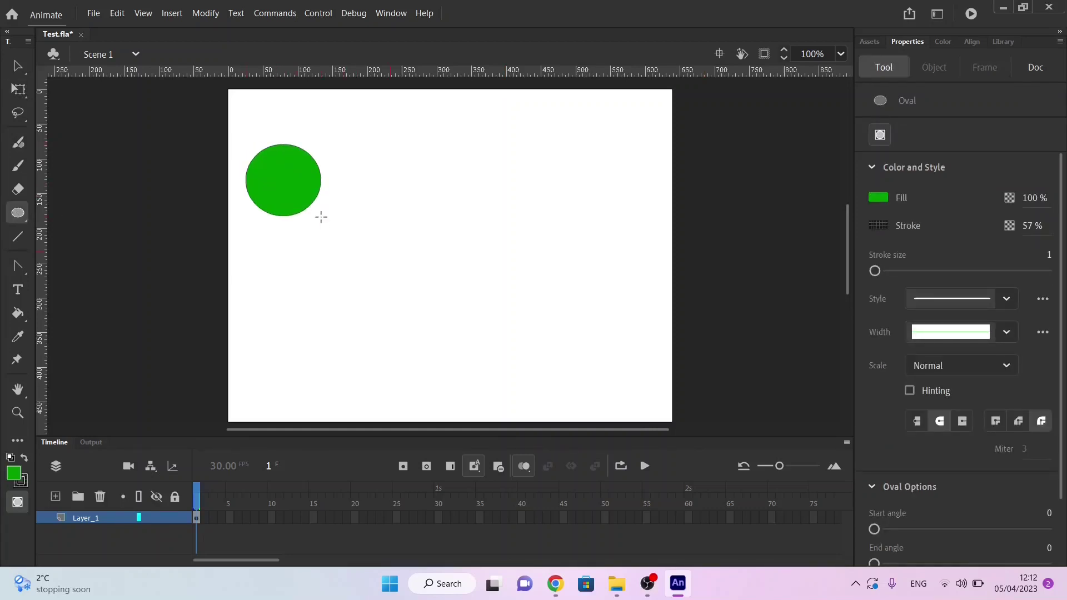
# Step: Extend the oval's layer to frame 30 and insert a blank keyframe at frame 30
pyautogui.click(438, 518)
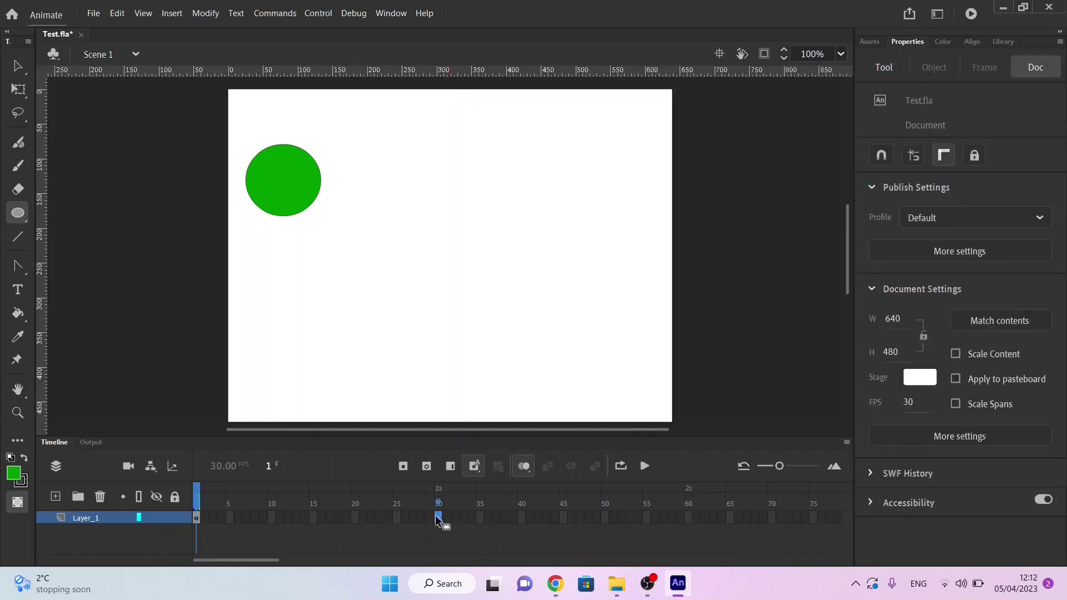
pyautogui.rightClick(436, 518)
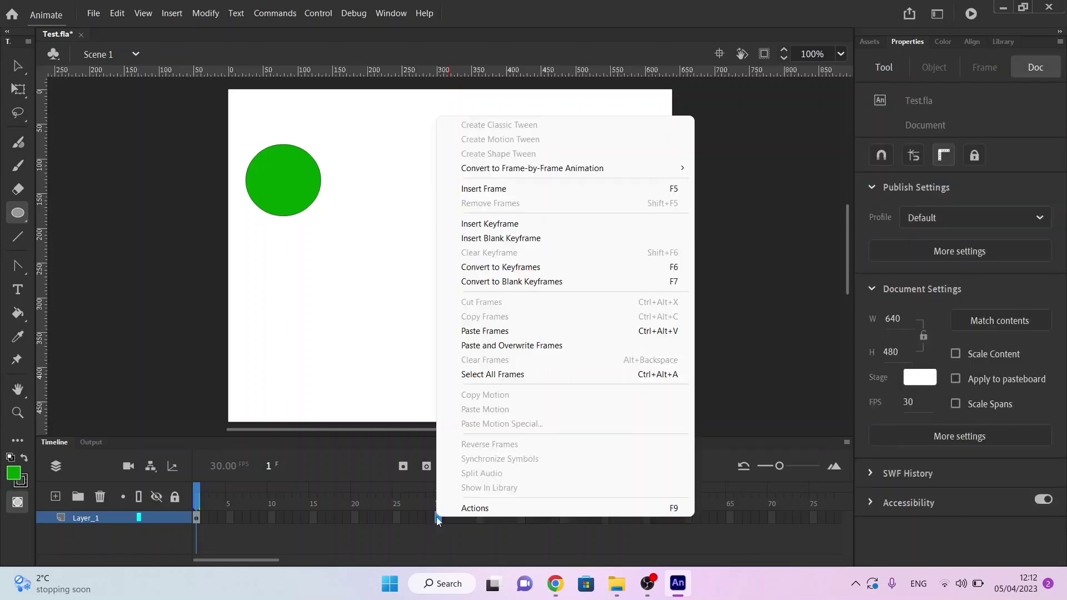
pyautogui.click(479, 190)
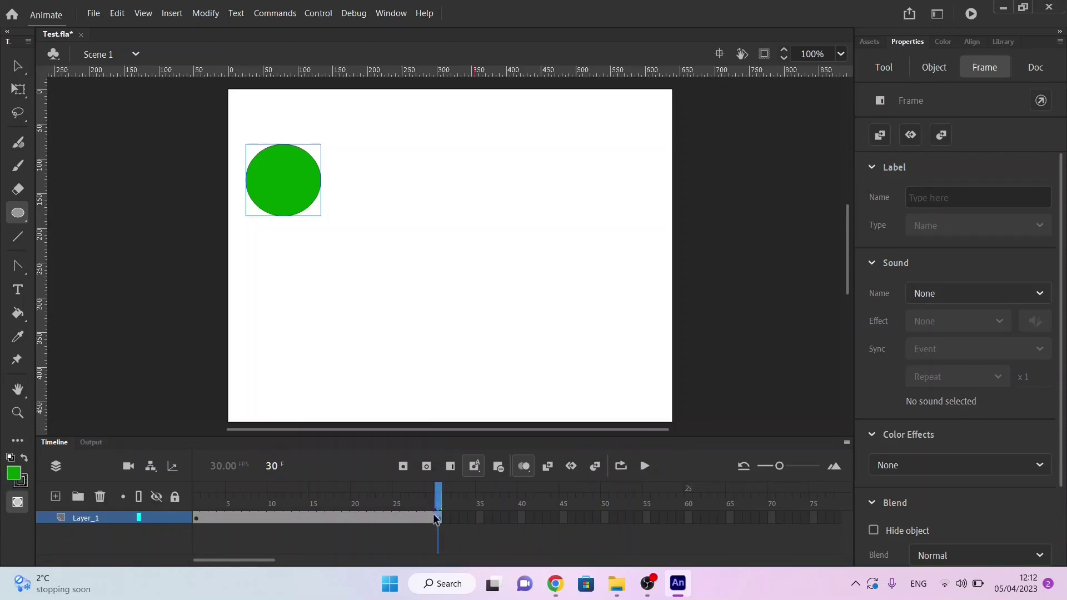
pyautogui.rightClick(340, 519)
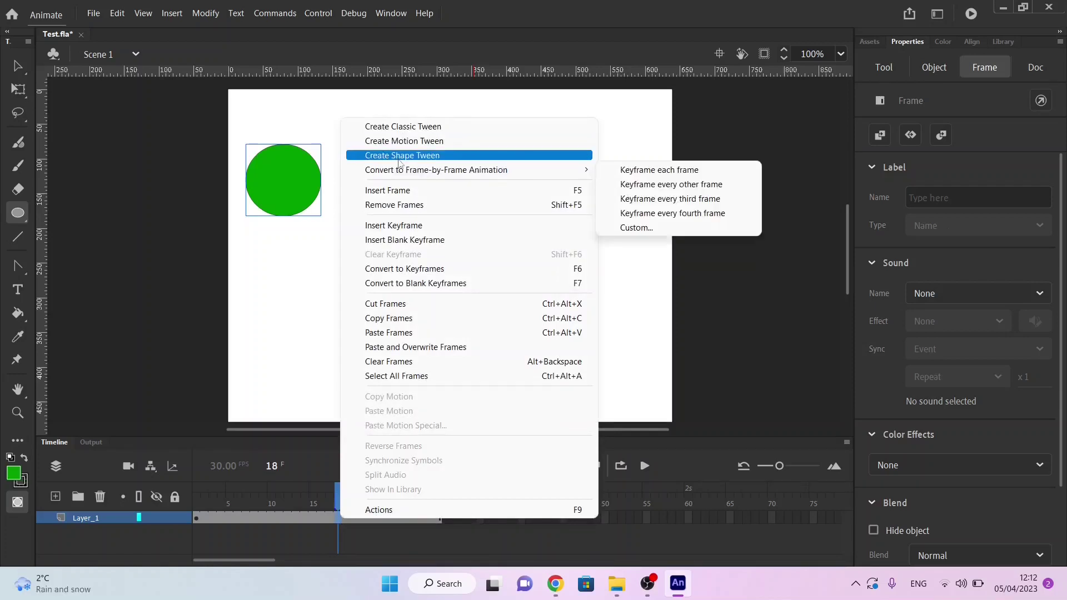
pyautogui.click(245, 519)
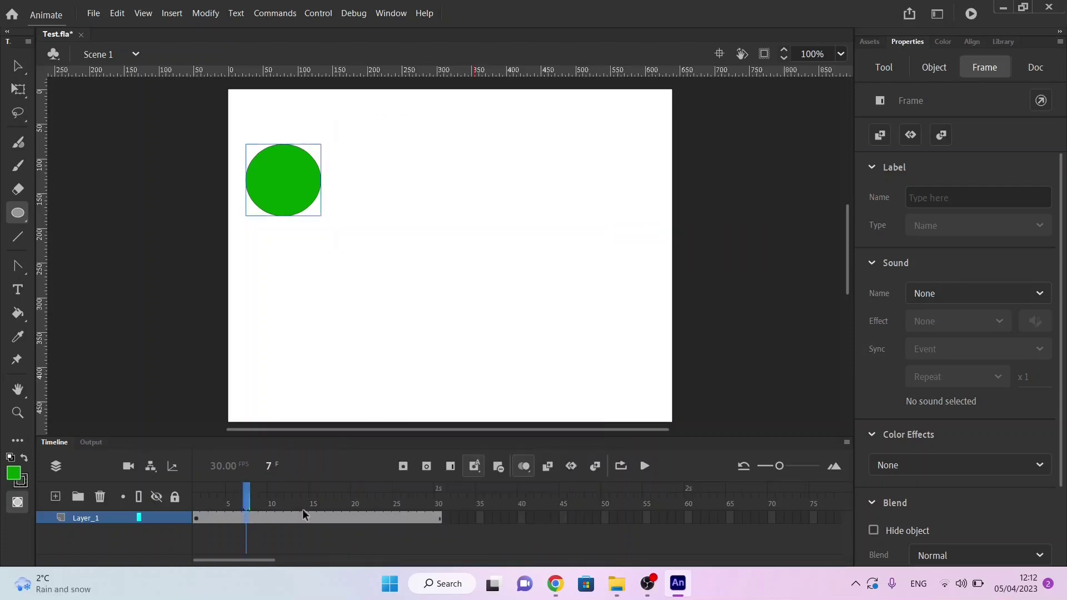
pyautogui.click(436, 519)
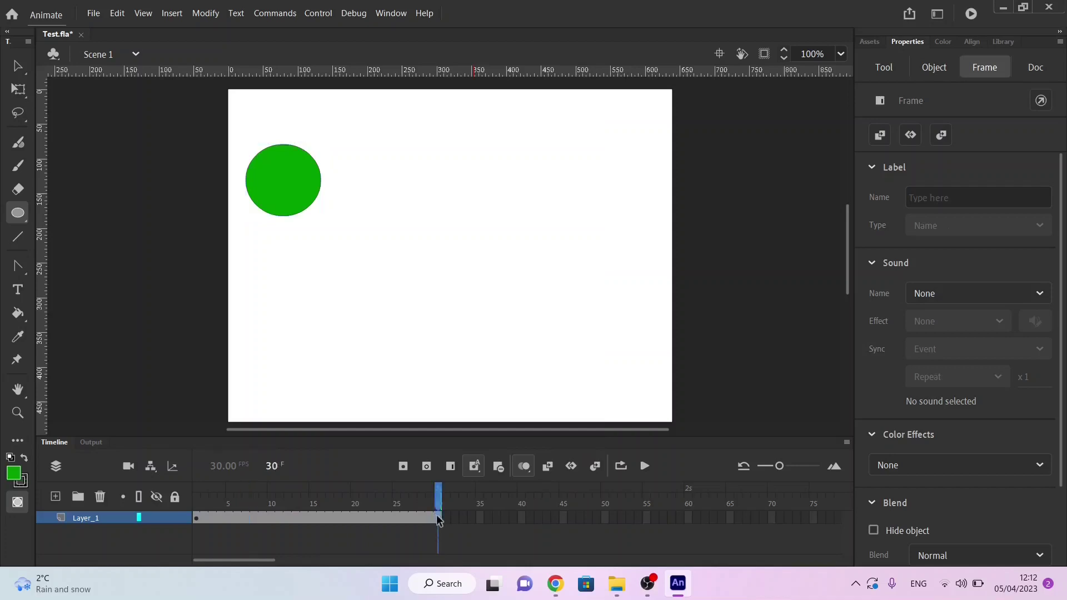
pyautogui.rightClick(437, 520)
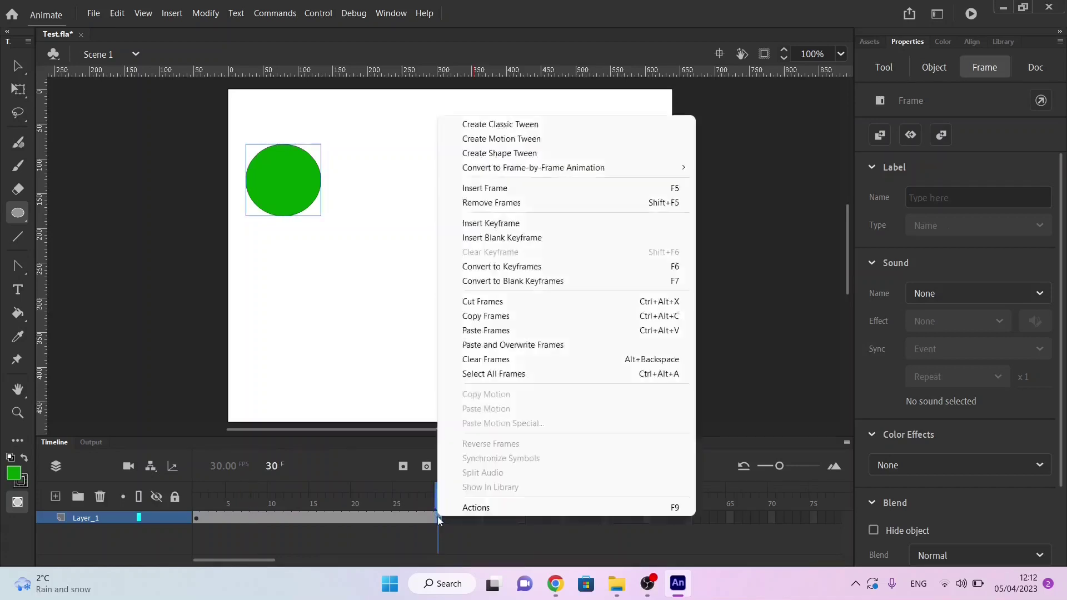
pyautogui.click(504, 238)
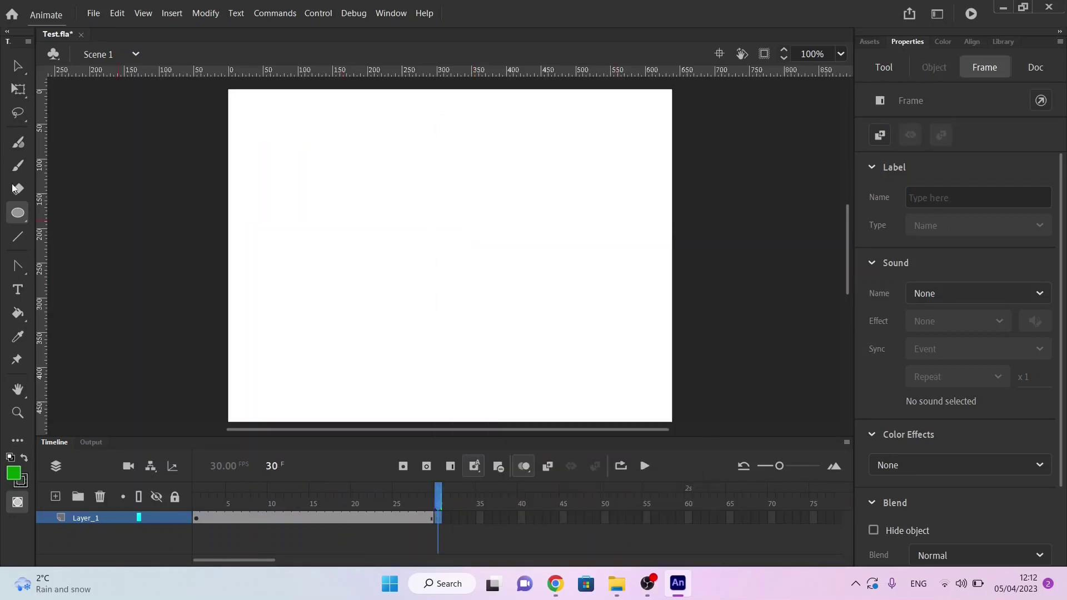
# Step: Draw a rectangle about 90 by 84 in the stage's upper-left area at frame 30, near X 29, Y 106
pyautogui.click(19, 218)
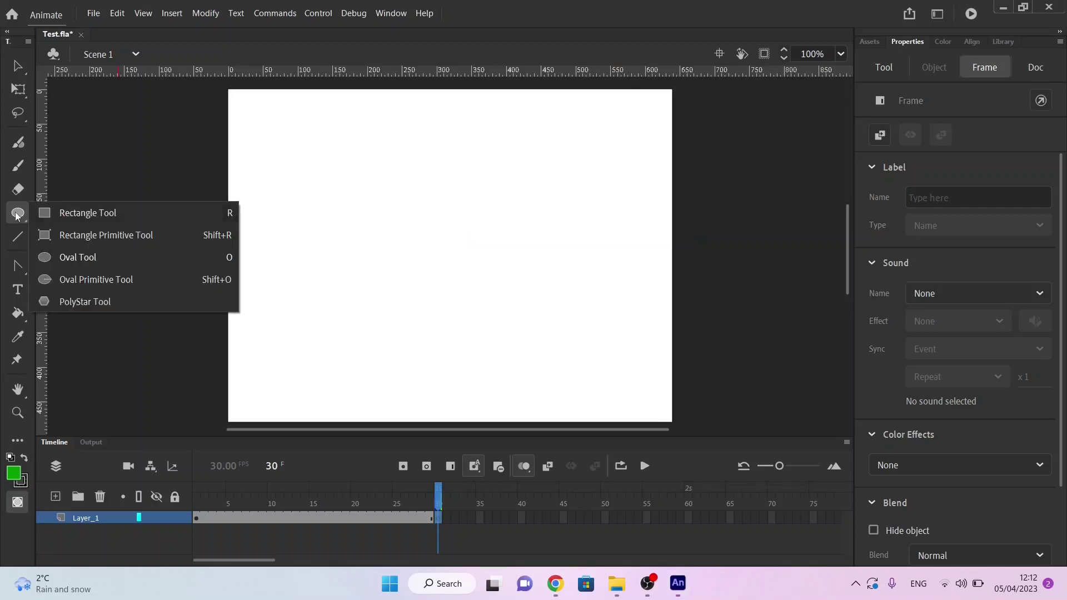
pyautogui.click(53, 213)
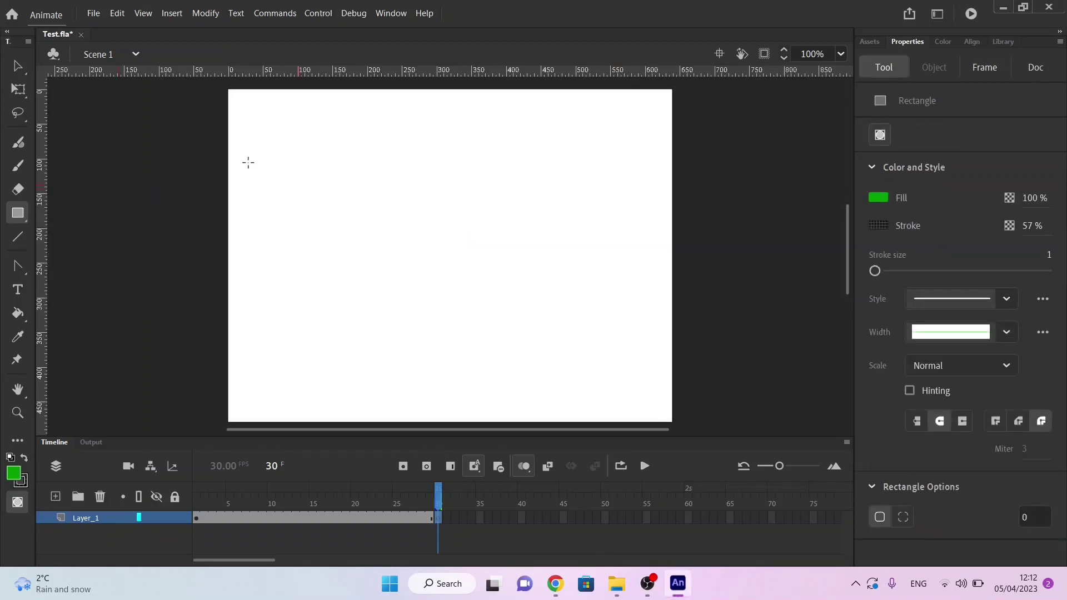
pyautogui.moveTo(248, 162); pyautogui.dragTo(311, 222)
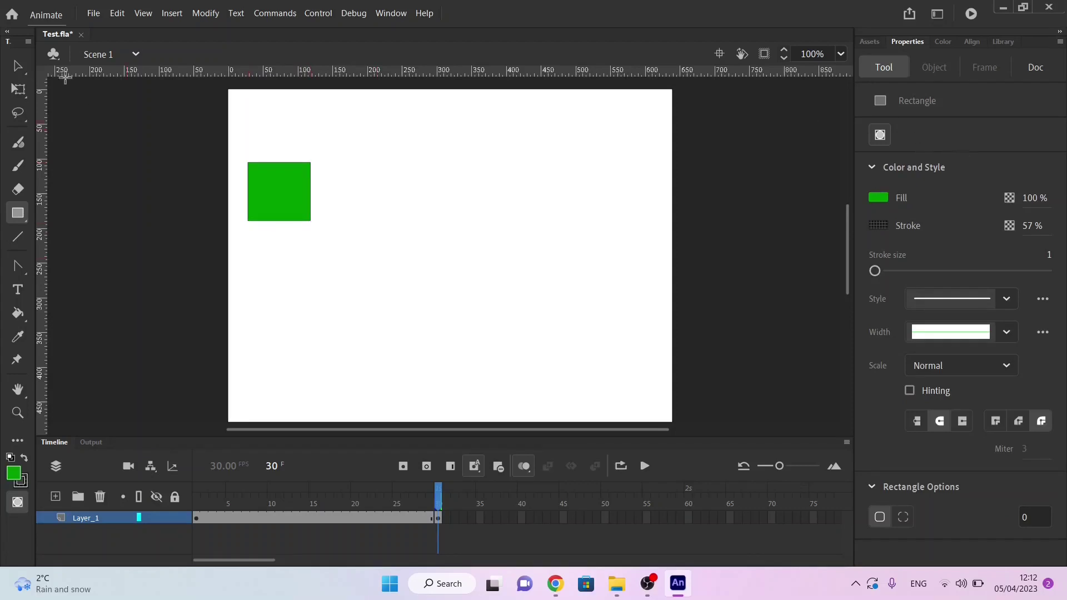
# Step: Select the rectangle at frame 30 and change its fill color to red
pyautogui.click(18, 66)
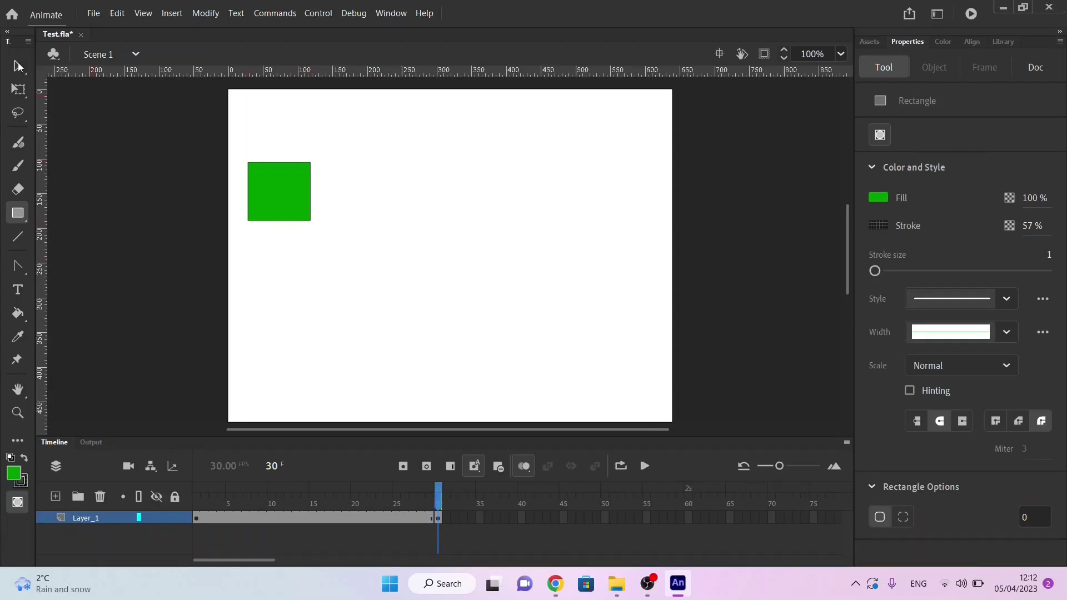
pyautogui.click(272, 189)
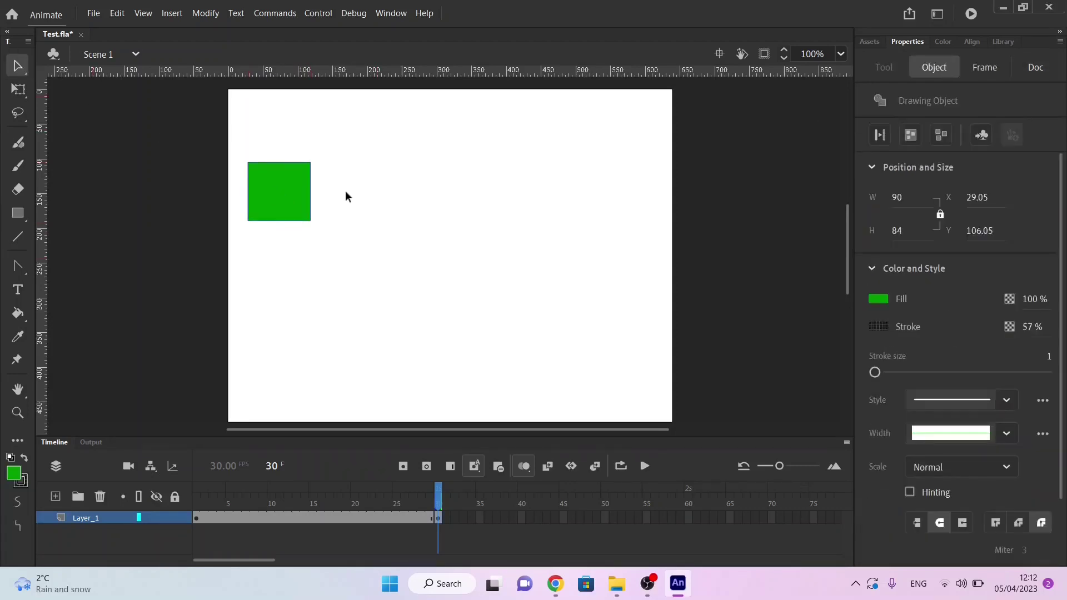
pyautogui.click(878, 298)
pyautogui.click(777, 353)
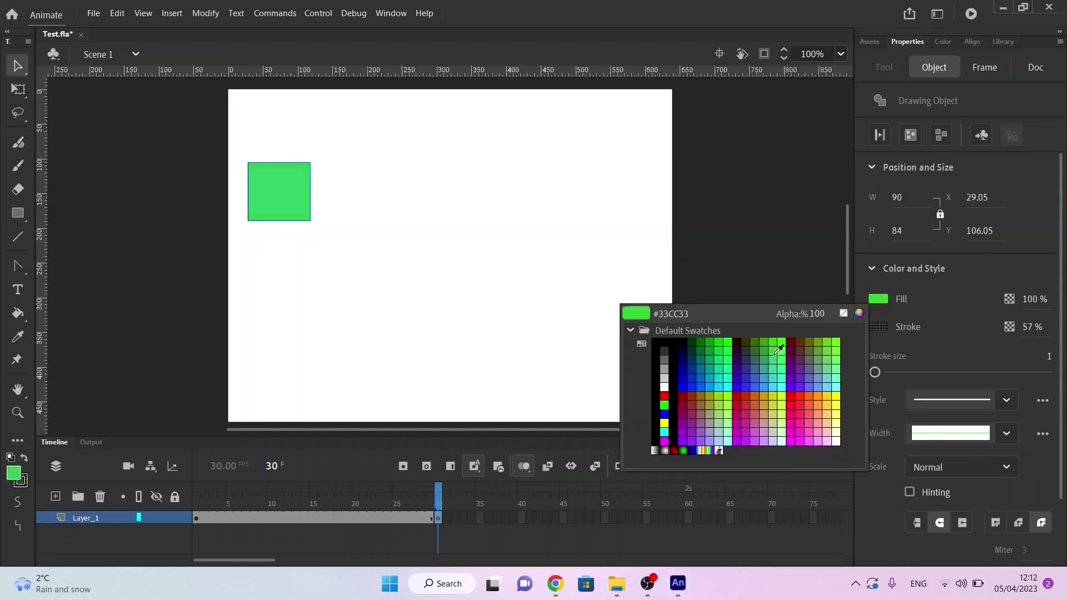
pyautogui.click(664, 396)
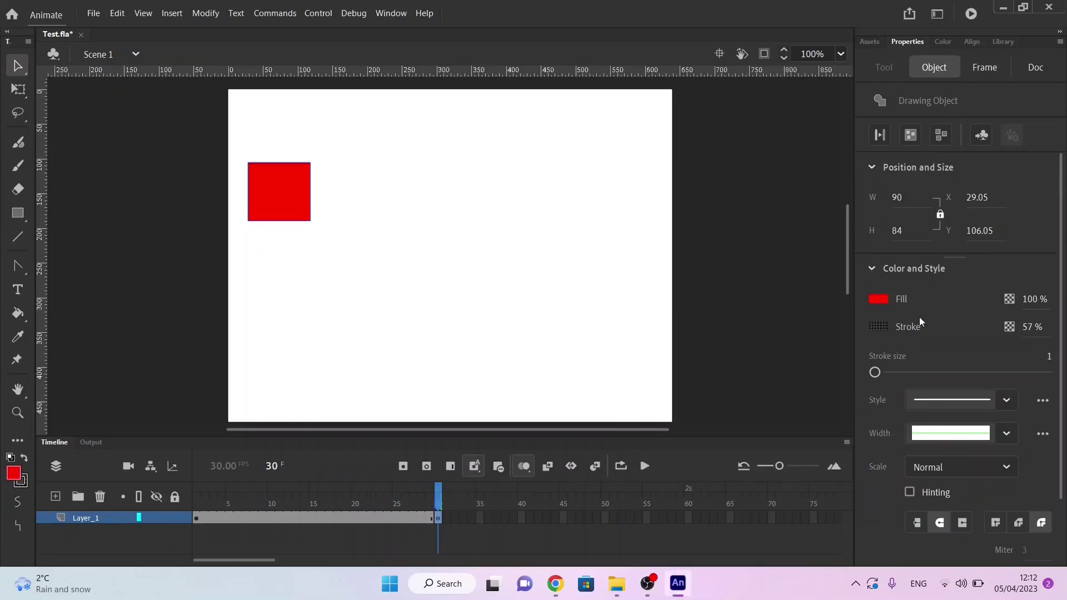
# Step: Give the red rectangle a green stroke with 100% opacity
pyautogui.click(872, 329)
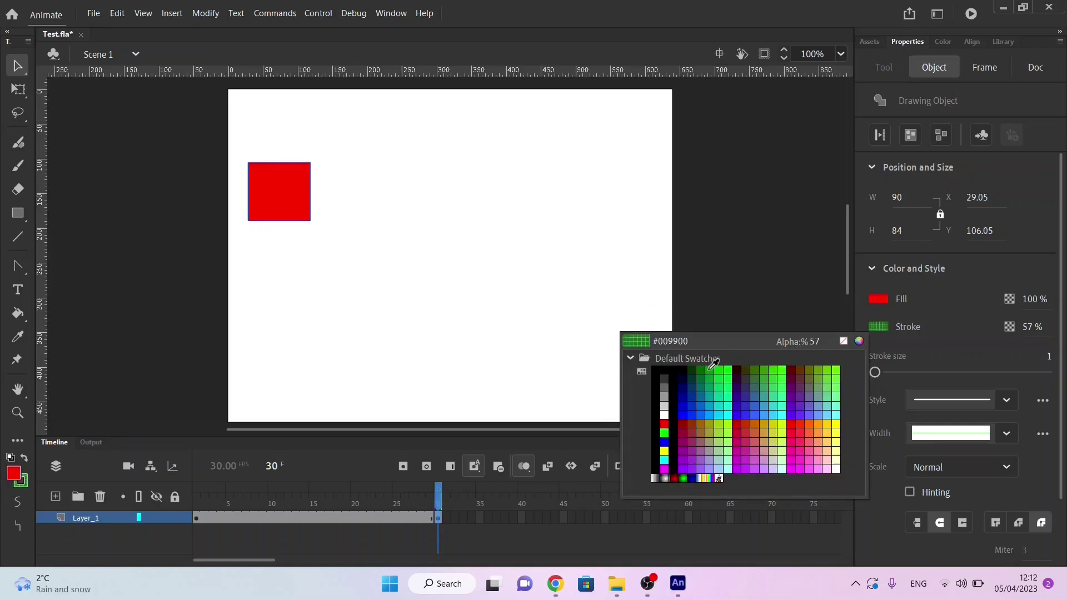
pyautogui.click(820, 454)
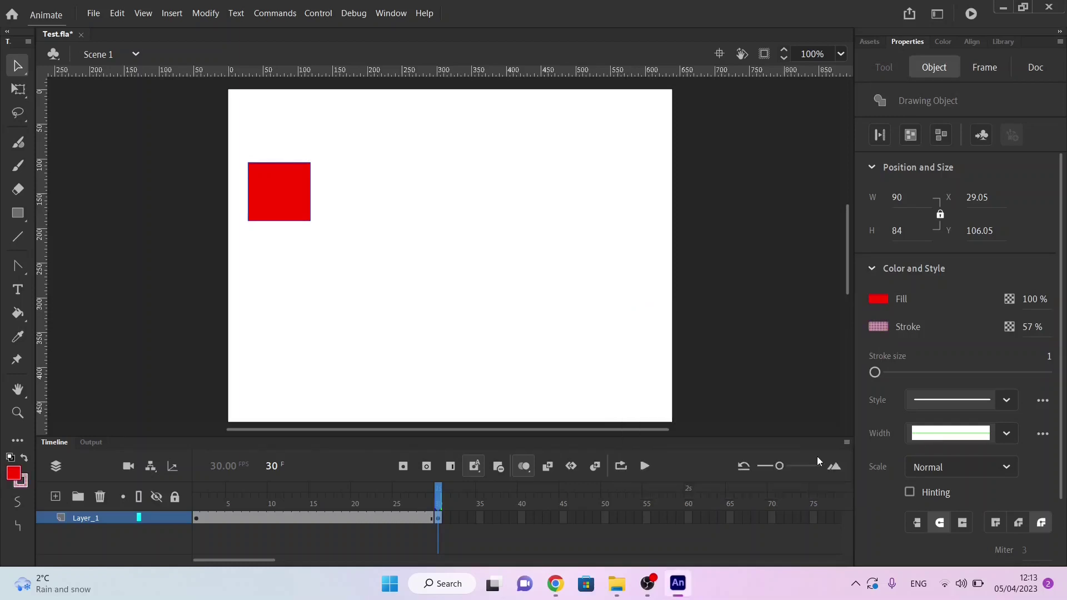
pyautogui.click(882, 327)
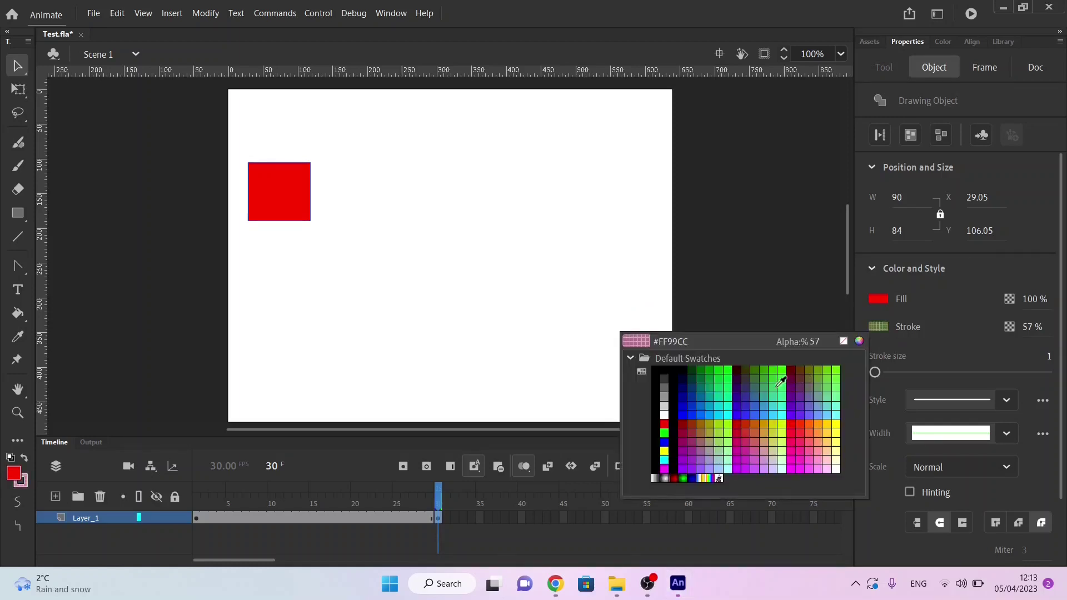
pyautogui.click(712, 368)
pyautogui.moveTo(1028, 327)
pyautogui.mouseDown()
pyautogui.moveTo(1063, 334)
pyautogui.moveTo(1063, 306)
pyautogui.mouseUp()
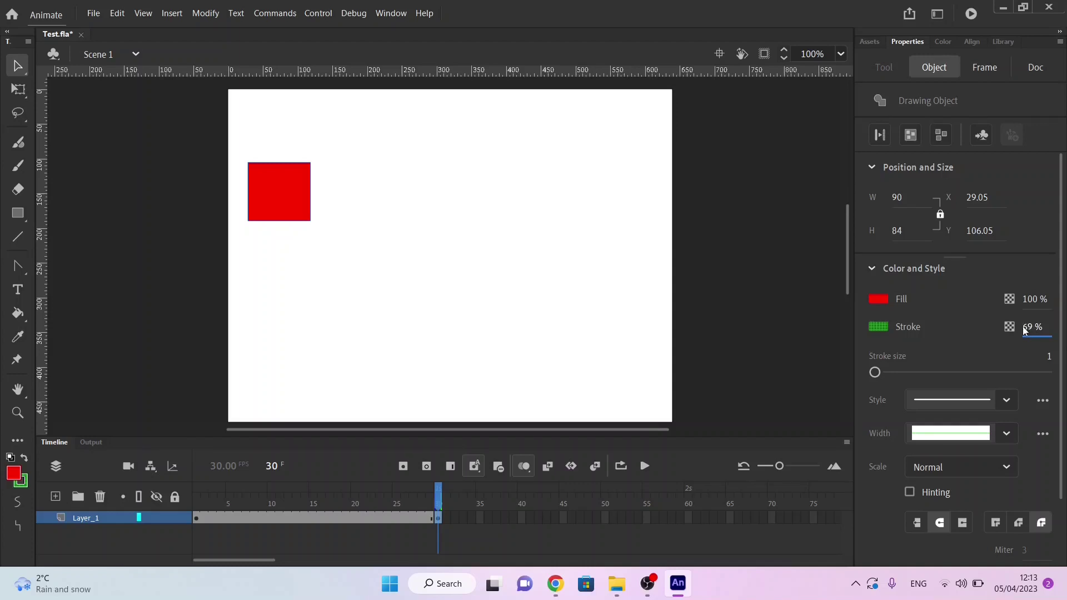
pyautogui.moveTo(1023, 326); pyautogui.dragTo(1062, 331)
# Step: Apply the dashed stroke style to the rectangle and set its stroke size to 3
pyautogui.click(1008, 400)
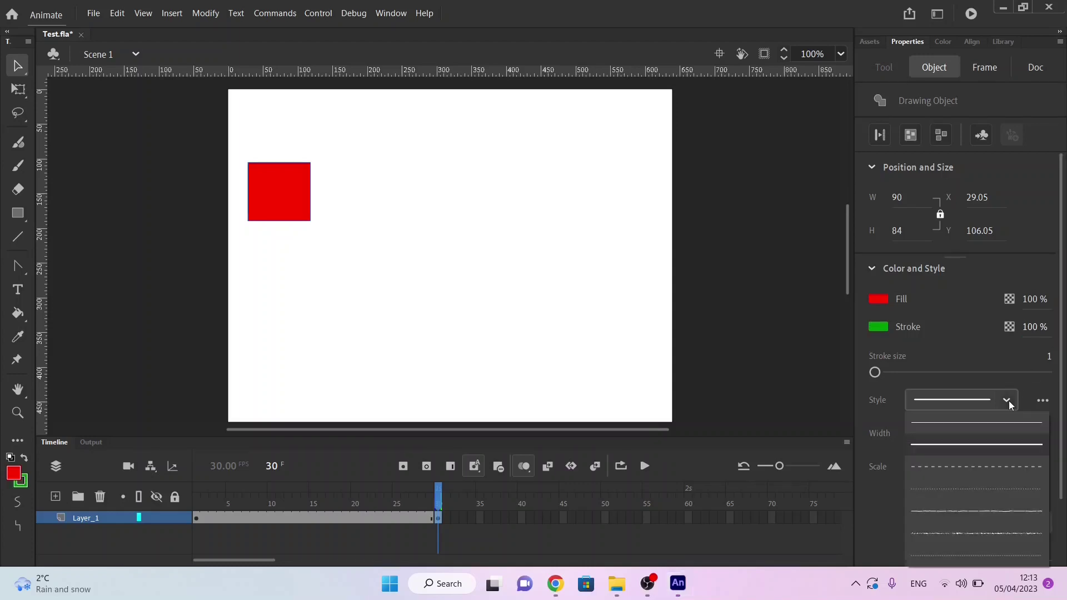
pyautogui.click(985, 470)
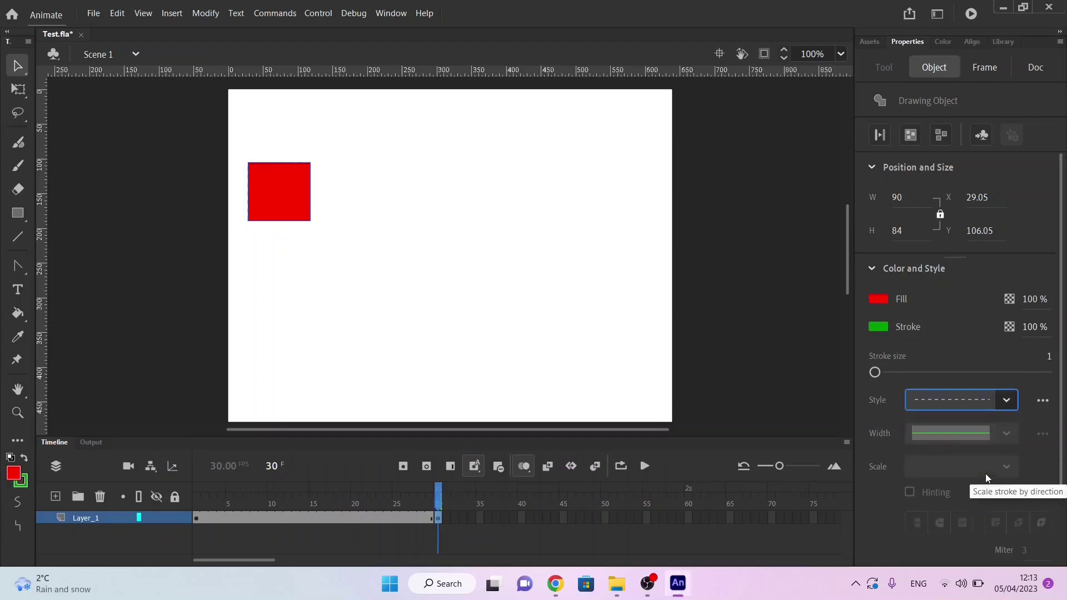
pyautogui.click(877, 373)
pyautogui.moveTo(876, 374); pyautogui.dragTo(877, 373)
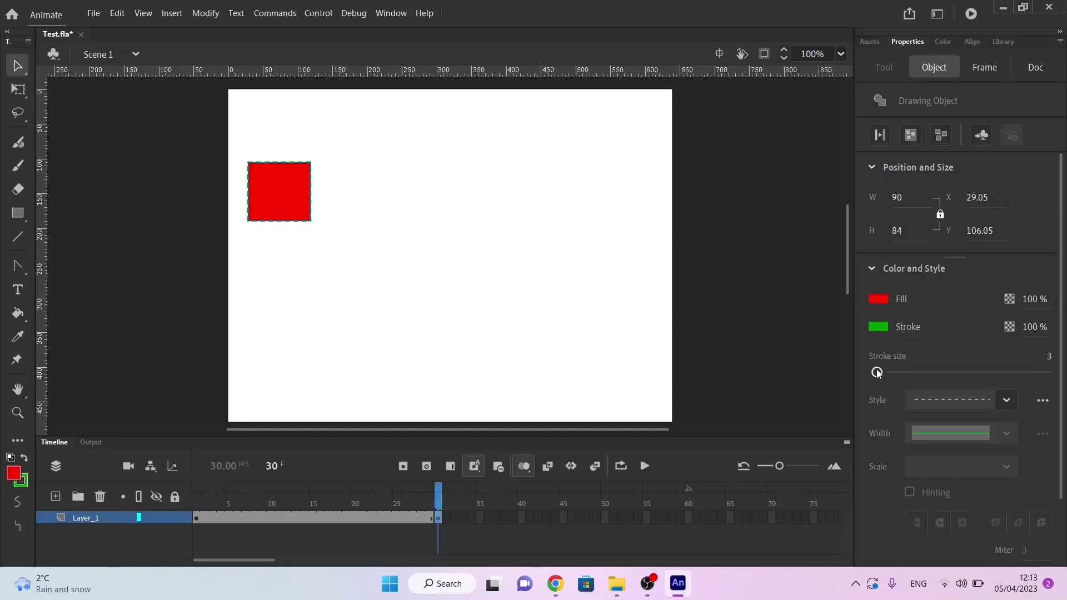
# Step: Create a shape tween between the green oval at frame 1 and the red rectangle at frame 30, and scrub through it
pyautogui.click(195, 519)
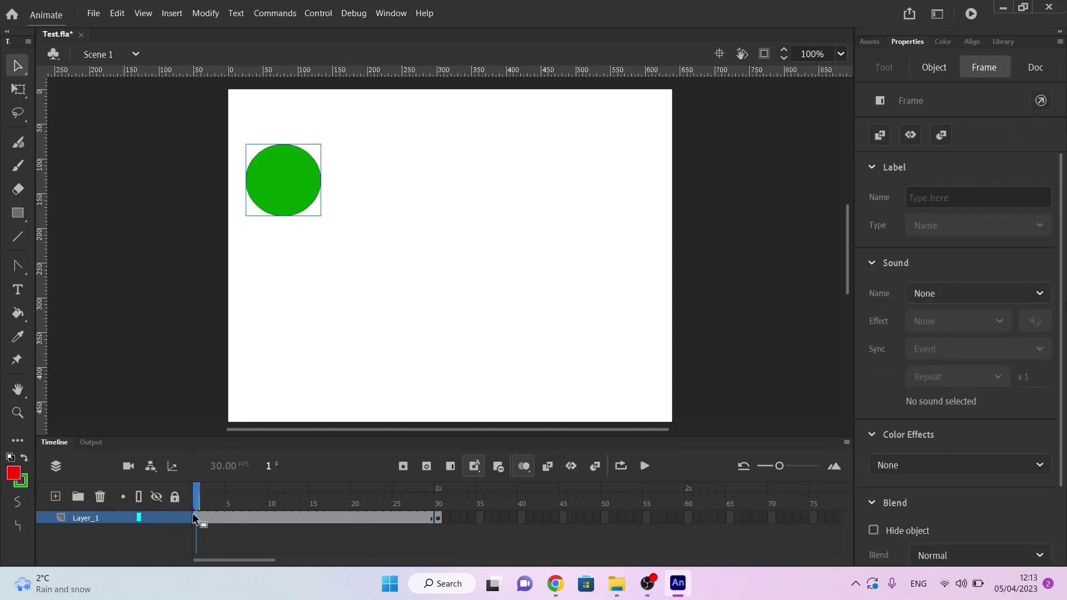
pyautogui.click(441, 519)
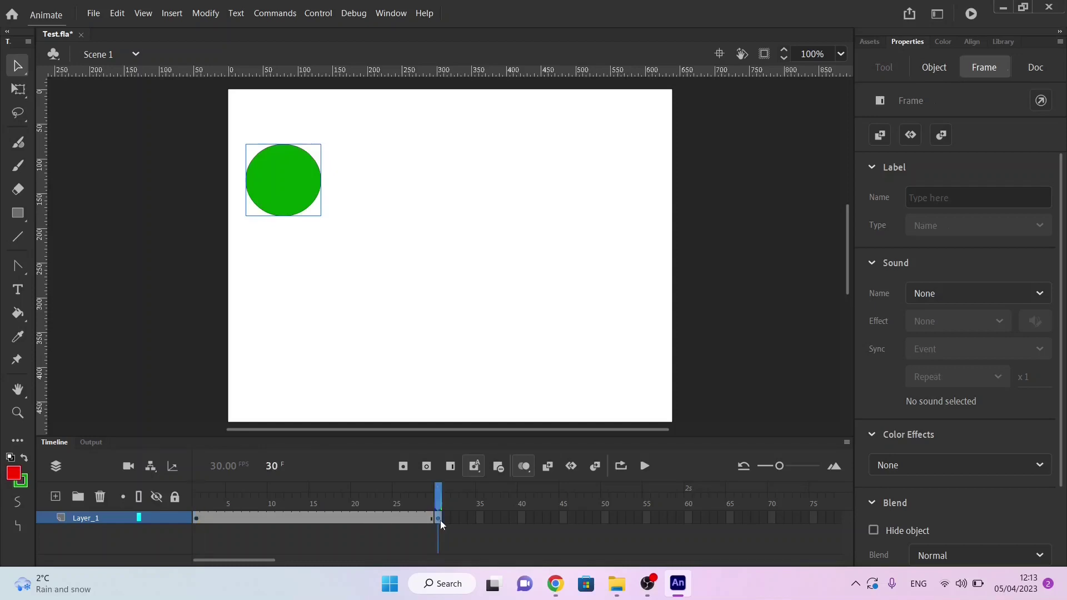
pyautogui.click(441, 521)
pyautogui.click(372, 518)
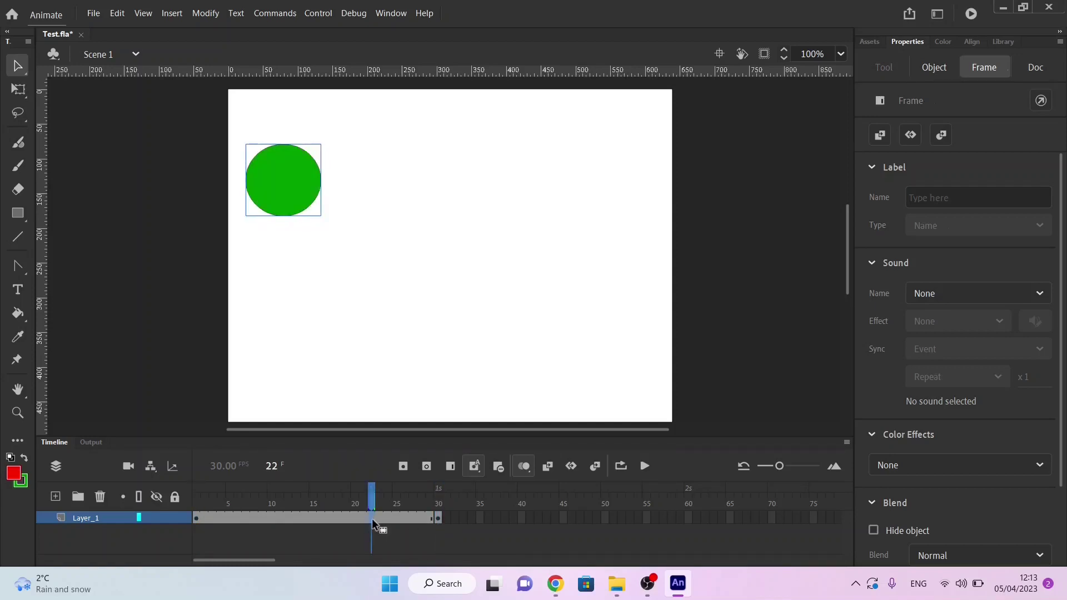
pyautogui.rightClick(373, 523)
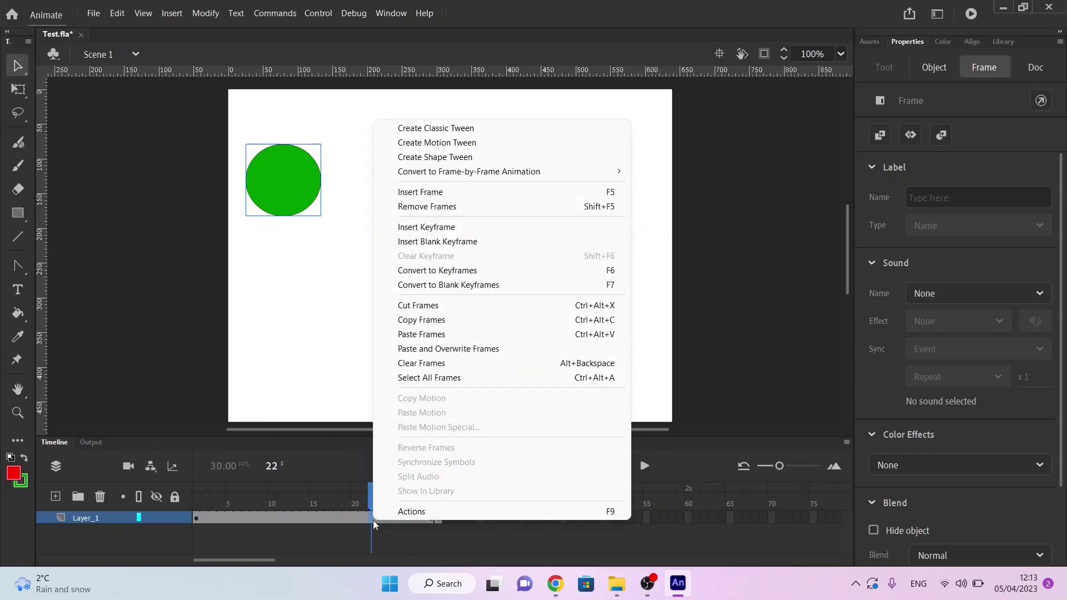
pyautogui.click(450, 158)
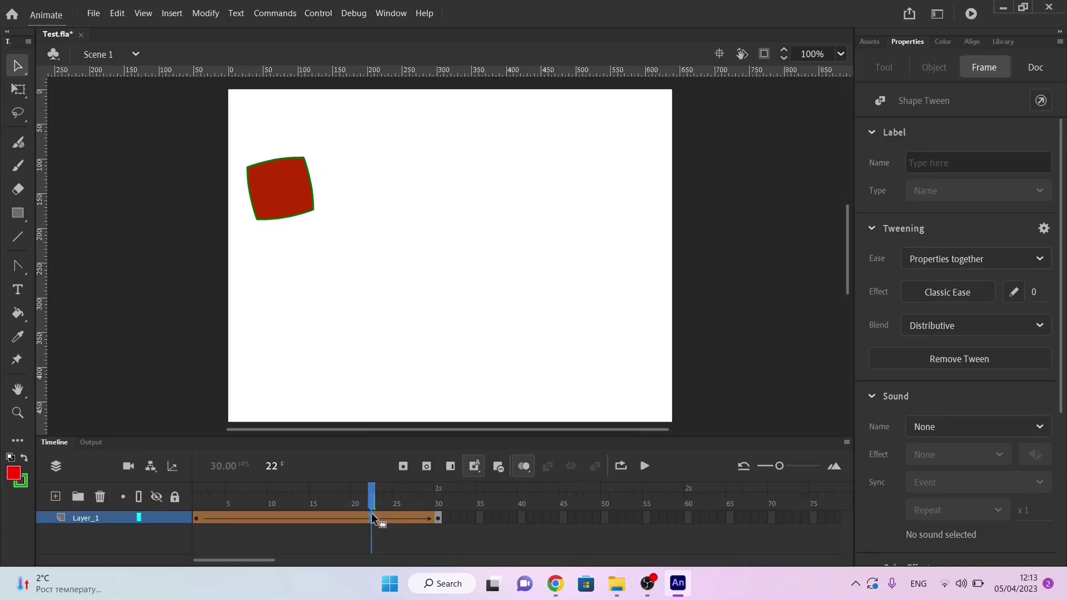
pyautogui.moveTo(371, 507); pyautogui.dragTo(482, 489)
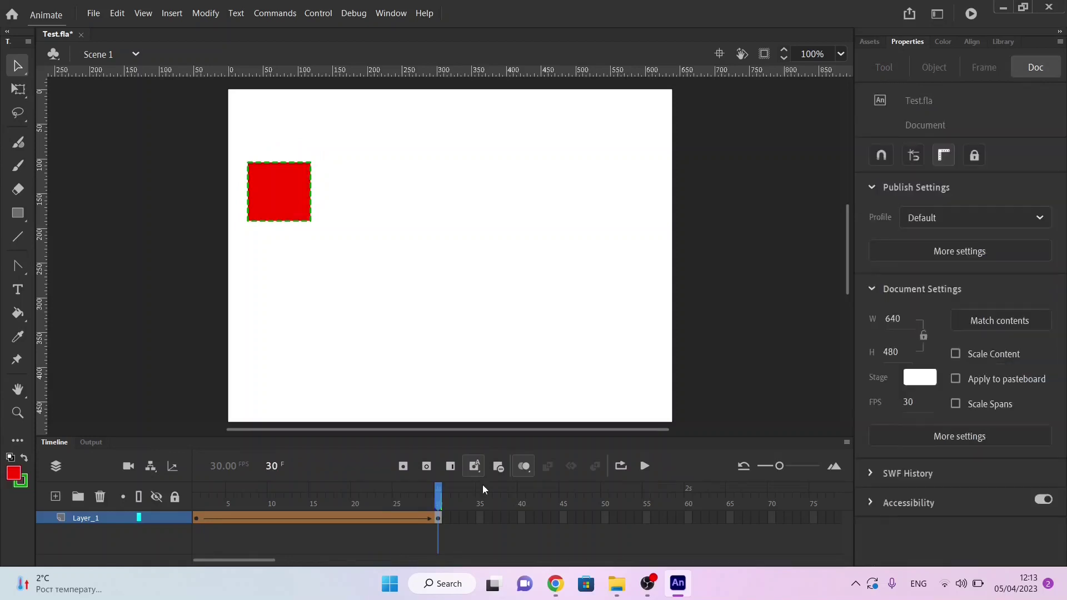
# Step: Switch to the A.Checklist document in Google Docs to review the inbetweening skills
pyautogui.hotkey('alt', 'Tab')
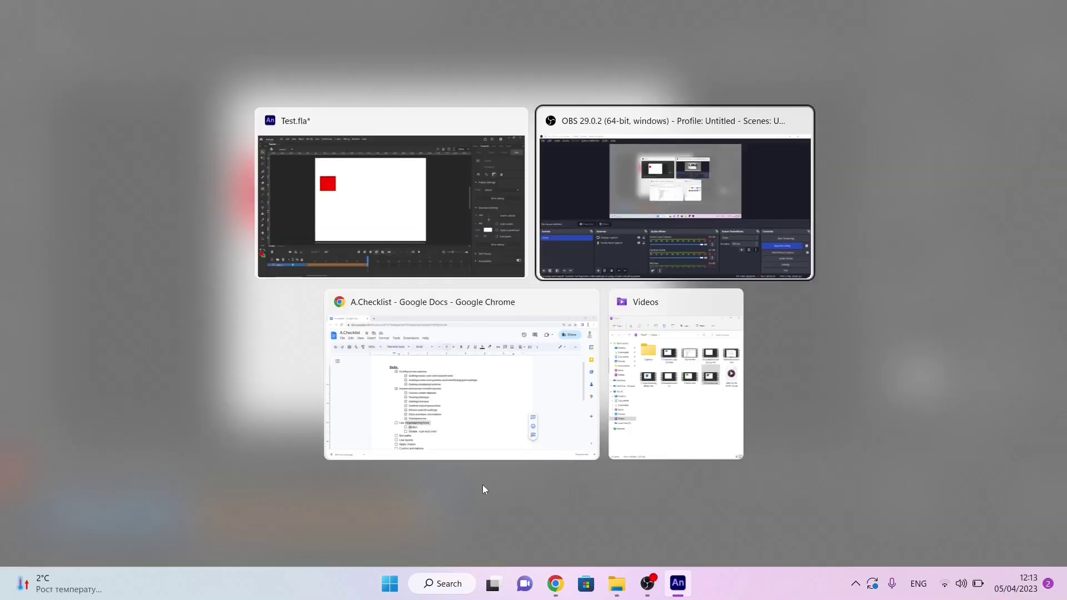
pyautogui.hotkey('alt', 'Tab')
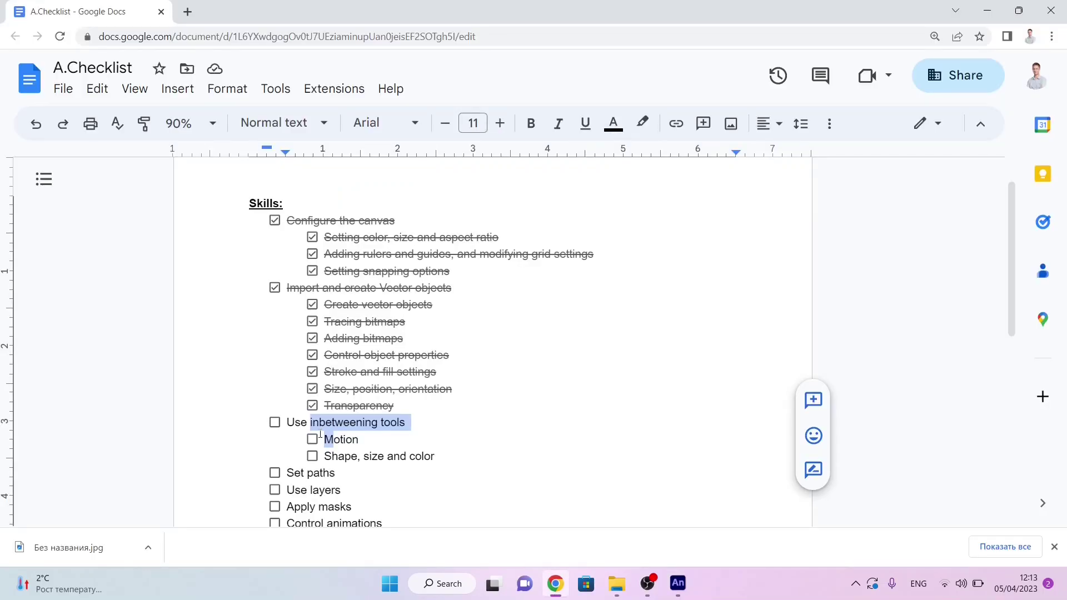
# Step: Check off Motion, Shape, size and color, and the parent item Use inbetweening tools in the skills checklist
pyautogui.click(359, 442)
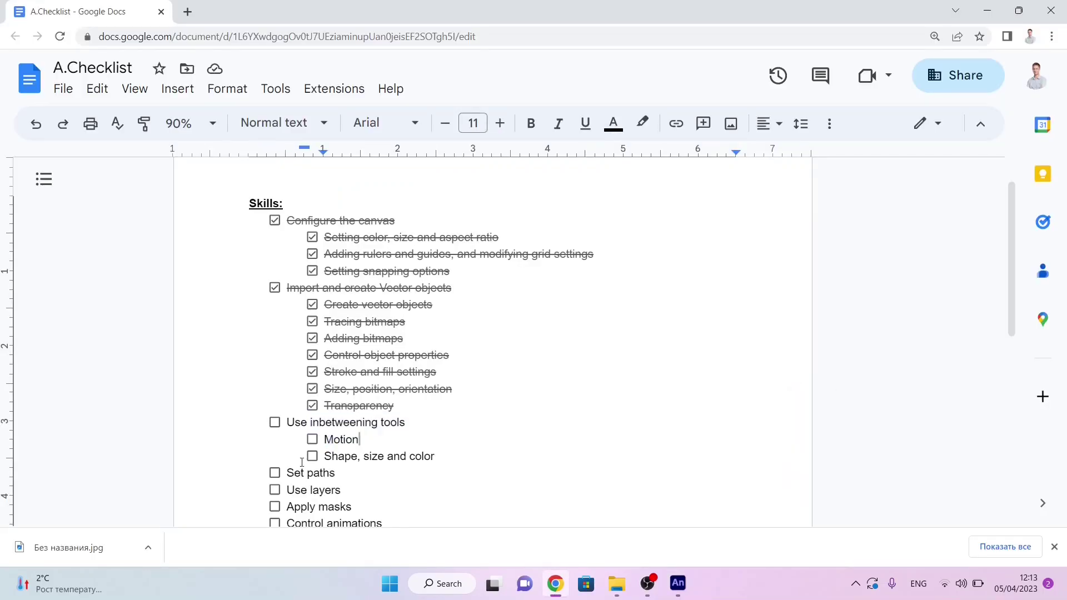
pyautogui.click(312, 440)
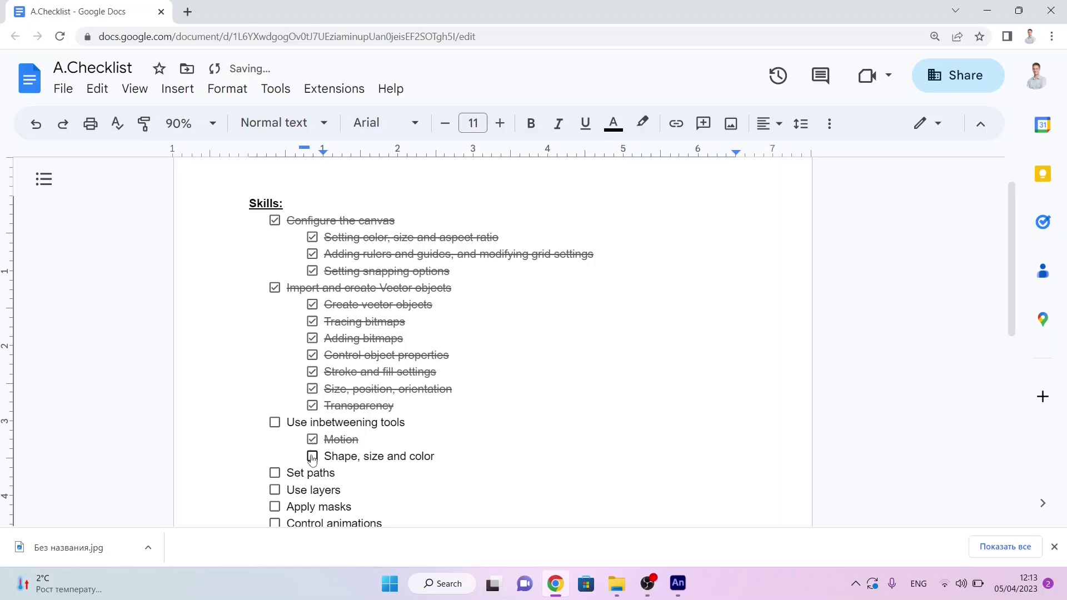
pyautogui.click(312, 457)
pyautogui.click(274, 423)
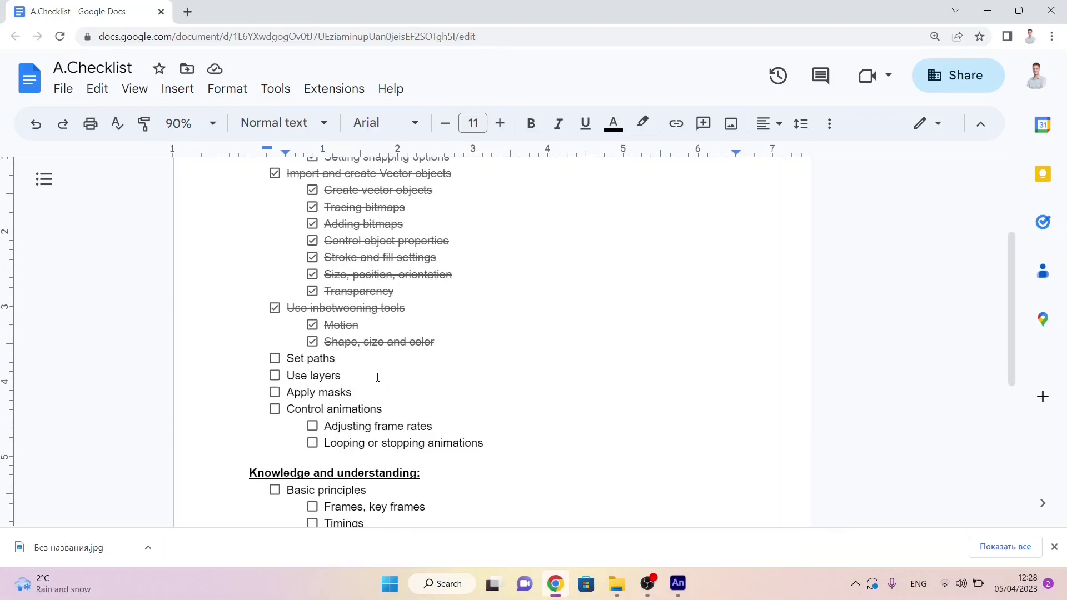
# Step: Switch to Adobe Animate and extend the green circle's layer with frames up to frame 30
pyautogui.click(678, 583)
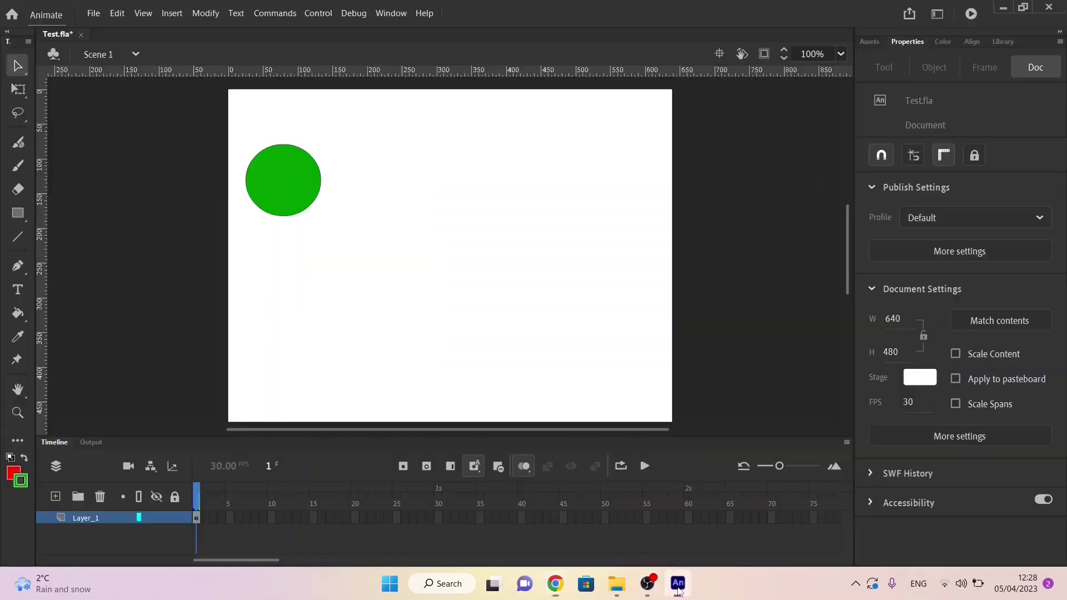
pyautogui.click(439, 514)
pyautogui.rightClick(438, 514)
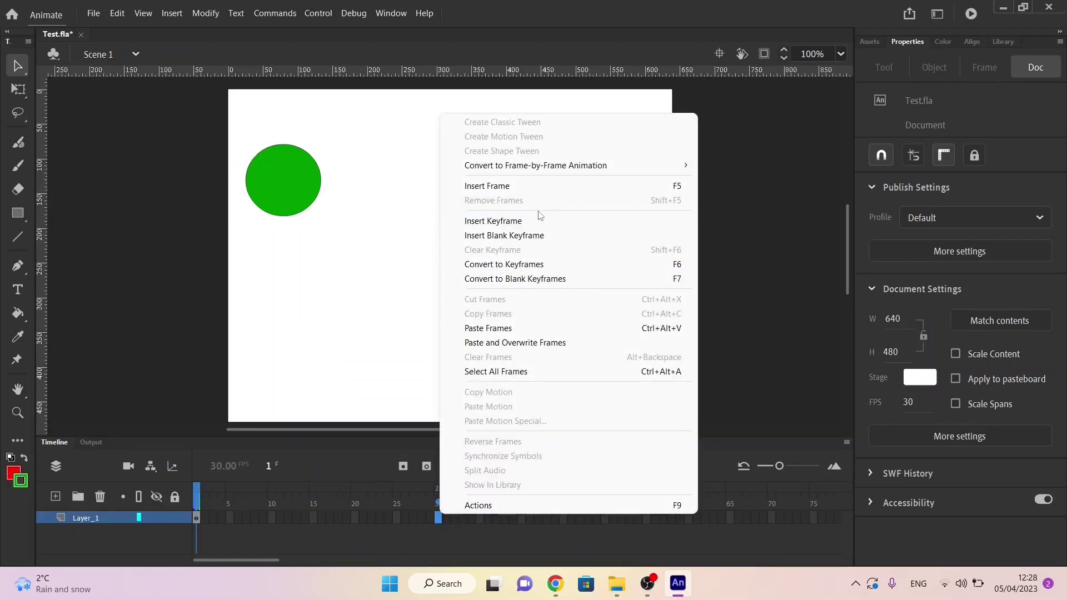
pyautogui.click(528, 187)
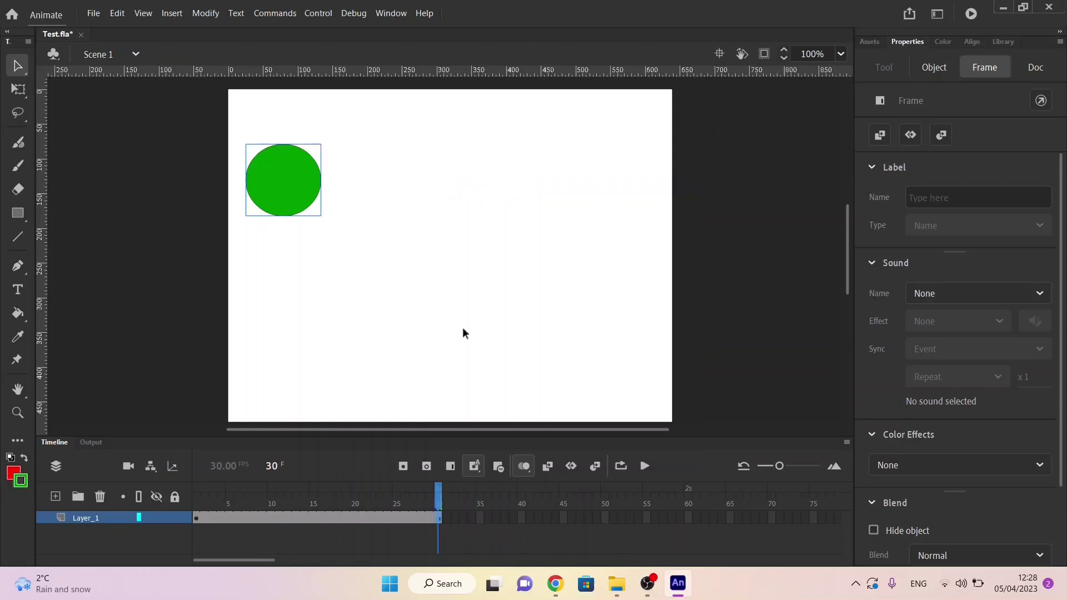
# Step: Create a motion tween on Layer_1, converting the circle to a symbol, and move it to about X 426, Y 318 at frame 30
pyautogui.click(365, 518)
pyautogui.rightClick(365, 518)
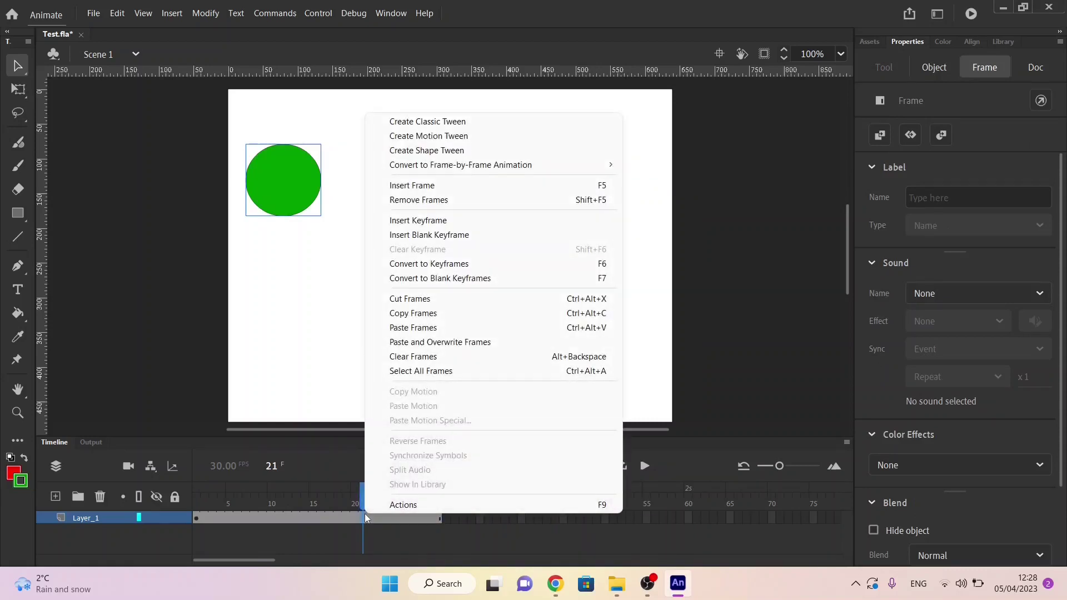
pyautogui.click(491, 137)
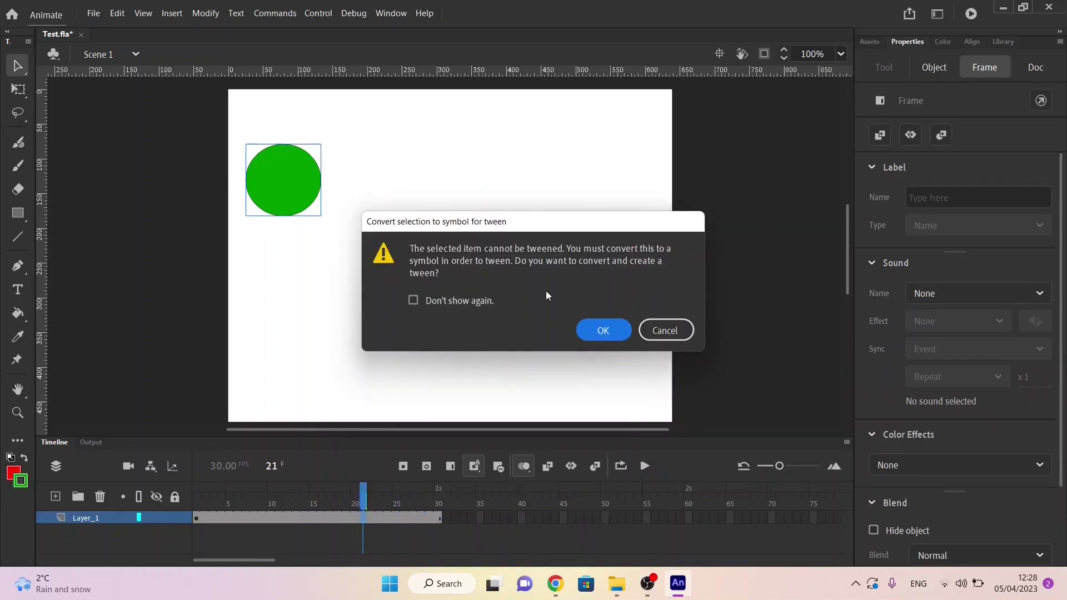
pyautogui.click(602, 330)
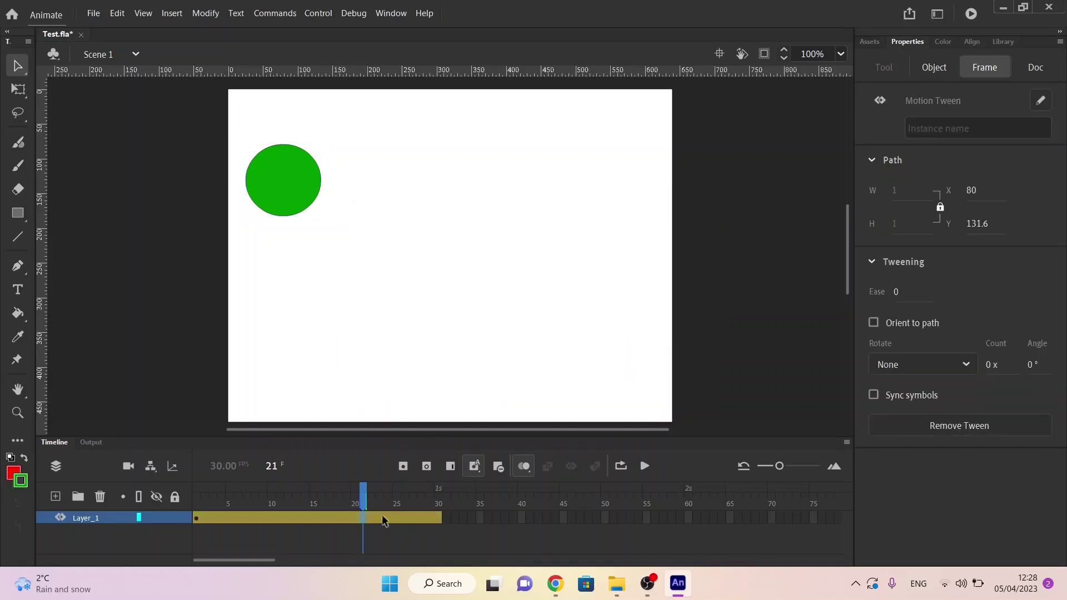
pyautogui.click(433, 520)
pyautogui.click(439, 521)
pyautogui.moveTo(289, 179); pyautogui.dragTo(567, 350)
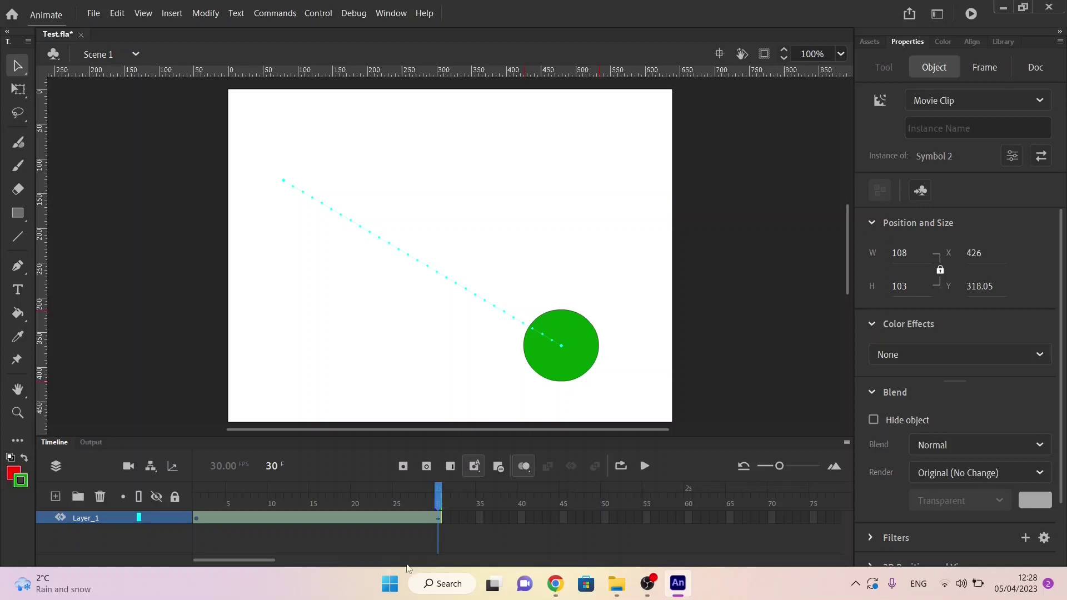
# Step: Scrub the motion tween, bend its straight path into a curve, and undo back to the untweened circle
pyautogui.moveTo(437, 512); pyautogui.dragTo(439, 479)
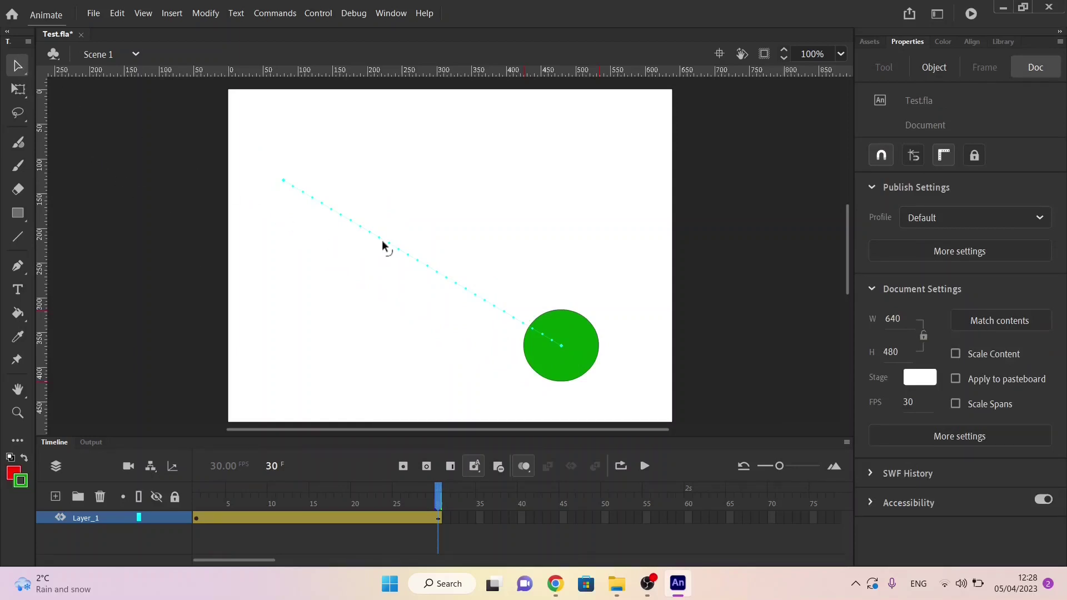
pyautogui.moveTo(383, 241); pyautogui.dragTo(335, 304)
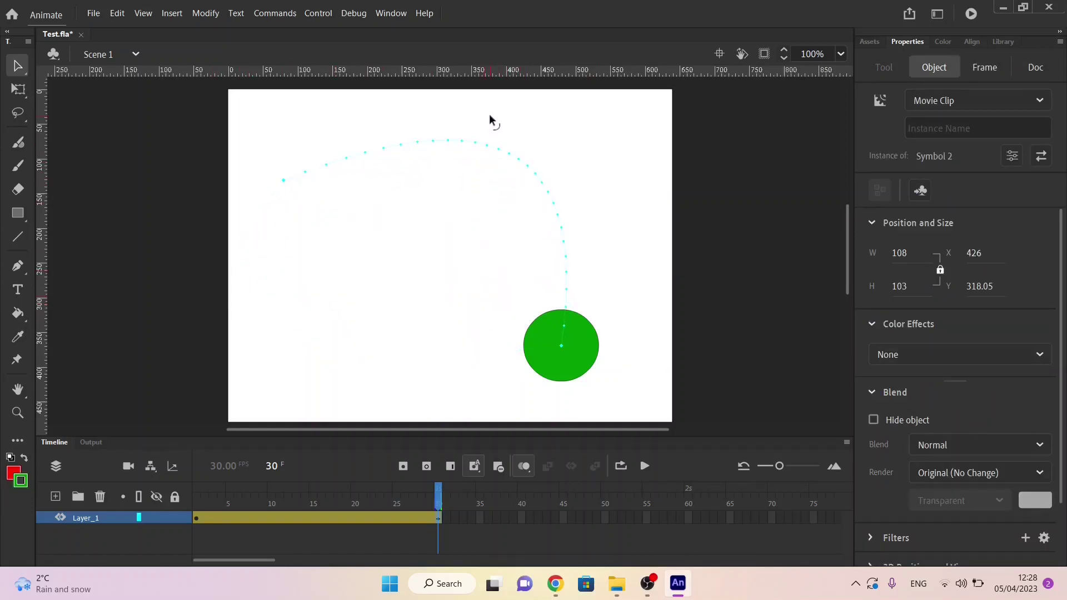
pyautogui.moveTo(438, 505); pyautogui.dragTo(449, 535)
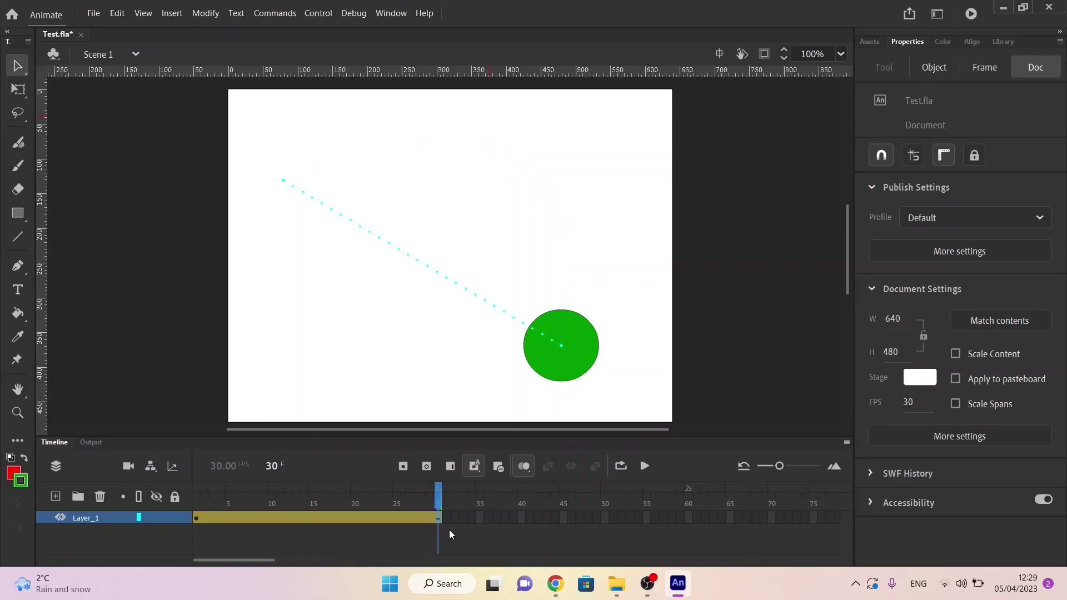
pyautogui.hotkey('ctrl', 'z')
# Step: Create a classic tween on Layer_1's frame span, converting the circle to a symbol
pyautogui.click(346, 516)
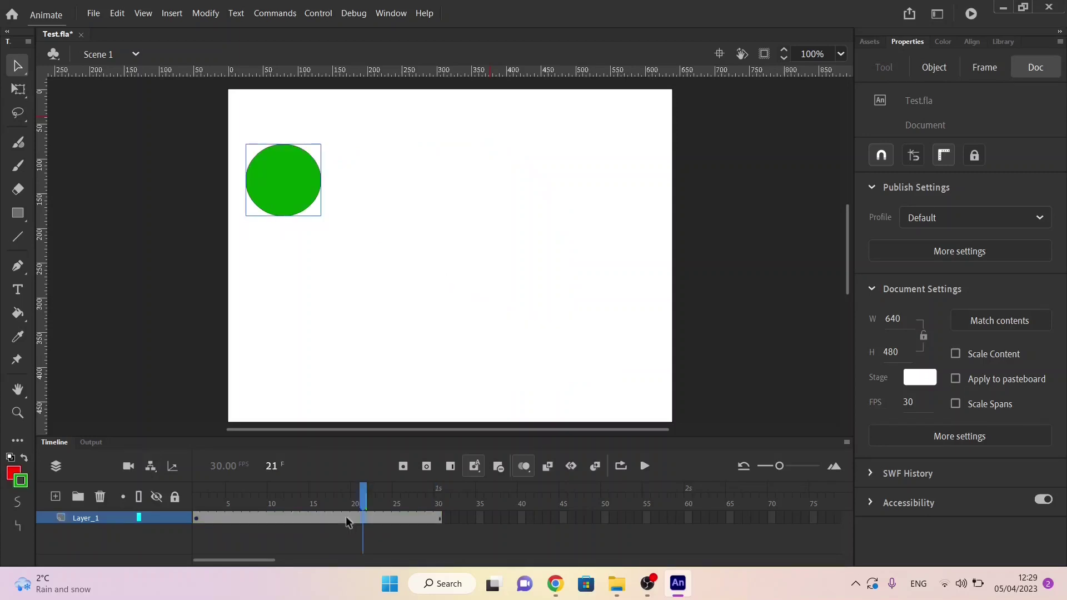
pyautogui.rightClick(346, 516)
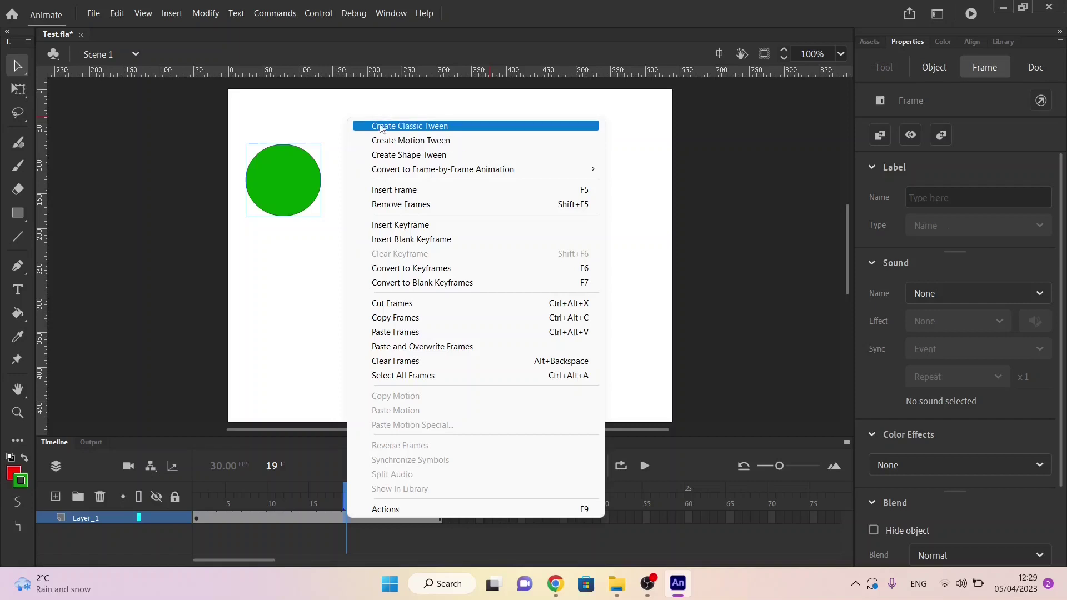
pyautogui.click(414, 127)
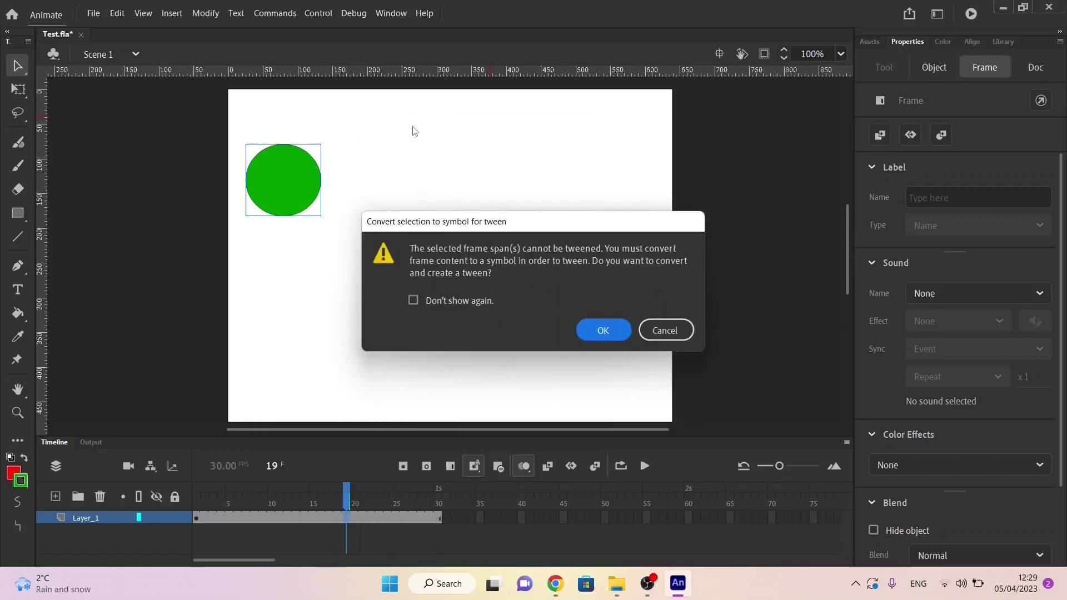
pyautogui.click(600, 332)
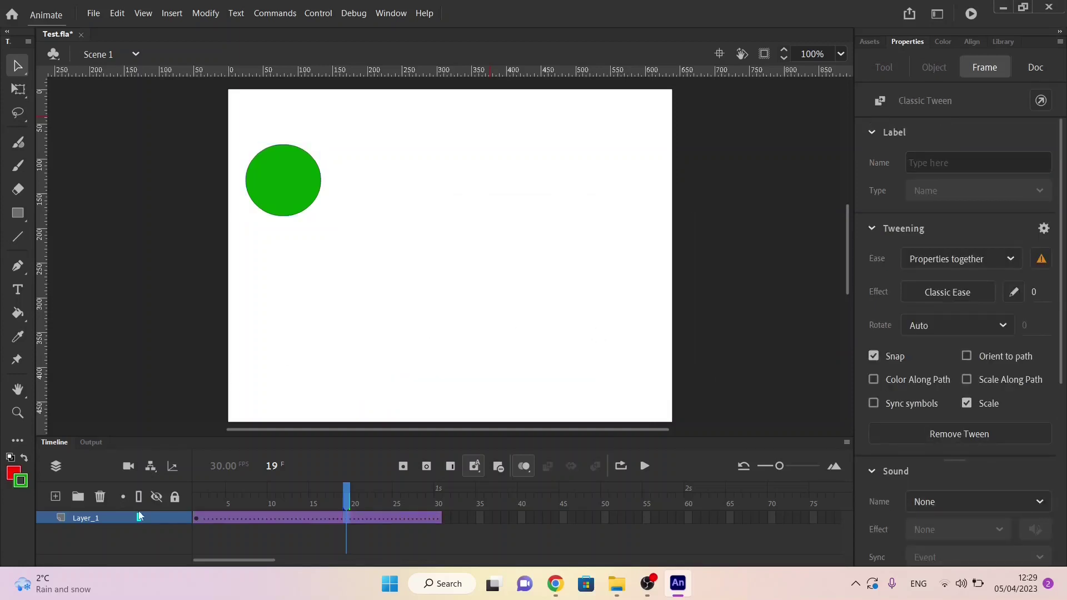
# Step: Add a classic motion guide to Layer_1
pyautogui.click(74, 517)
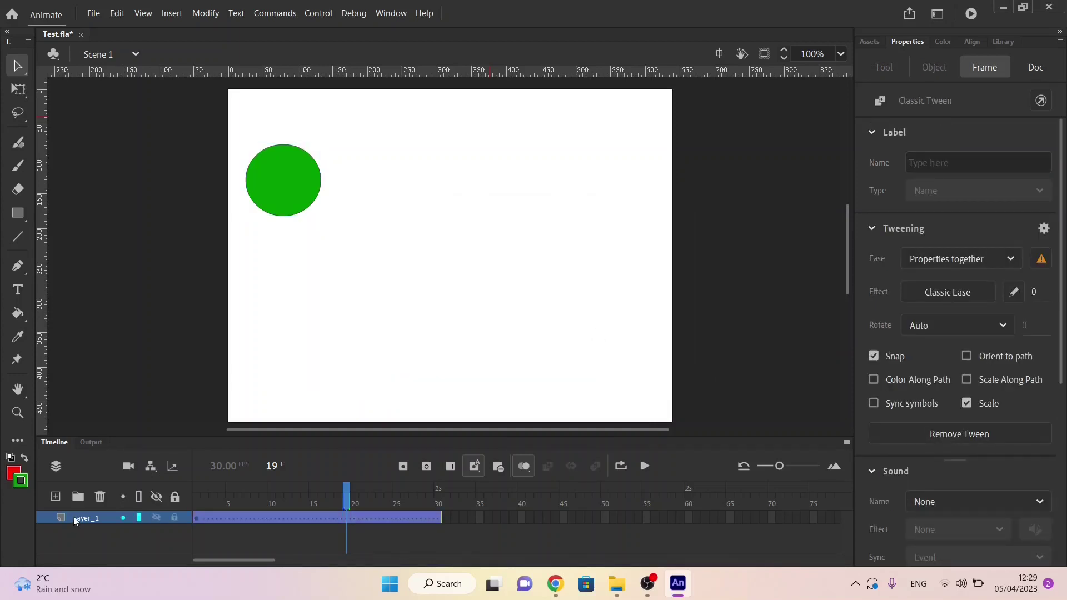
pyautogui.rightClick(74, 518)
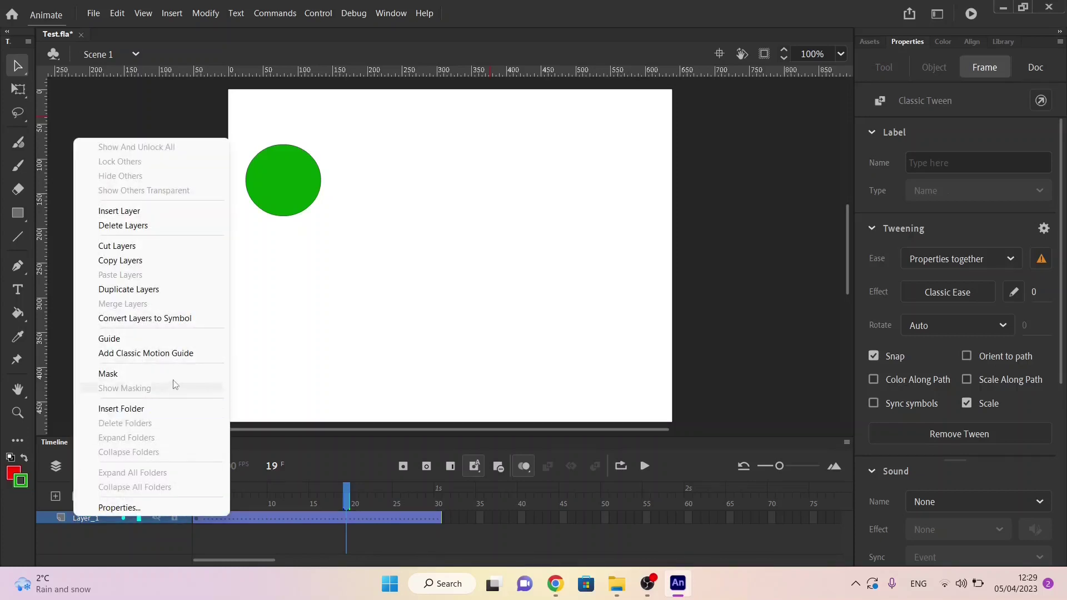
pyautogui.click(181, 354)
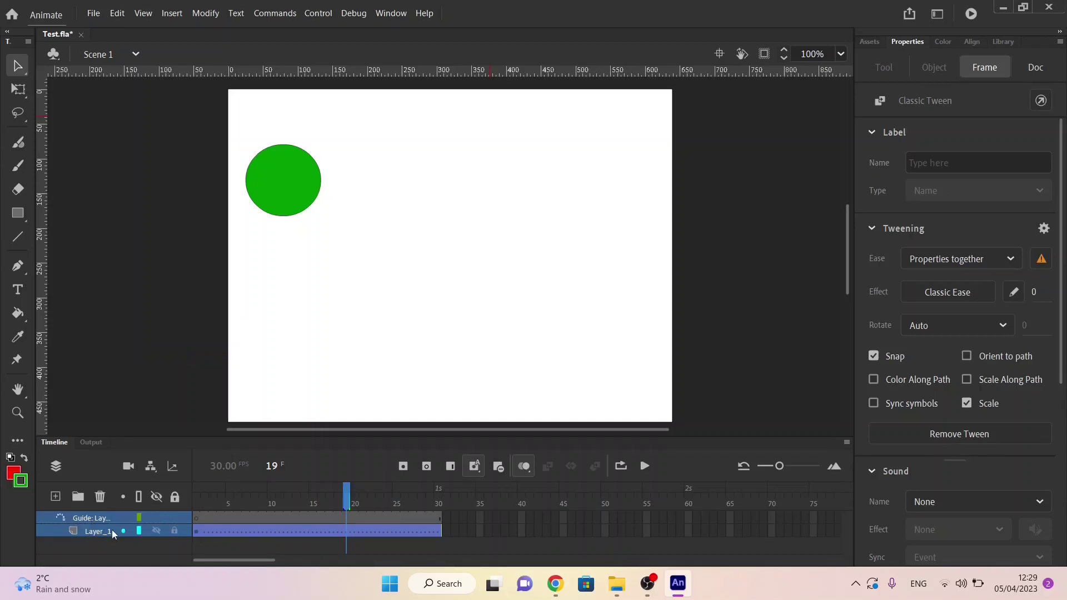
# Step: Draw a four-point zigzag path with the Pen tool on frame 1 of the guide layer, running down across the stage
pyautogui.click(196, 518)
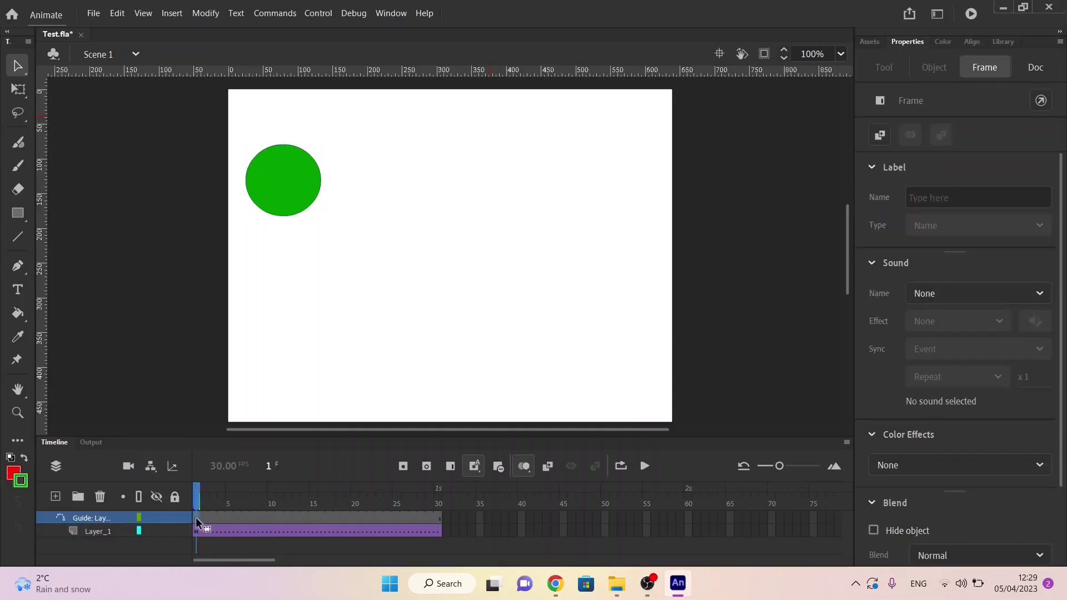
pyautogui.click(17, 265)
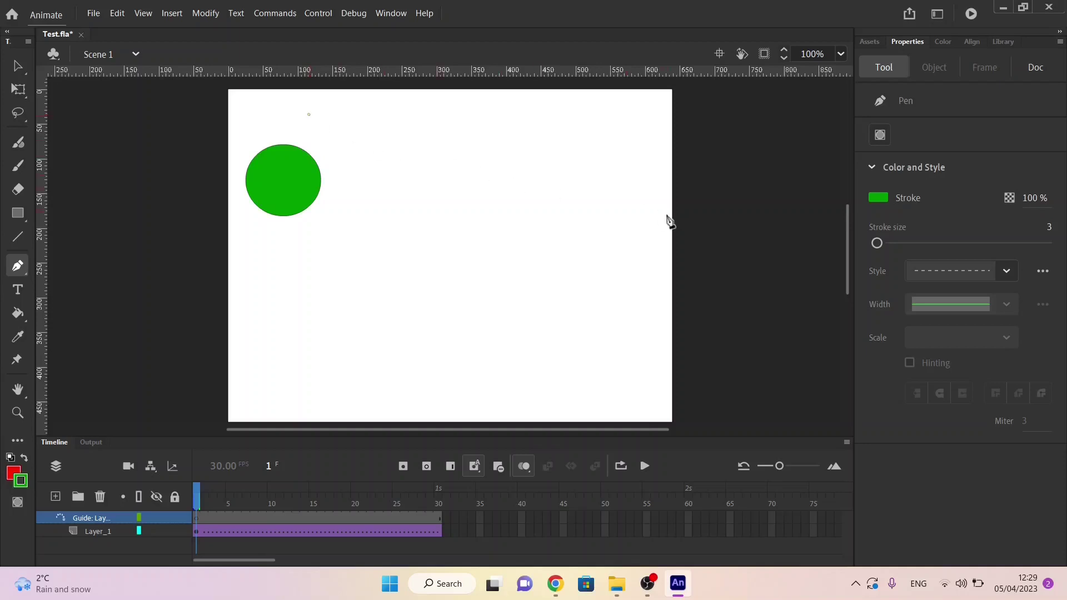
pyautogui.click(609, 206)
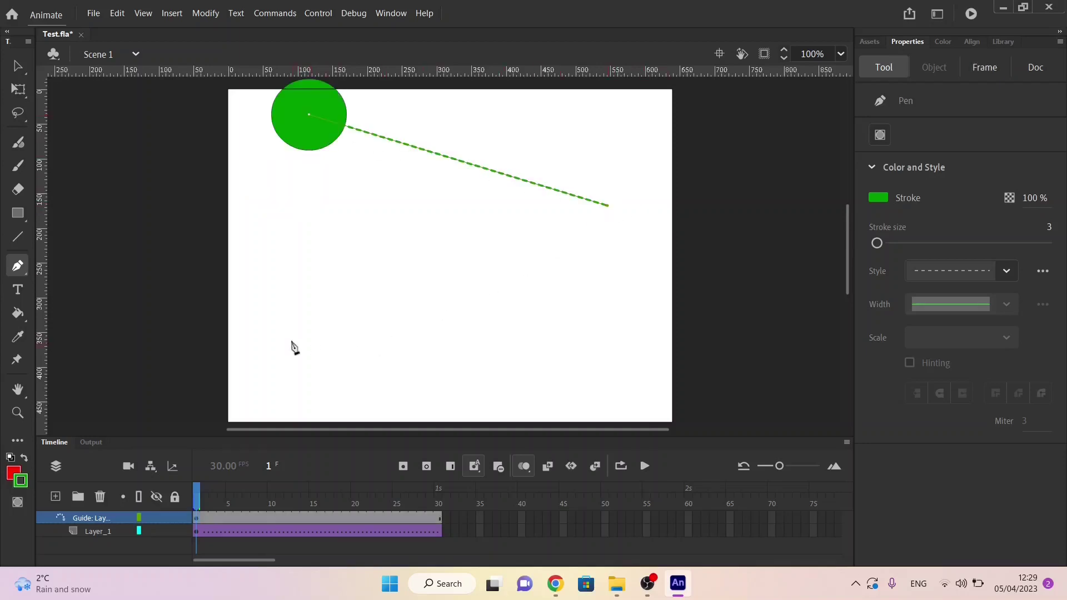
pyautogui.click(301, 272)
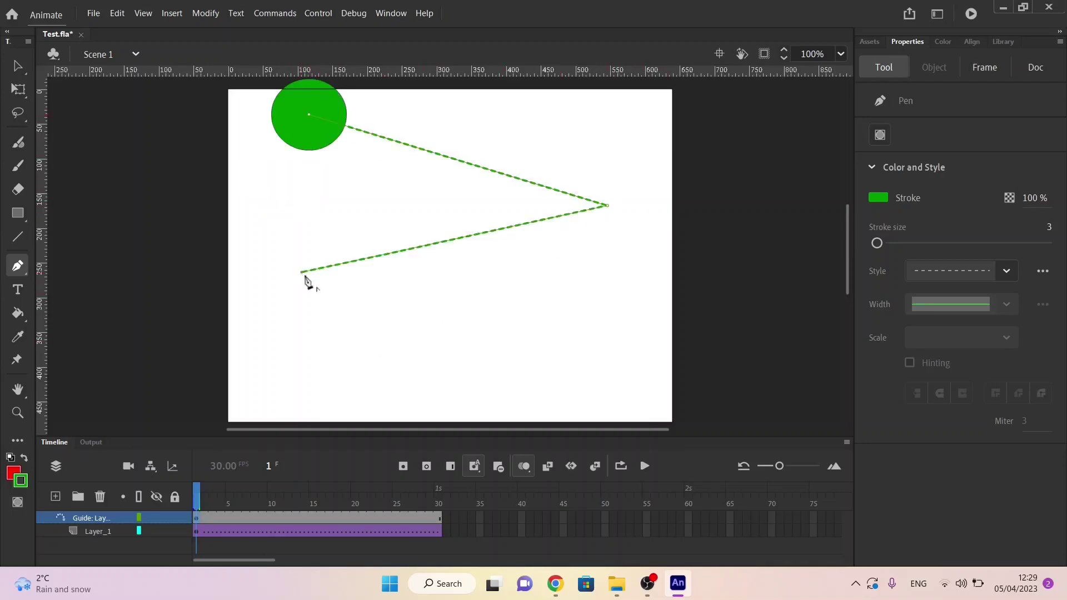
pyautogui.click(598, 374)
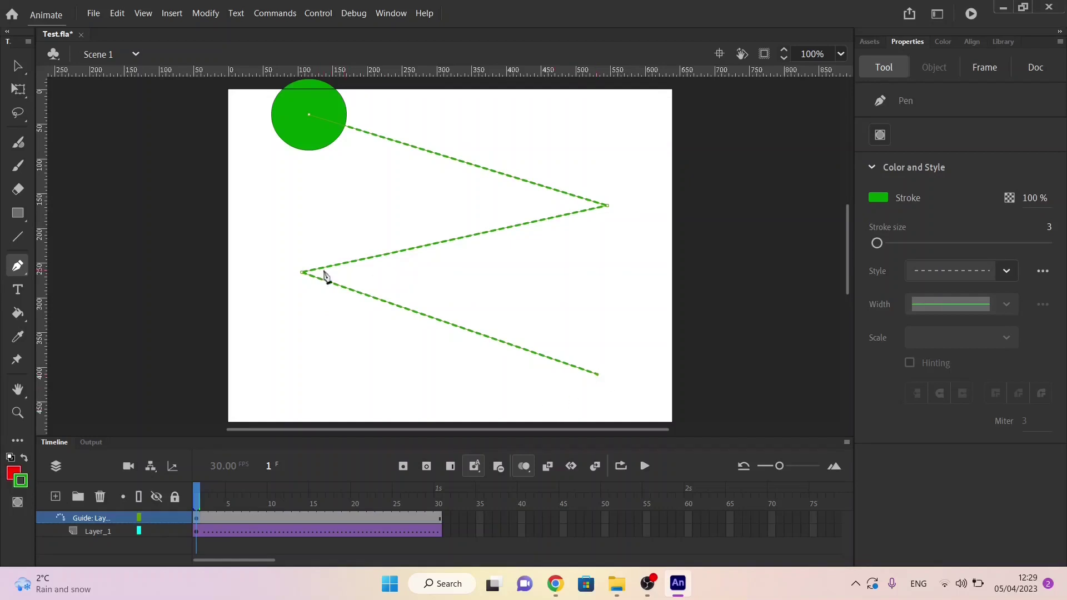
# Step: Convert the zigzag's two middle anchor points to smooth curves with the Convert Anchor Point tool
pyautogui.click(18, 263)
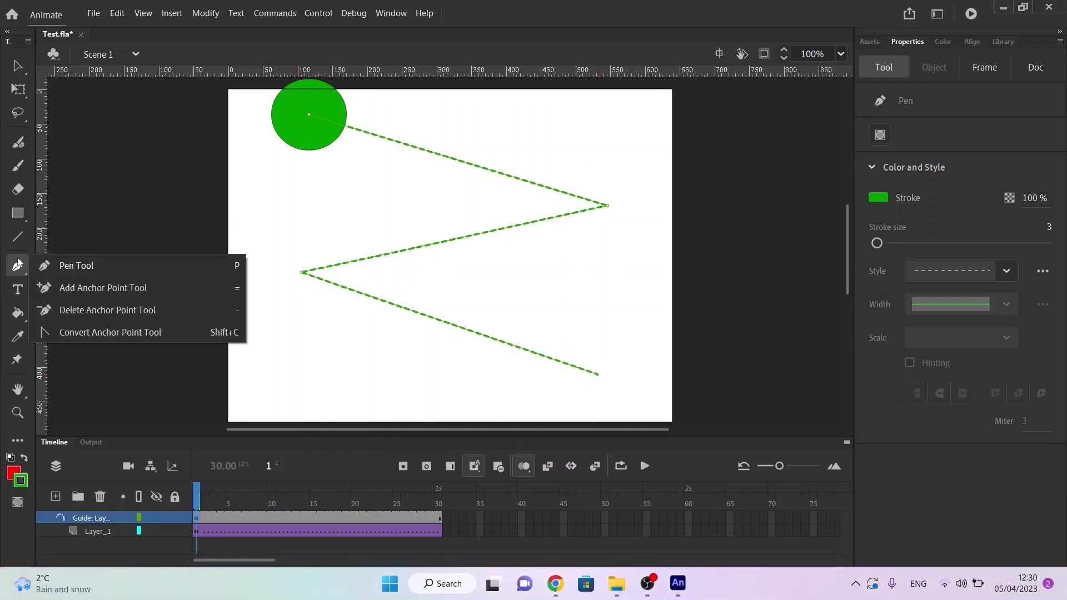
pyautogui.click(83, 334)
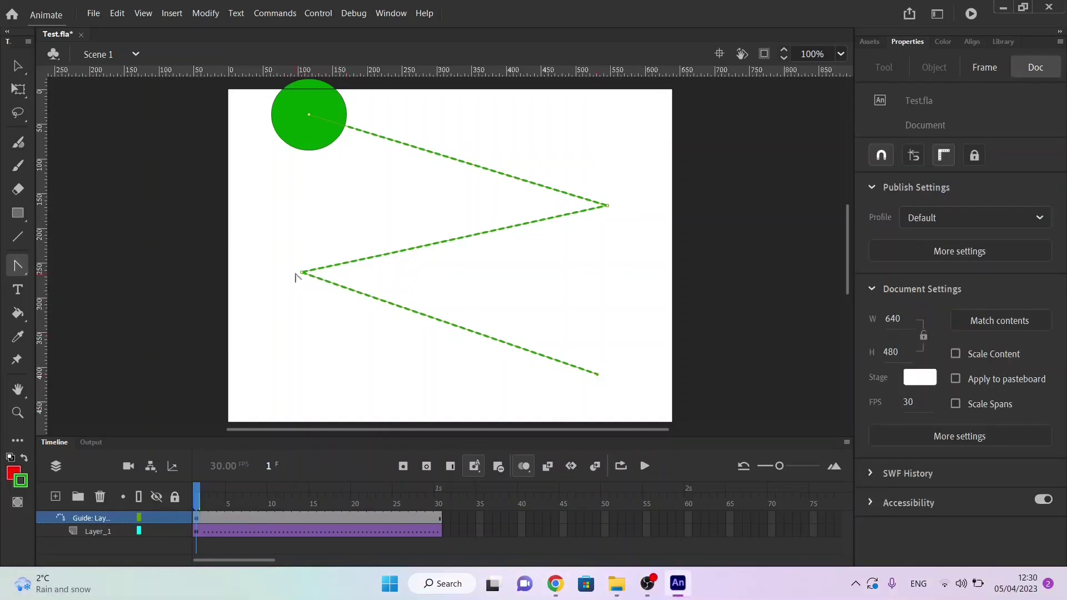
pyautogui.moveTo(301, 273); pyautogui.dragTo(301, 237)
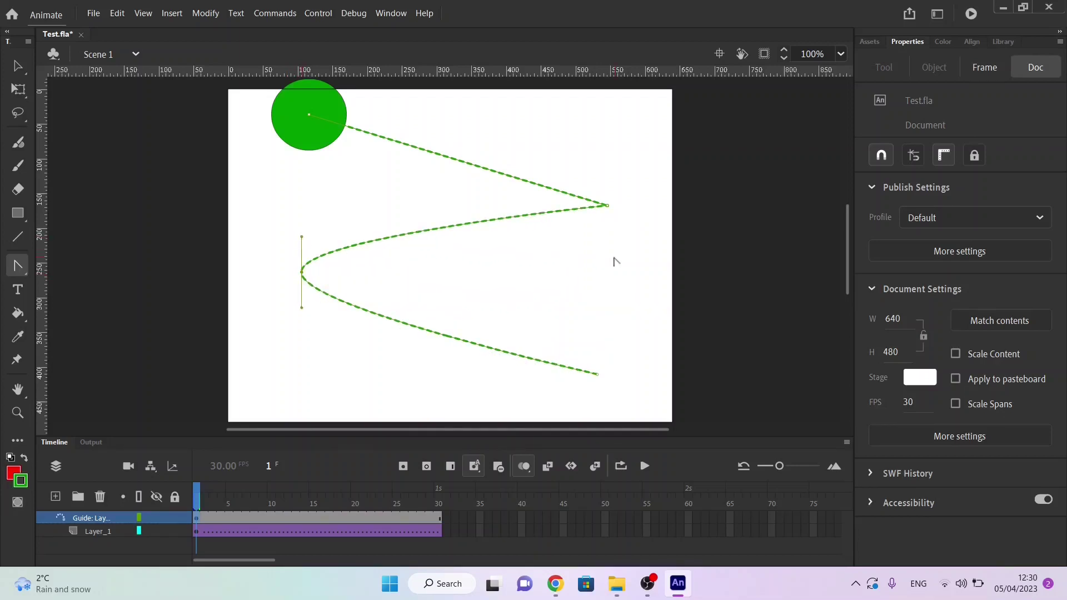
pyautogui.moveTo(607, 206); pyautogui.dragTo(603, 166)
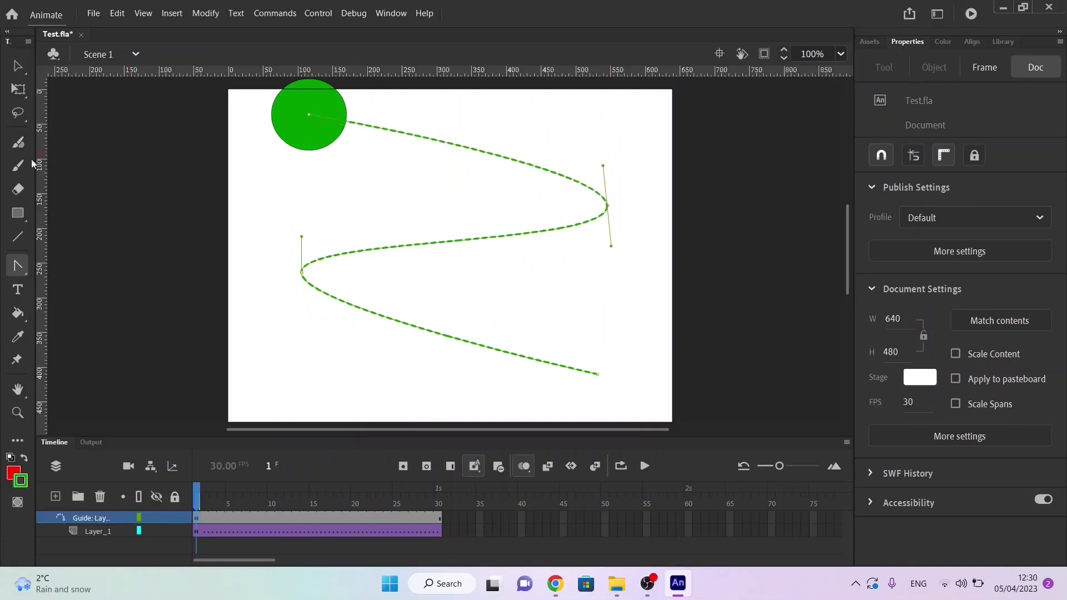
# Step: Switch to the Selection tool and check in the snapping options whether Snap to Objects is enabled
pyautogui.click(16, 66)
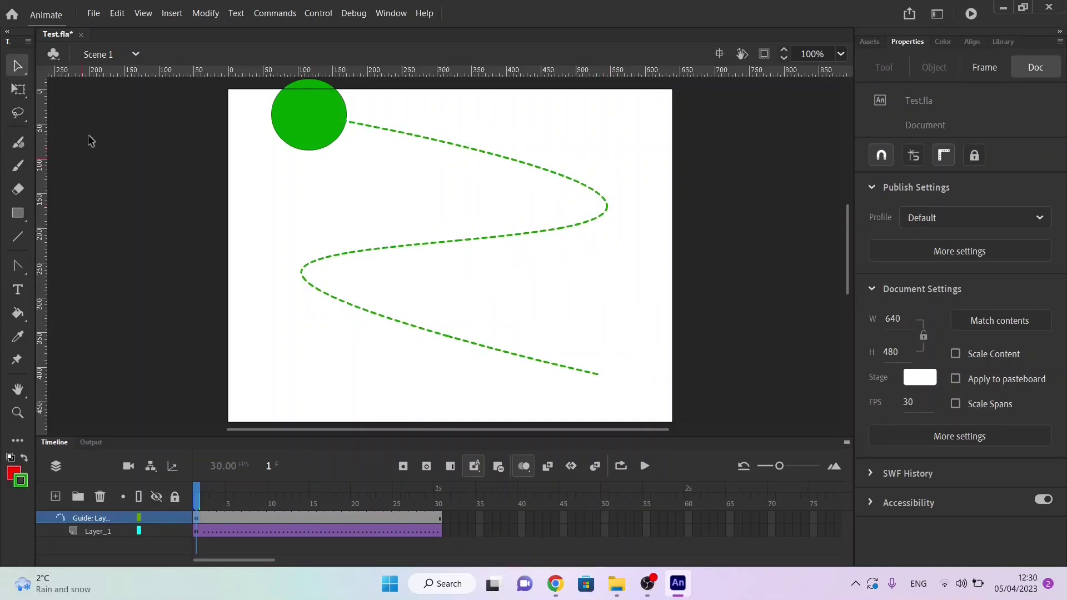
pyautogui.rightClick(132, 212)
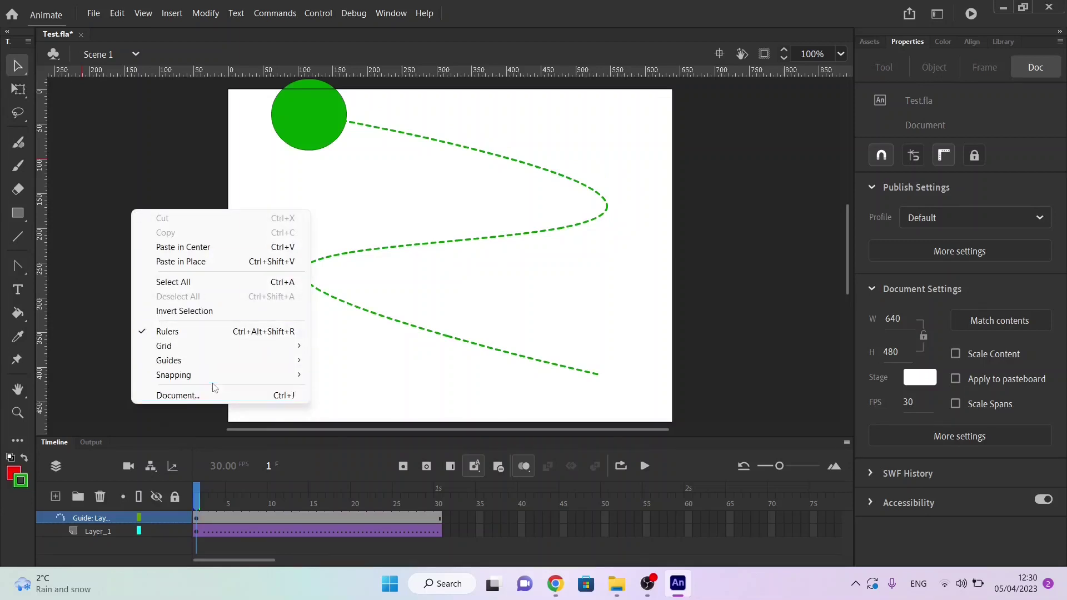
pyautogui.moveTo(212, 374)
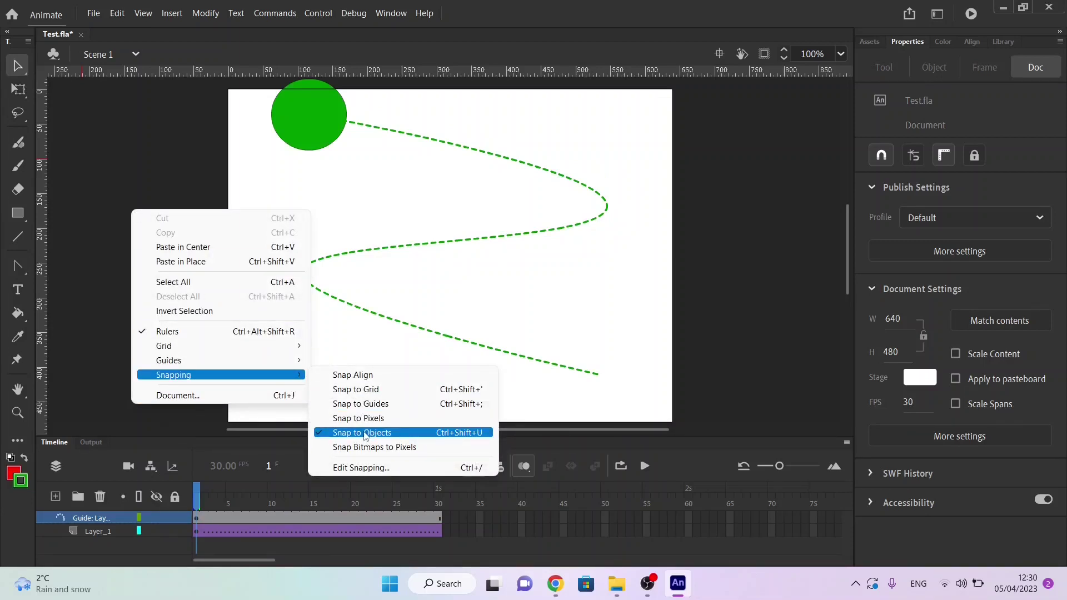
pyautogui.click(101, 164)
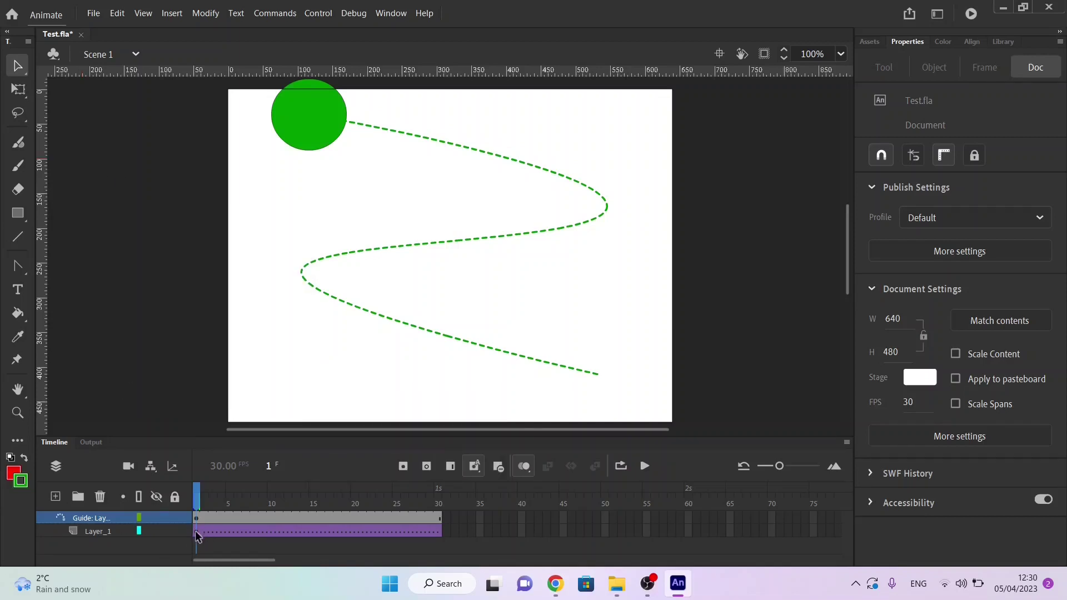
# Step: Snap the green circle in Layer_1 to the guide path's start on frame 1 and to its lower end on frame 30
pyautogui.click(89, 532)
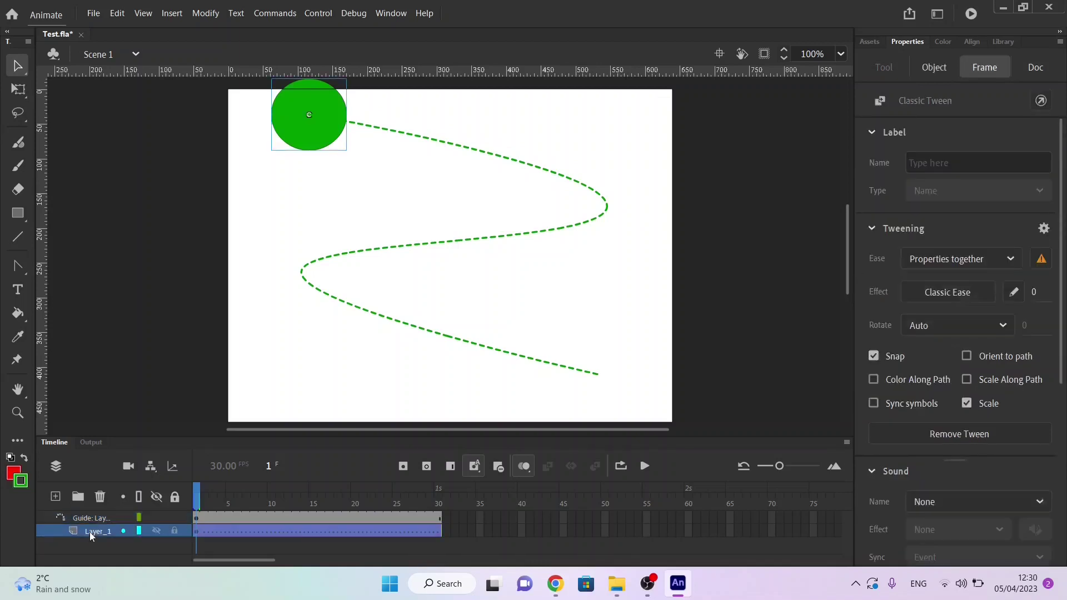
pyautogui.click(196, 532)
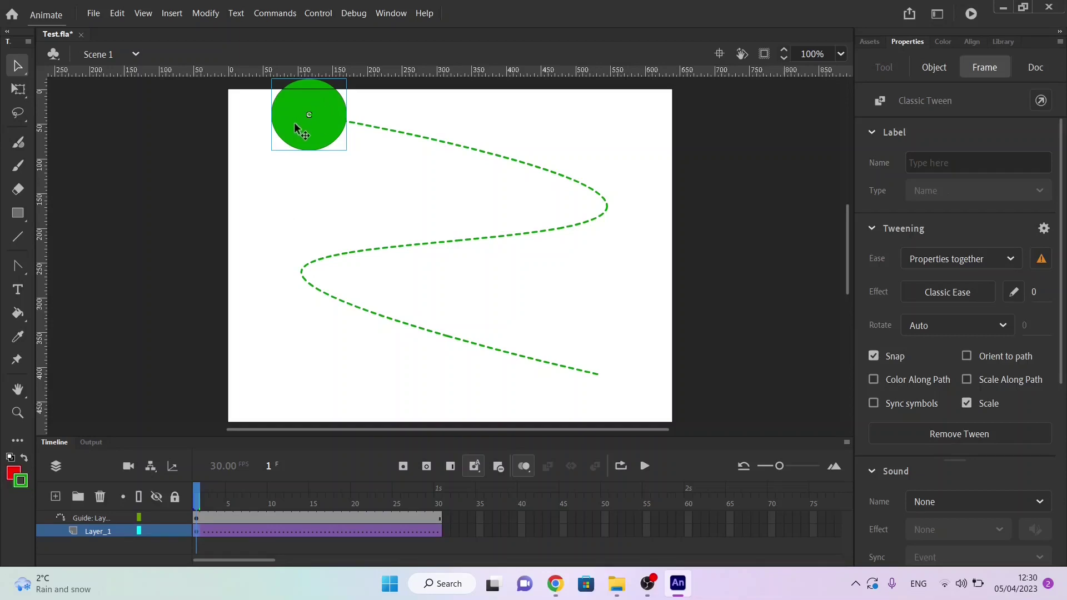
pyautogui.moveTo(295, 125); pyautogui.dragTo(308, 133)
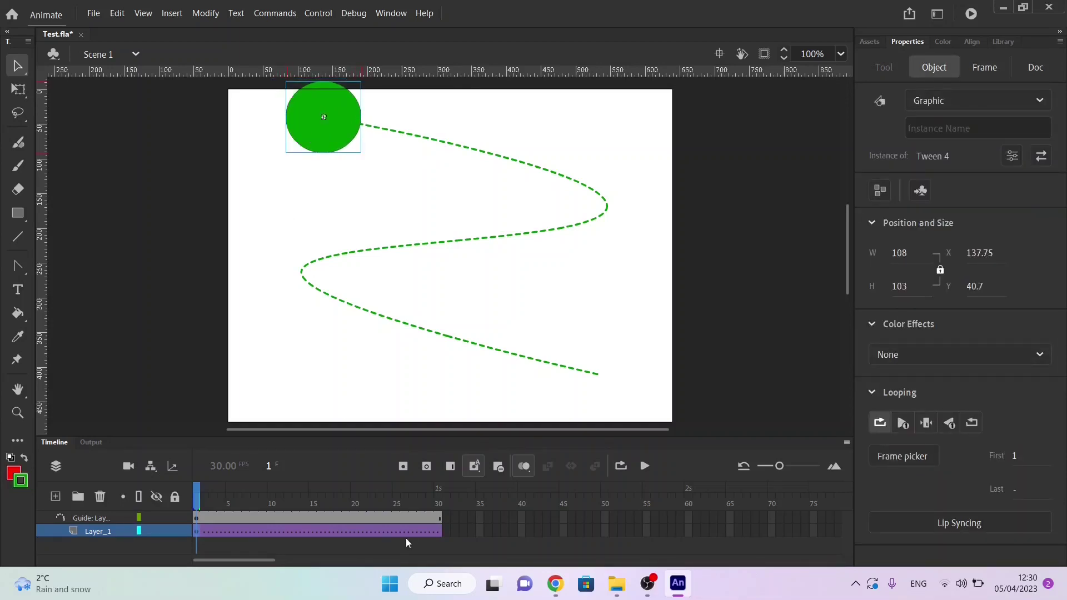
pyautogui.click(438, 533)
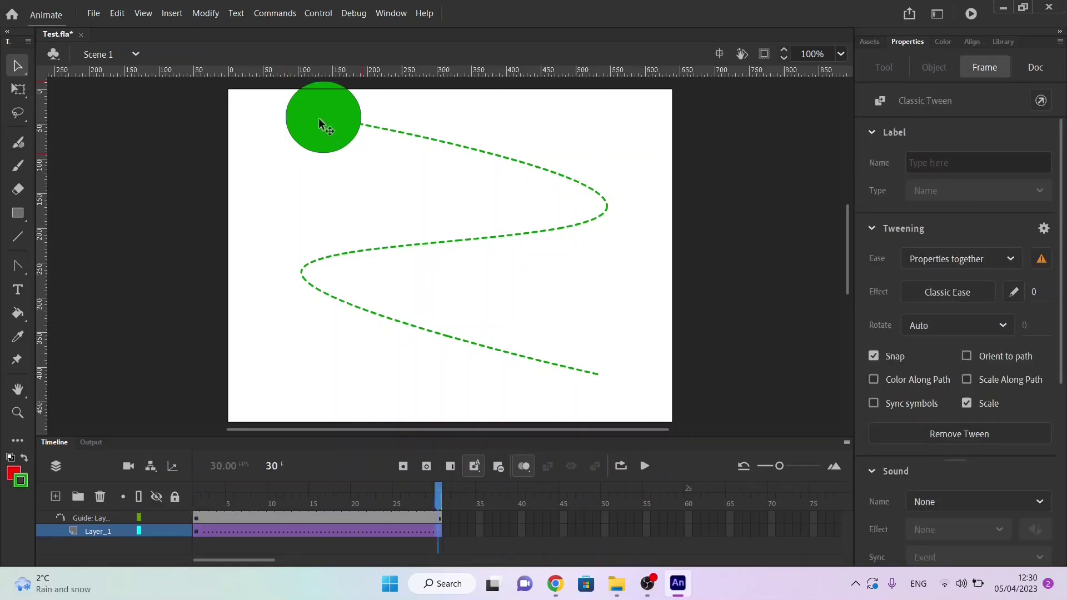
pyautogui.moveTo(316, 127); pyautogui.dragTo(568, 379)
pyautogui.moveTo(439, 494); pyautogui.dragTo(196, 503)
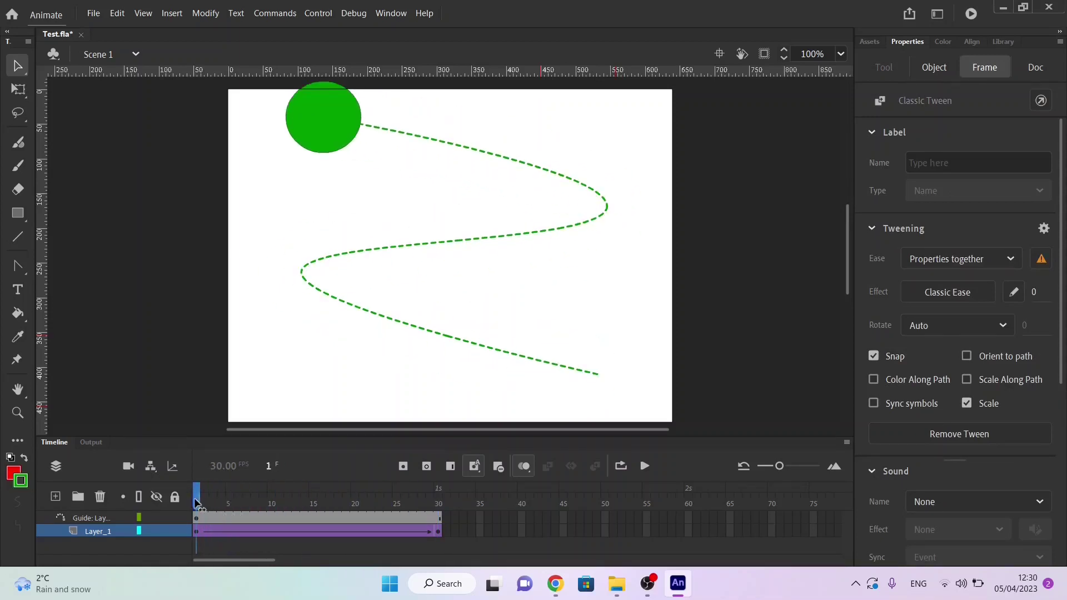
# Step: Set the guide path's stroke opacity to 0% and scrub from frame 1 to frame 30 to preview the motion
pyautogui.click(196, 505)
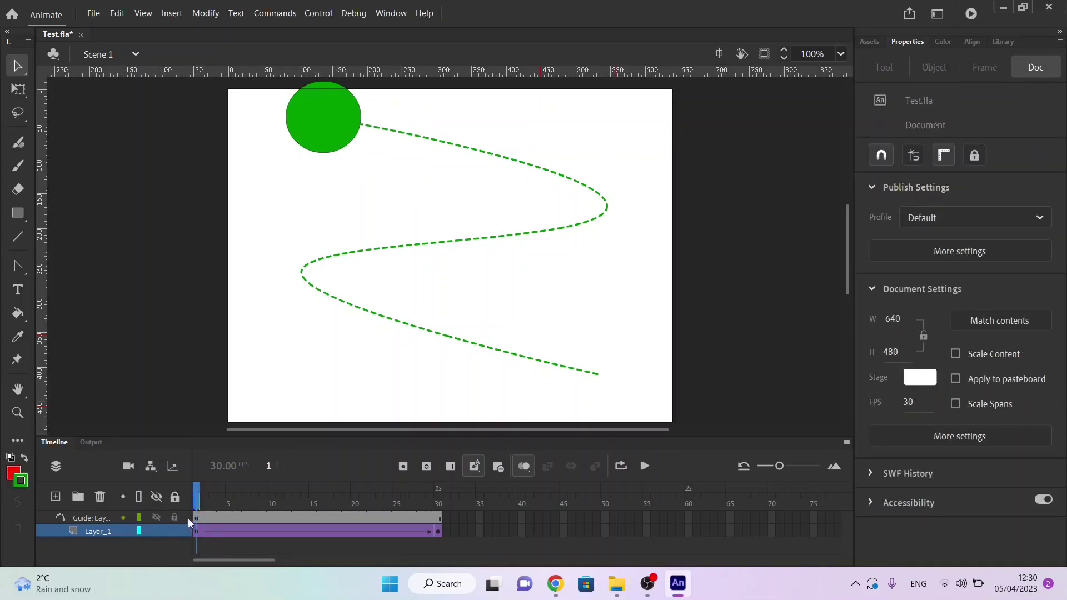
pyautogui.click(189, 518)
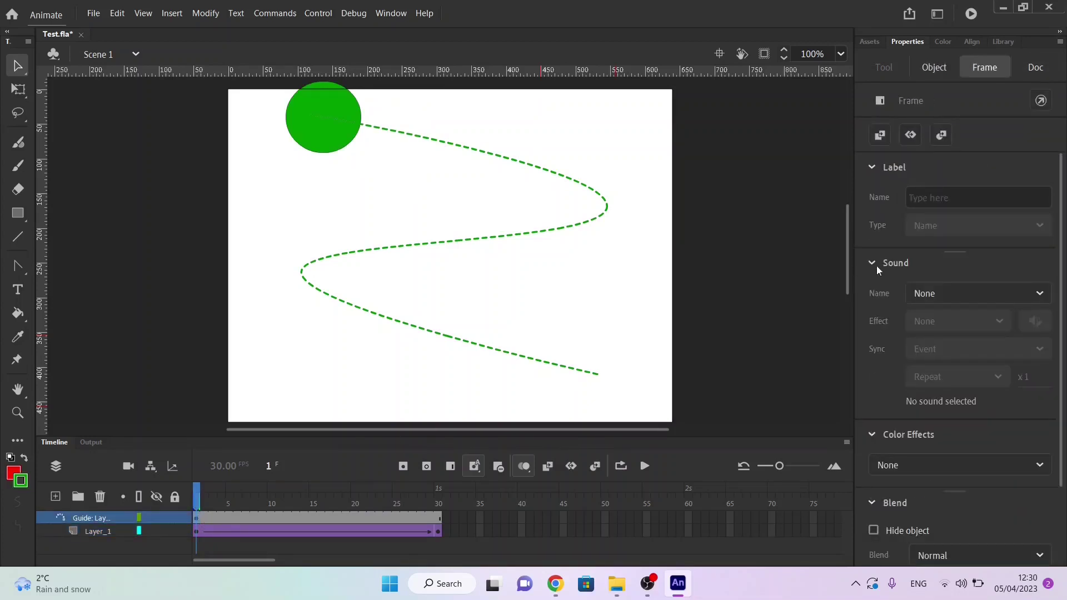
pyautogui.click(934, 68)
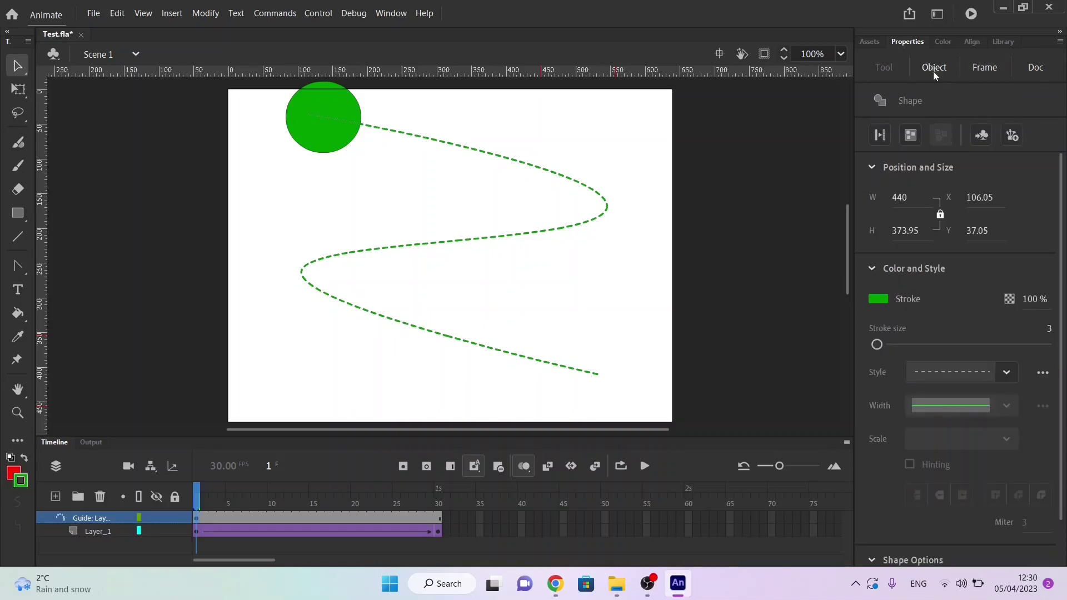
pyautogui.moveTo(1030, 299); pyautogui.dragTo(664, 303)
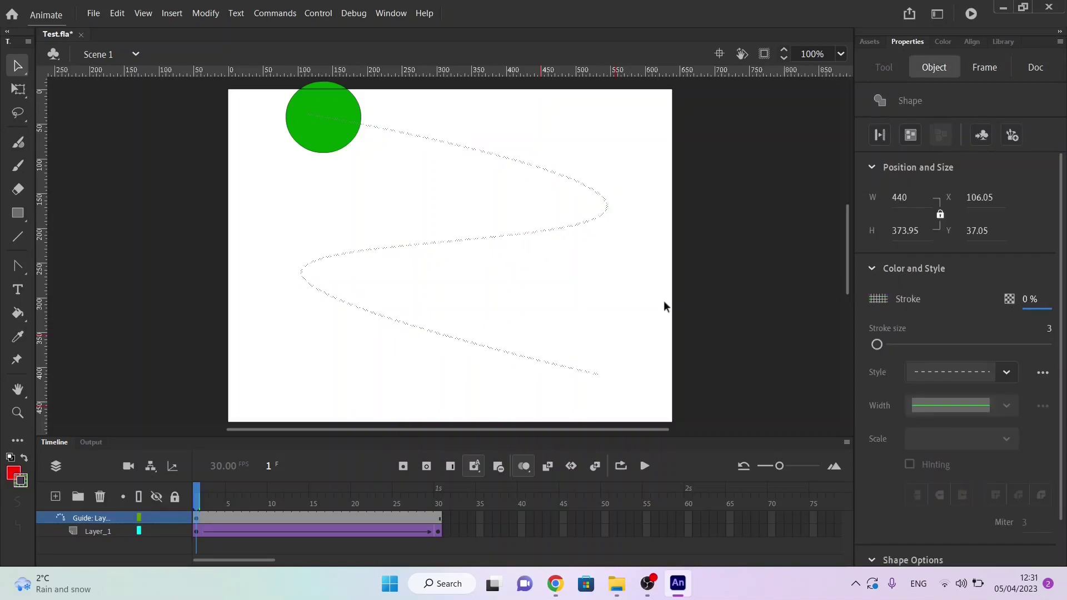
pyautogui.click(284, 388)
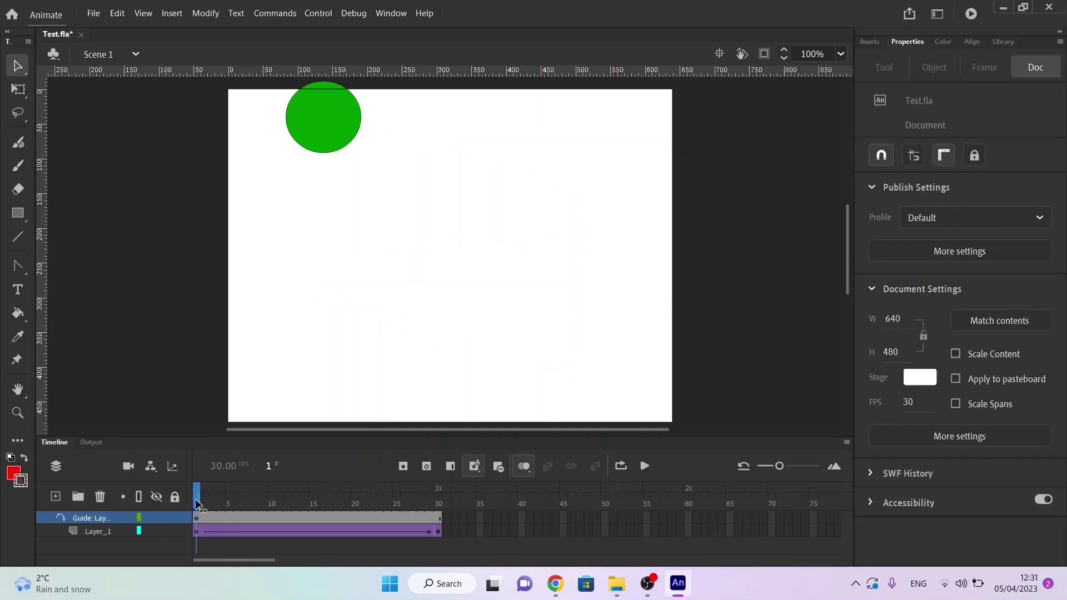
pyautogui.moveTo(197, 503); pyautogui.dragTo(438, 504)
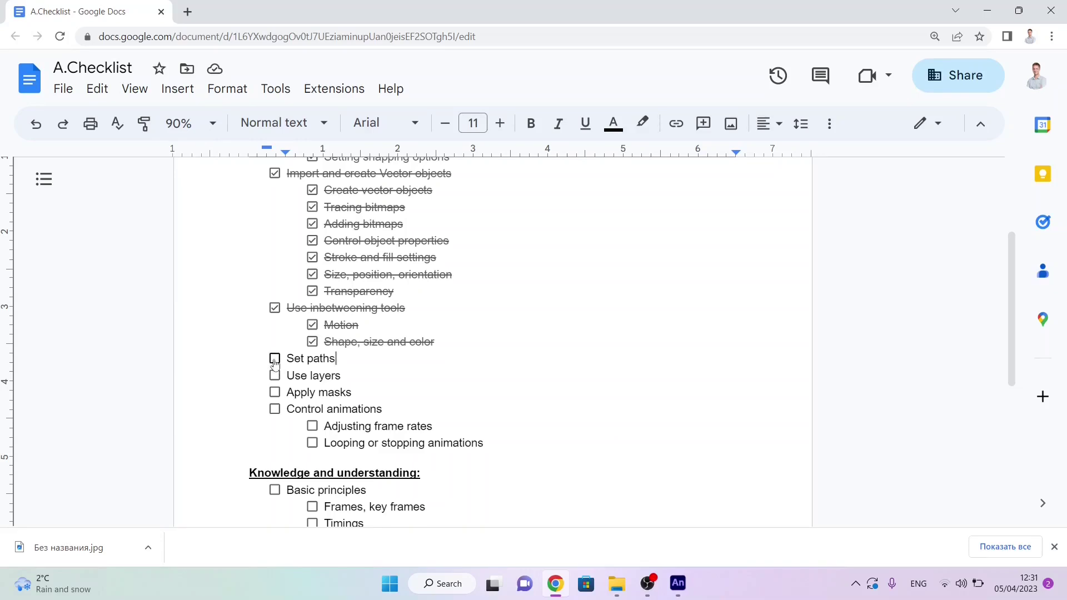
# Step: Tick off "Set paths" in the A.Checklist Google Docs document and switch back to Adobe Animate
pyautogui.click(274, 361)
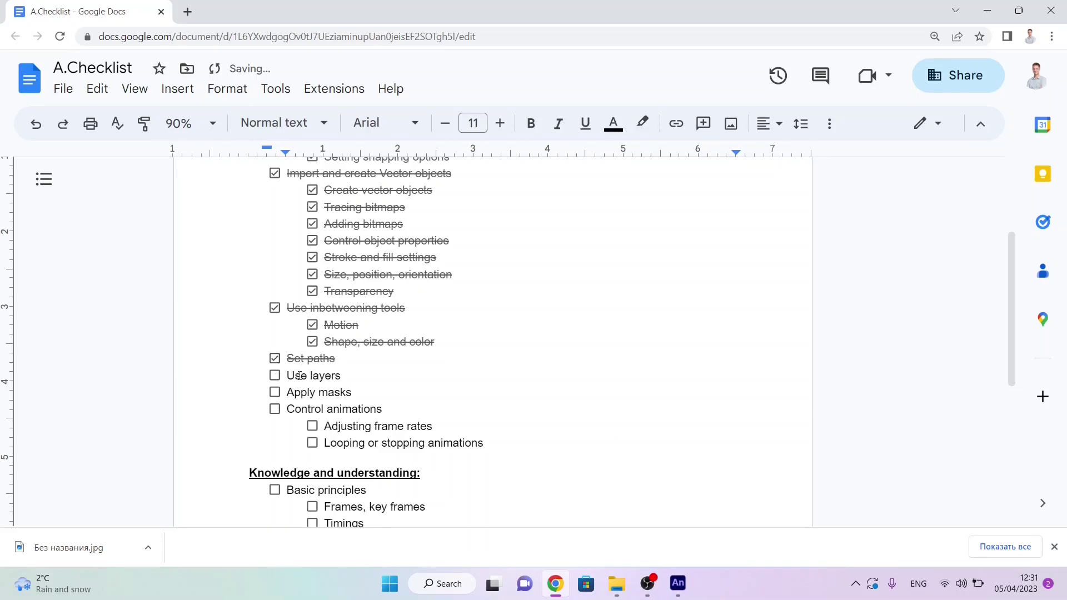
pyautogui.hotkey('alt', 'Tab')
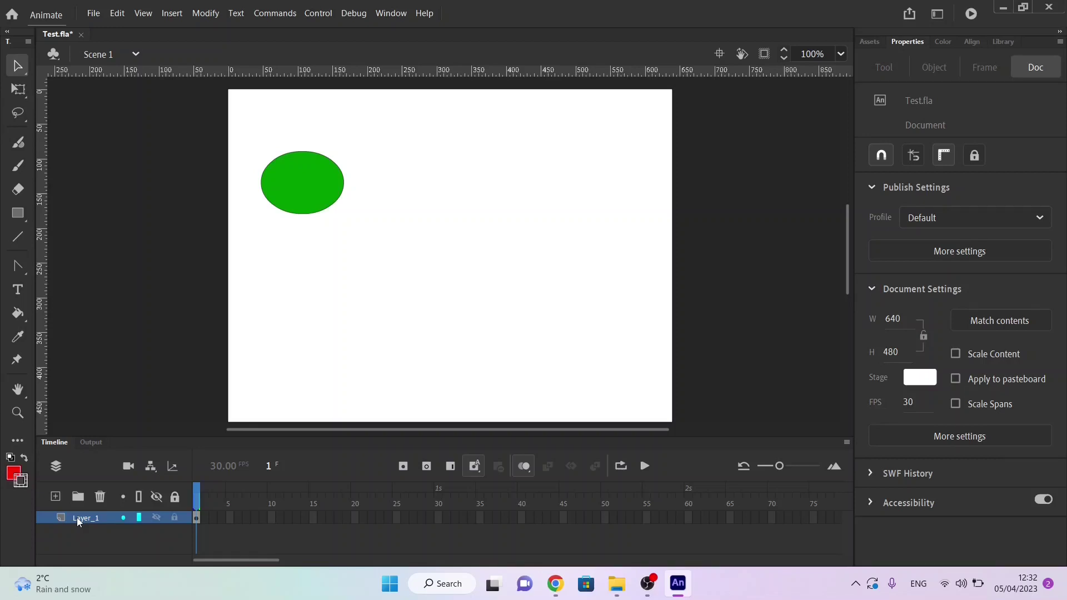
# Step: Add two new layers above Layer_1 and draw a red rectangle overlapping the green oval on the middle layer
pyautogui.click(55, 497)
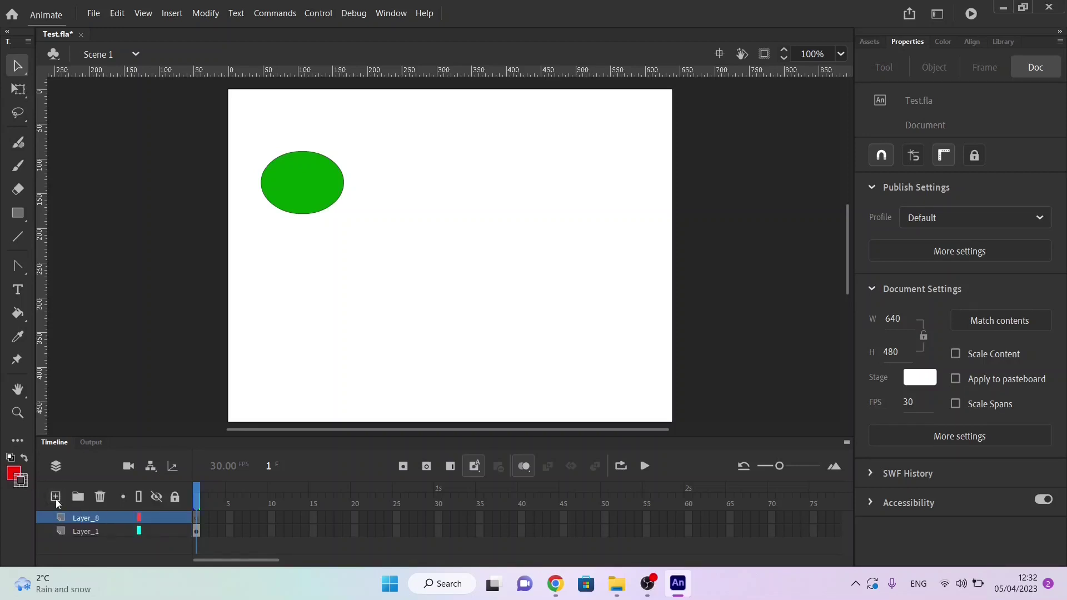
pyautogui.click(55, 497)
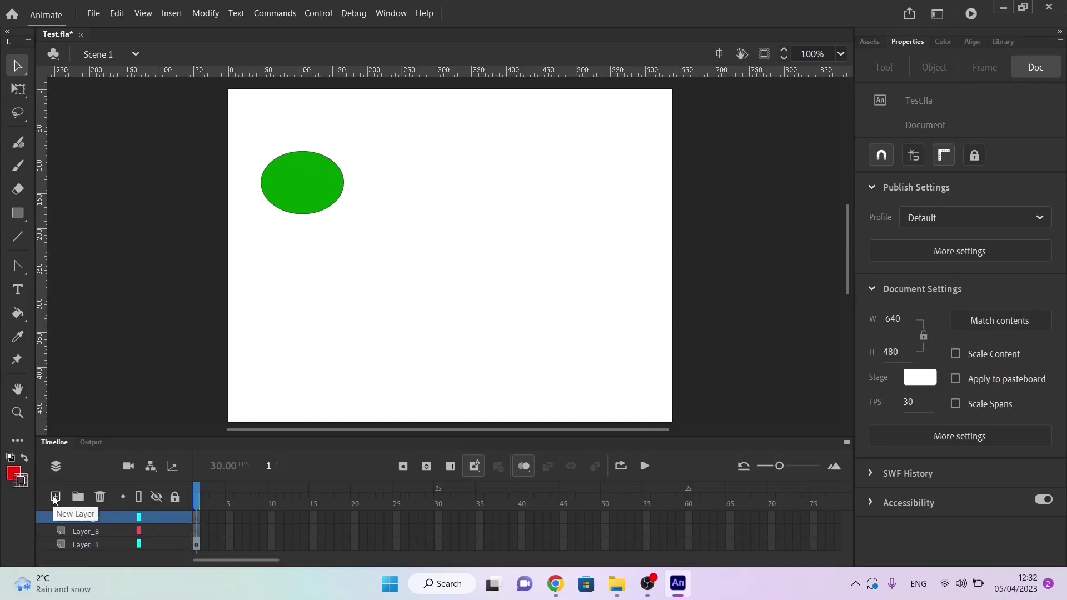
pyautogui.click(196, 532)
pyautogui.click(16, 212)
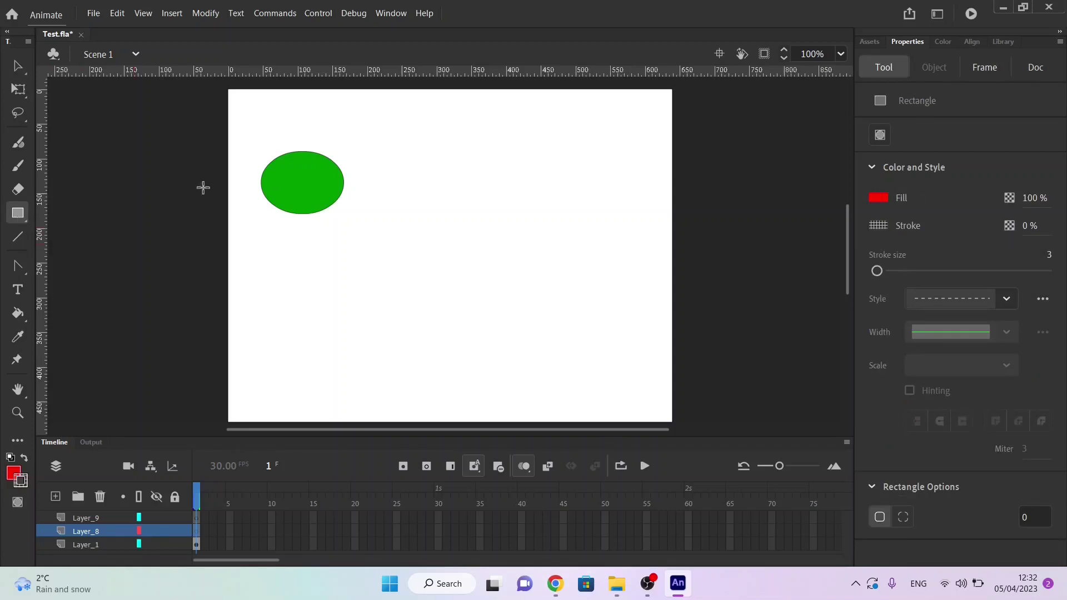
pyautogui.moveTo(284, 136); pyautogui.dragTo(358, 195)
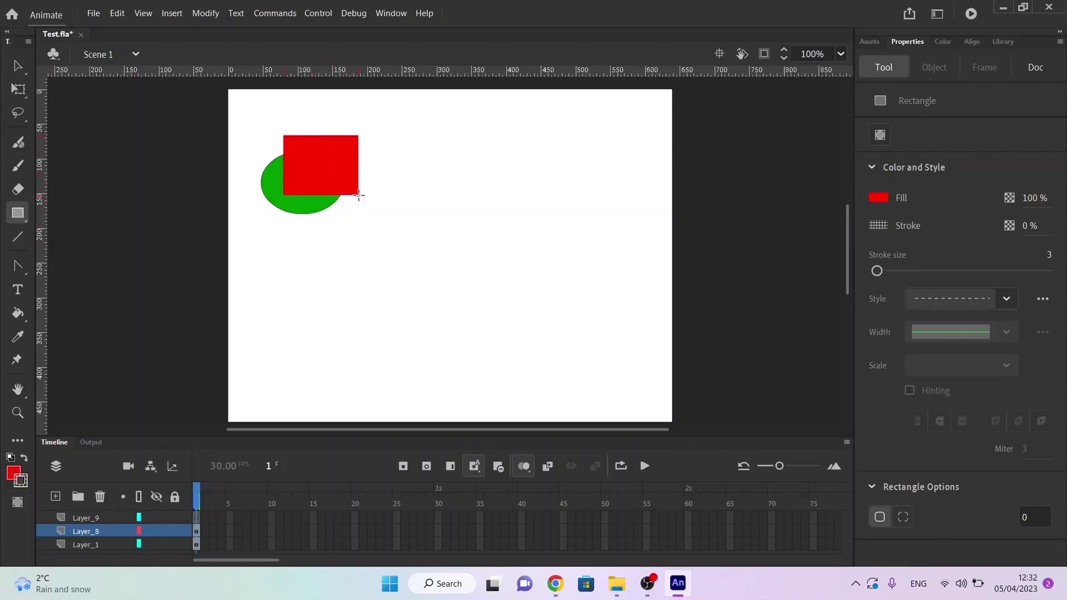
# Step: Draw a pink rectangle on Layer_9, overlapping the red rectangle's upper-right corner
pyautogui.click(195, 518)
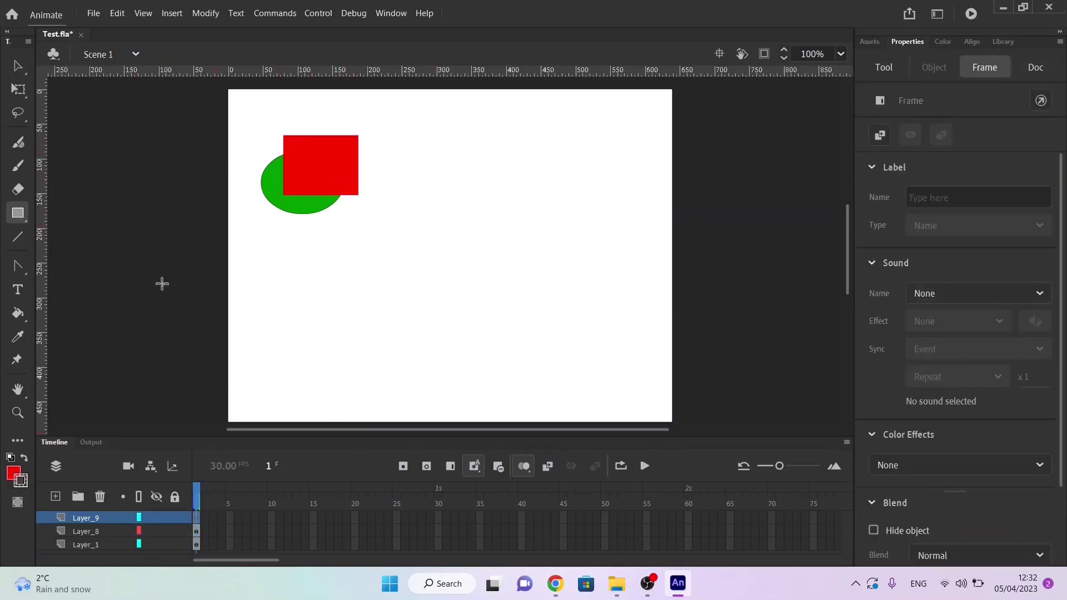
pyautogui.click(13, 473)
pyautogui.click(210, 403)
pyautogui.moveTo(343, 116); pyautogui.dragTo(404, 154)
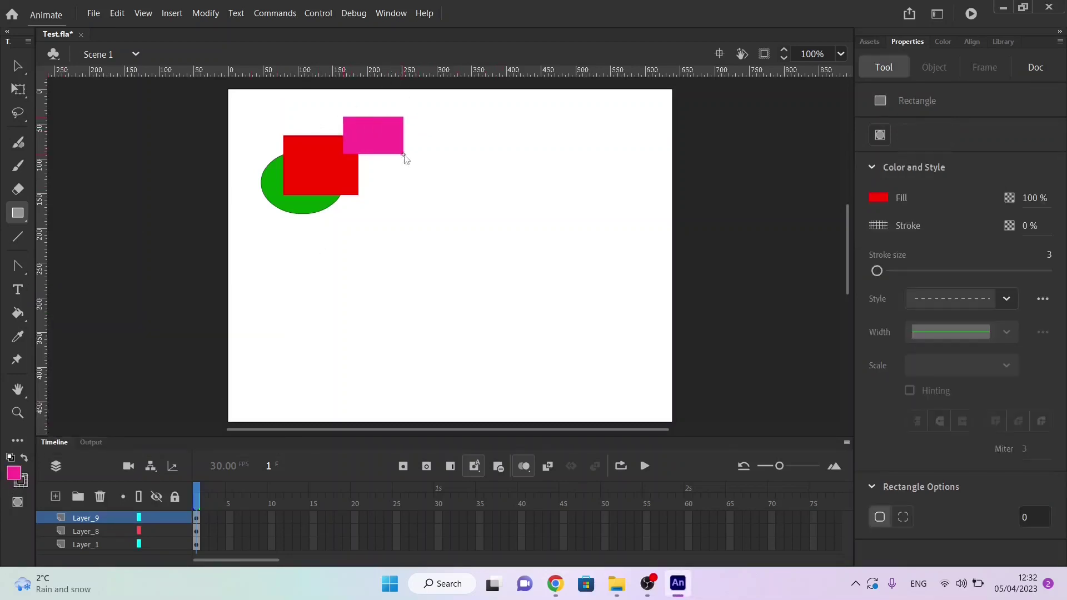
# Step: Move Layer_8 below Layer_1 in the layer order and select Layer_1
pyautogui.click(84, 531)
pyautogui.moveTo(38, 529); pyautogui.dragTo(41, 556)
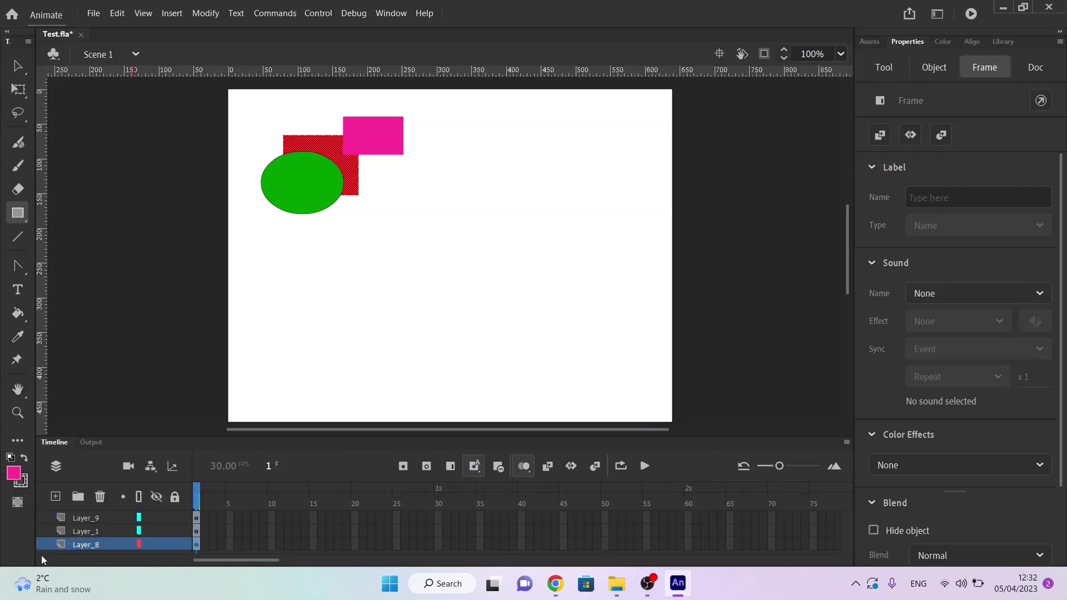
pyautogui.click(85, 532)
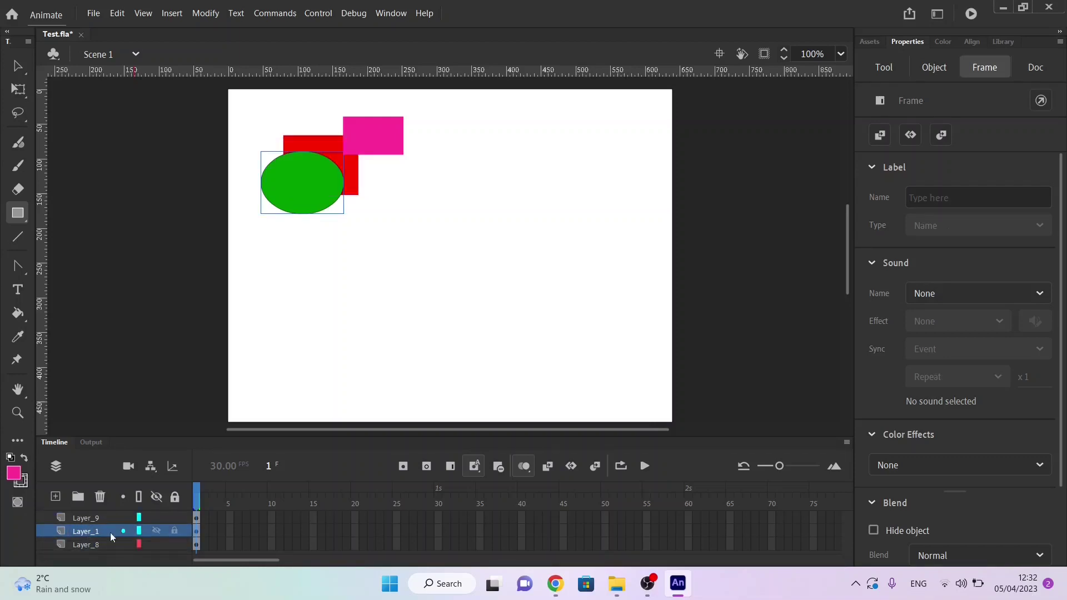
# Step: Switch the visibility of Layer_1, Layer_8 and Layer_9 off and back on, and lock Layer_1
pyautogui.click(157, 531)
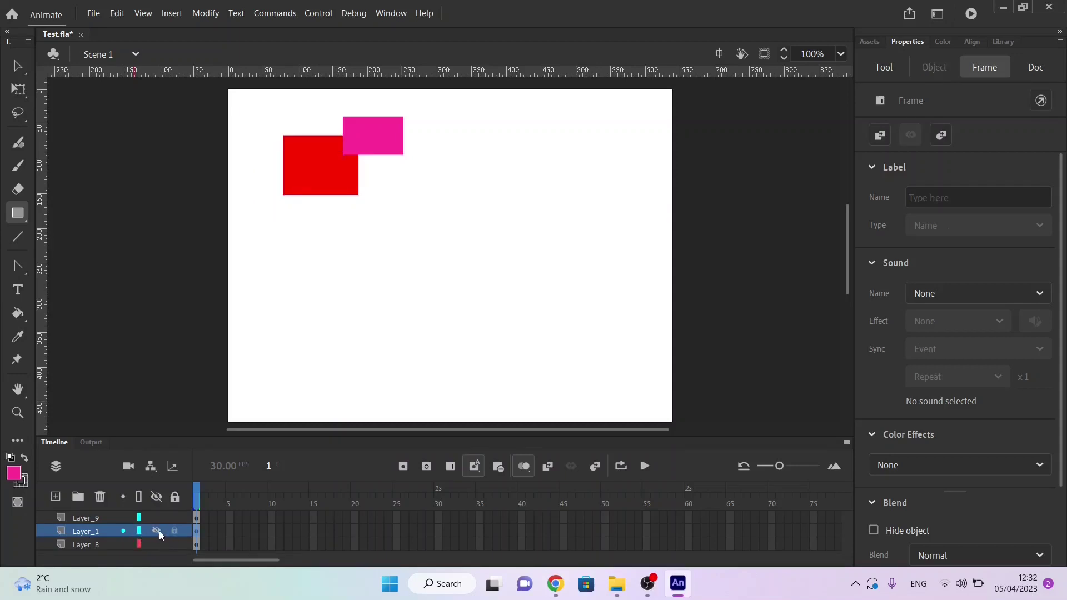
pyautogui.click(156, 545)
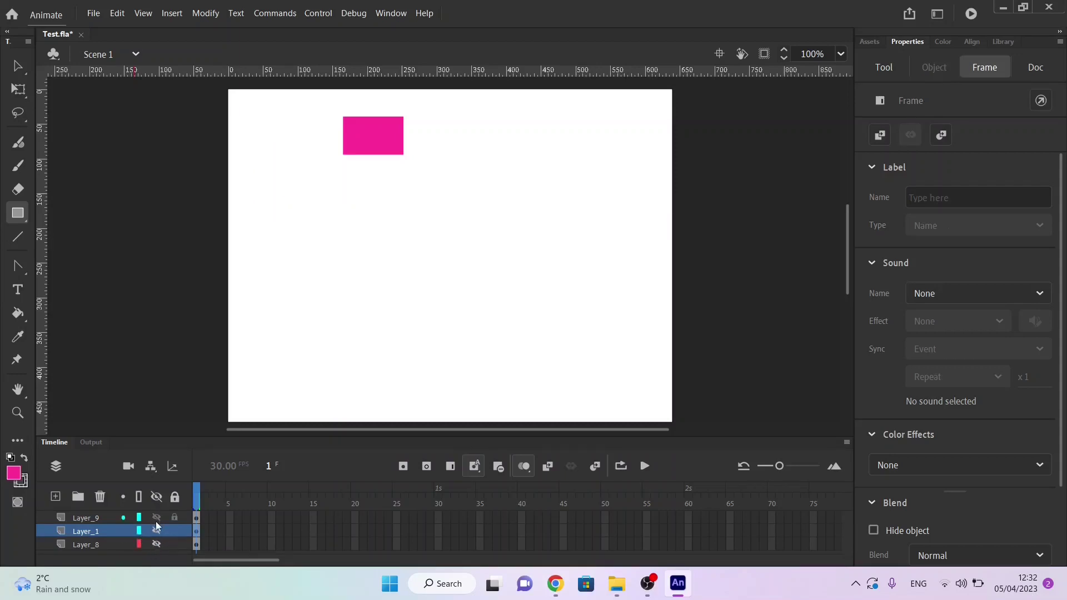
pyautogui.click(156, 521)
pyautogui.click(156, 522)
pyautogui.click(156, 532)
pyautogui.click(155, 545)
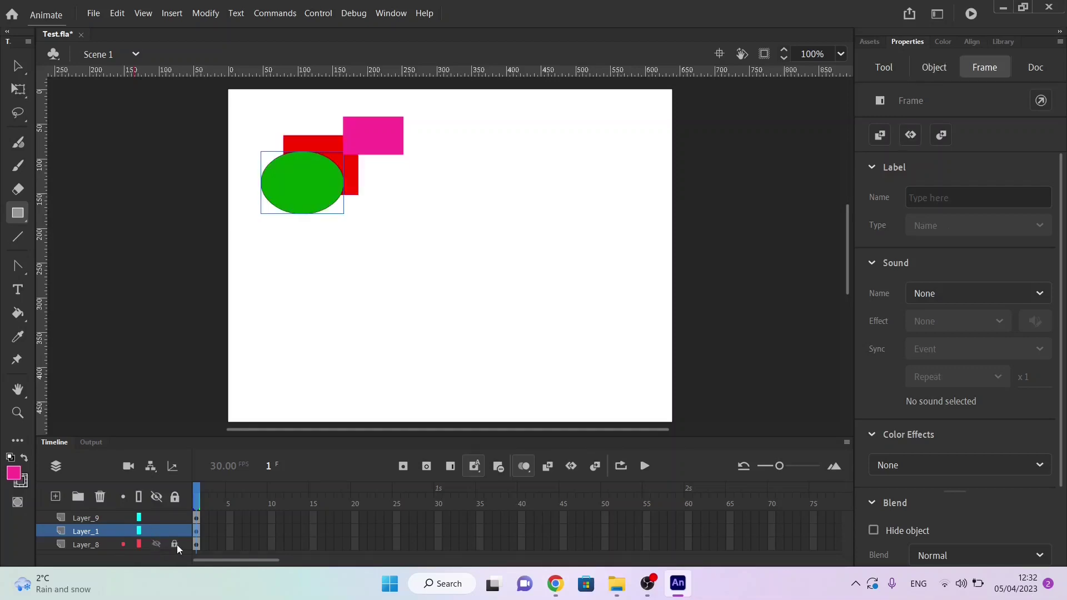
pyautogui.click(175, 530)
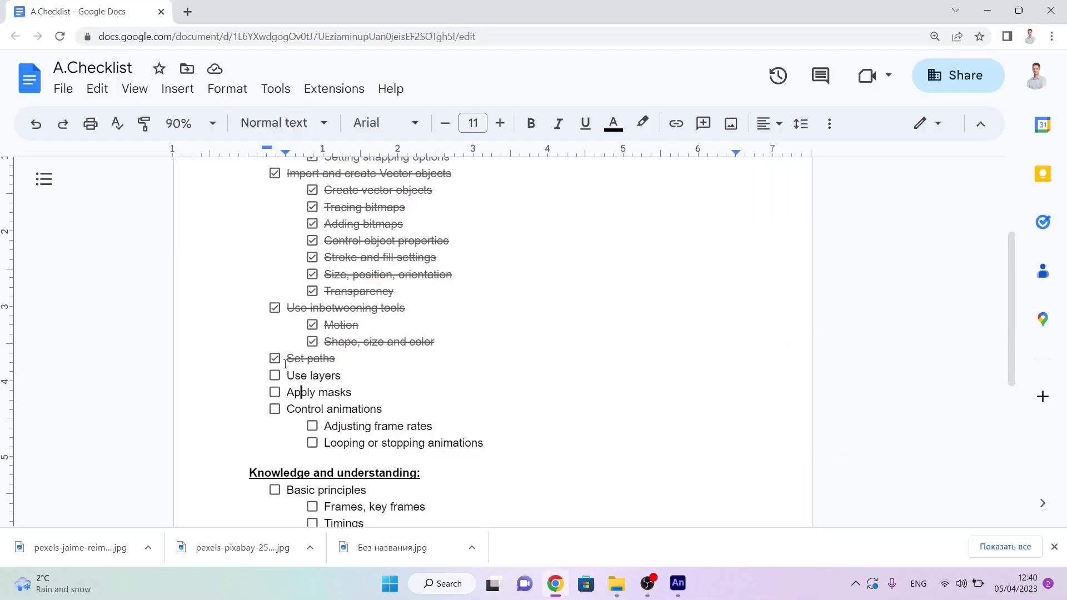
# Step: Tick off "Use layers" in the A.Checklist document and switch back to the Test.fla file in Adobe Animate
pyautogui.click(275, 376)
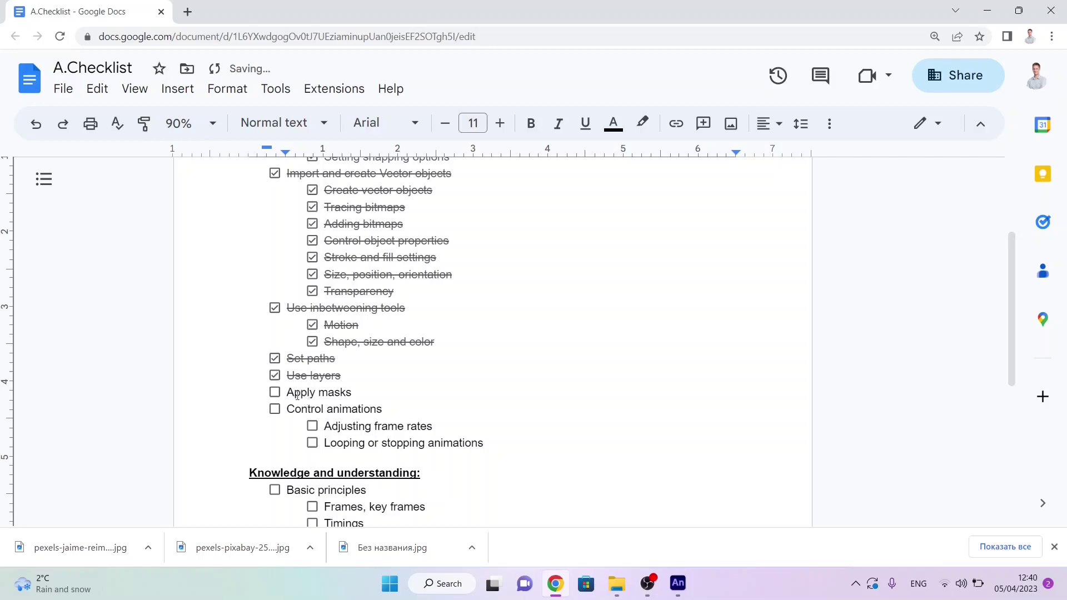
pyautogui.hotkey('alt', 'Tab')
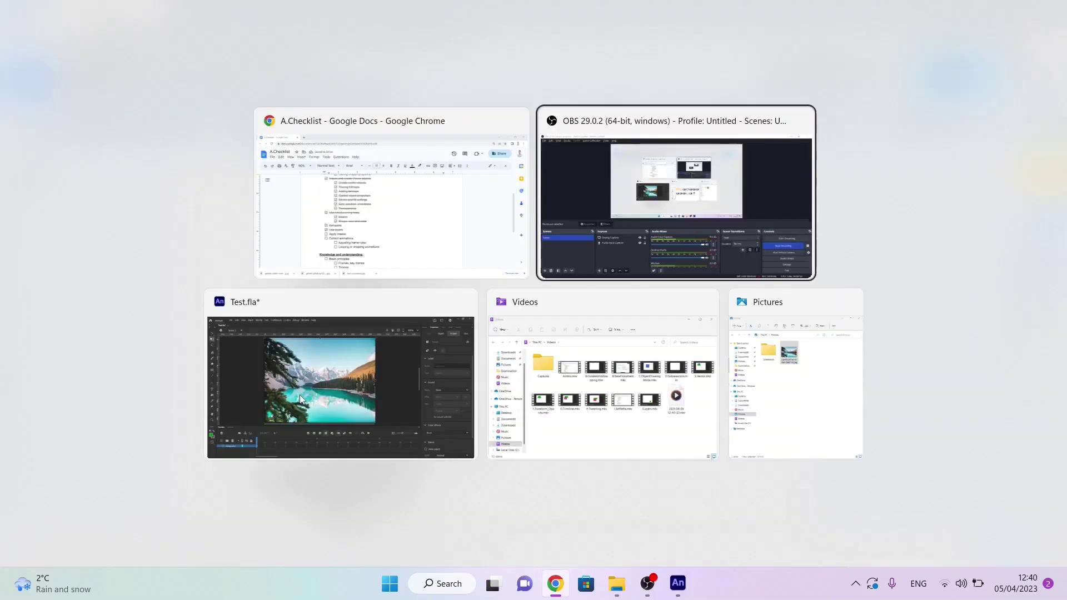
pyautogui.hotkey('alt', 'Tab')
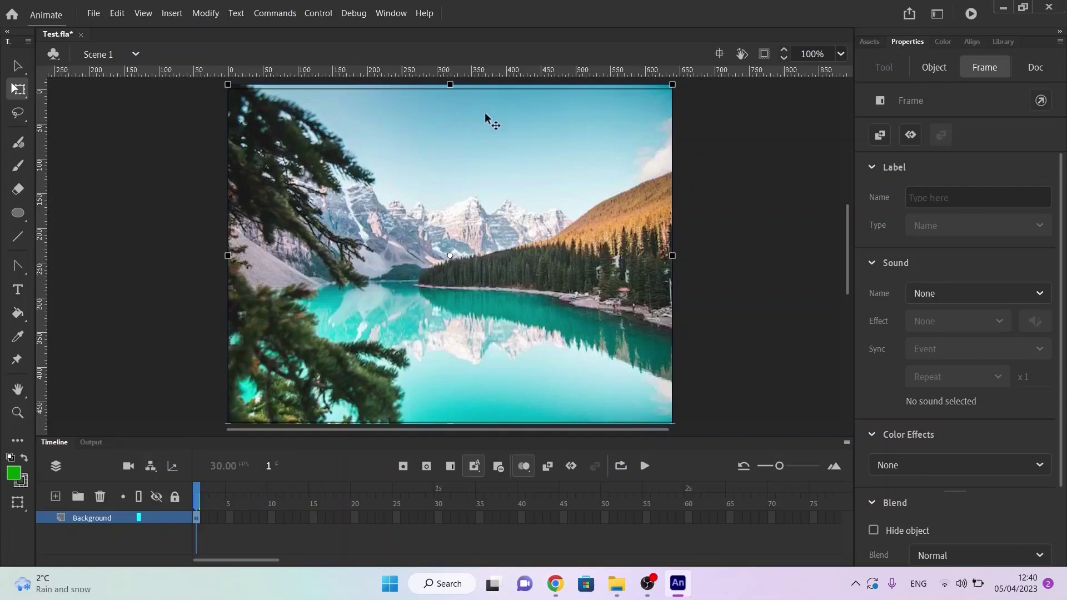
# Step: Add a new layer above the Background layer and name it Mask
pyautogui.click(55, 498)
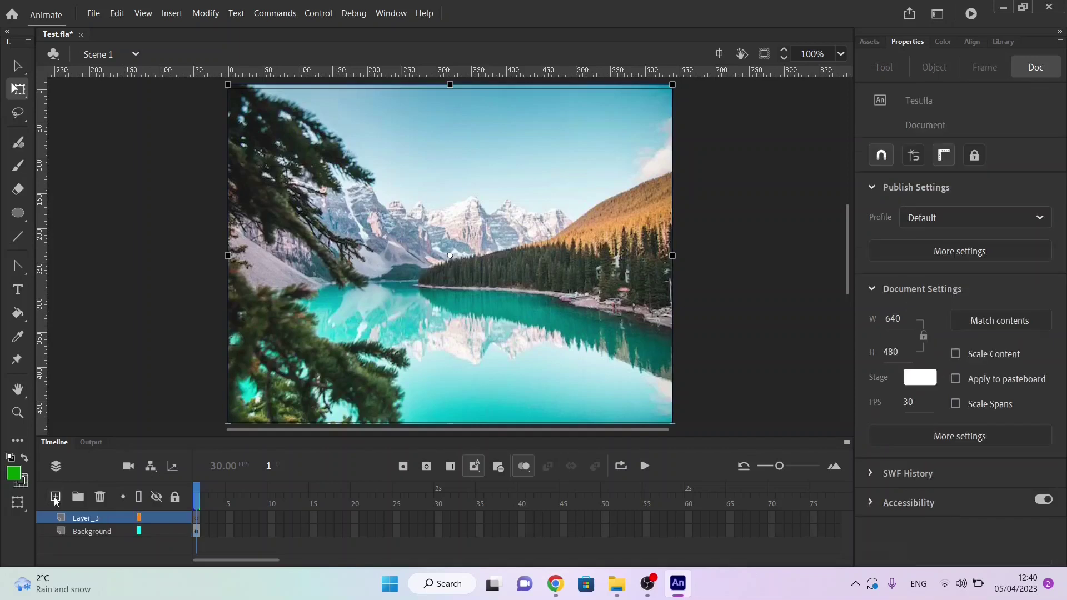
pyautogui.doubleClick(78, 517)
pyautogui.press('BackSpace')
pyautogui.write('M')
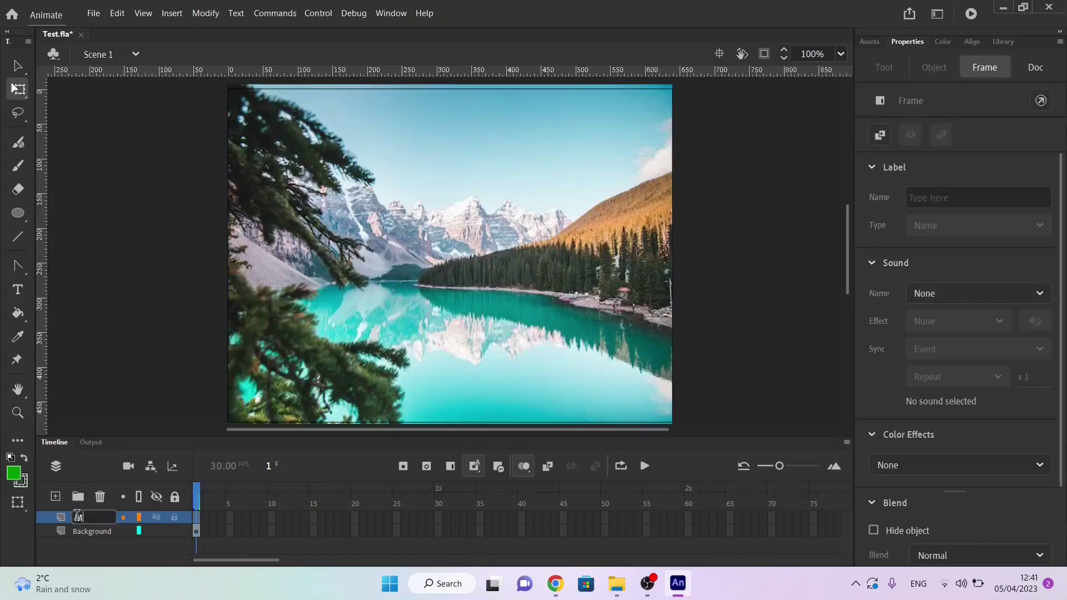
pyautogui.write('ask')
pyautogui.press('Return')
# Step: Draw a green oval about 178 by 99 px on the Mask layer, over the trees in the photo
pyautogui.click(18, 213)
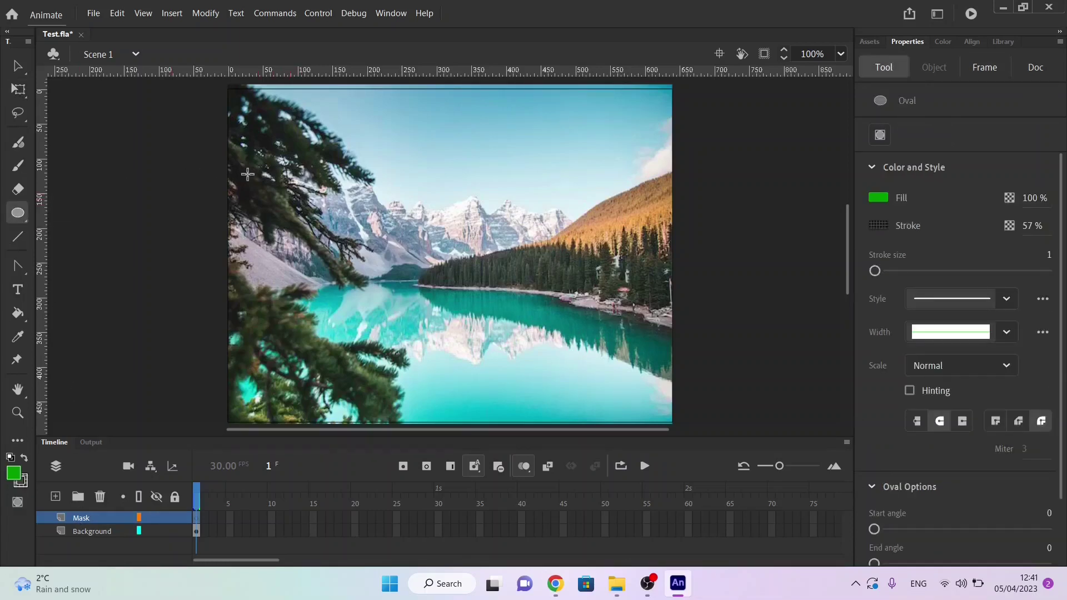
pyautogui.moveTo(247, 176)
pyautogui.mouseDown()
pyautogui.moveTo(279, 207)
pyautogui.moveTo(373, 245)
pyautogui.mouseUp()
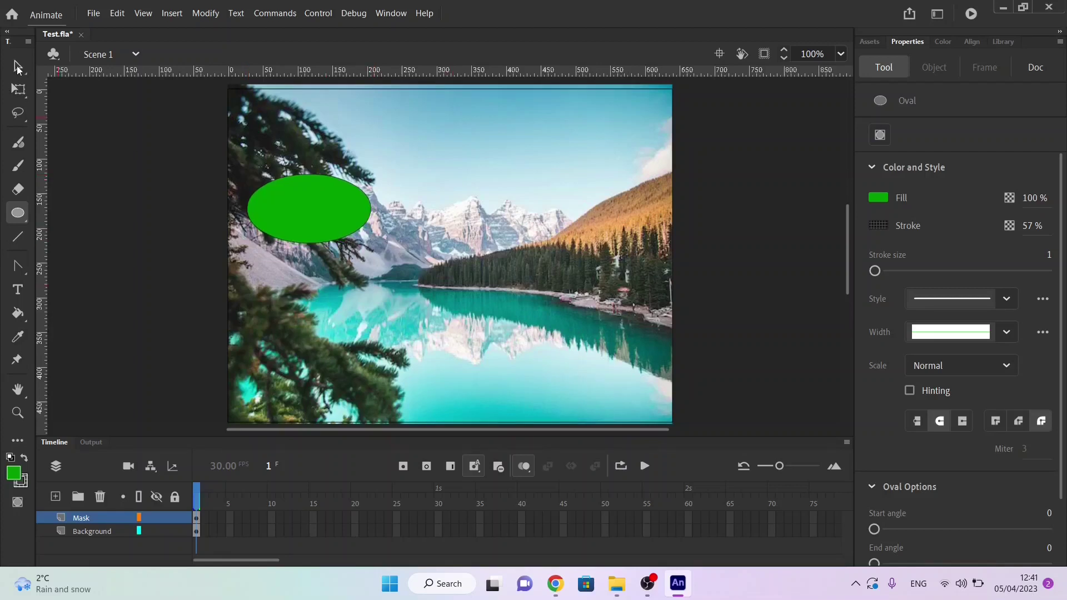
# Step: Move the oval's fill to about X 217, Y 180 near the stage centre and delete the outline left behind
pyautogui.click(18, 66)
pyautogui.moveTo(298, 204); pyautogui.dragTo(425, 248)
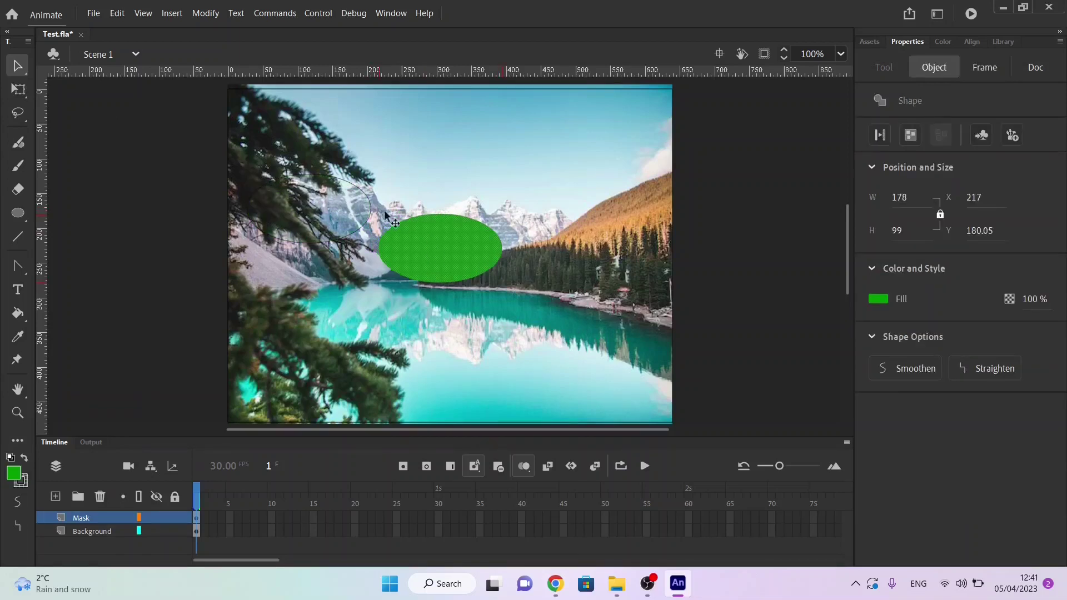
pyautogui.click(364, 193)
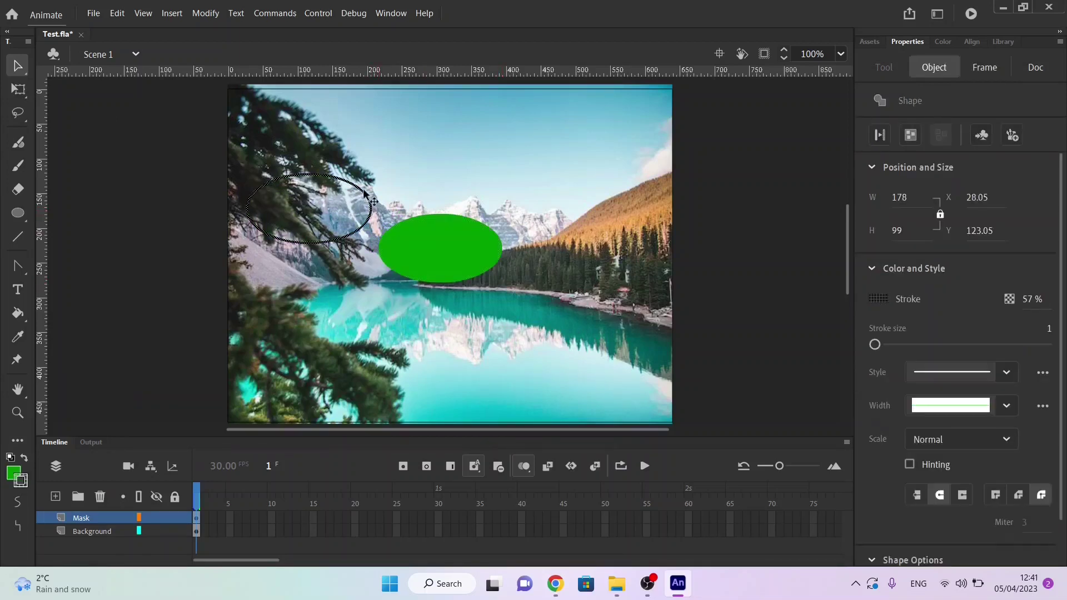
pyautogui.press('Delete')
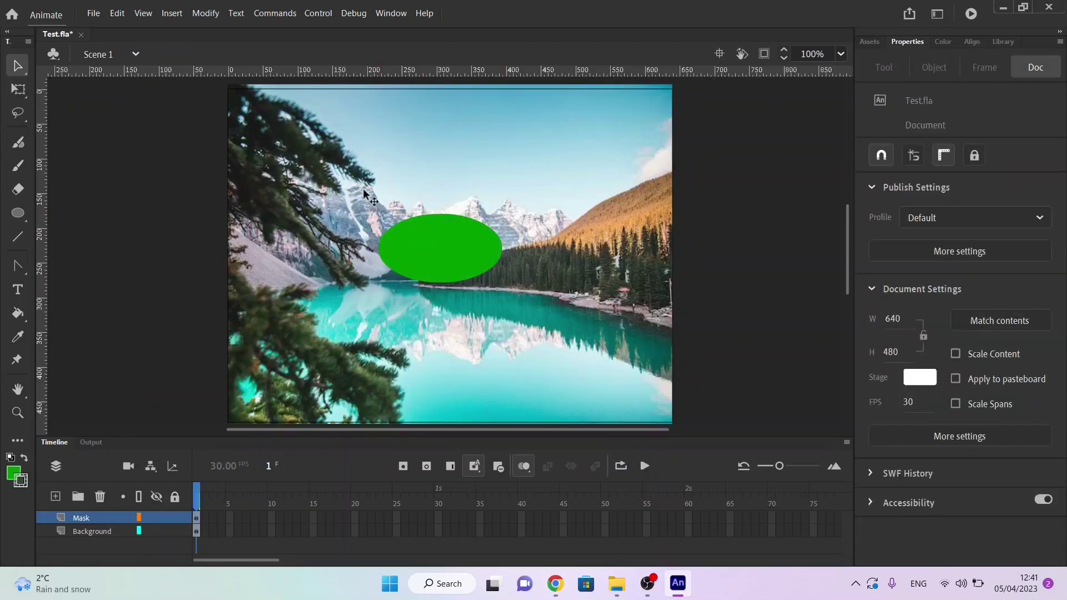
# Step: Turn the Mask layer into a mask over the Background layer
pyautogui.click(65, 517)
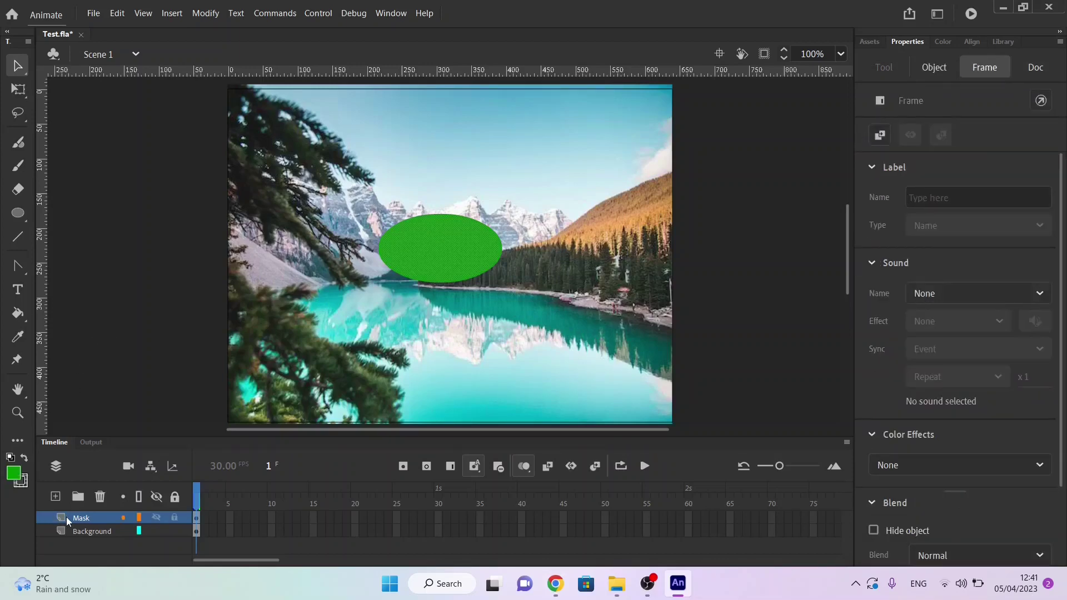
pyautogui.rightClick(65, 517)
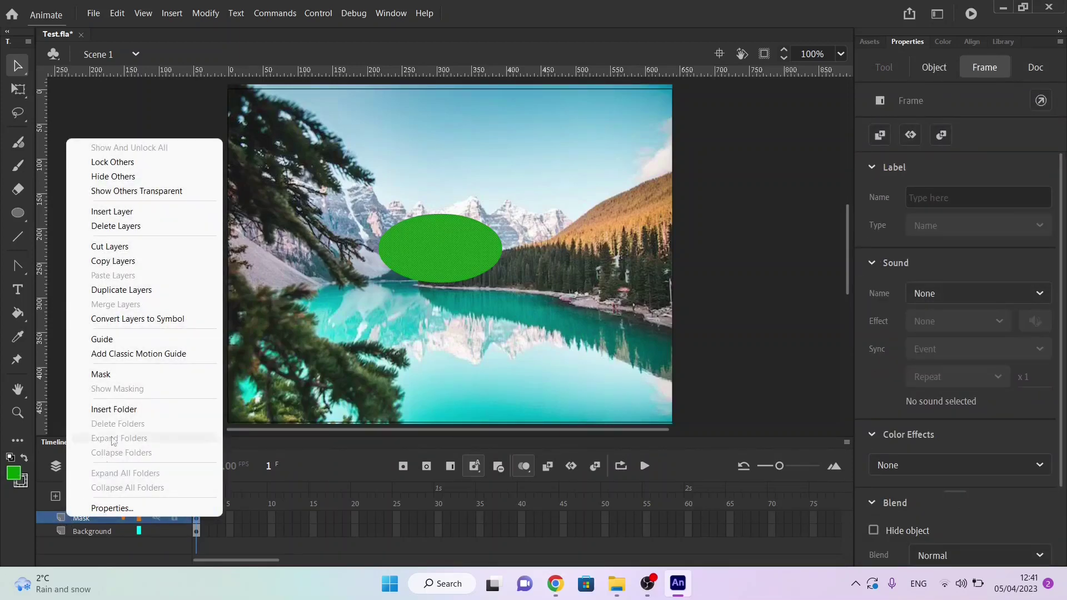
pyautogui.click(108, 376)
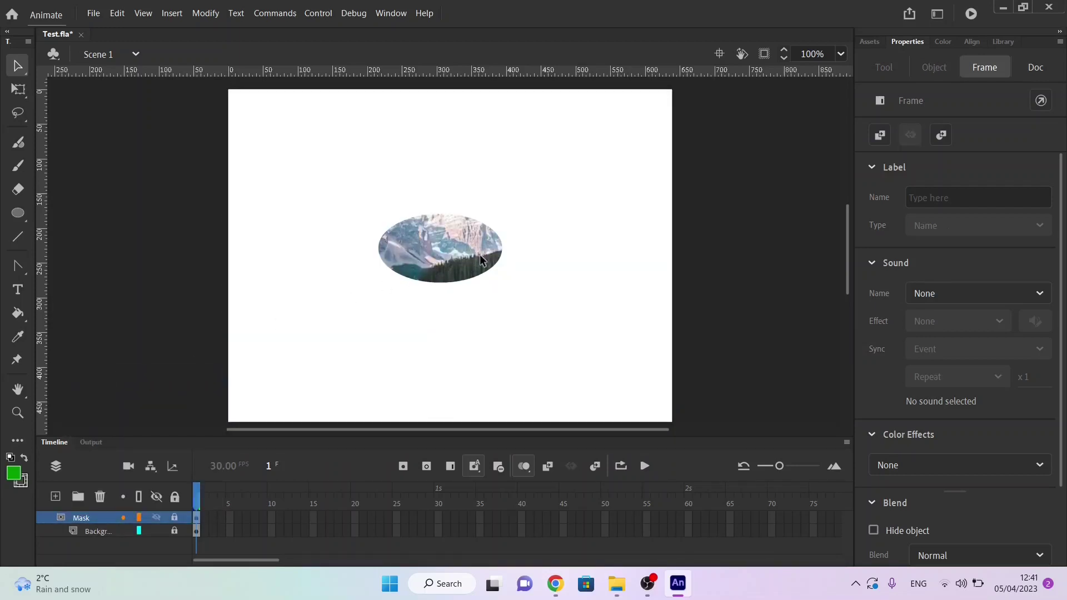
# Step: Extend both the Background and Mask layers to frame 30 by inserting frames
pyautogui.click(438, 531)
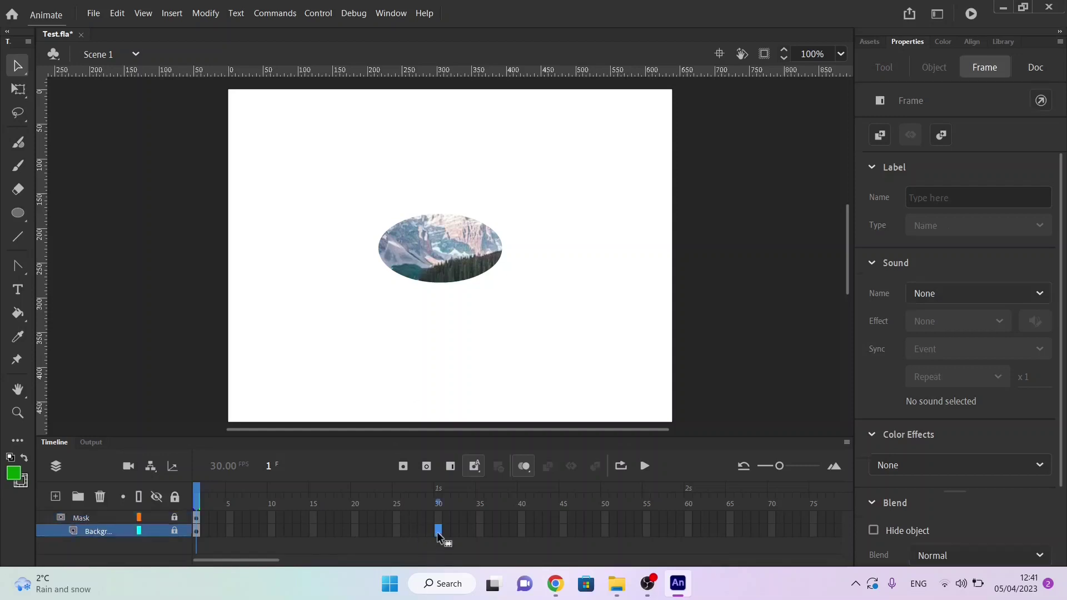
pyautogui.rightClick(438, 533)
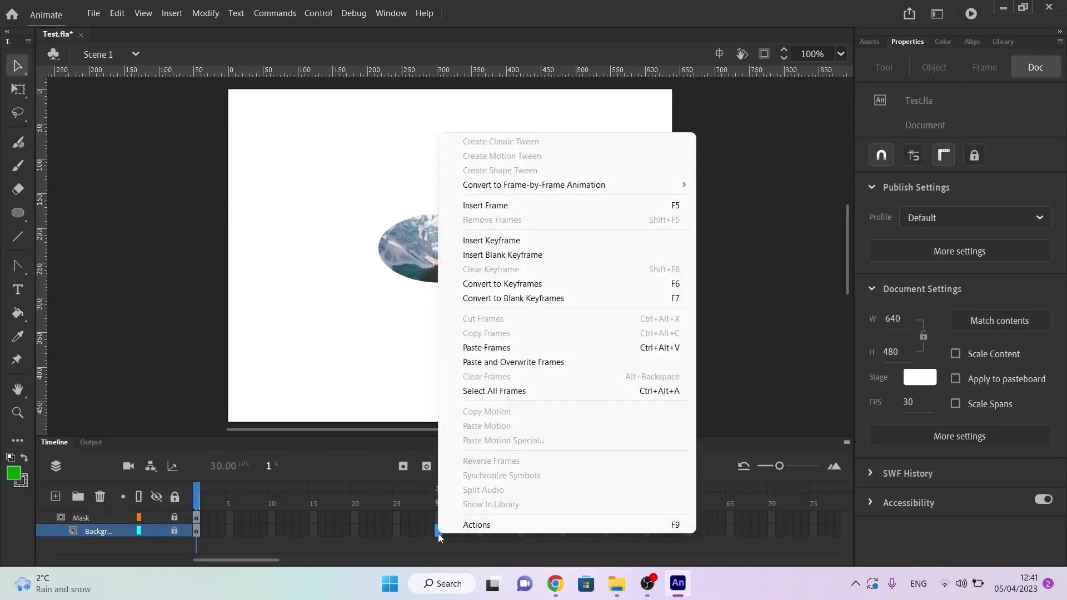
pyautogui.click(516, 212)
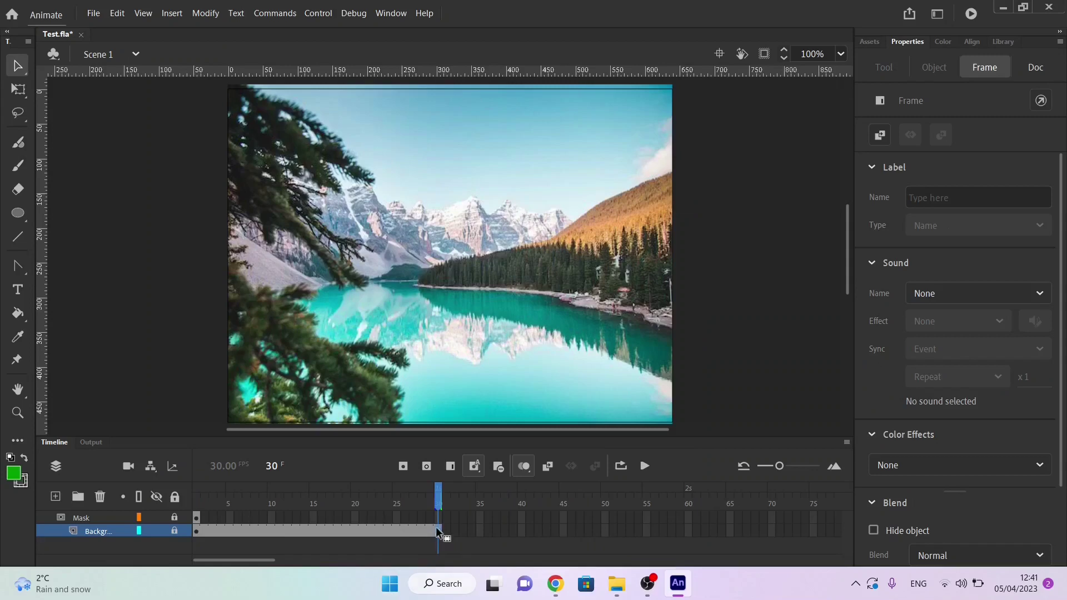
pyautogui.click(437, 518)
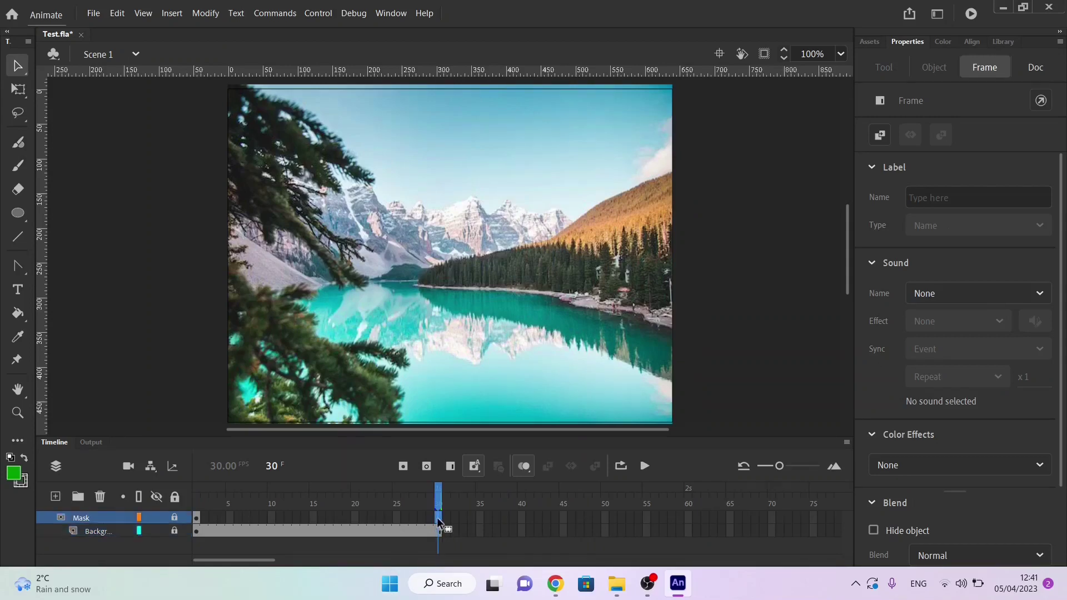
pyautogui.rightClick(439, 522)
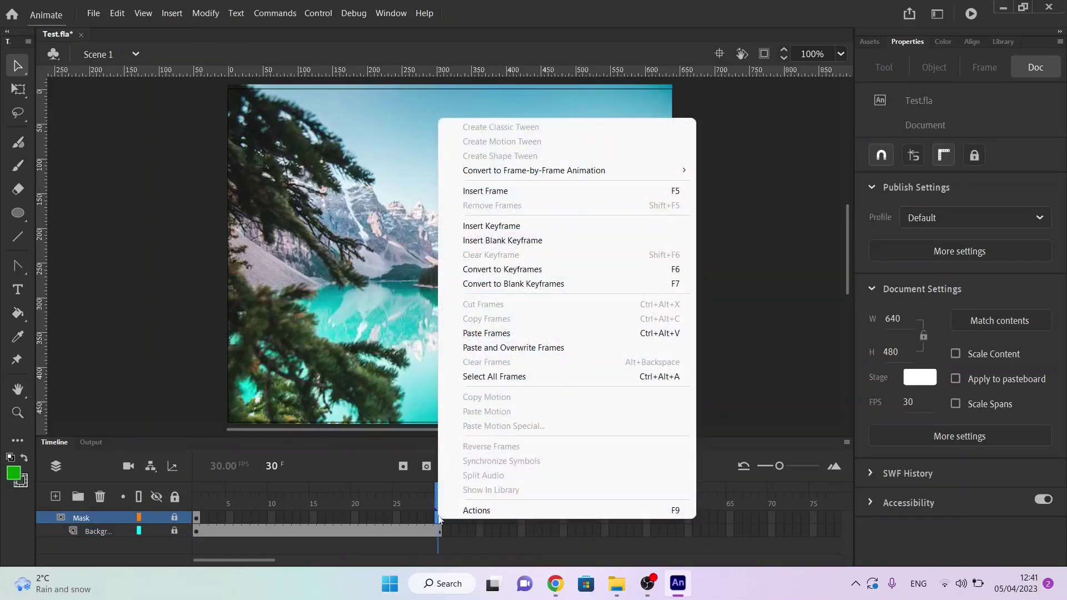
pyautogui.click(522, 184)
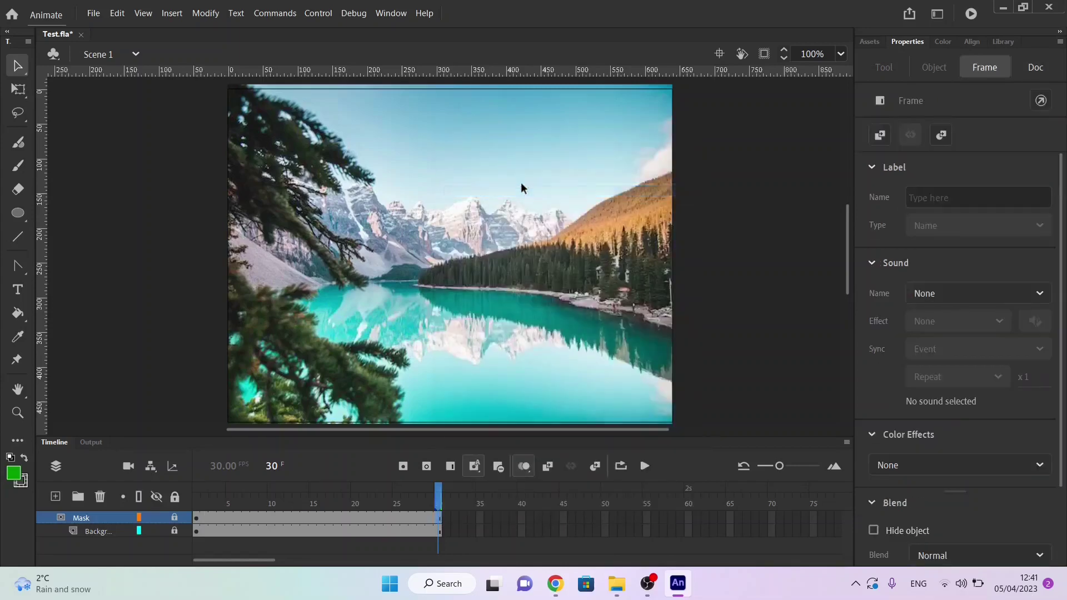
# Step: Unlock the Mask layer and create a motion tween on it, converting the oval to a symbol
pyautogui.click(413, 514)
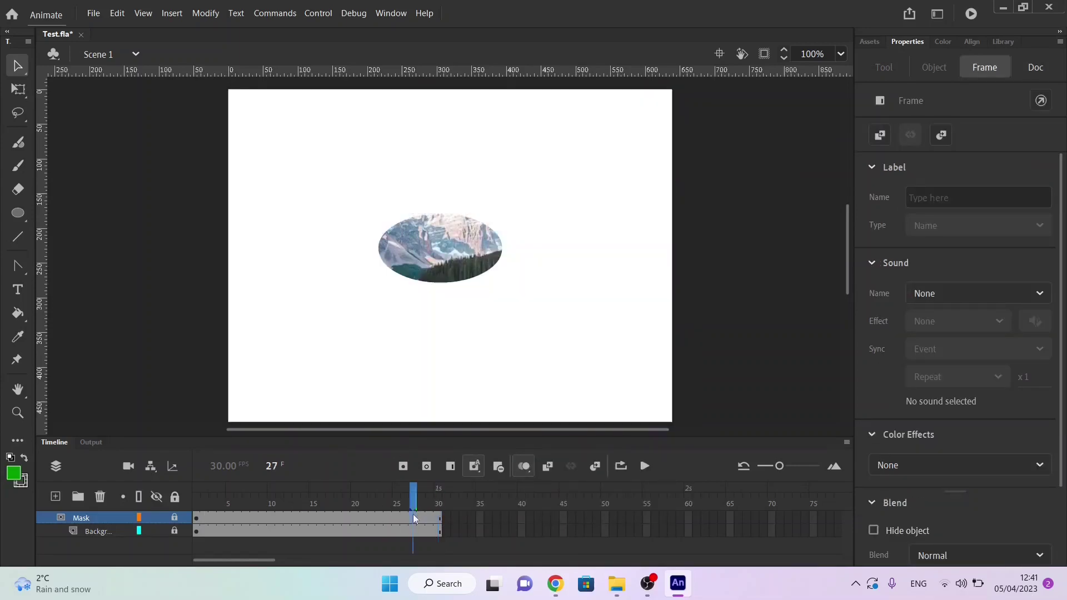
pyautogui.rightClick(413, 517)
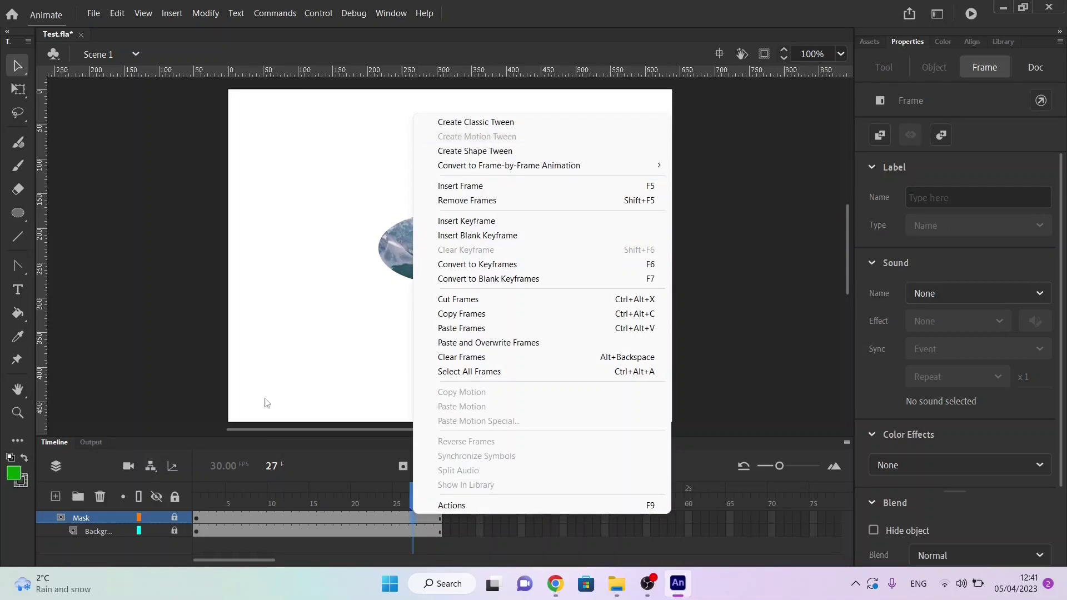
pyautogui.click(173, 519)
pyautogui.click(173, 518)
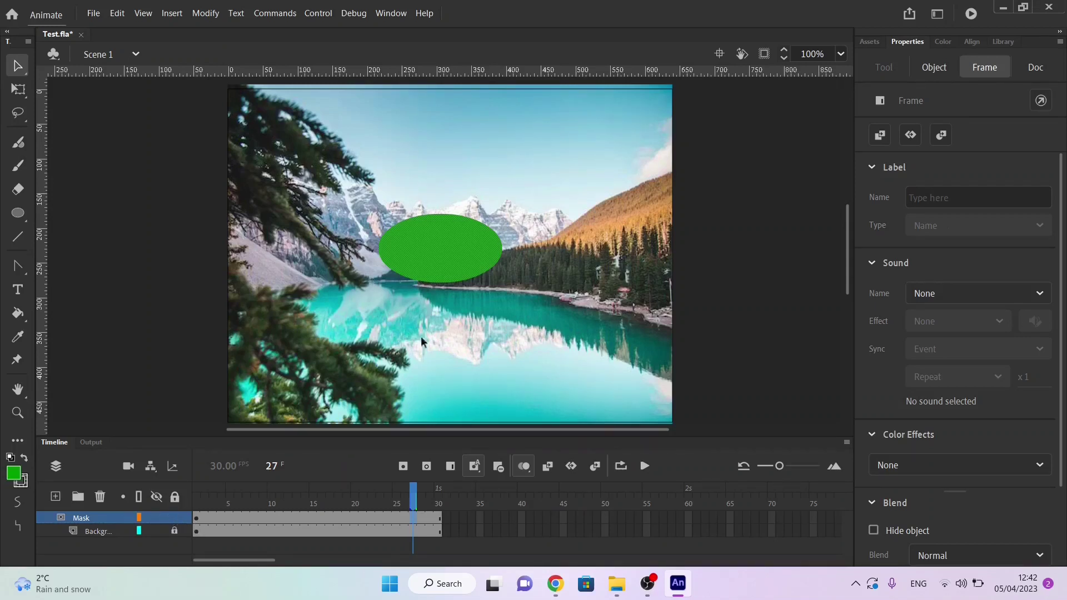
pyautogui.click(392, 514)
pyautogui.rightClick(393, 515)
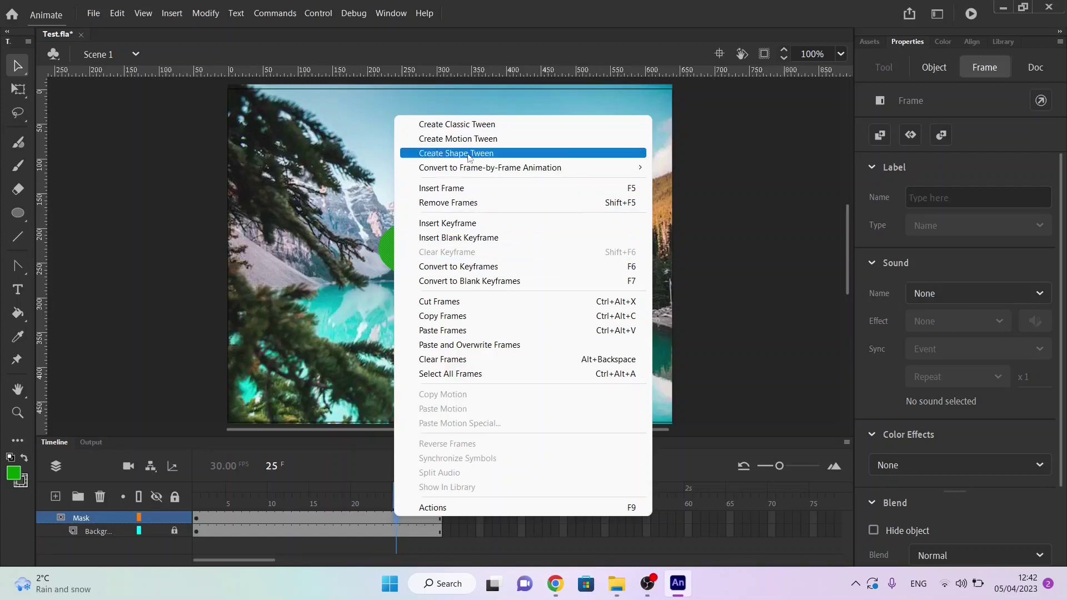
pyautogui.click(460, 139)
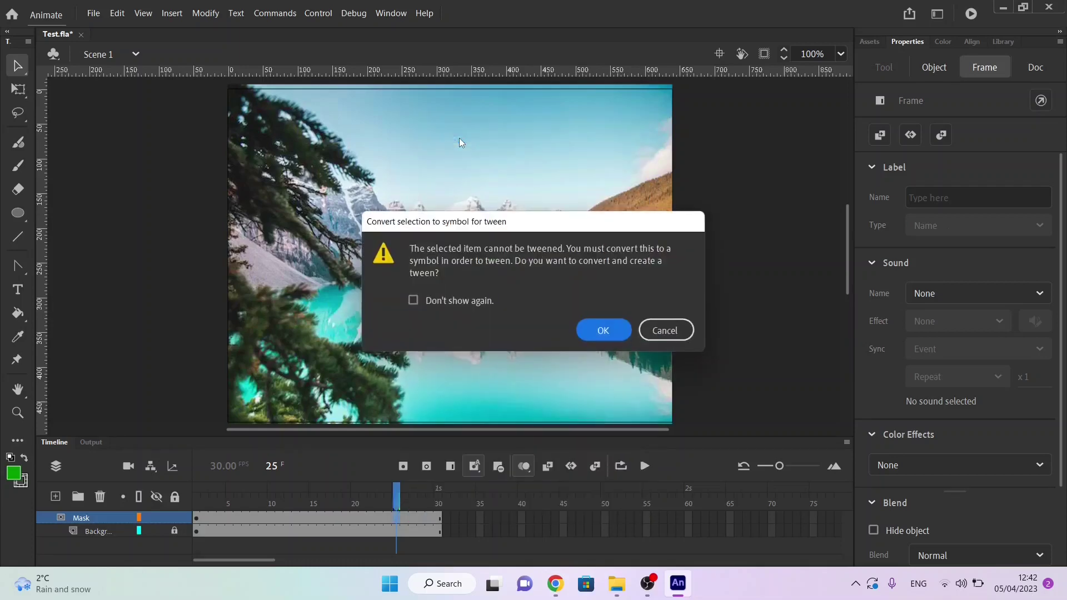
pyautogui.click(611, 334)
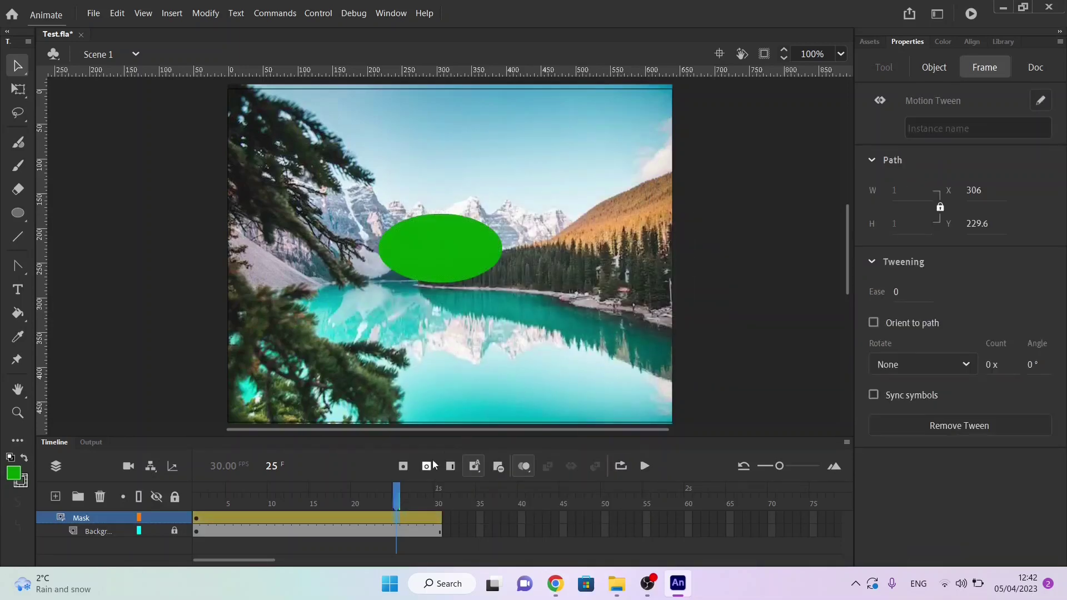
# Step: At frame 1, shrink the oval to about 58 by 31 px and move it off the stage to about X -71, Y 363
pyautogui.click(195, 517)
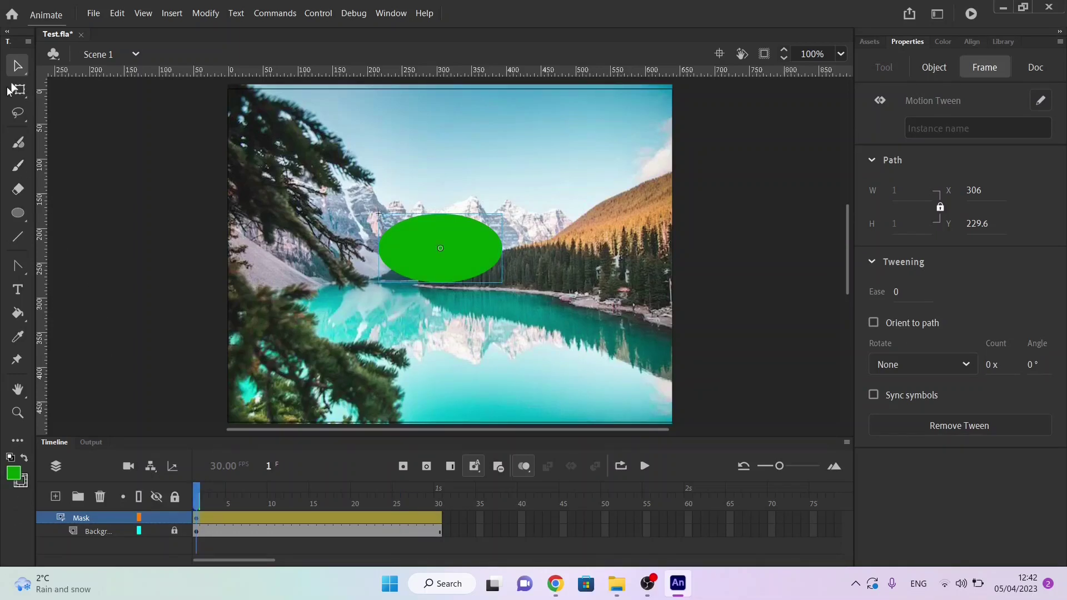
pyautogui.click(17, 92)
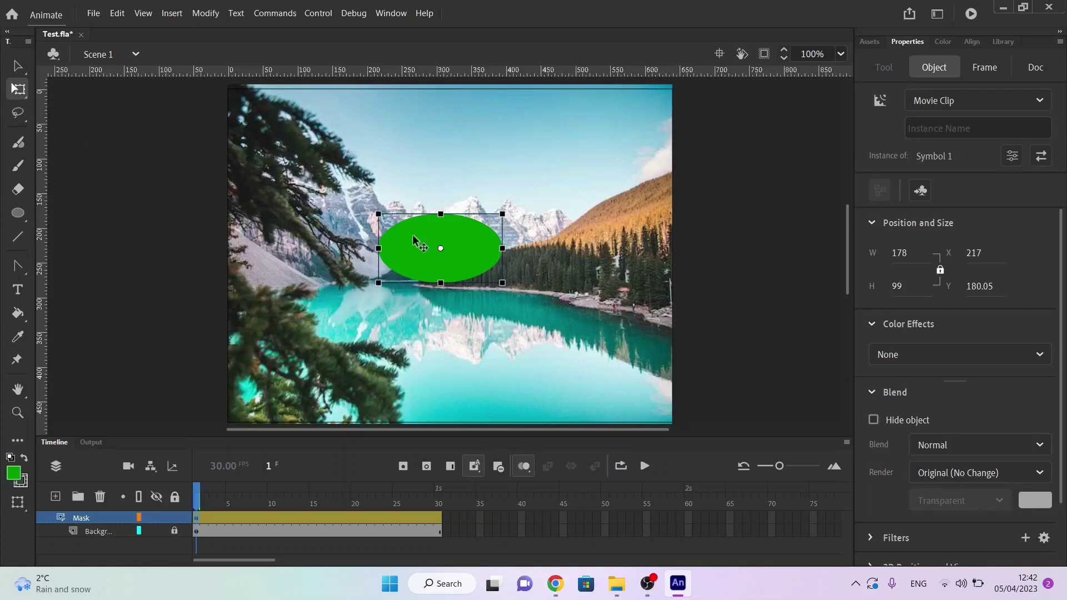
pyautogui.moveTo(502, 284); pyautogui.dragTo(461, 261)
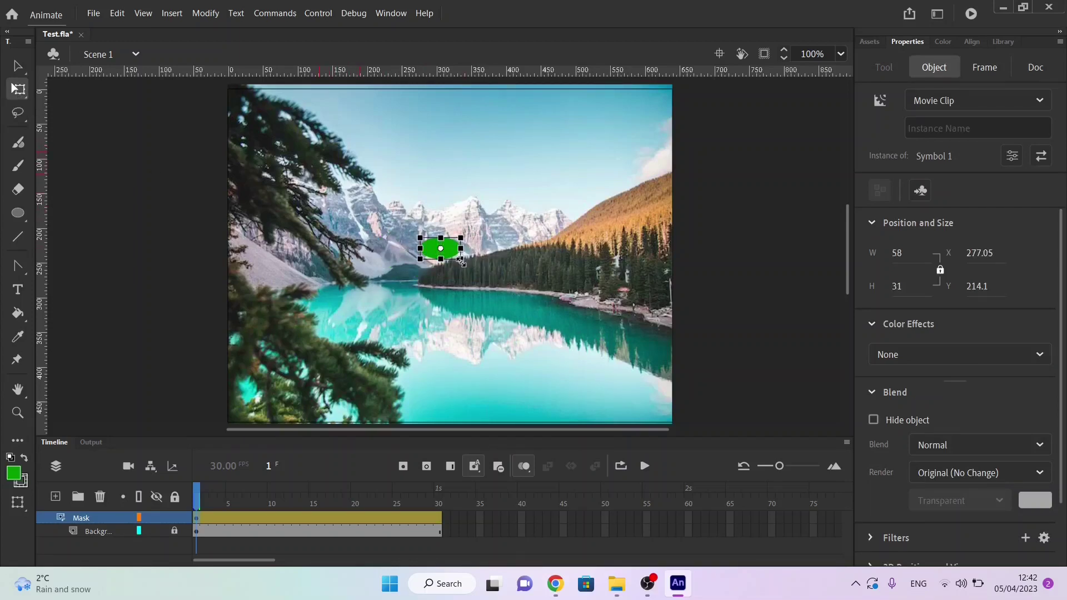
pyautogui.click(17, 65)
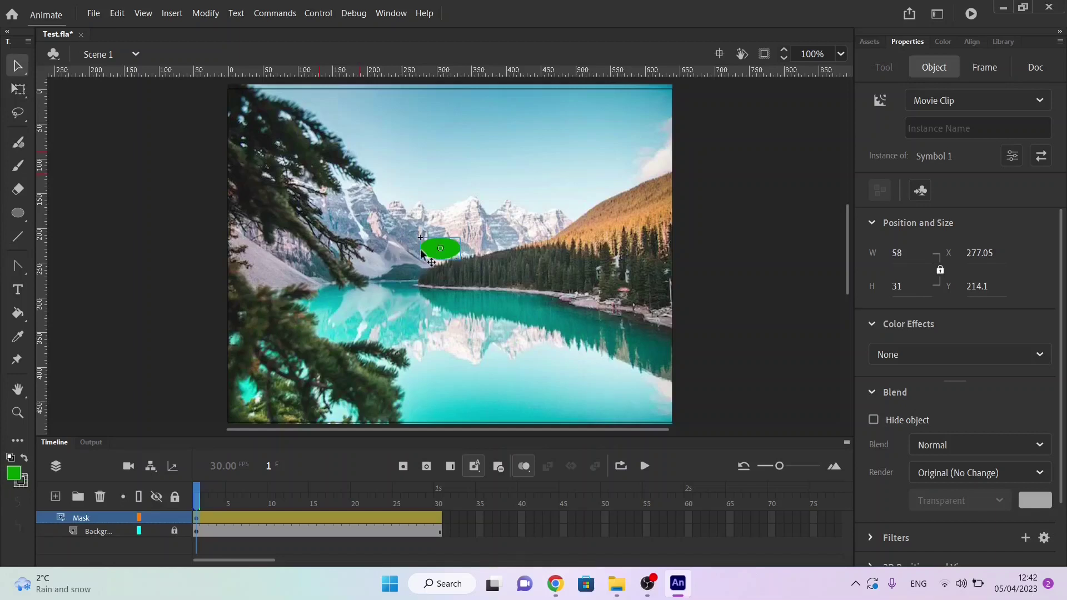
pyautogui.moveTo(438, 248); pyautogui.dragTo(203, 360)
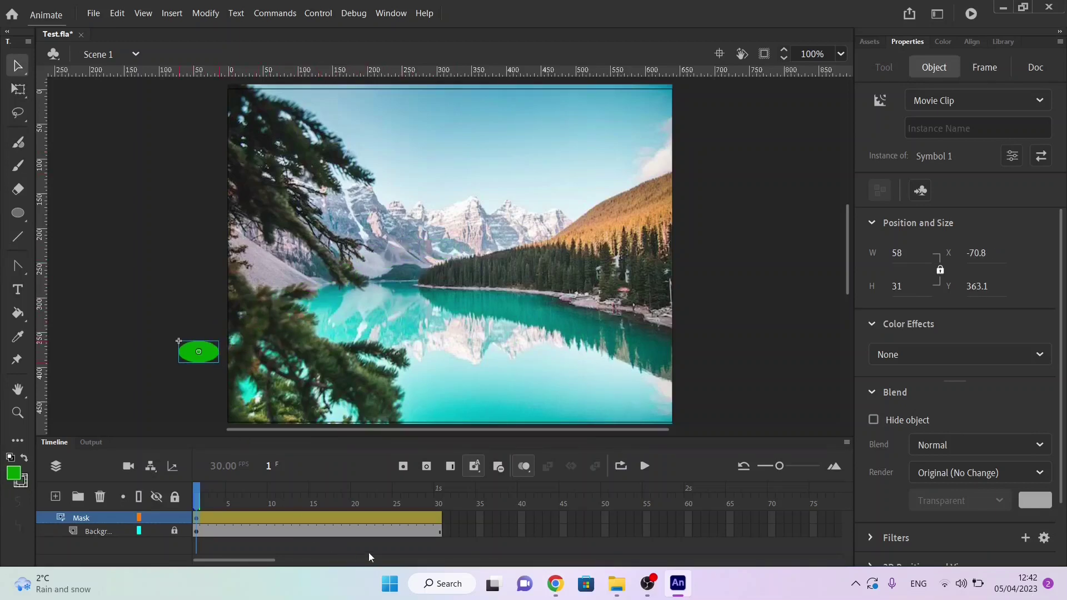
# Step: At frame 30, move the oval to the middle of the stage and enlarge it to about 639 by 456 px
pyautogui.click(437, 519)
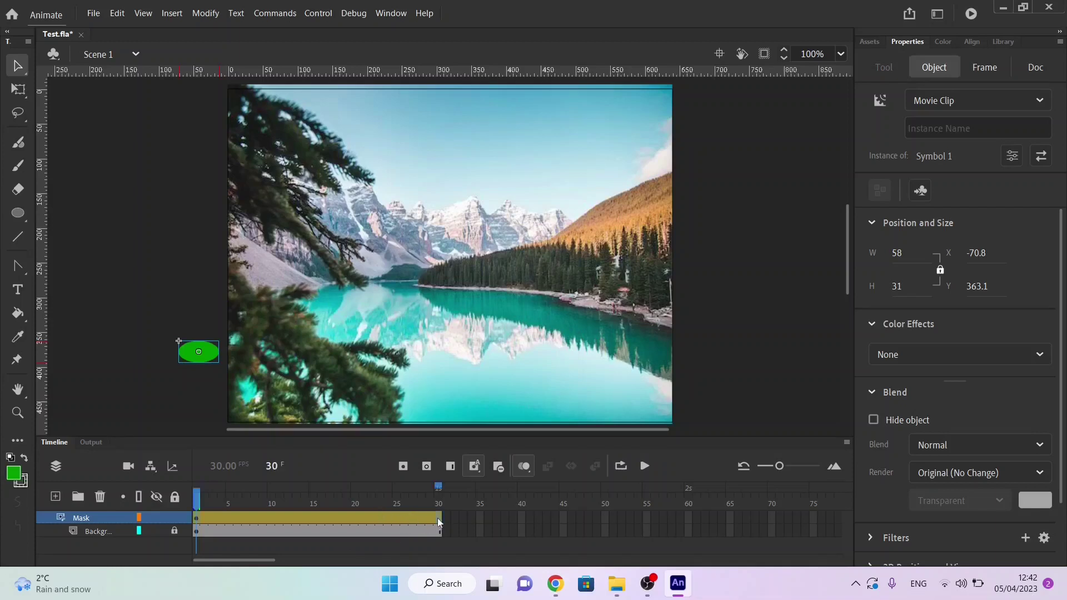
pyautogui.click(203, 357)
pyautogui.moveTo(202, 356); pyautogui.dragTo(457, 265)
pyautogui.click(17, 92)
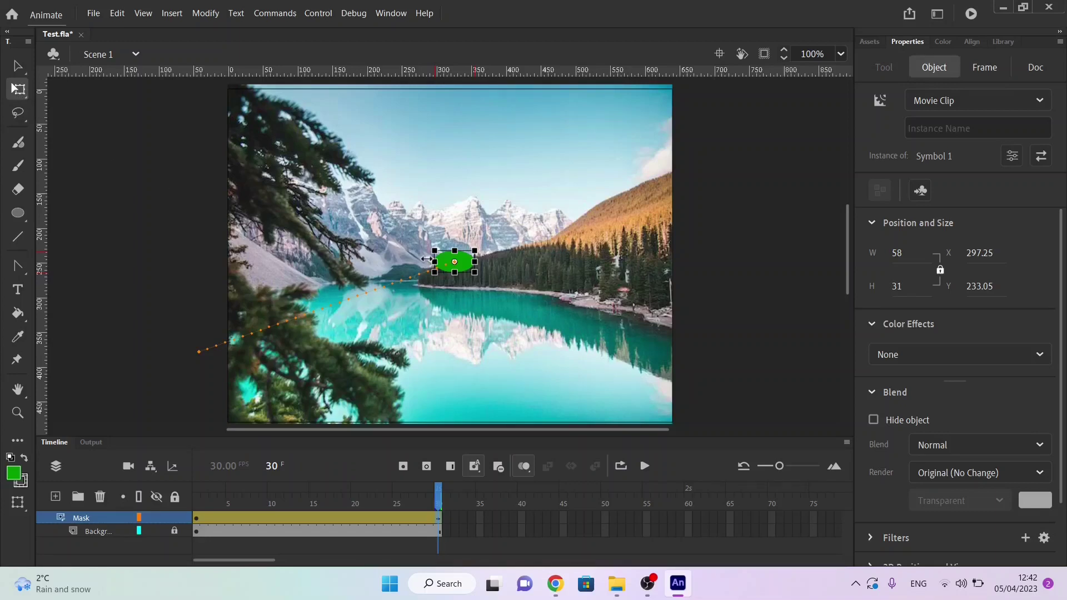
pyautogui.moveTo(476, 273); pyautogui.dragTo(679, 420)
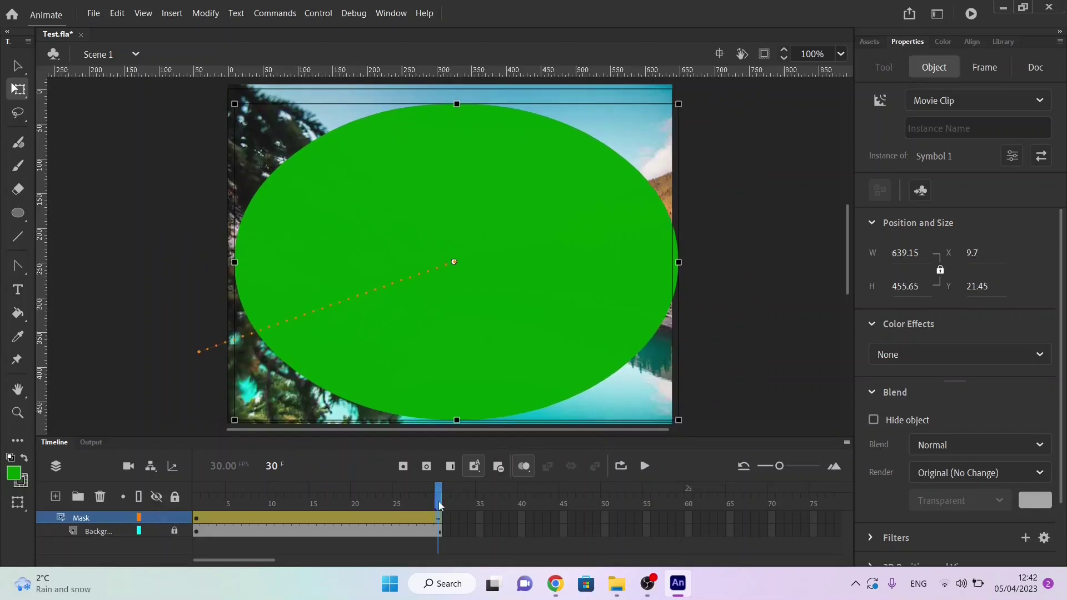
# Step: Return to frame 1, lock the Mask layer again and play the masked animation
pyautogui.moveTo(438, 502); pyautogui.dragTo(192, 495)
pyautogui.moveTo(174, 518)
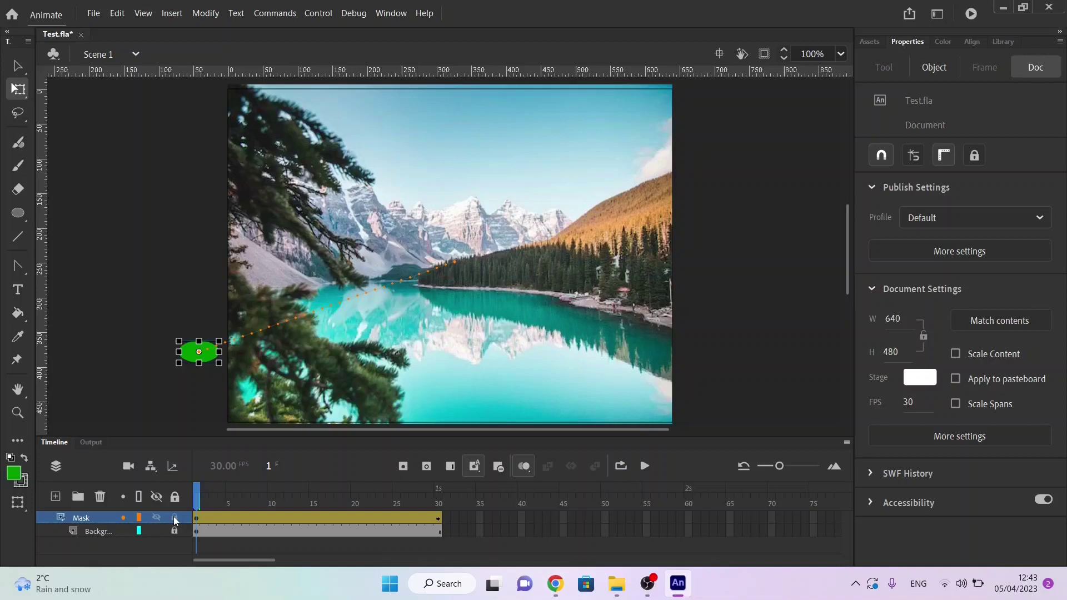
pyautogui.click(174, 518)
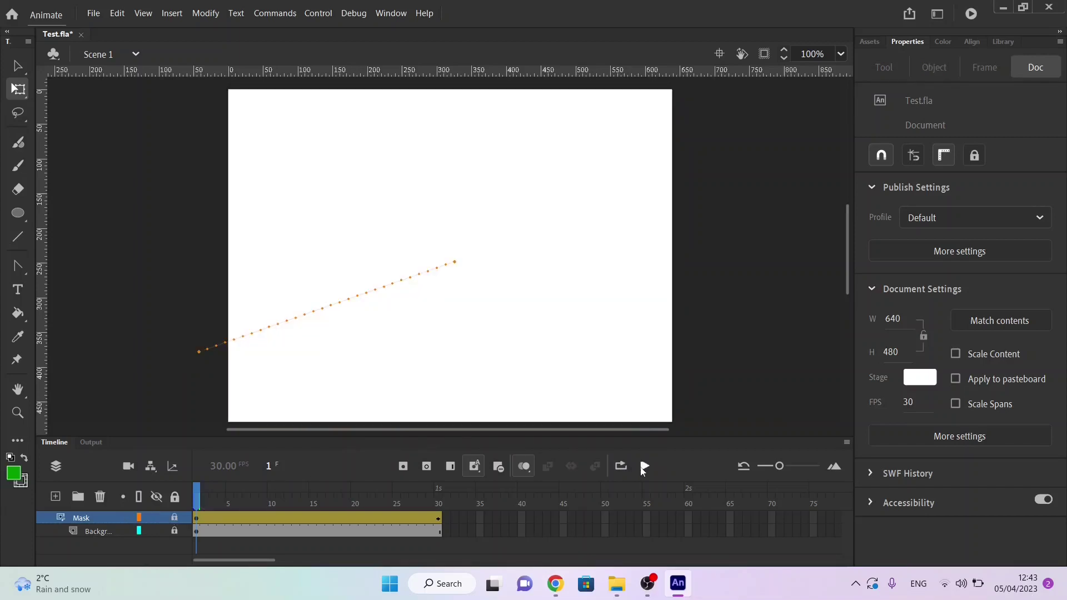
pyautogui.click(645, 466)
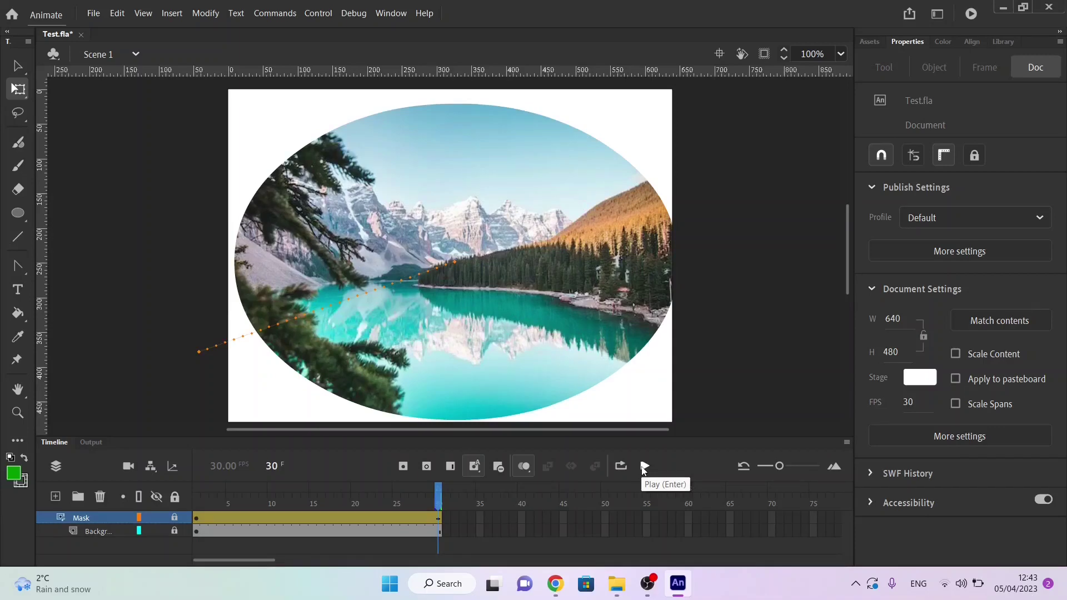
# Step: Tick off "Apply masks" in the A.Checklist document, review the "Control animations" items and switch back to Adobe Animate
pyautogui.hotkey('alt', 'Tab')
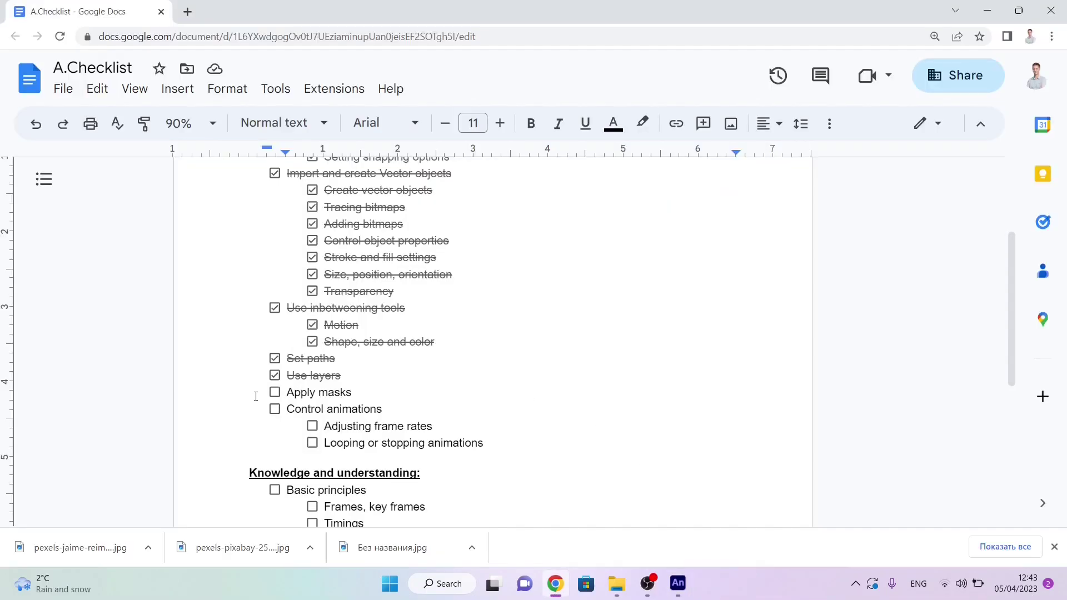
pyautogui.click(274, 392)
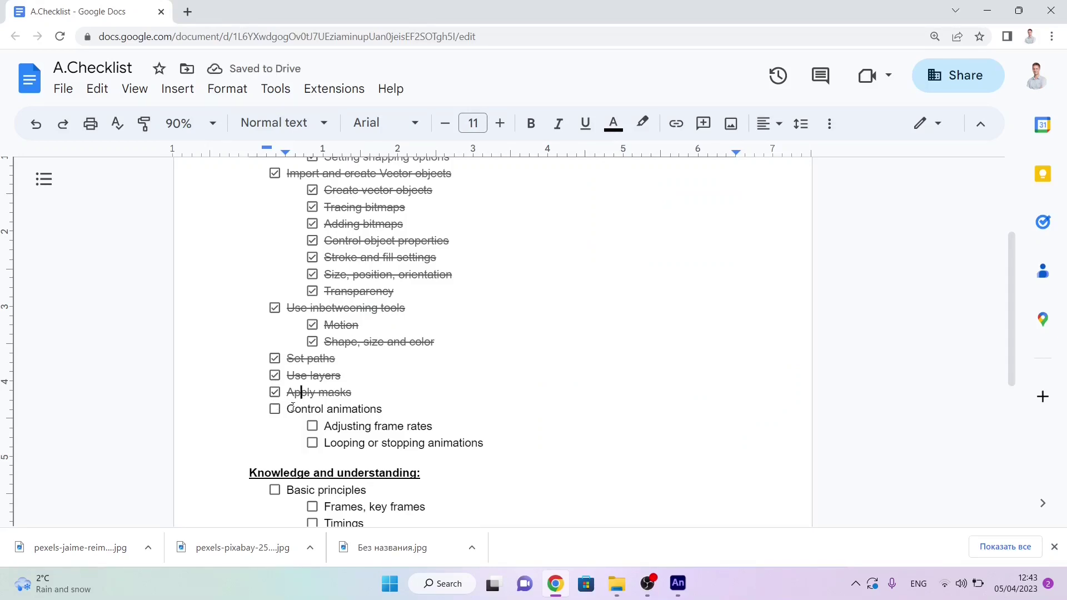
pyautogui.moveTo(295, 408); pyautogui.dragTo(349, 424)
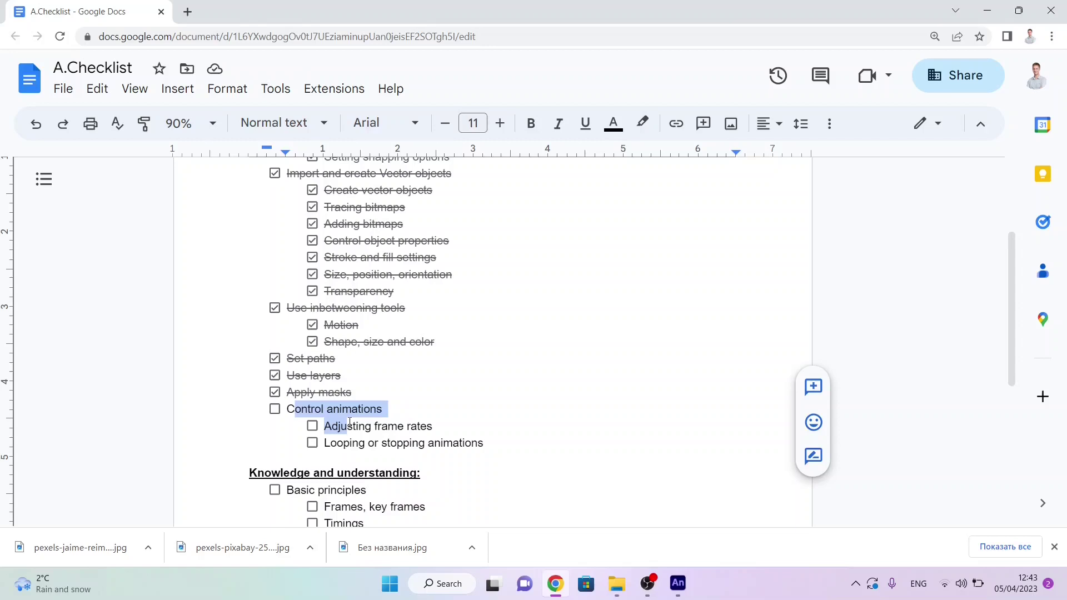
pyautogui.scroll(1, 349, 423)
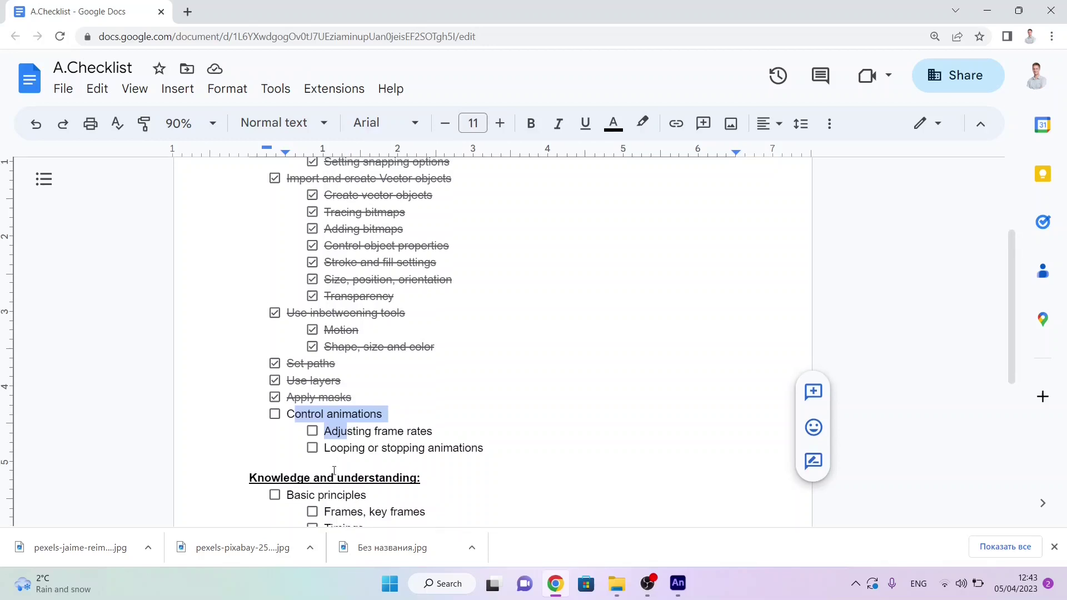
pyautogui.doubleClick(359, 446)
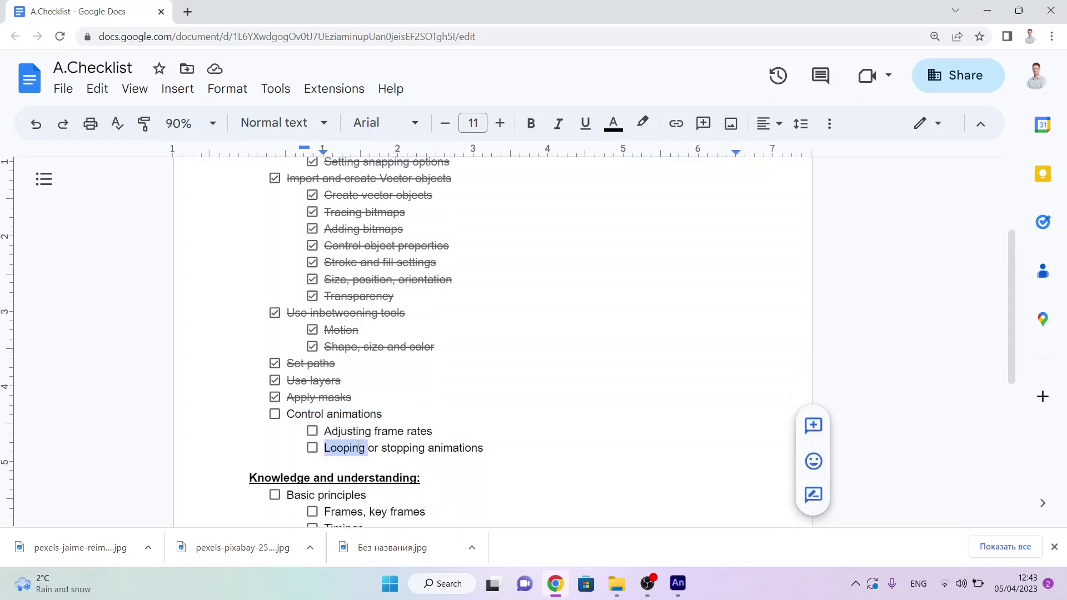
pyautogui.hotkey('alt', 'Tab')
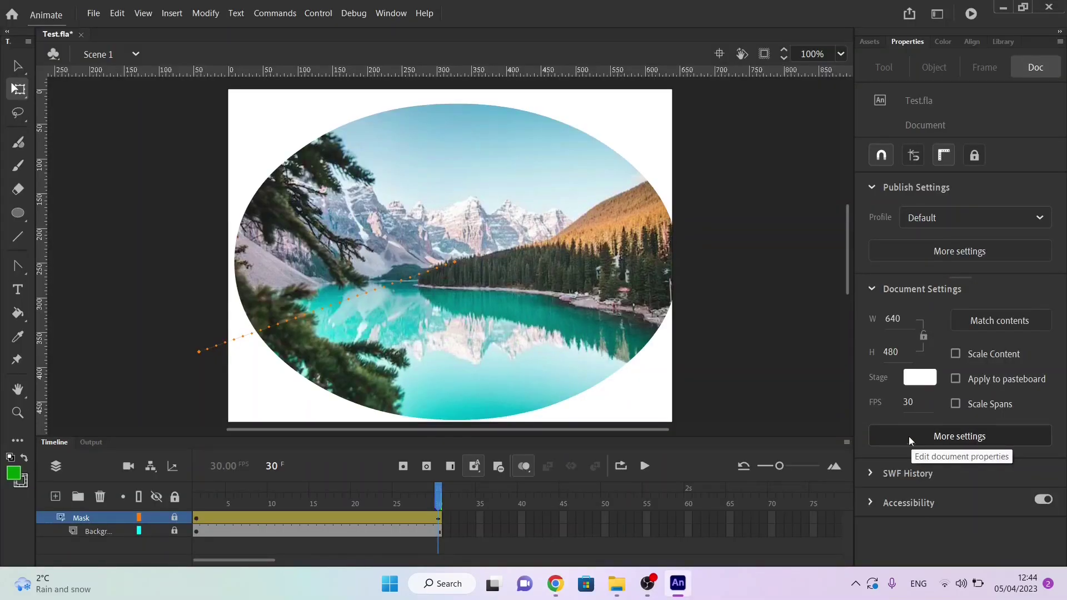
# Step: Try a frame rate of 1.00 in the document settings and cancel the change
pyautogui.click(23, 66)
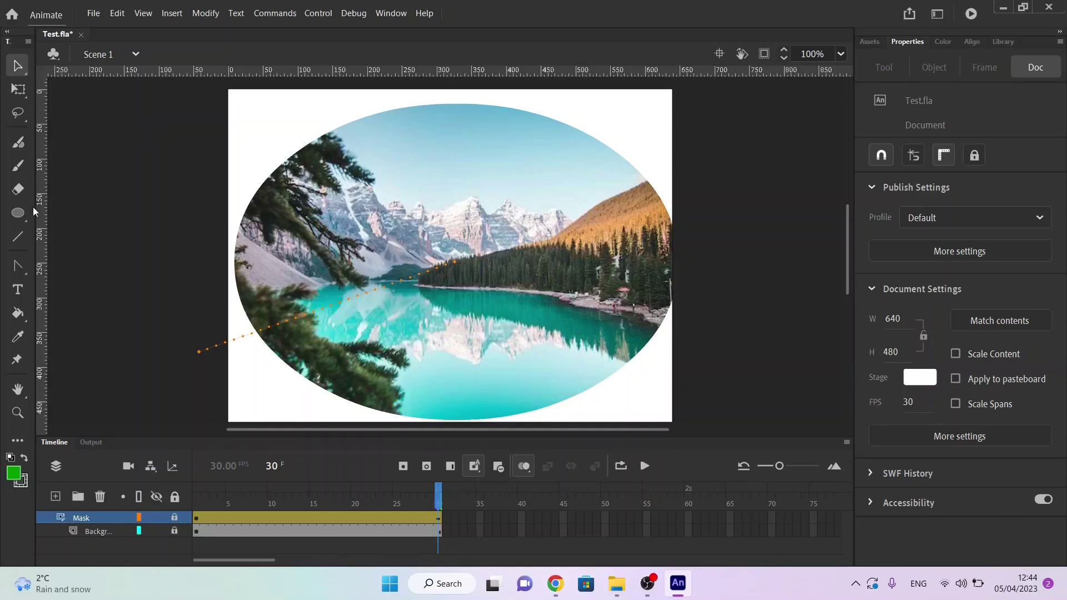
pyautogui.rightClick(152, 148)
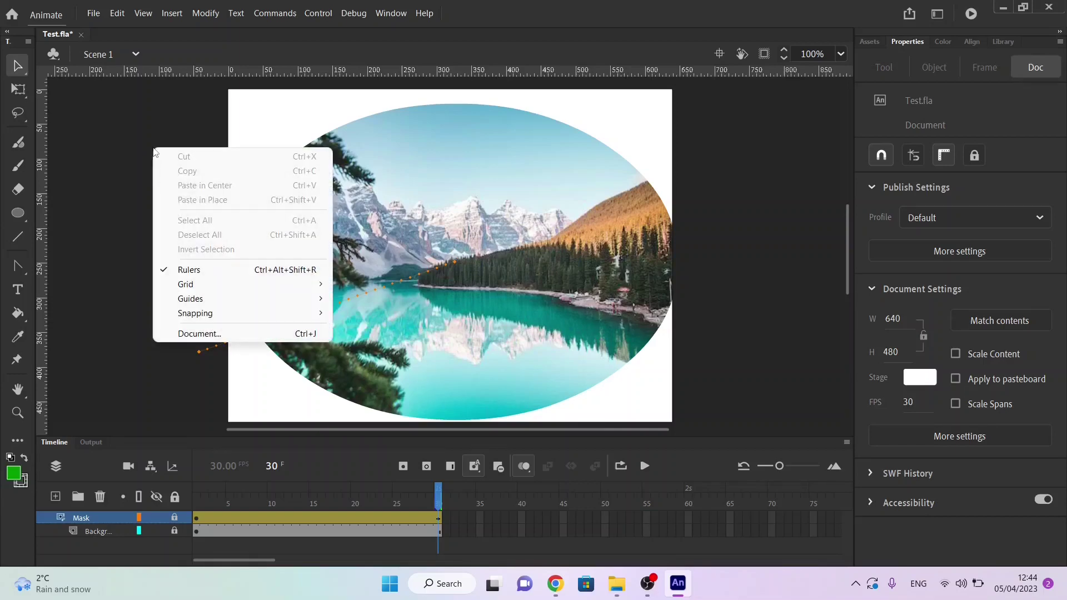
pyautogui.click(198, 335)
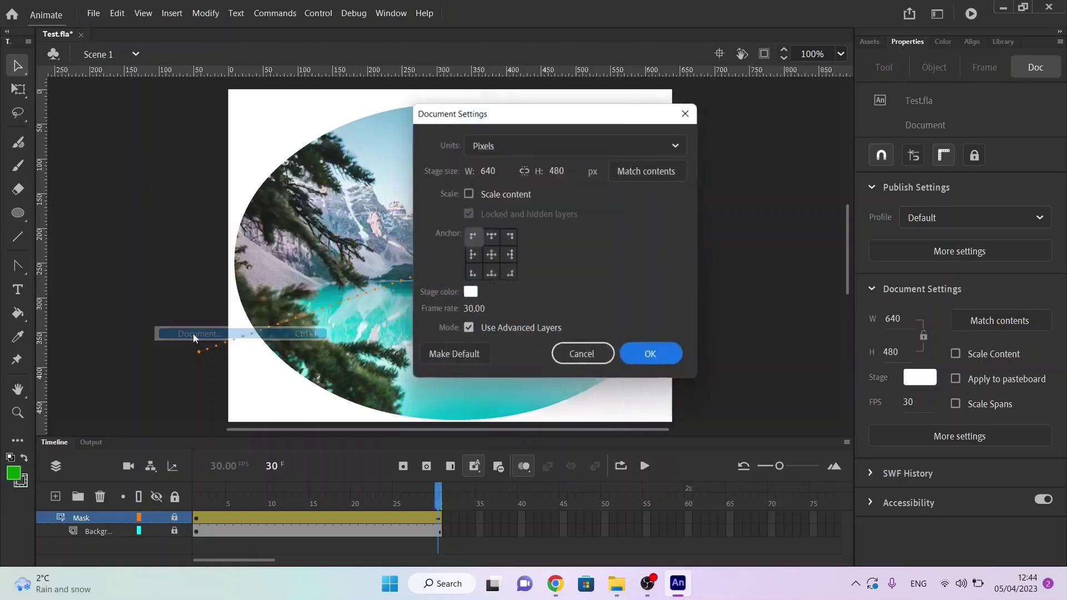
pyautogui.moveTo(473, 316); pyautogui.dragTo(434, 315)
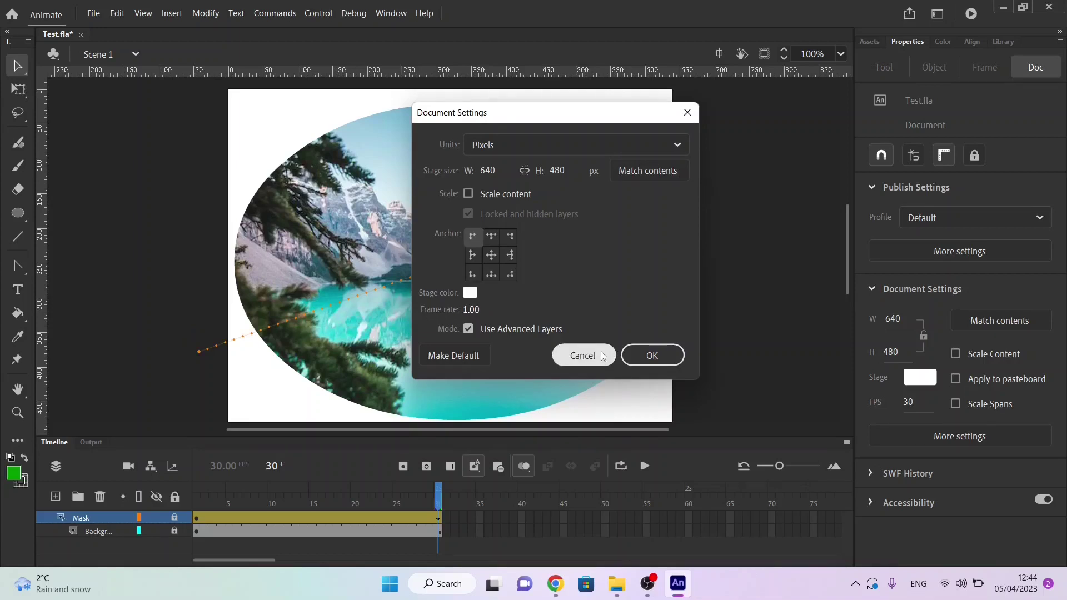
pyautogui.click(603, 356)
# Step: Open the animated GIF export settings and set the animation's looping to Once
pyautogui.click(102, 13)
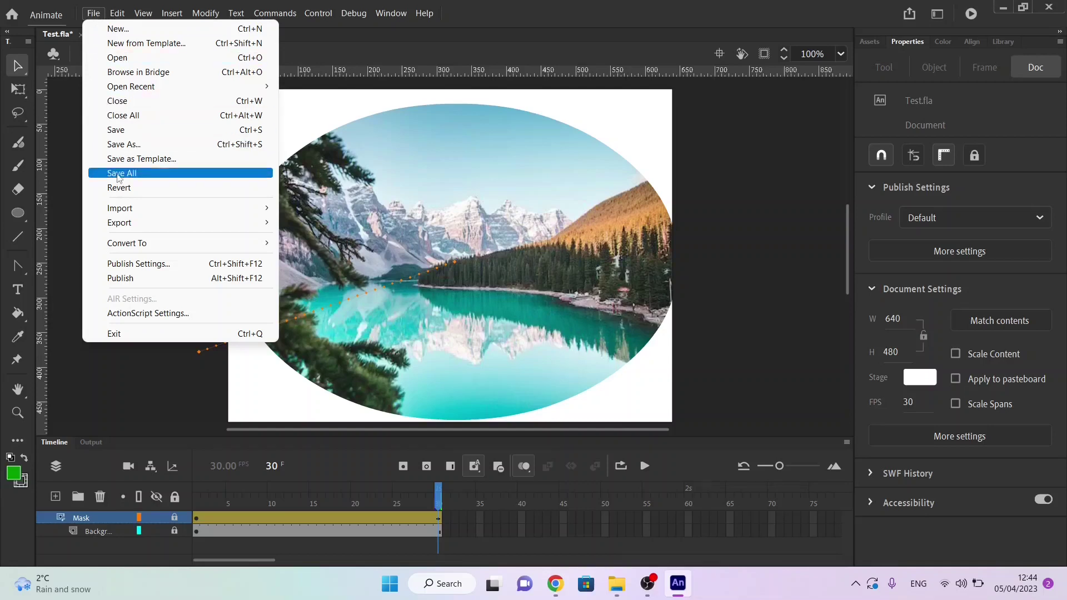
pyautogui.moveTo(131, 224)
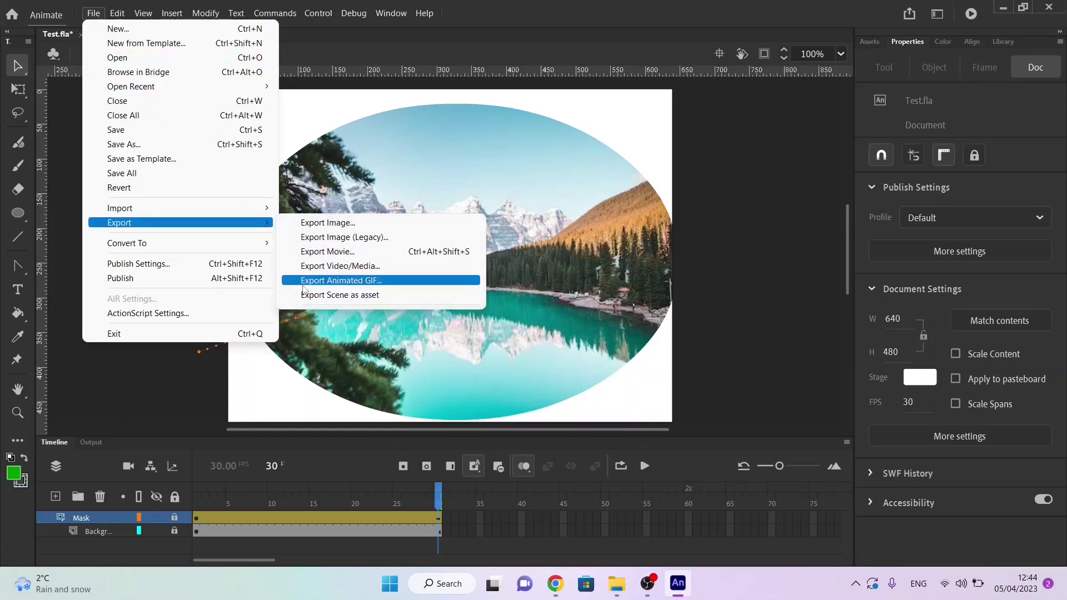
pyautogui.click(333, 283)
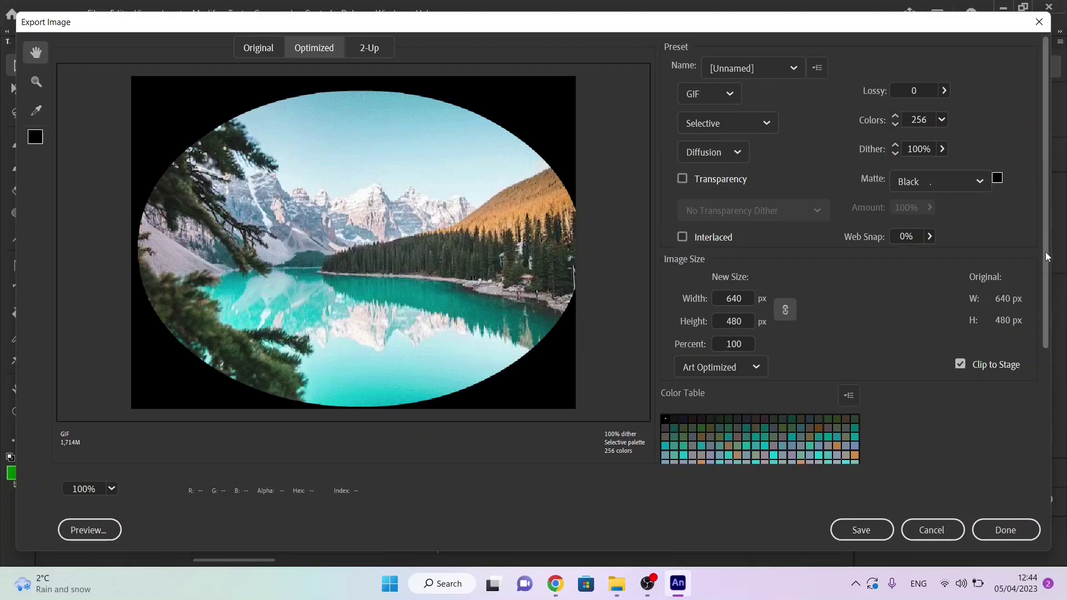
pyautogui.moveTo(1049, 250); pyautogui.dragTo(1035, 426)
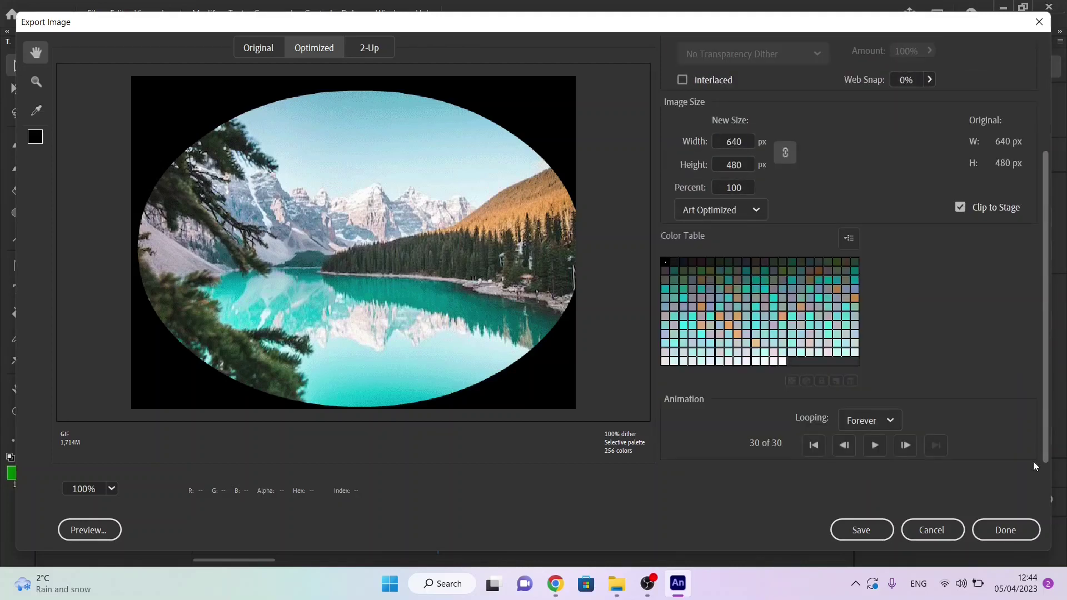
pyautogui.click(859, 423)
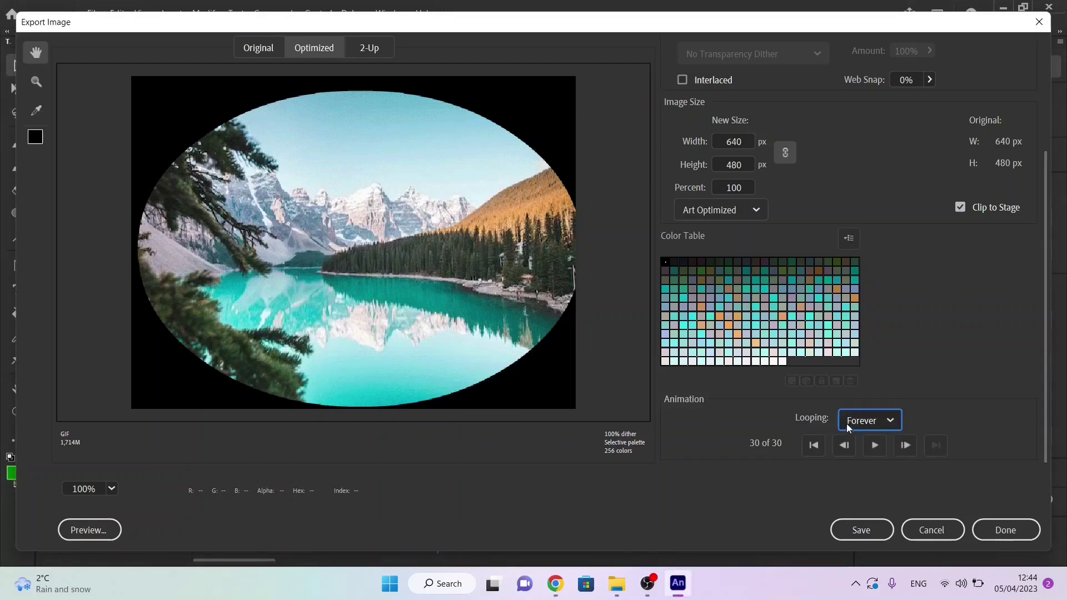
pyautogui.click(848, 422)
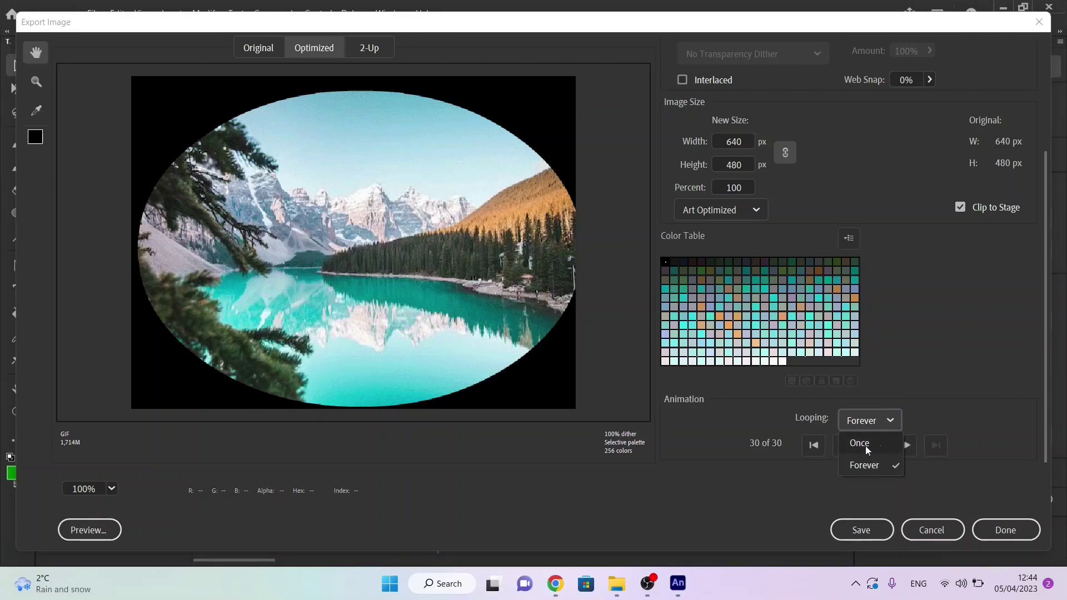
pyautogui.click(864, 445)
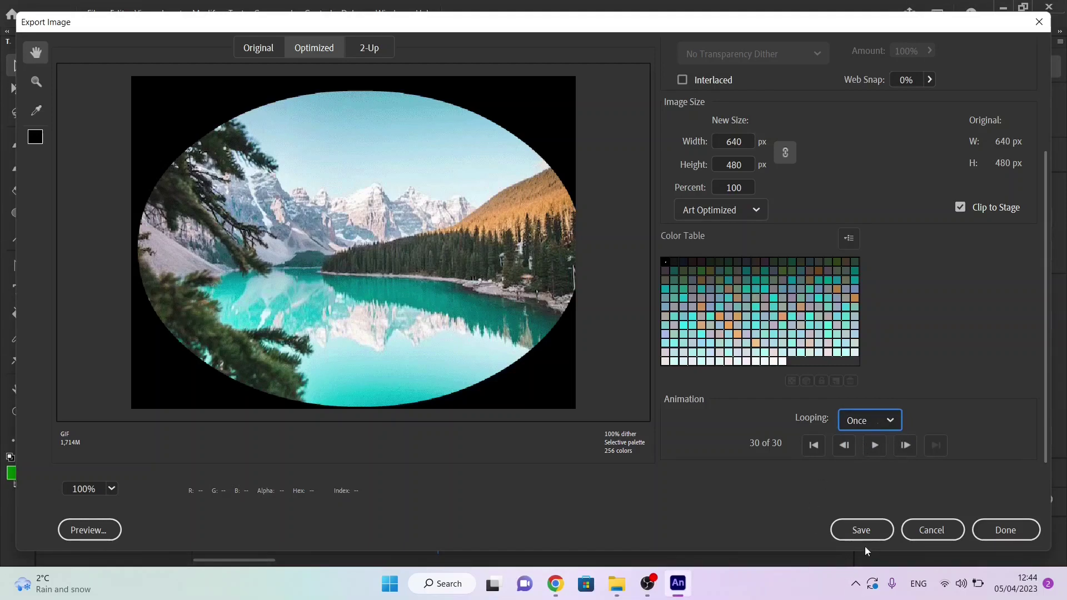
# Step: Set the GIF's looping to Forever and close the export settings, keeping them without saving a file
pyautogui.click(847, 423)
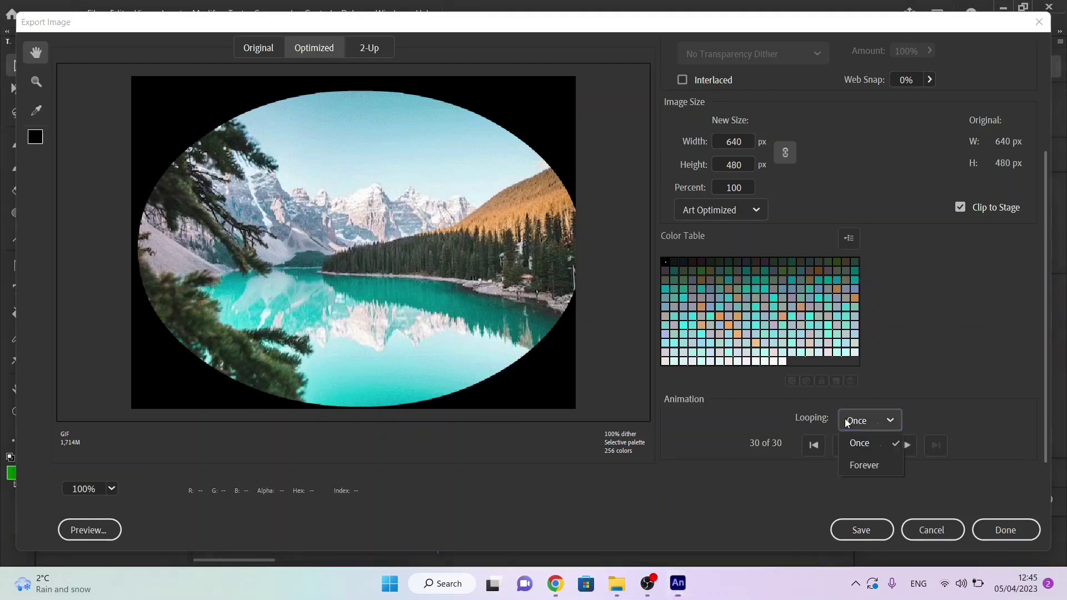
pyautogui.click(849, 467)
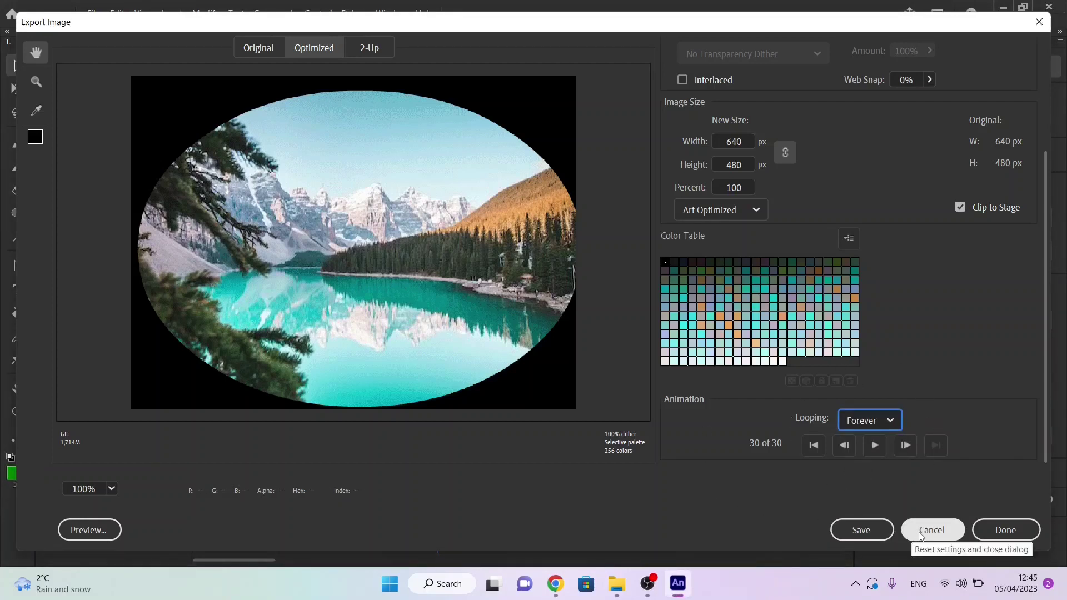
pyautogui.click(1000, 532)
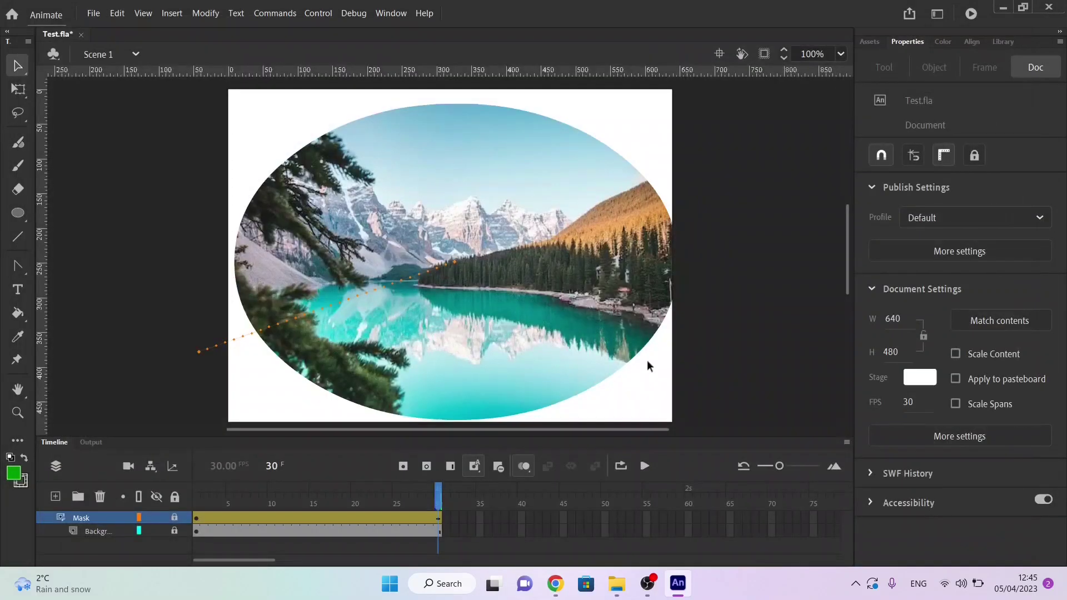
# Step: Switch to the A.Checklist document in Google Docs and tick off "Control animations", "Adjusting frame rates" and "Looping or stopping animations"
pyautogui.hotkey('alt', 'Tab')
pyautogui.press('Tab')
pyautogui.press('Tab')
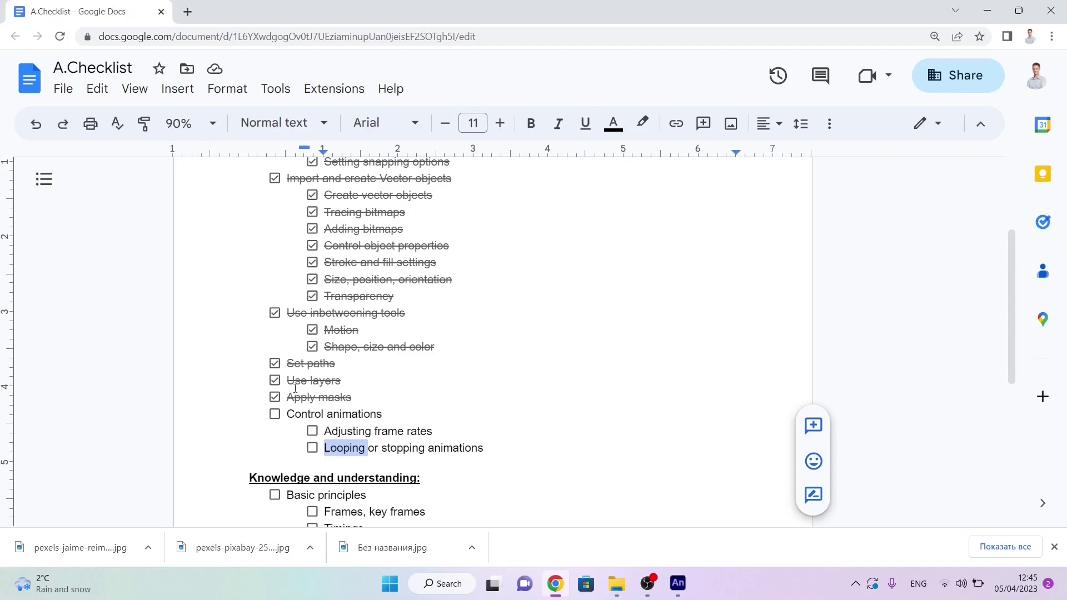
pyautogui.click(274, 414)
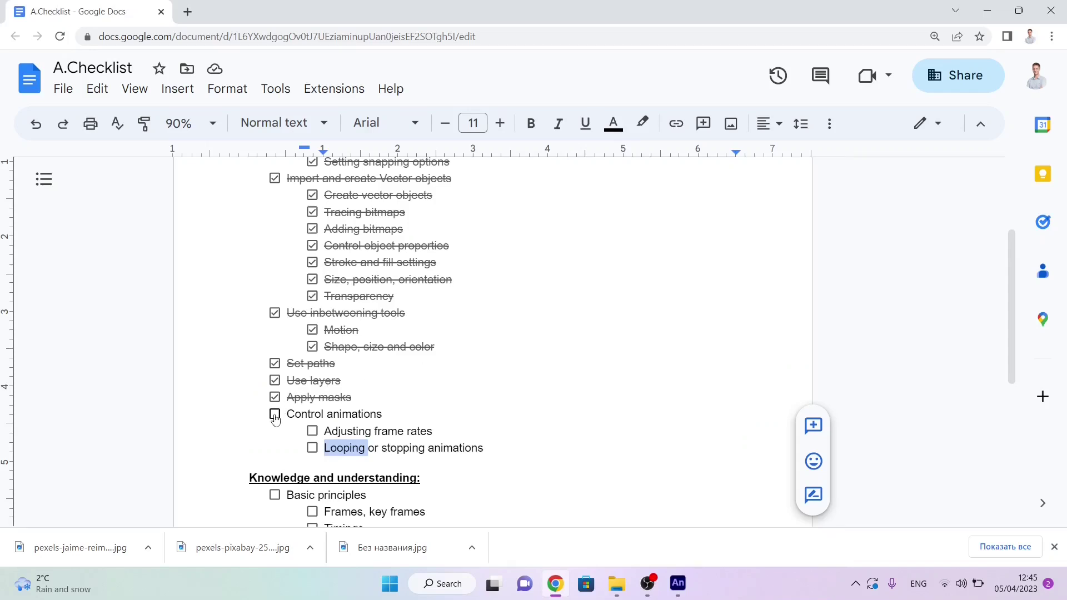
pyautogui.click(313, 433)
pyautogui.click(313, 449)
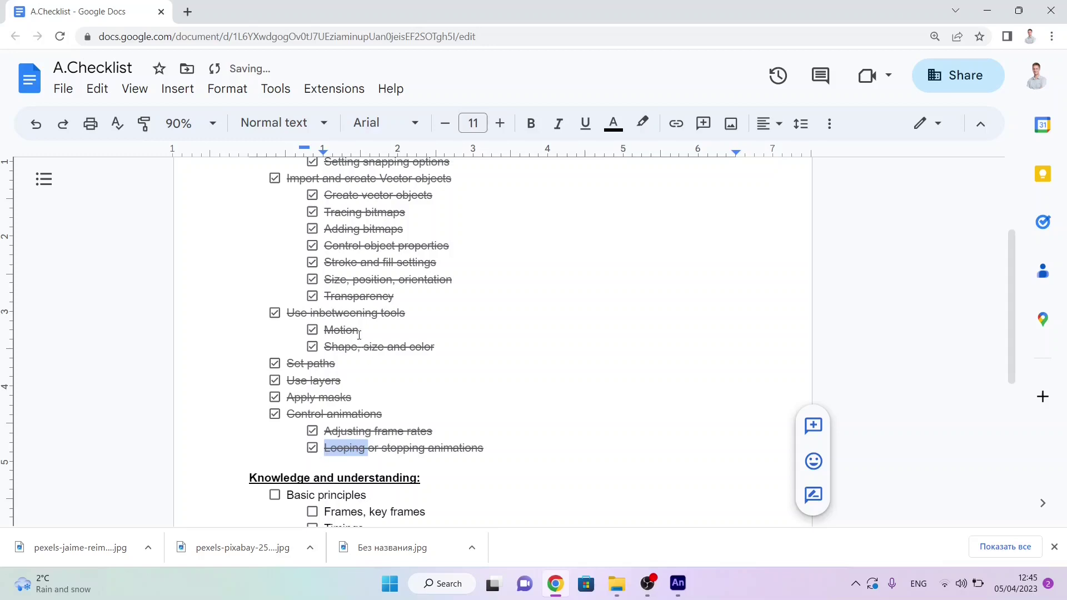
pyautogui.scroll(3, 359, 335)
pyautogui.scroll(3, 359, 335)
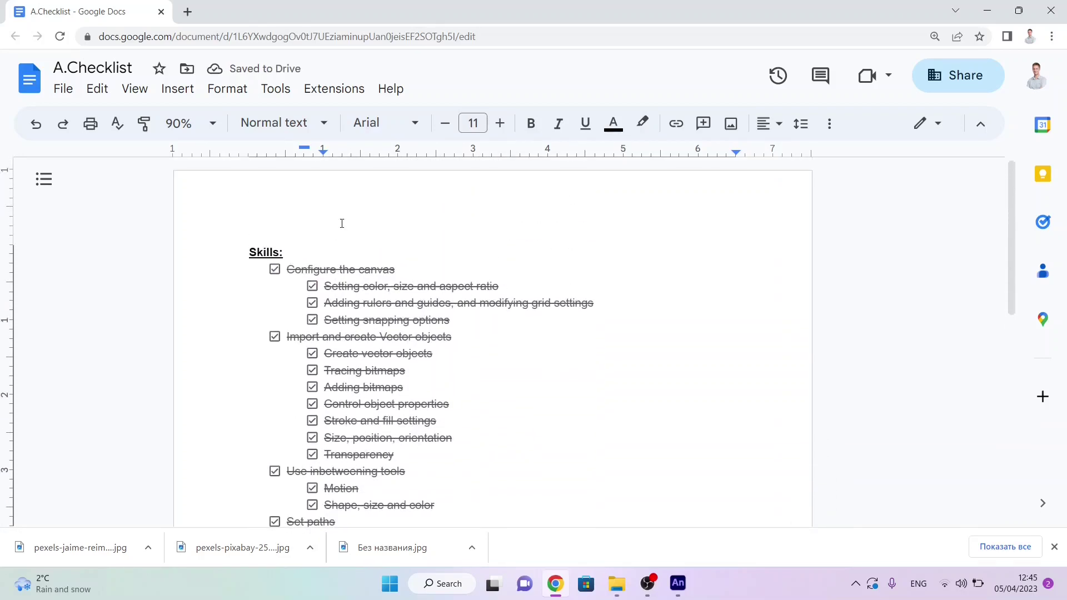